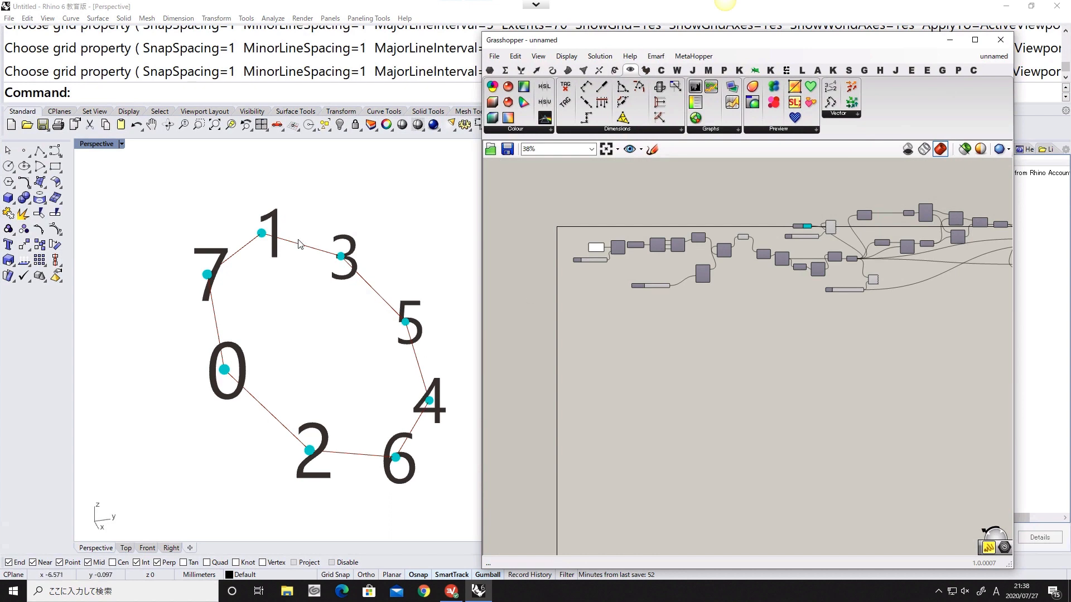
# Step: Hide the preview of the Point List numbering that shows the unsorted point order
pyautogui.moveTo(212, 344); pyautogui.dragTo(234, 366, button='right')
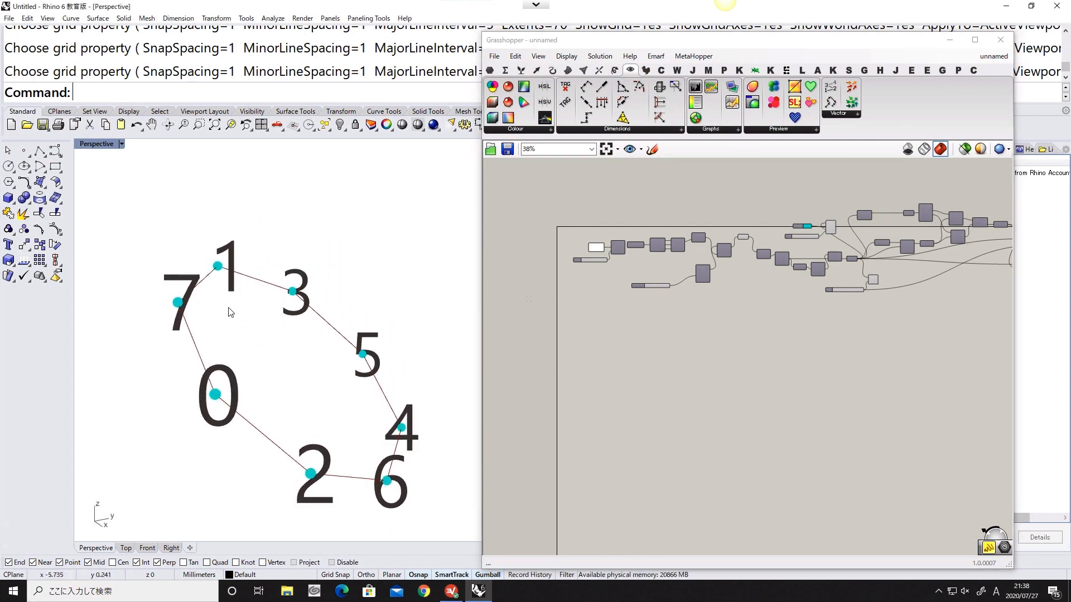
pyautogui.moveTo(268, 318); pyautogui.dragTo(383, 403, button='right')
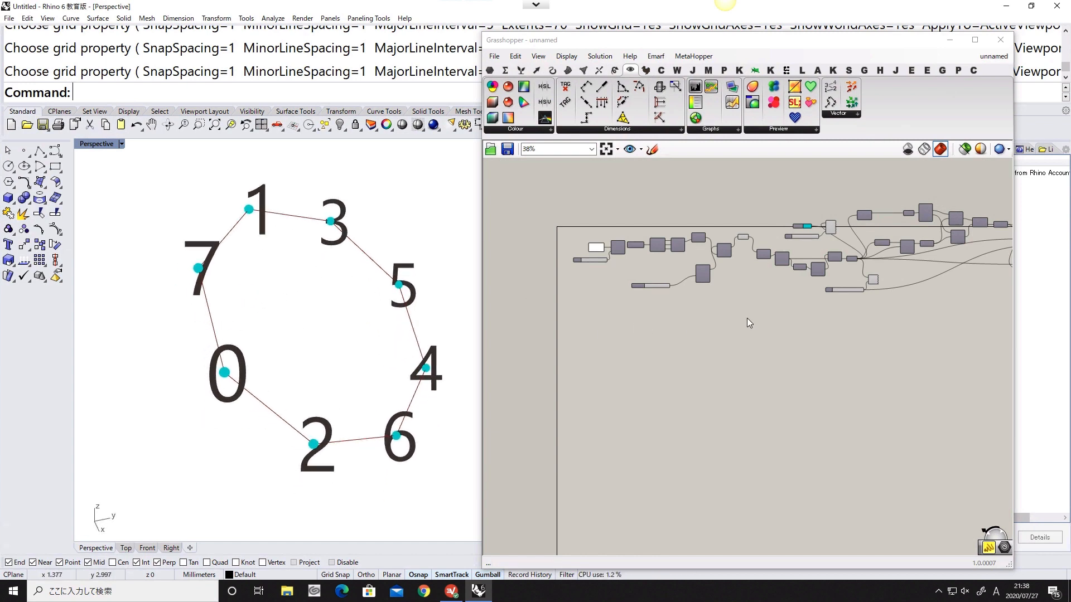
pyautogui.scroll(2, 681, 271)
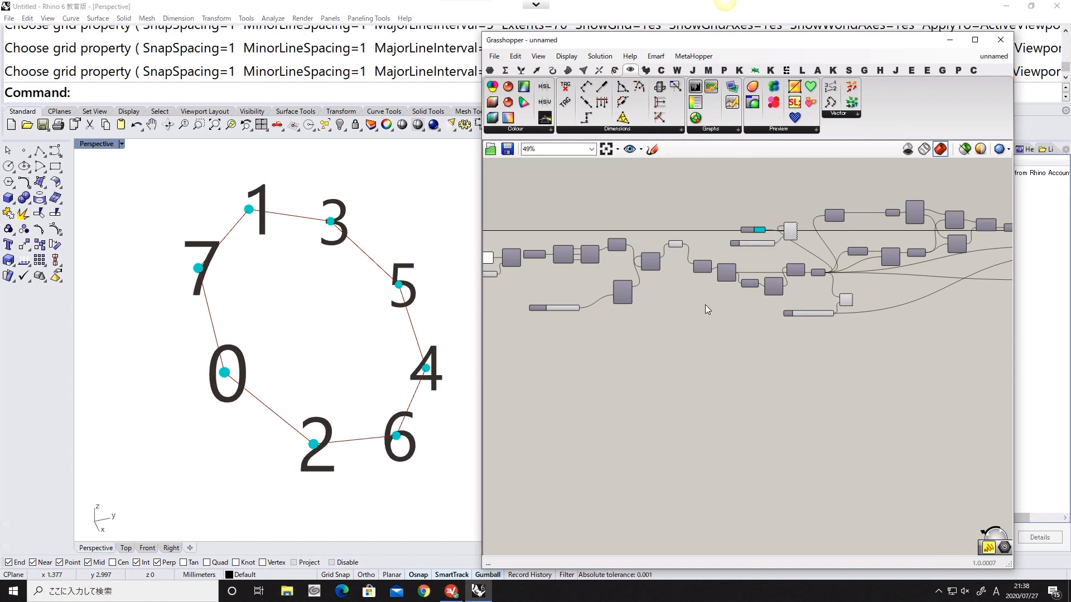
pyautogui.moveTo(853, 346); pyautogui.dragTo(595, 204)
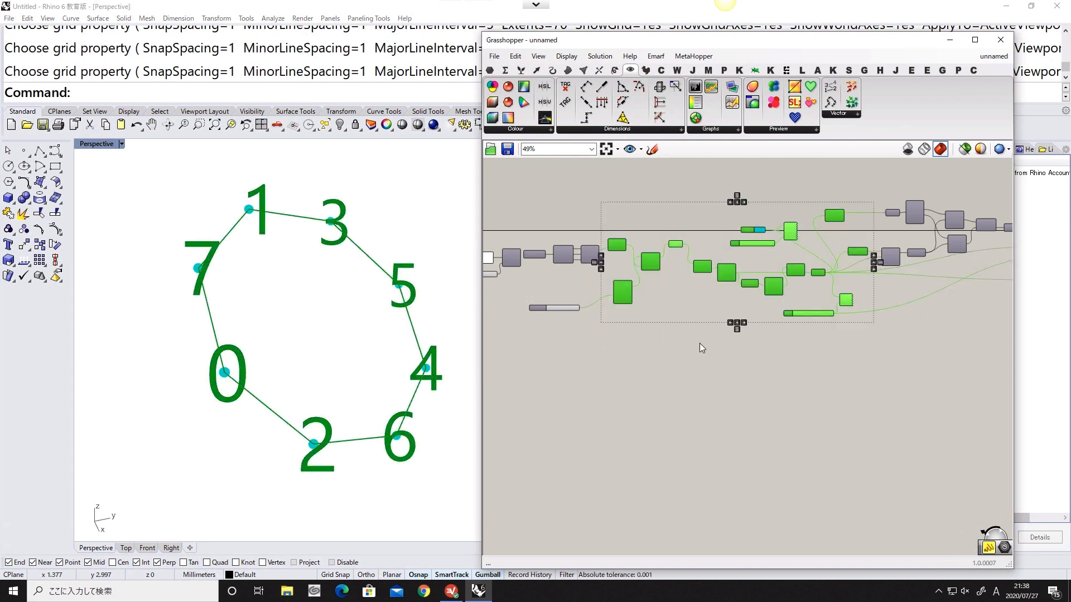
pyautogui.click(826, 353)
pyautogui.moveTo(826, 353); pyautogui.dragTo(714, 377, button='right')
pyautogui.moveTo(739, 383); pyautogui.dragTo(700, 315)
pyautogui.middleClick(734, 376)
pyautogui.click(769, 353)
# Step: Show the preview of the Point List component fed by Sort List to number the sorted points
pyautogui.moveTo(835, 340); pyautogui.dragTo(663, 384, button='right')
pyautogui.scroll(5, 827, 336)
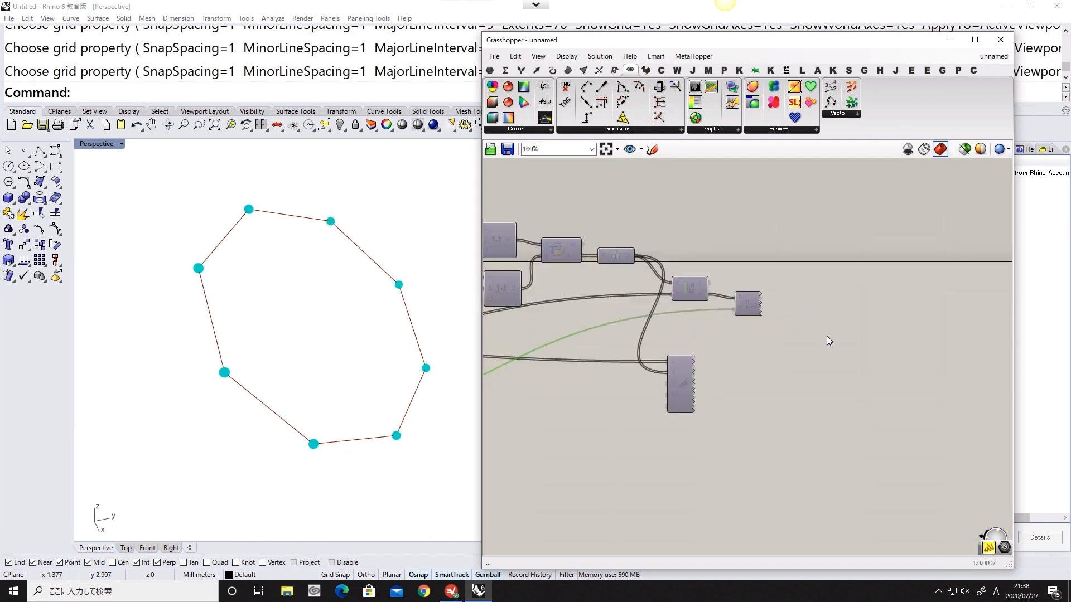
pyautogui.click(720, 293)
pyautogui.middleClick(720, 298)
pyautogui.click(745, 280)
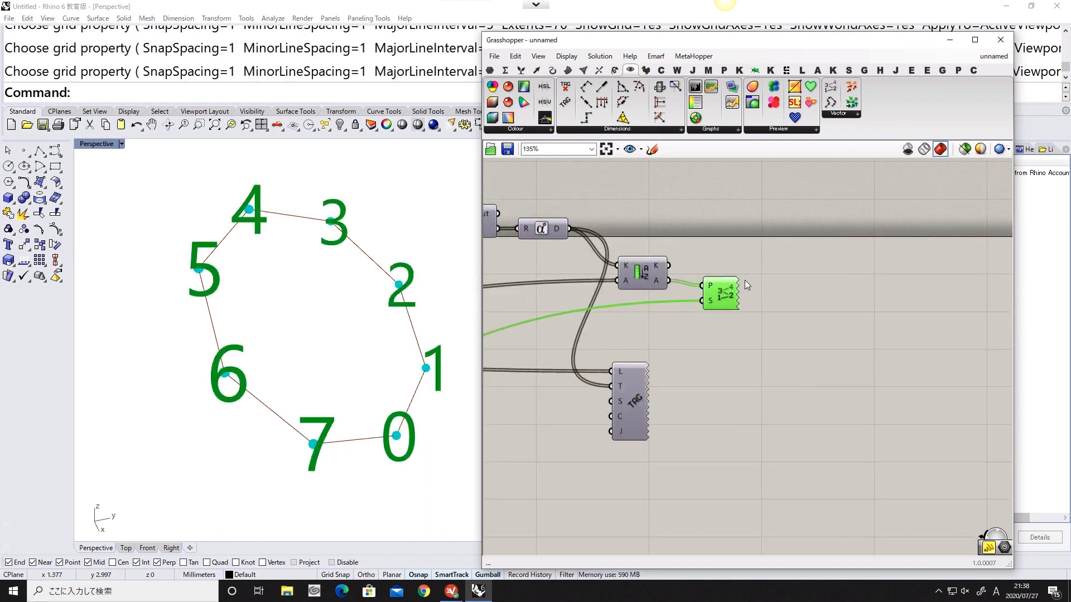
pyautogui.click(667, 325)
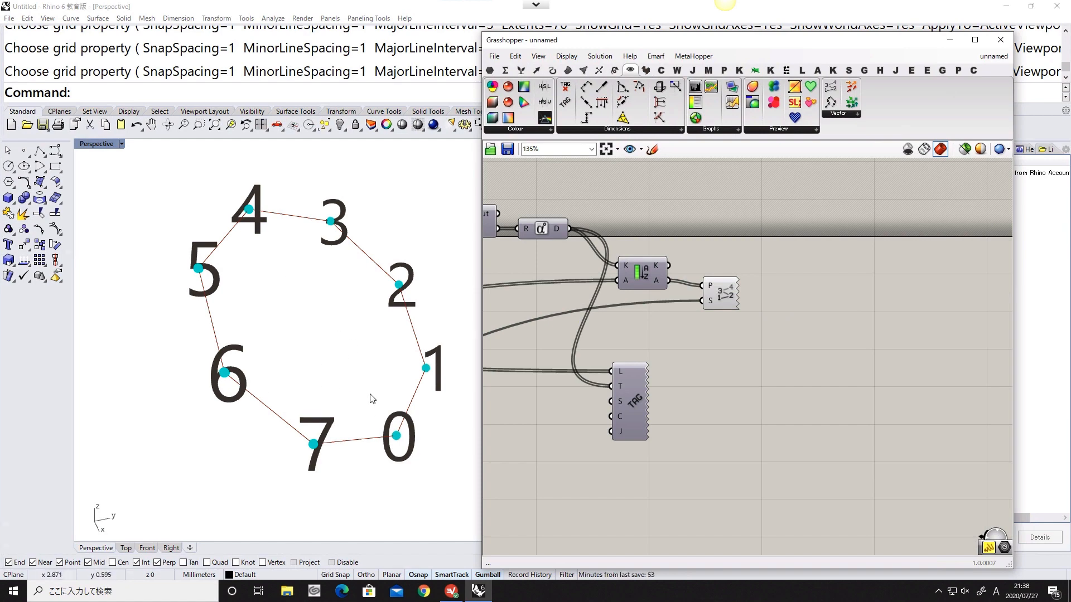
# Step: Start a new blank Grasshopper definition
pyautogui.click(495, 56)
pyautogui.click(516, 64)
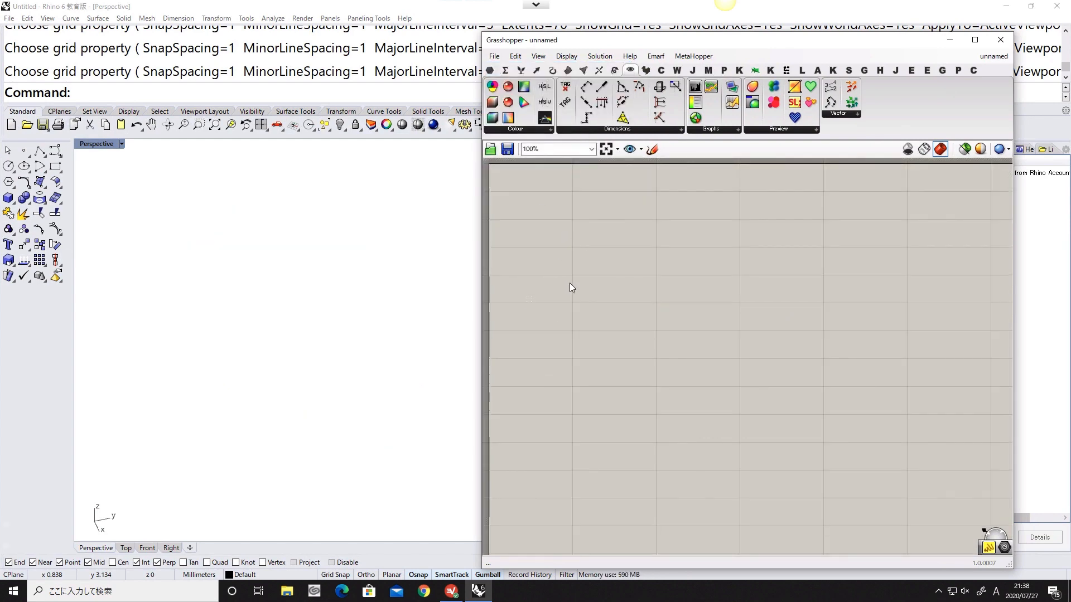
pyautogui.moveTo(570, 284)
pyautogui.mouseDown(button='right')
pyautogui.moveTo(713, 288)
pyautogui.moveTo(616, 303)
pyautogui.mouseUp(button='right')
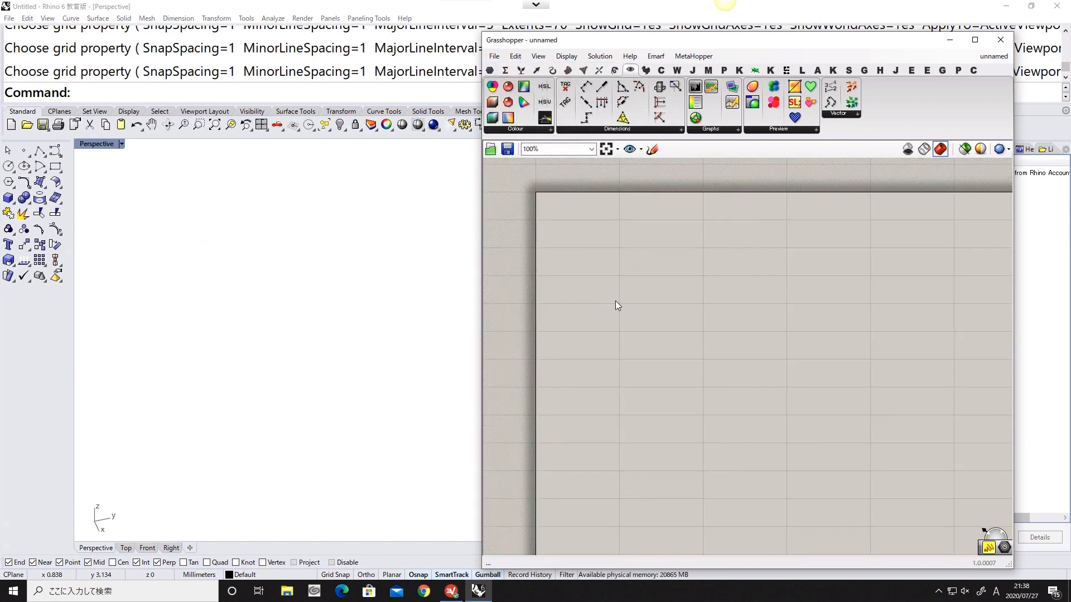
# Step: Search for "poly" and add a Polygon component to the canvas
pyautogui.doubleClick(601, 287)
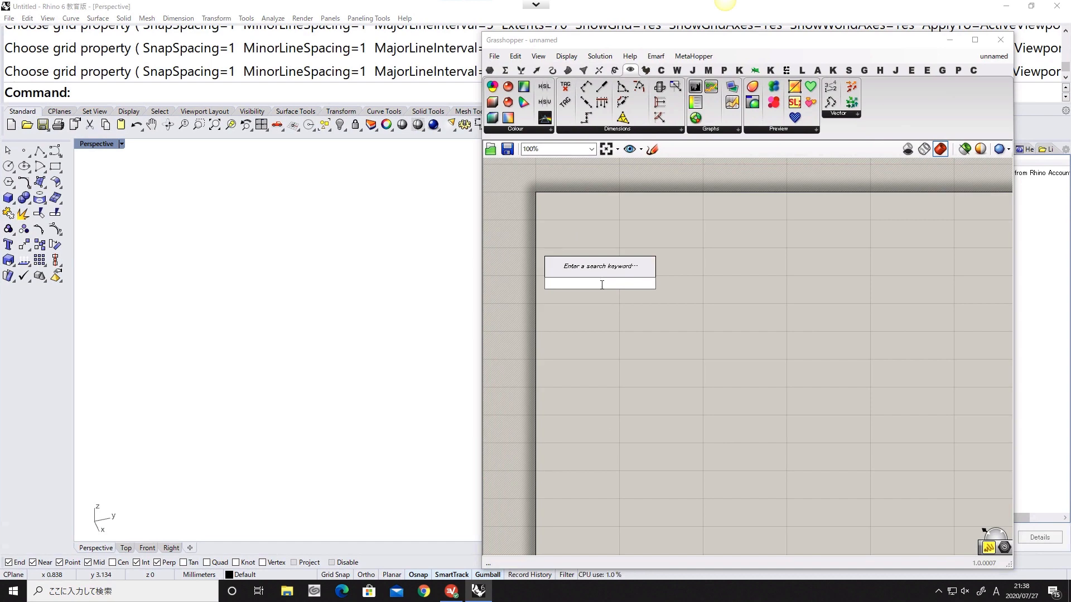
pyautogui.write('ol')
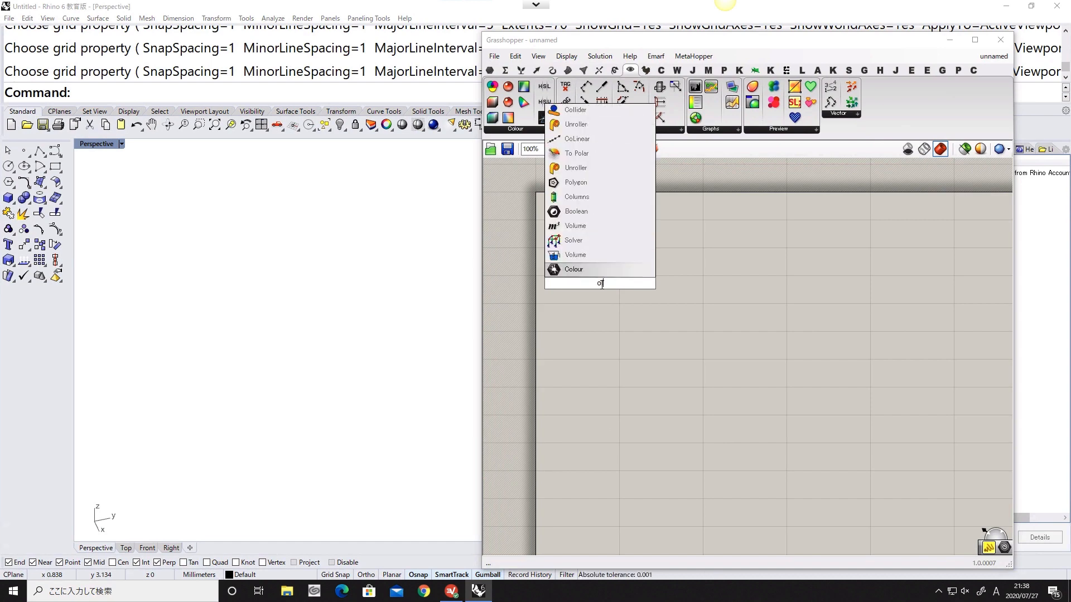
pyautogui.press('BackSpace')
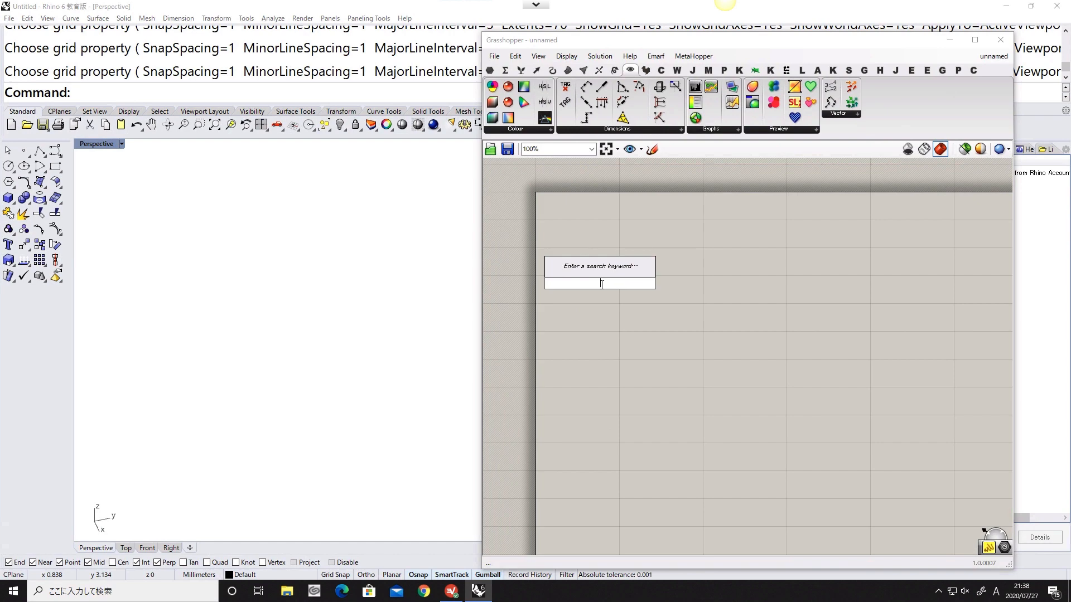
pyautogui.write('poly')
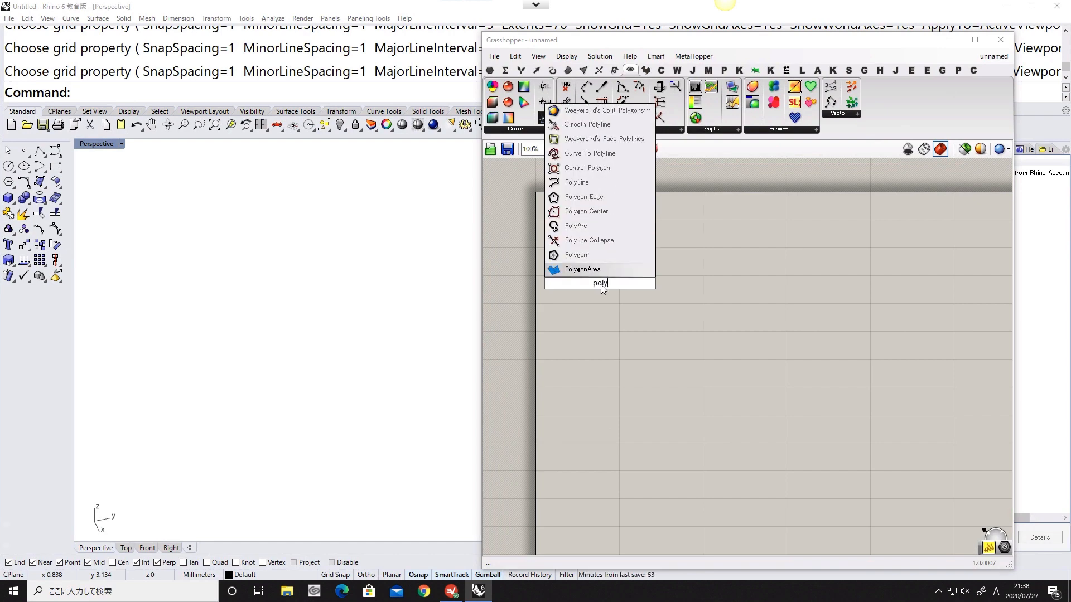
pyautogui.click(582, 260)
pyautogui.moveTo(592, 282); pyautogui.dragTo(638, 282)
pyautogui.scroll(1, 636, 287)
pyautogui.doubleClick(607, 286)
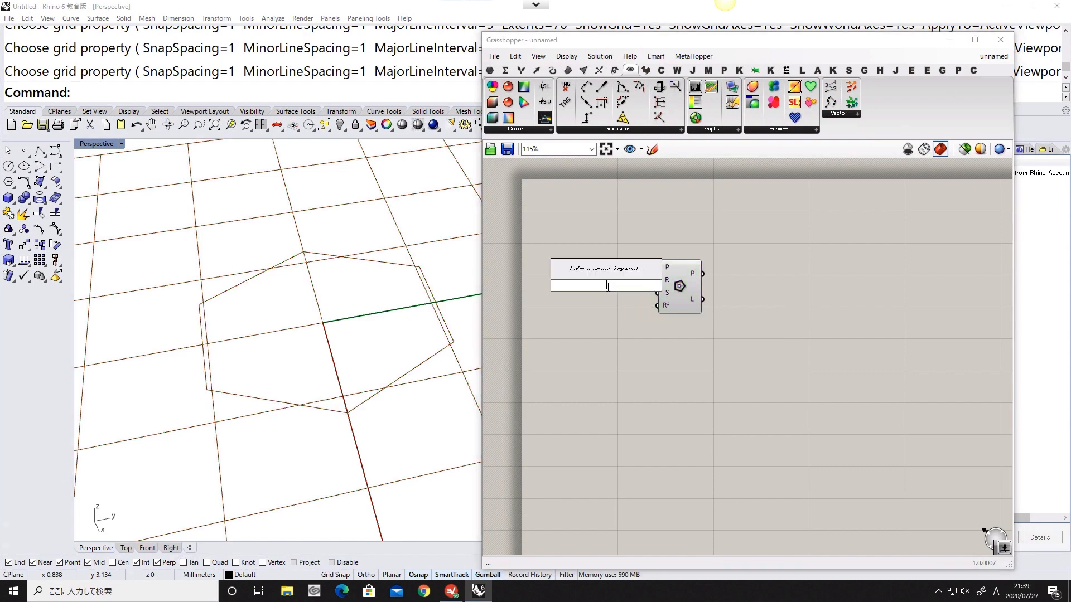
pyautogui.write('3')
pyautogui.press('BackSpace')
pyautogui.click(623, 325)
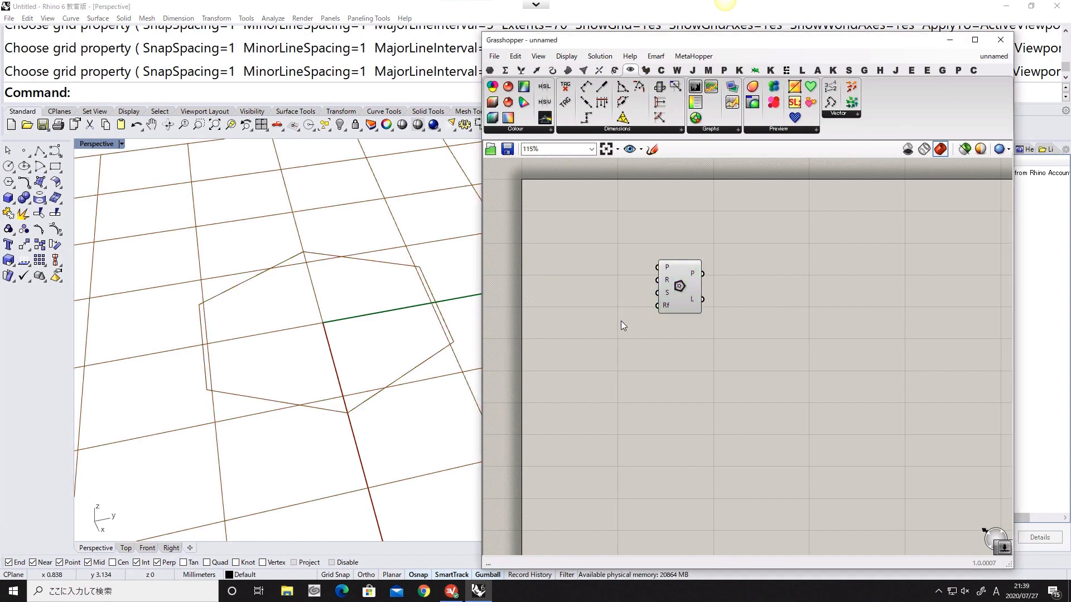
# Step: Add a number slider, connect it to the Polygon component's S input and set it to 8 segments
pyautogui.moveTo(679, 286); pyautogui.dragTo(685, 286)
pyautogui.doubleClick(608, 295)
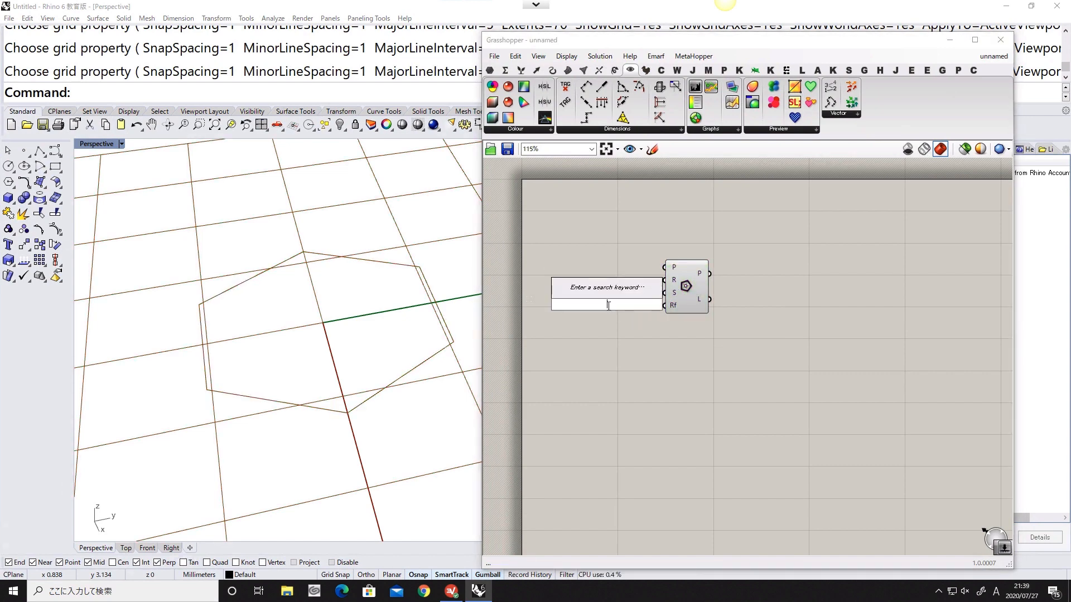
pyautogui.write('5')
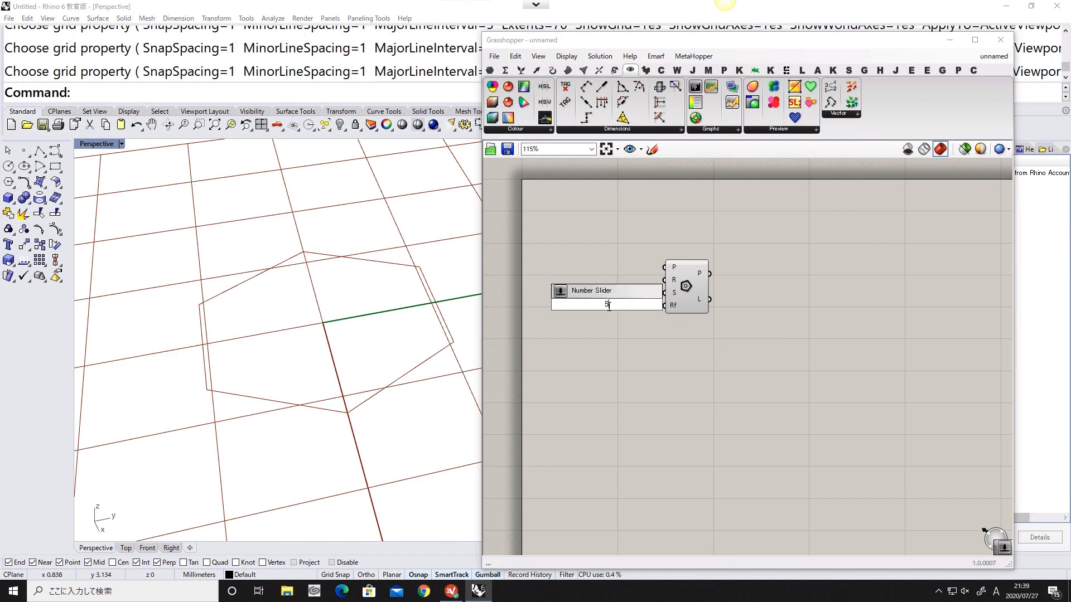
pyautogui.press('Return')
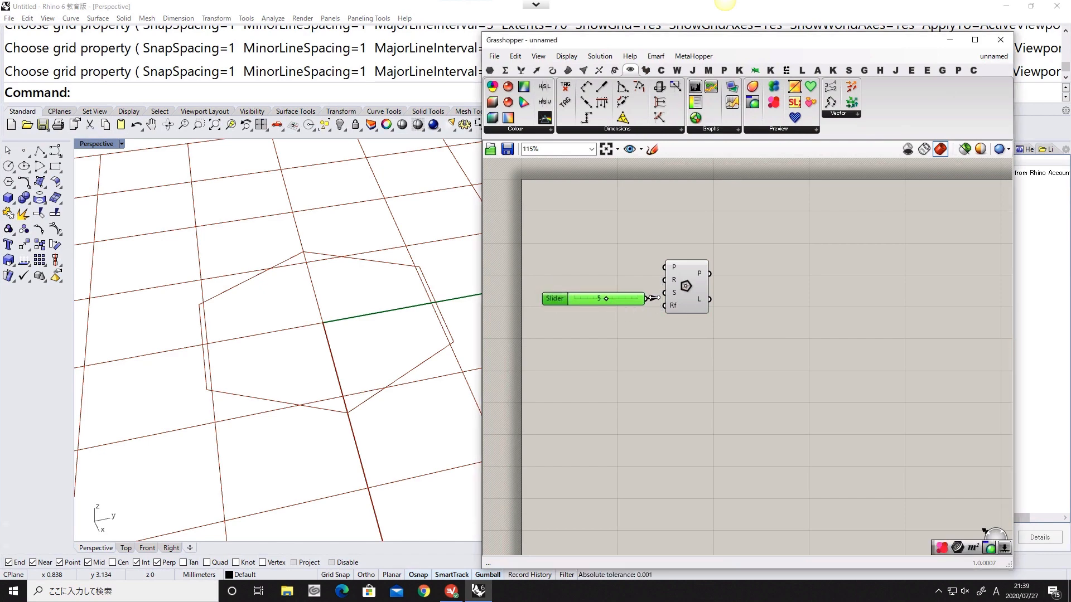
pyautogui.moveTo(659, 299); pyautogui.dragTo(714, 295)
pyautogui.click(677, 296)
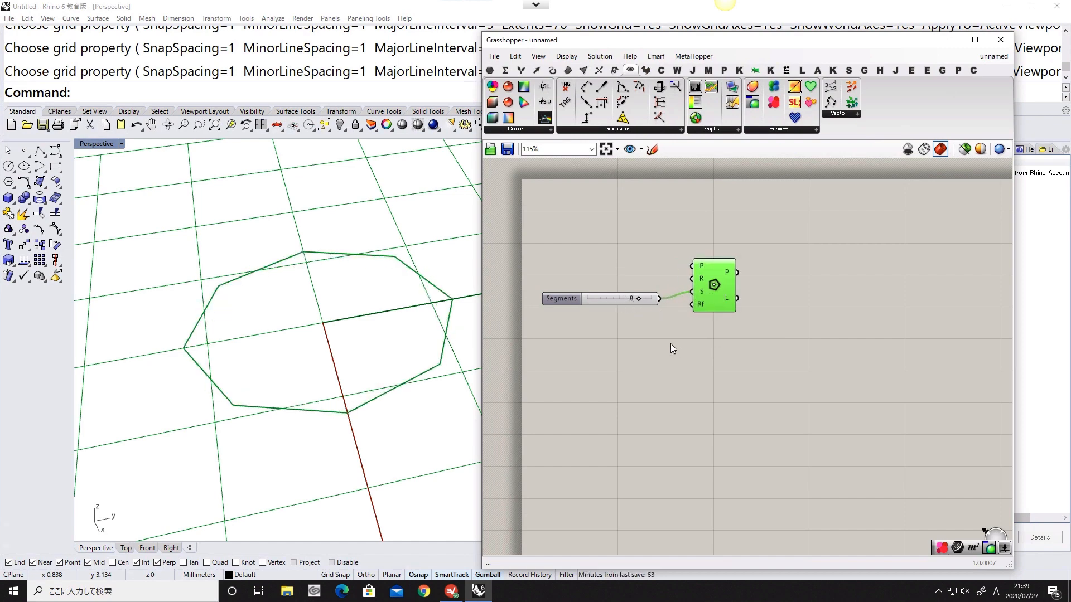
pyautogui.moveTo(383, 302); pyautogui.dragTo(386, 318, button='right')
pyautogui.moveTo(696, 308); pyautogui.dragTo(589, 329, button='right')
pyautogui.doubleClick(681, 315)
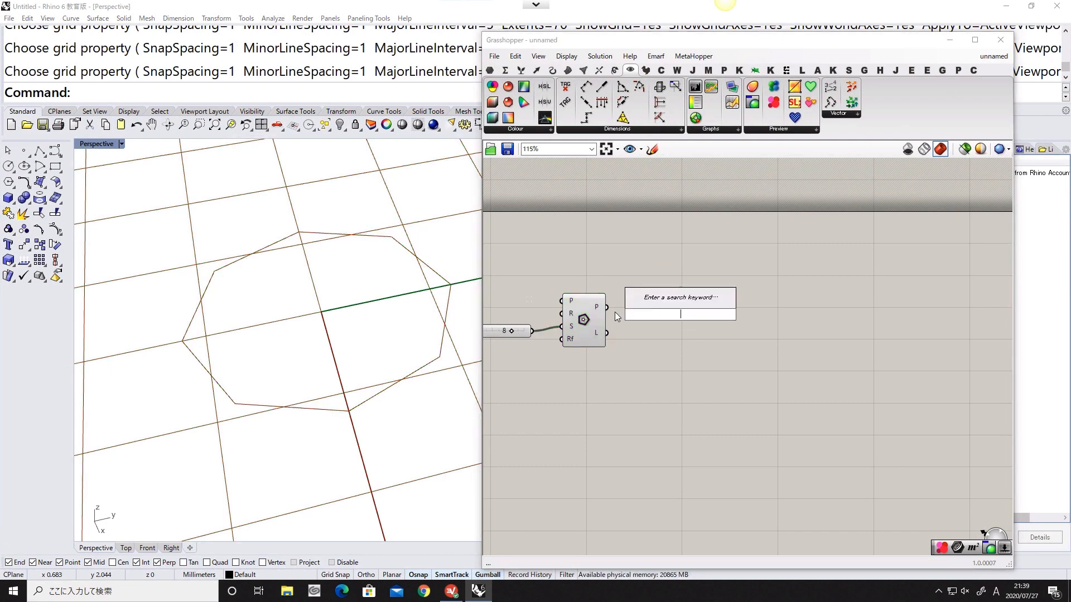
pyautogui.moveTo(586, 325); pyautogui.dragTo(584, 320)
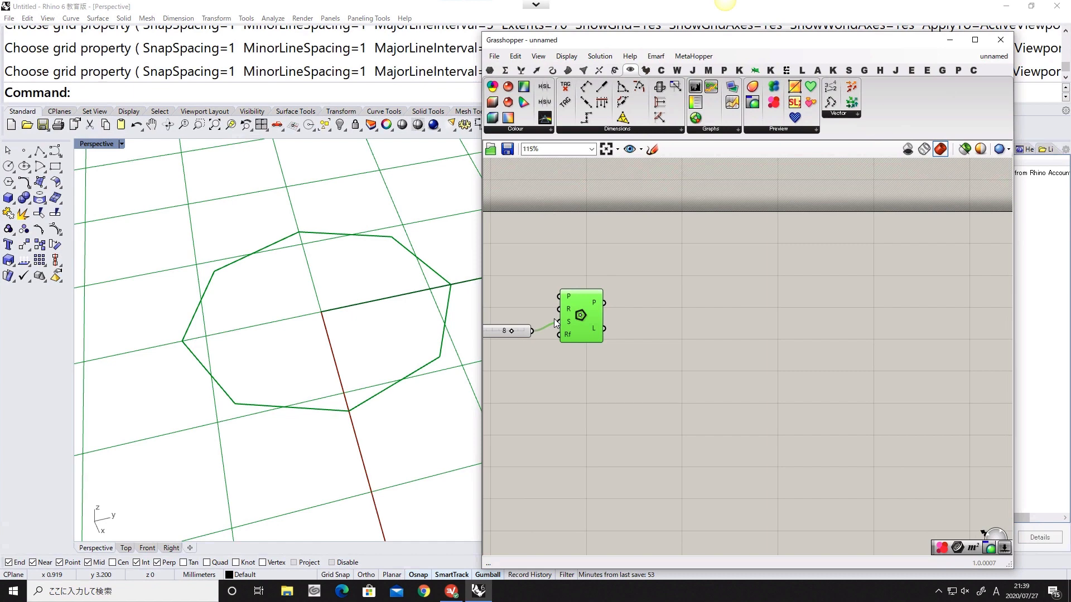
# Step: Try to rotate the polygon by connecting it to a Rotate component, and delete that component
pyautogui.doubleClick(722, 315)
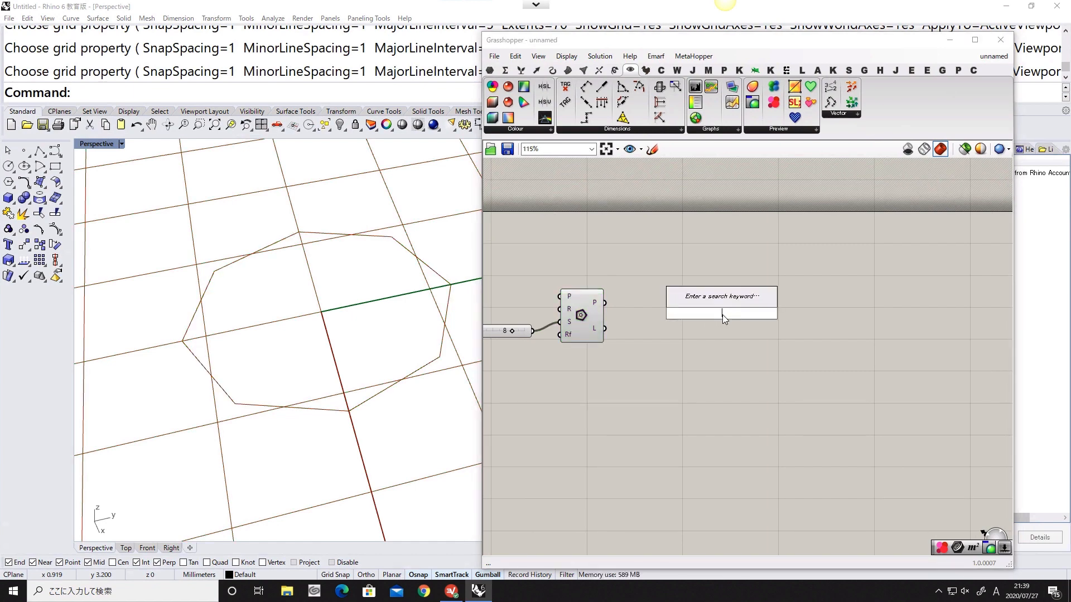
pyautogui.write('Rotate')
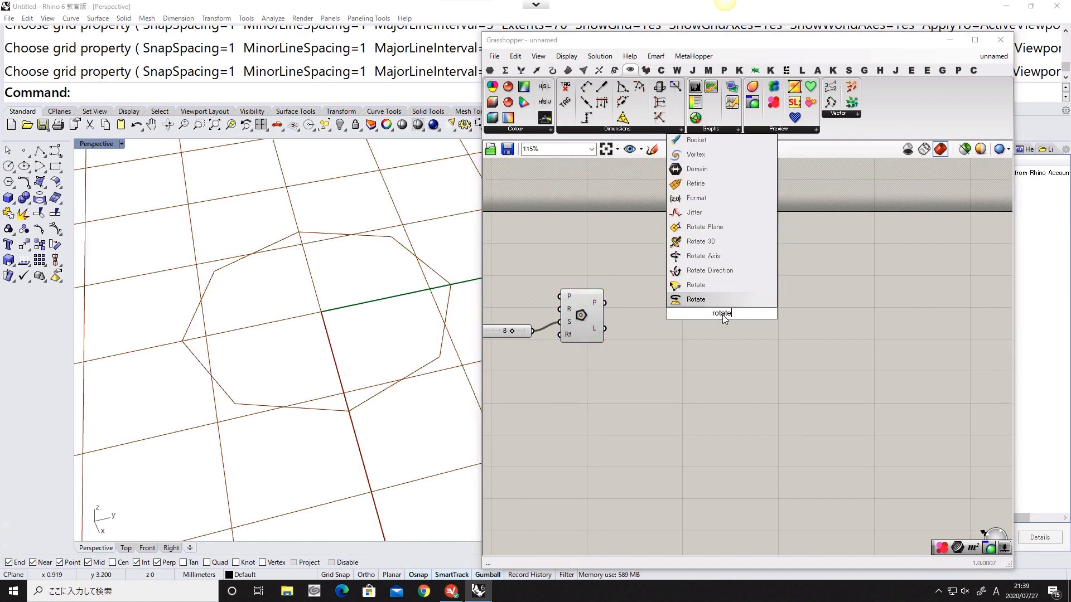
pyautogui.press('Return')
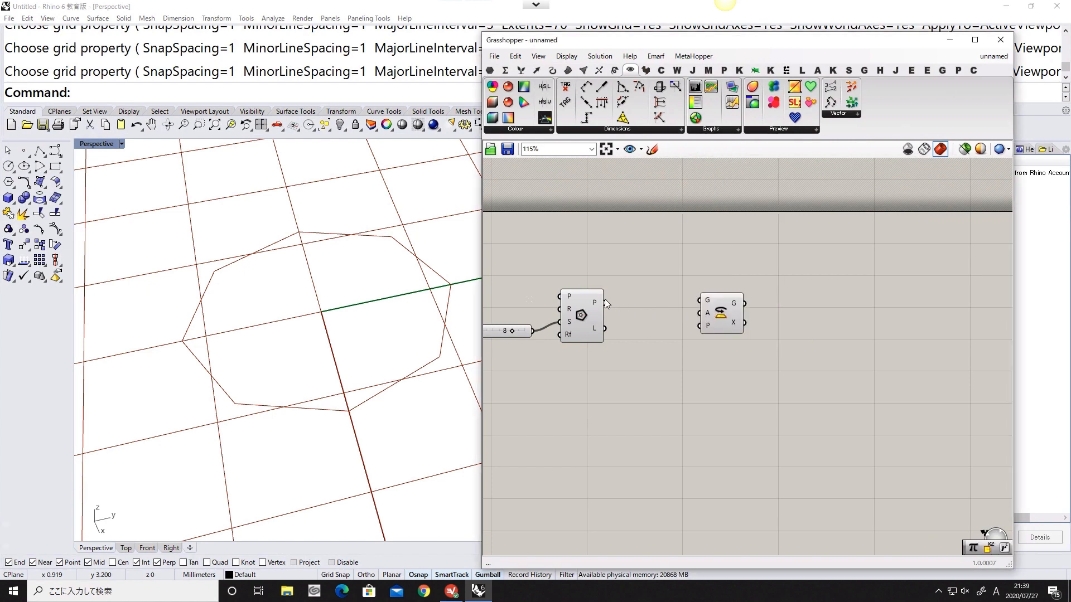
pyautogui.moveTo(605, 303); pyautogui.dragTo(715, 332)
pyautogui.click(639, 379)
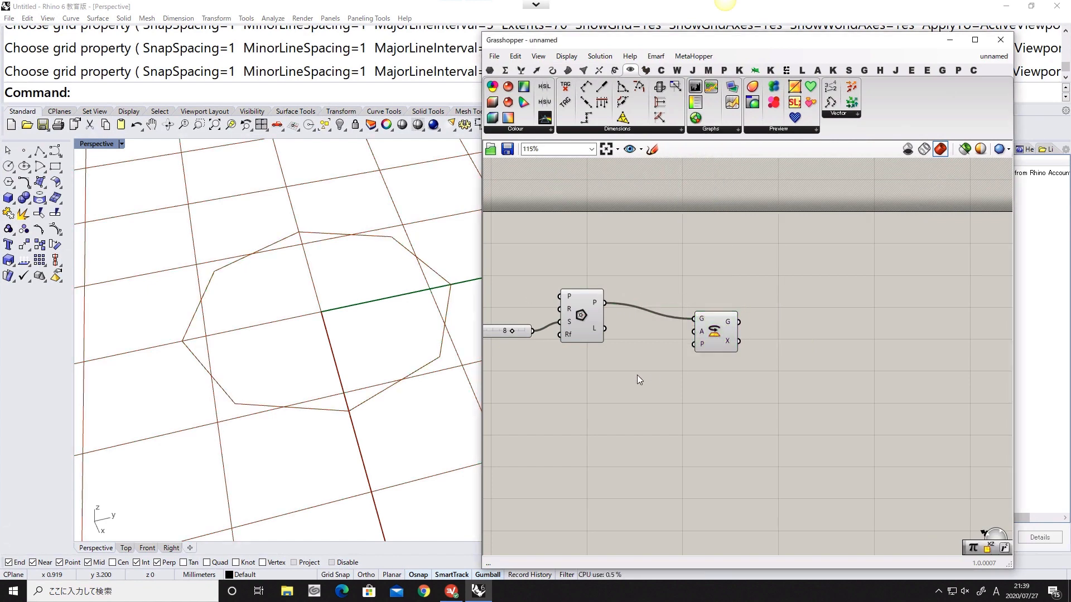
pyautogui.doubleClick(638, 377)
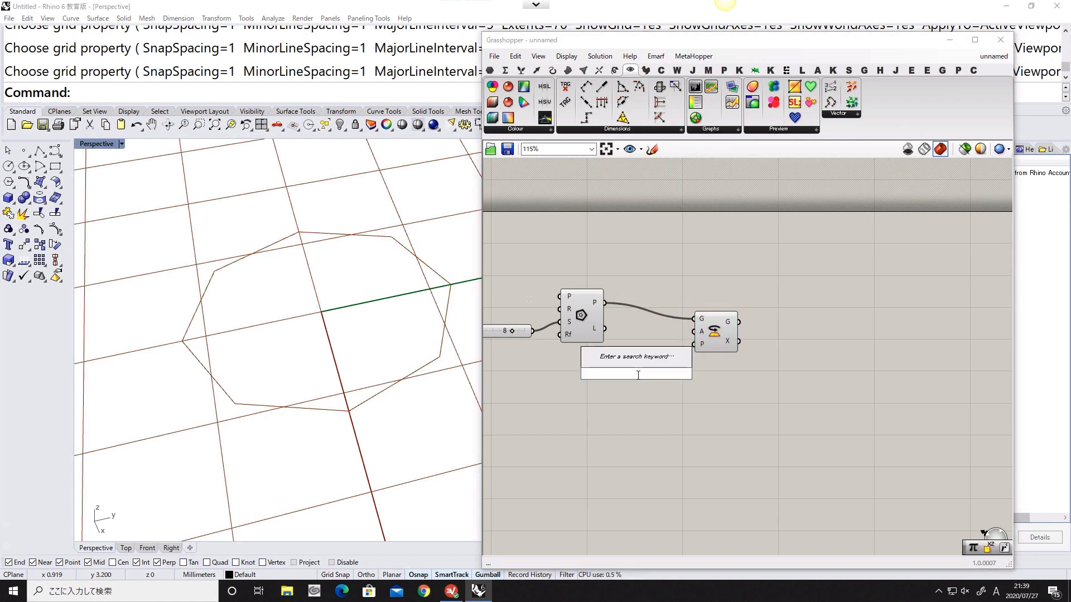
pyautogui.click(714, 338)
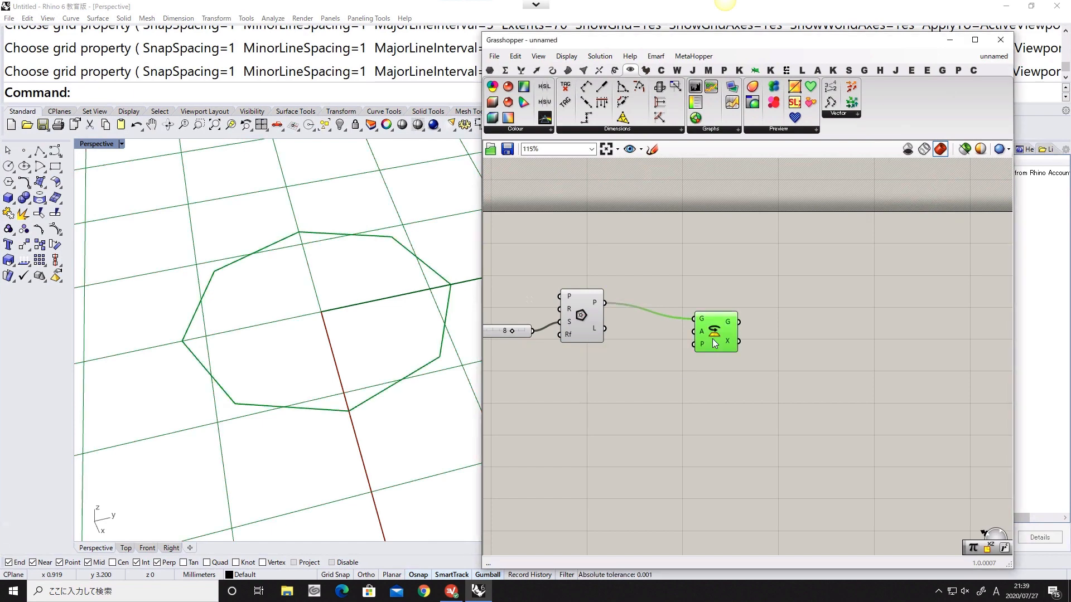
pyautogui.press('Delete')
pyautogui.doubleClick(676, 336)
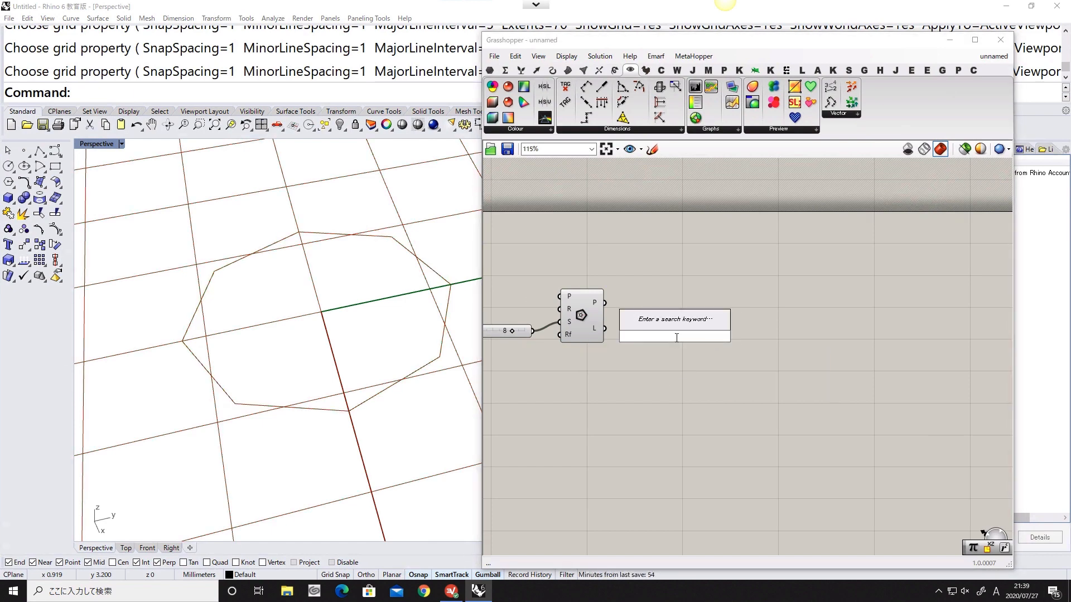
pyautogui.write('roate')
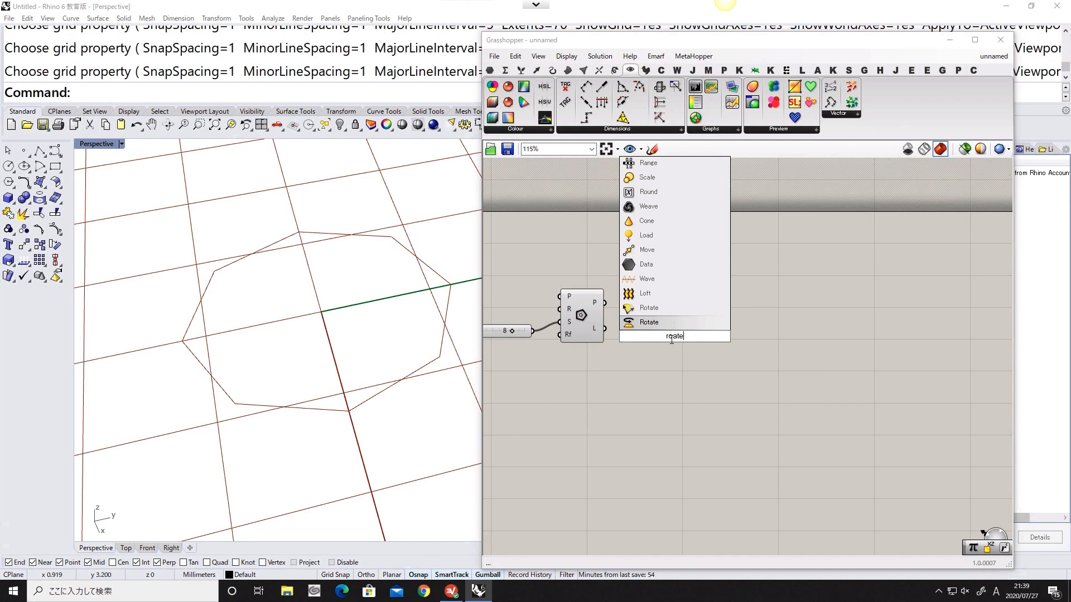
pyautogui.click(666, 366)
# Step: Add an Orient component and connect the Polygon component's P output to its G input
pyautogui.doubleClick(667, 365)
pyautogui.write('rotate')
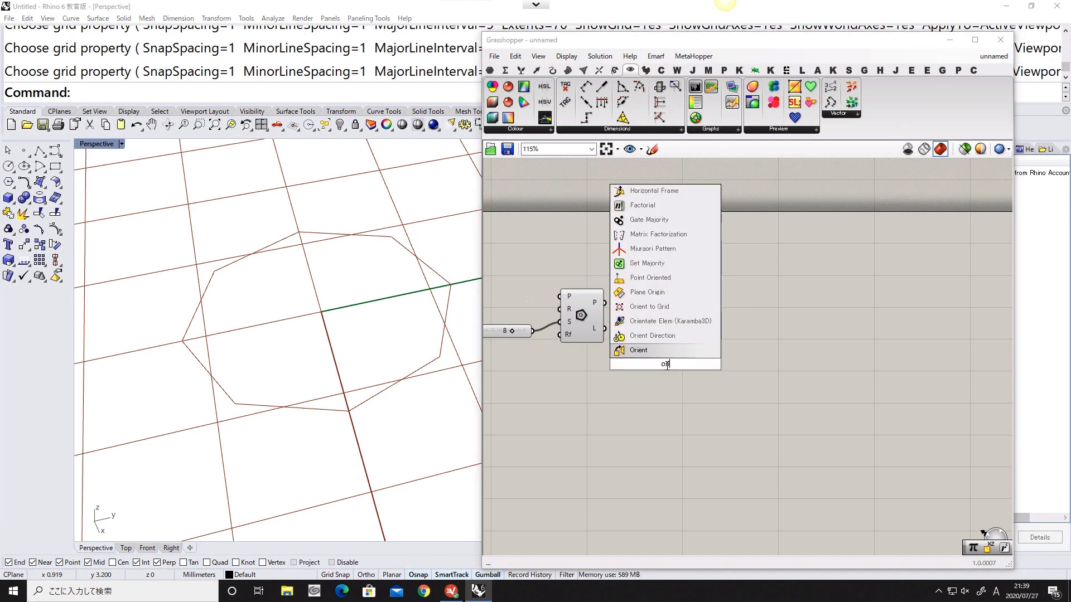
pyautogui.click(666, 366)
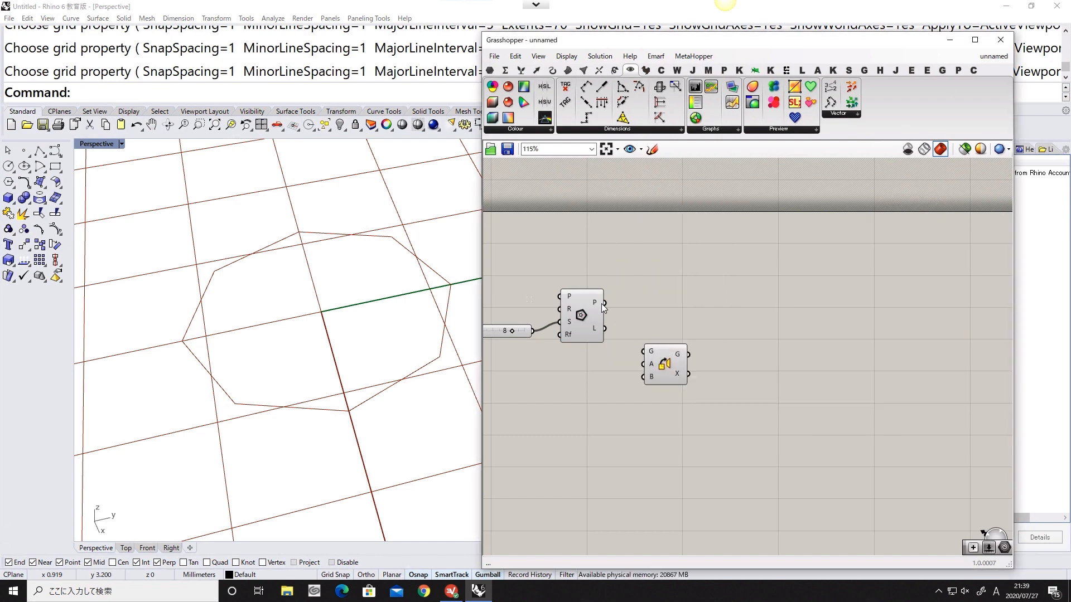
pyautogui.moveTo(605, 302); pyautogui.dragTo(671, 297)
# Step: Move the slider and Polygon component lower on the canvas and shift the Orient component away from them
pyautogui.moveTo(603, 382); pyautogui.dragTo(525, 298)
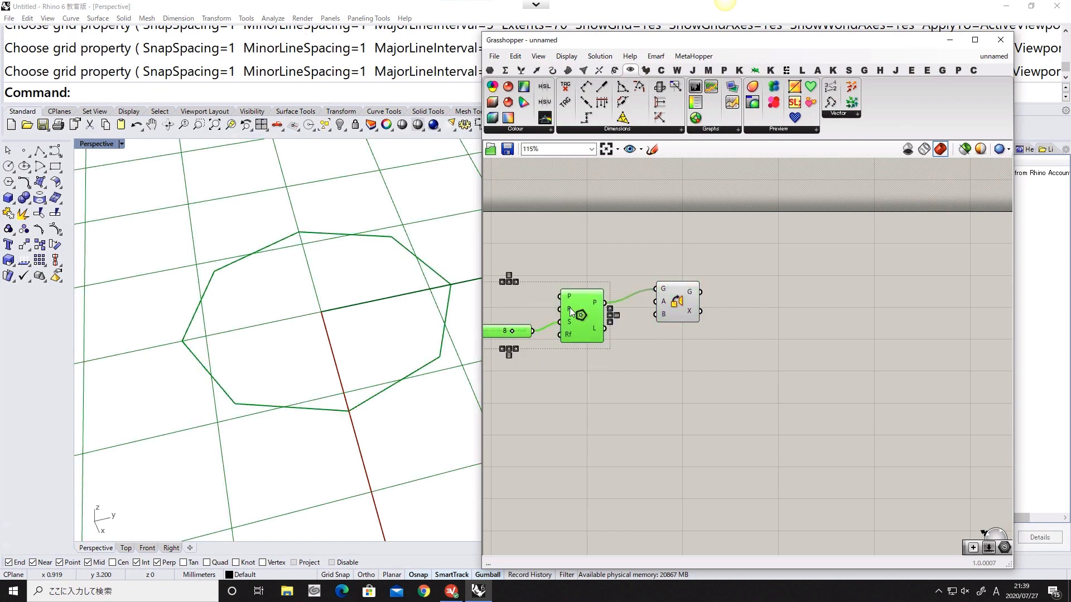
pyautogui.moveTo(586, 309); pyautogui.dragTo(598, 357)
pyautogui.moveTo(602, 335); pyautogui.dragTo(616, 379, button='right')
pyautogui.moveTo(690, 357); pyautogui.dragTo(725, 355)
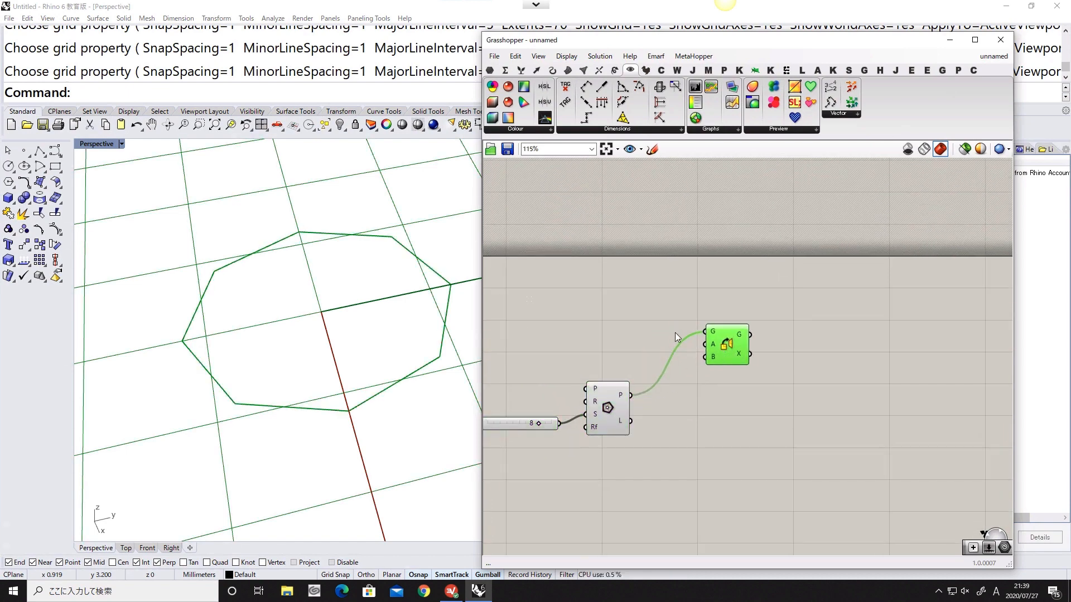
# Step: Add a Vector XYZ component to the canvas above the Polygon component
pyautogui.moveTo(639, 303); pyautogui.dragTo(698, 313, button='right')
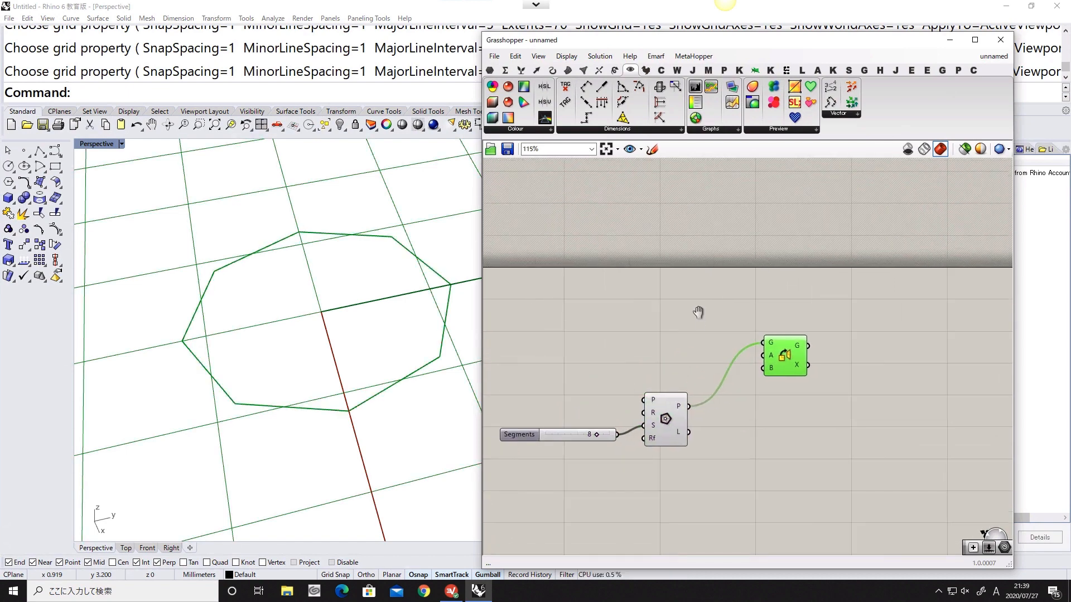
pyautogui.doubleClick(654, 319)
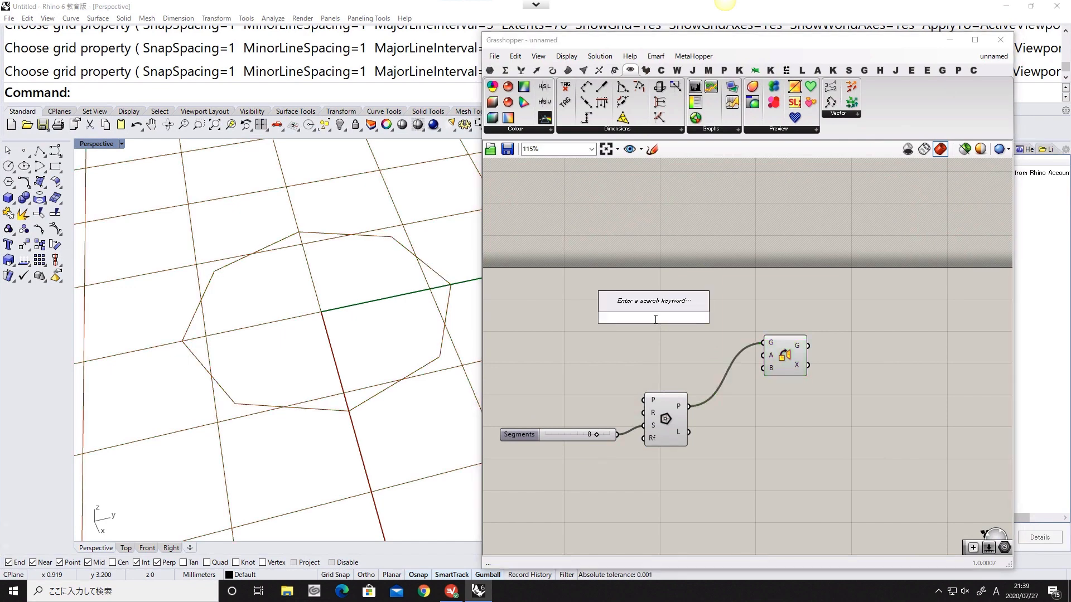
pyautogui.write('vec')
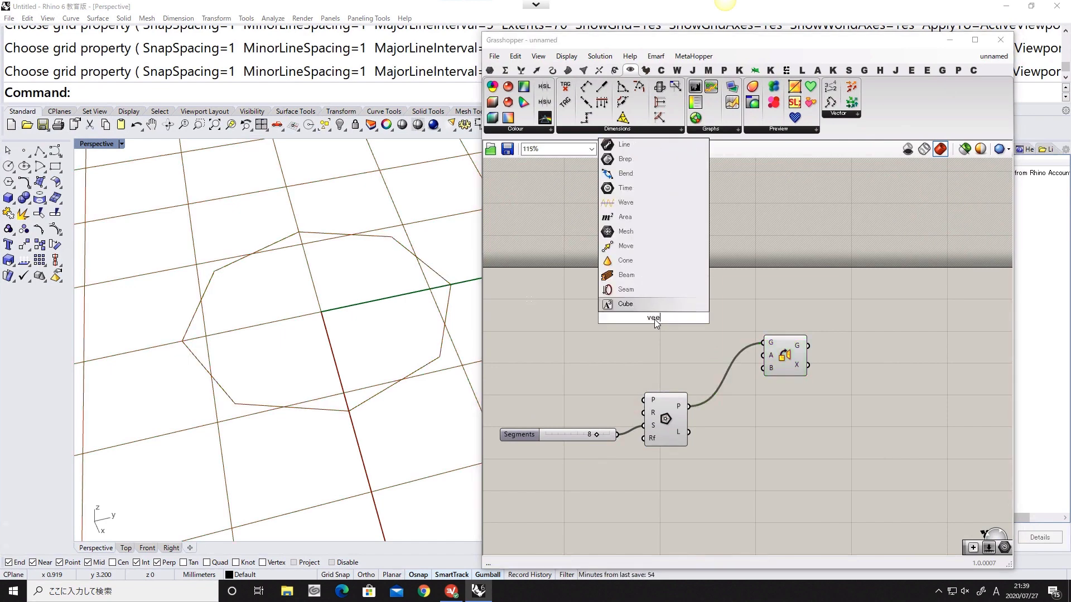
pyautogui.write('tor xyz')
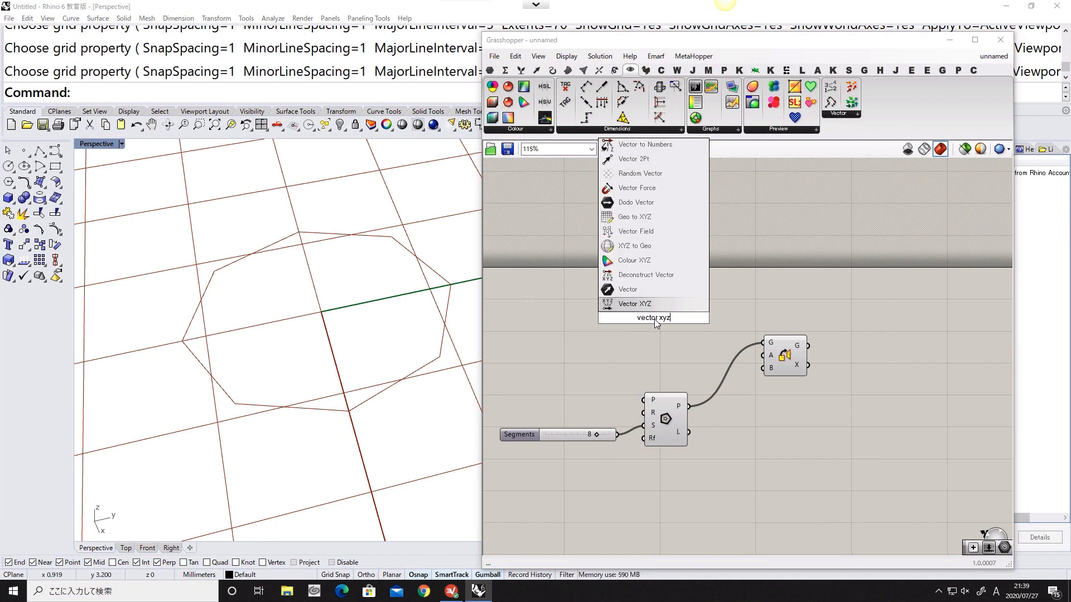
pyautogui.click(649, 305)
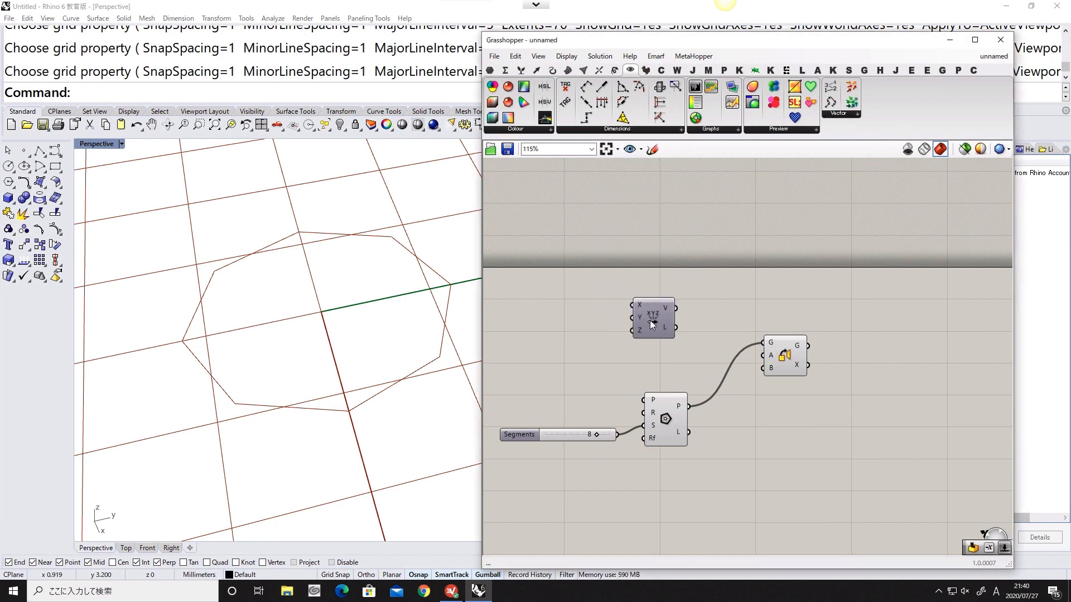
# Step: Add a Random component beside the Vector XYZ component
pyautogui.moveTo(556, 315); pyautogui.dragTo(599, 321, button='right')
pyautogui.doubleClick(600, 321)
pyautogui.write('rad')
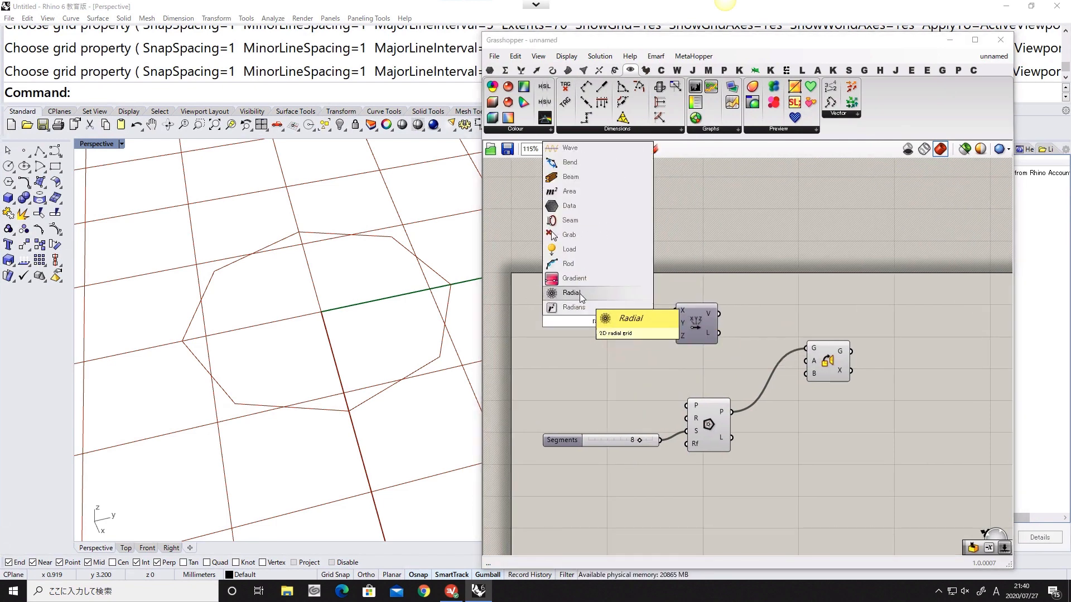
pyautogui.click(593, 351)
pyautogui.doubleClick(592, 351)
pyautogui.write('ra')
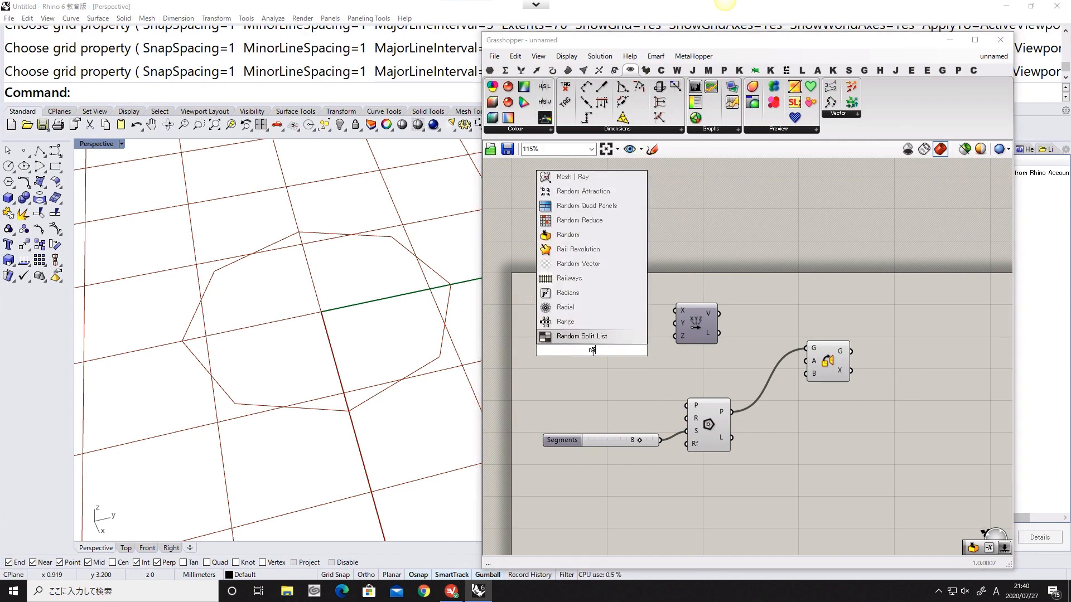
pyautogui.write('nd')
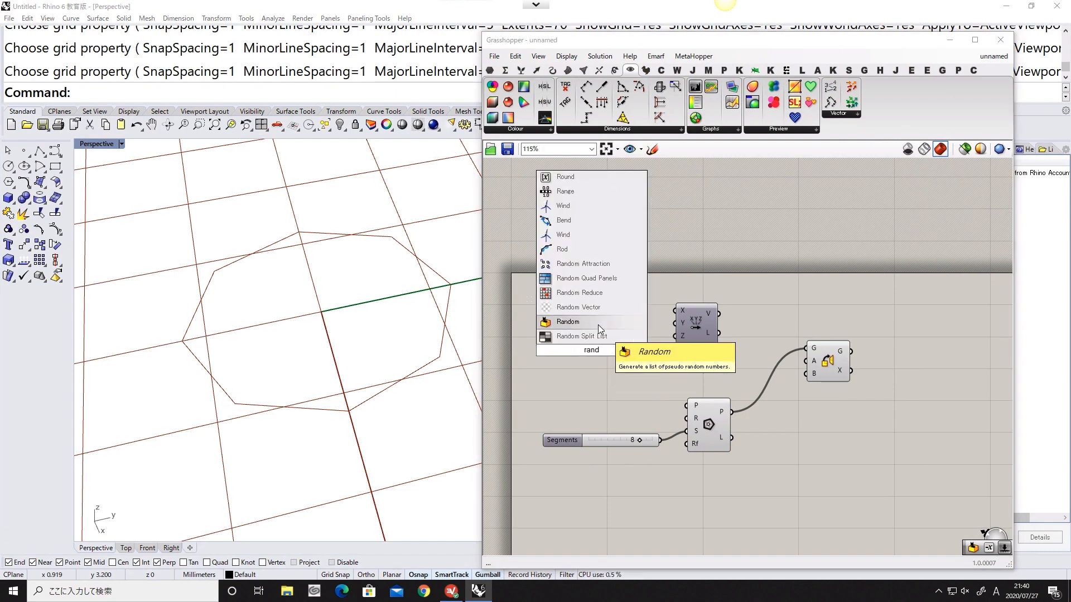
pyautogui.click(598, 323)
# Step: Add a number slider set to 3, connect it to the Random component's N input and shift both away from Vector XYZ
pyautogui.moveTo(581, 365); pyautogui.dragTo(627, 362, button='right')
pyautogui.doubleClick(576, 357)
pyautogui.write('3')
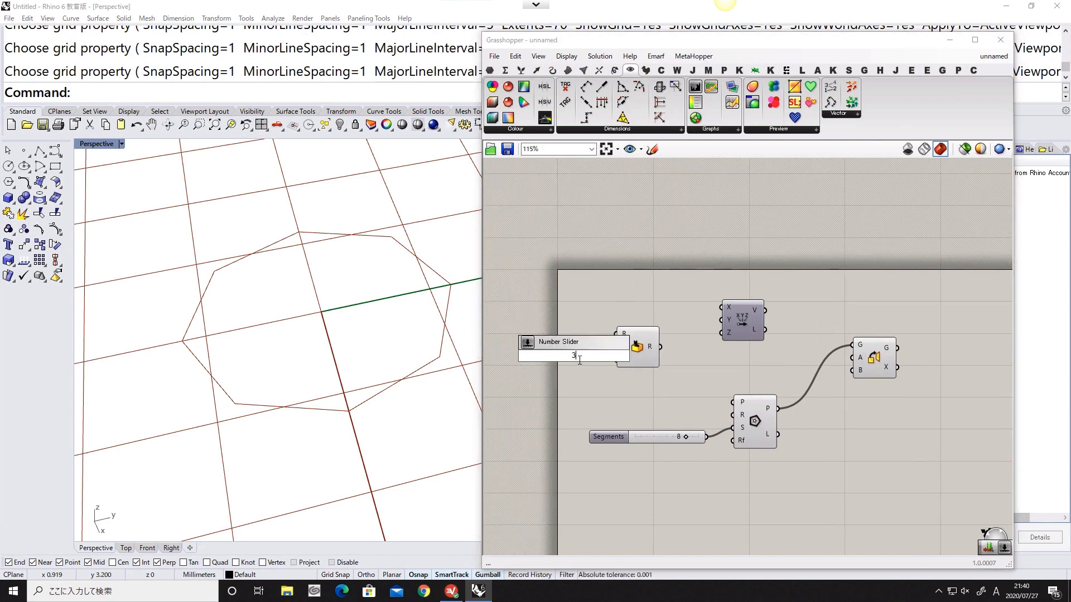
pyautogui.press('Return')
pyautogui.scroll(1, 597, 357)
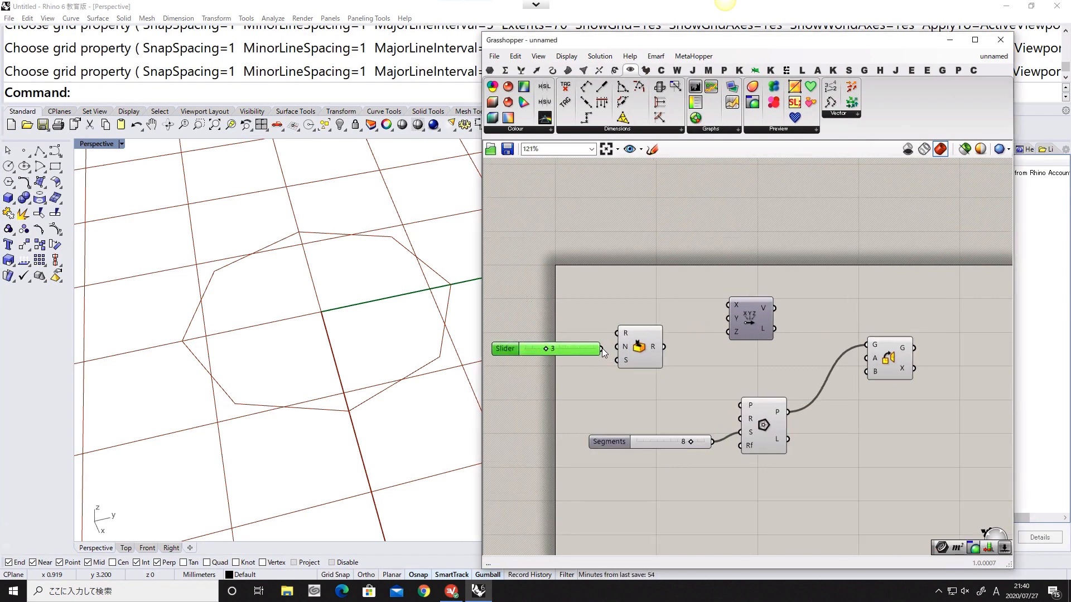
pyautogui.keyDown('shift'); pyautogui.click(630, 345); pyautogui.keyUp('shift')
pyautogui.moveTo(630, 344); pyautogui.dragTo(581, 339)
pyautogui.click(644, 352)
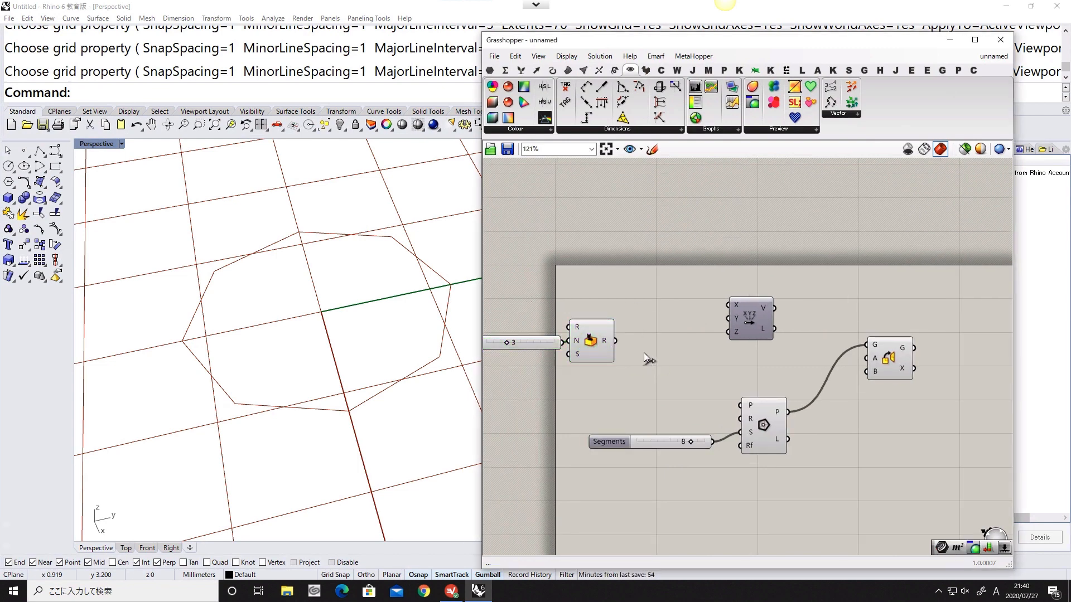
# Step: Graft the Random component's R output and connect it to a new Explode Tree component's D input
pyautogui.rightClick(608, 345)
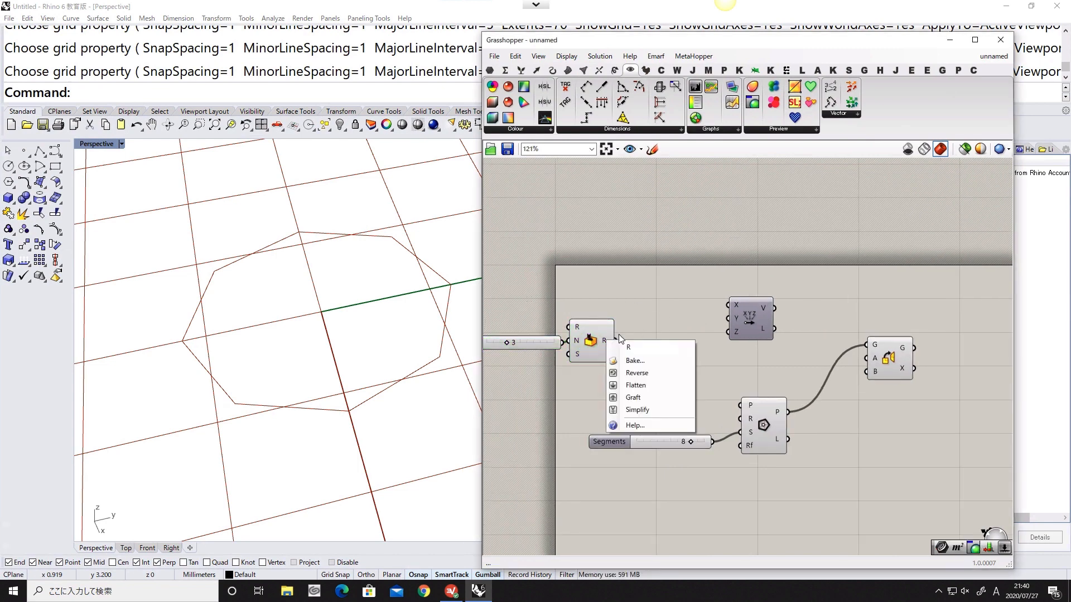
pyautogui.click(644, 402)
pyautogui.doubleClick(650, 369)
pyautogui.write('explode')
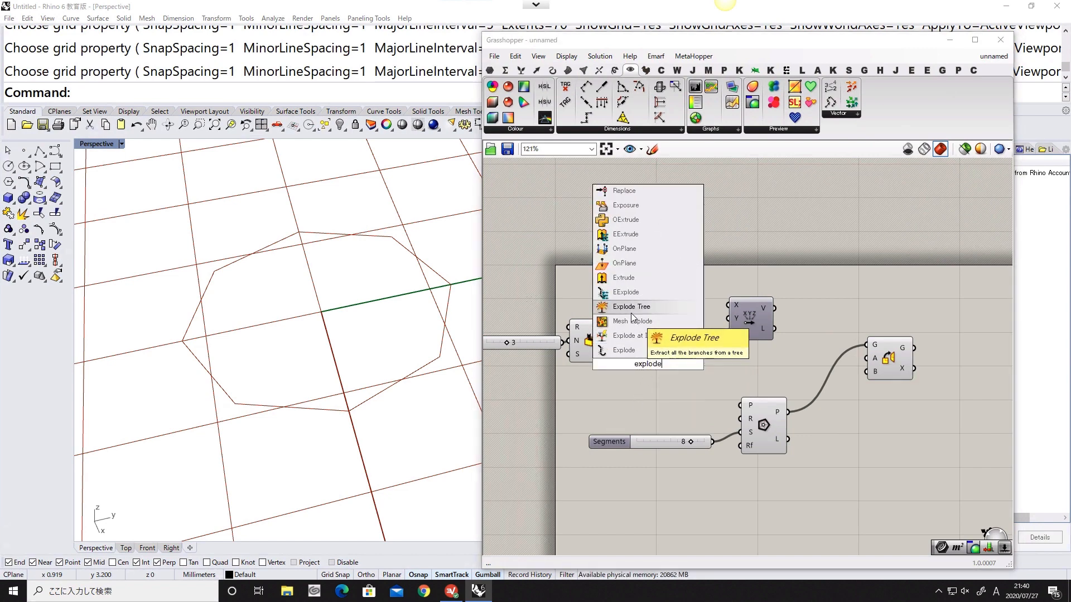
pyautogui.click(627, 322)
pyautogui.moveTo(647, 352); pyautogui.dragTo(648, 335)
# Step: Match the Explode Tree outputs to its branches and connect them to the X, Y and Z inputs of Vector XYZ
pyautogui.rightClick(648, 335)
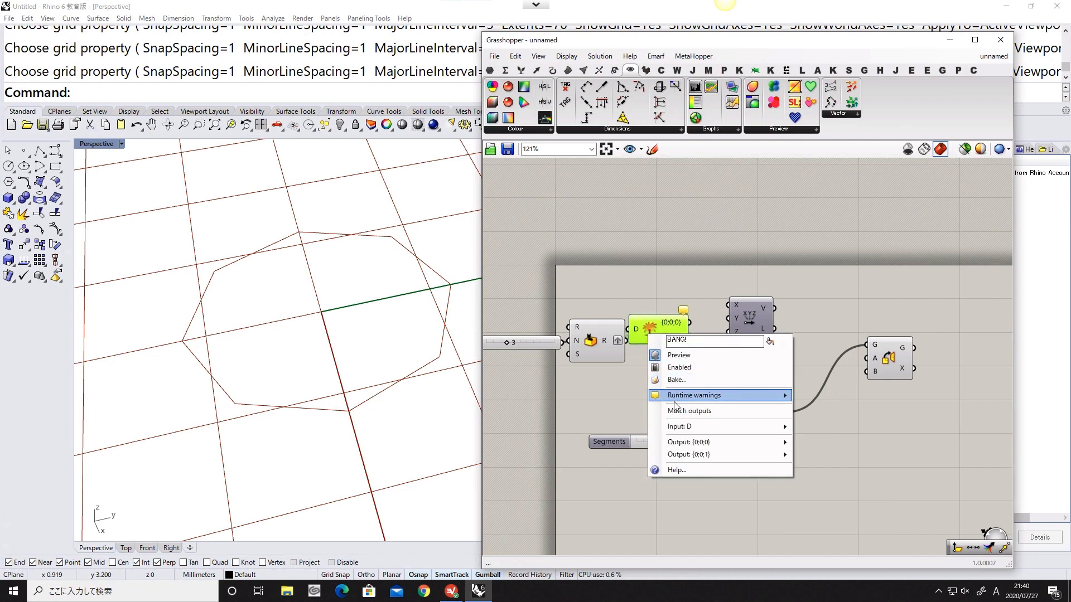
pyautogui.click(680, 411)
pyautogui.moveTo(720, 301); pyautogui.dragTo(724, 305)
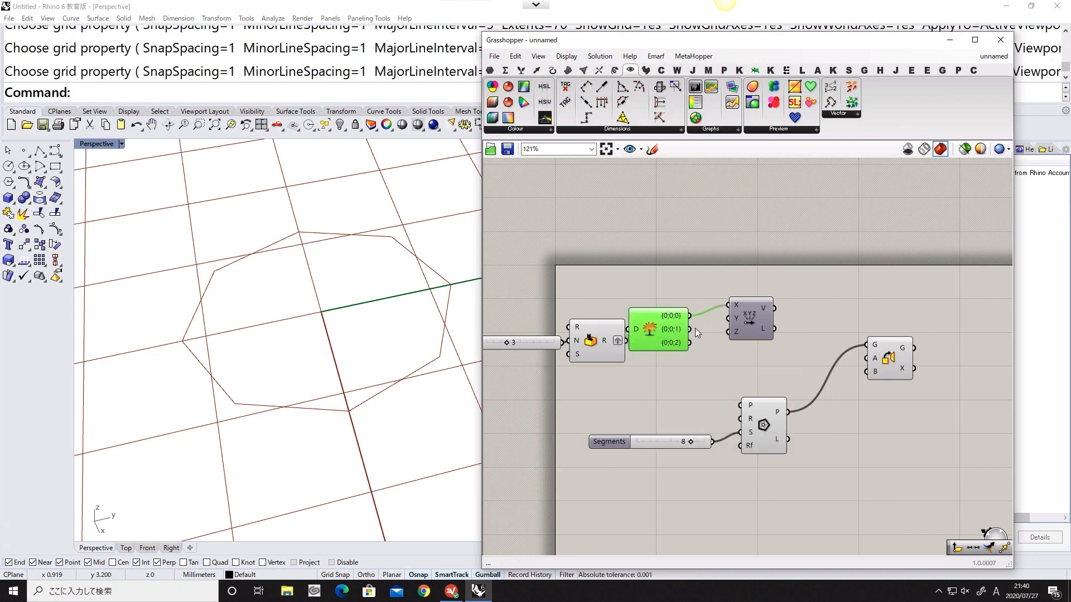
pyautogui.moveTo(670, 342); pyautogui.dragTo(752, 336)
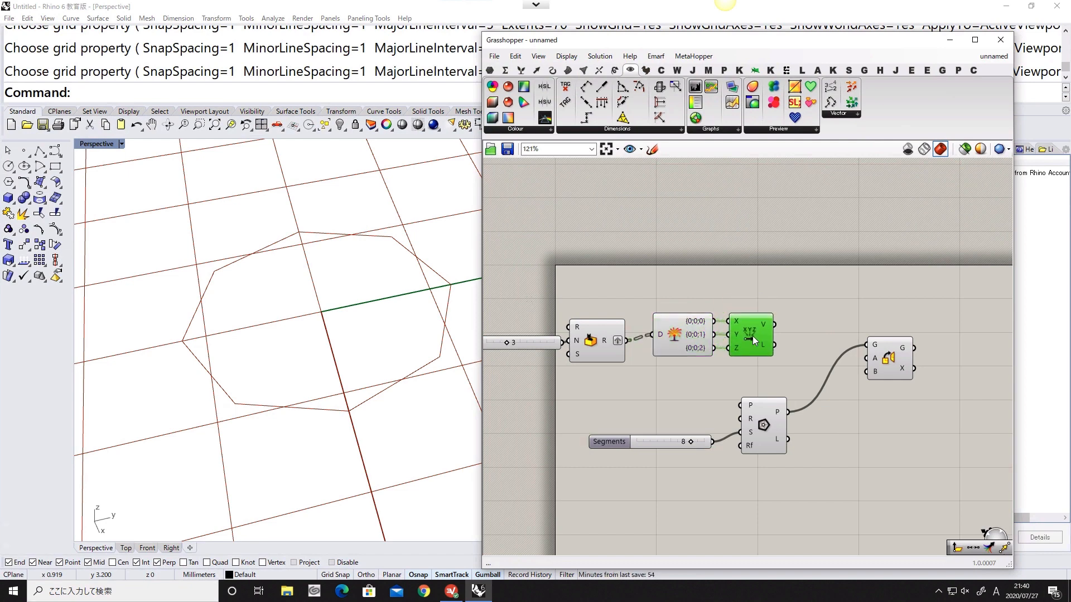
# Step: Add a Plane Normal component and connect the Vector XYZ component's V output to its Z input
pyautogui.moveTo(751, 335); pyautogui.dragTo(665, 328, button='right')
pyautogui.scroll(1, 665, 326)
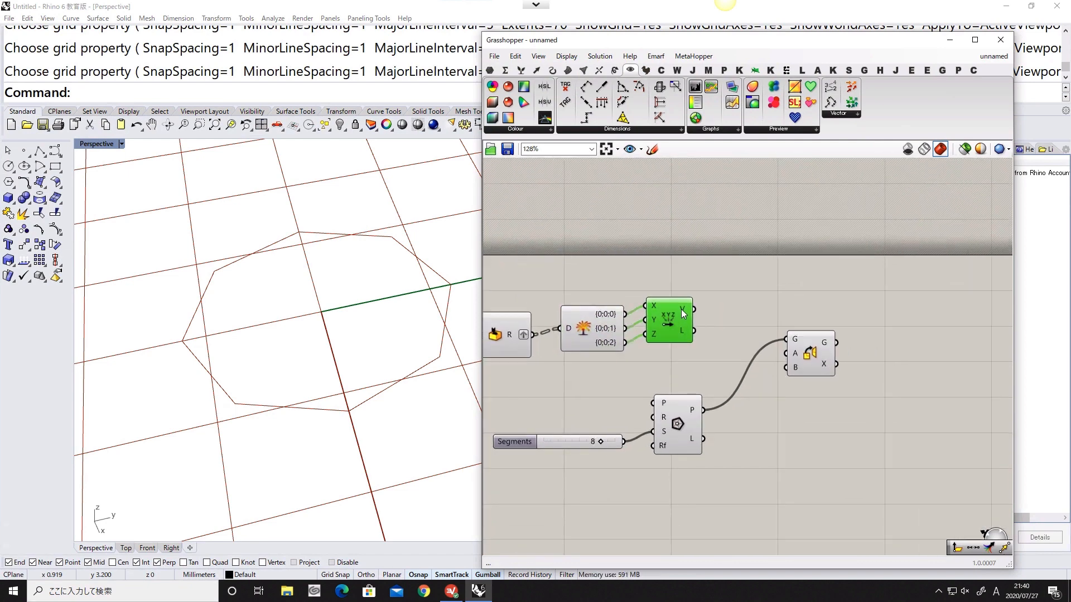
pyautogui.moveTo(668, 319); pyautogui.dragTo(674, 317)
pyautogui.doubleClick(714, 299)
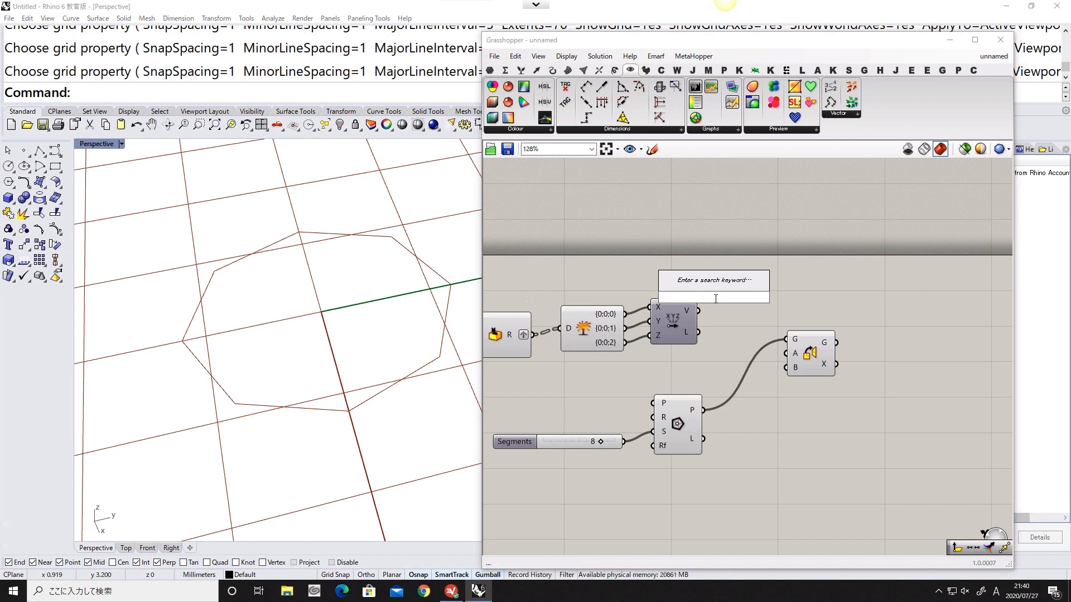
pyautogui.write('normal')
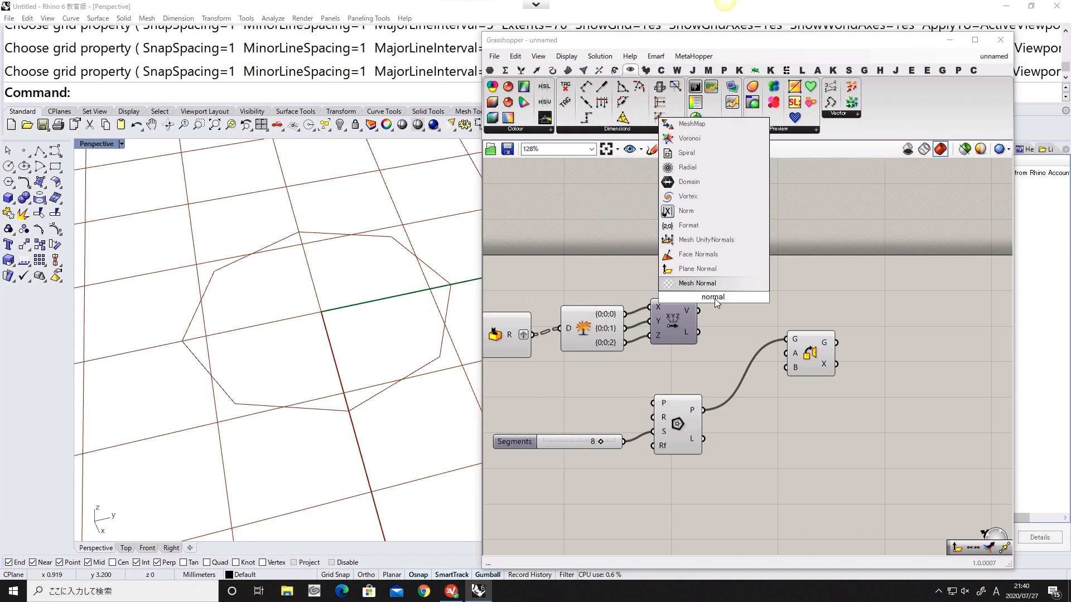
pyautogui.click(692, 269)
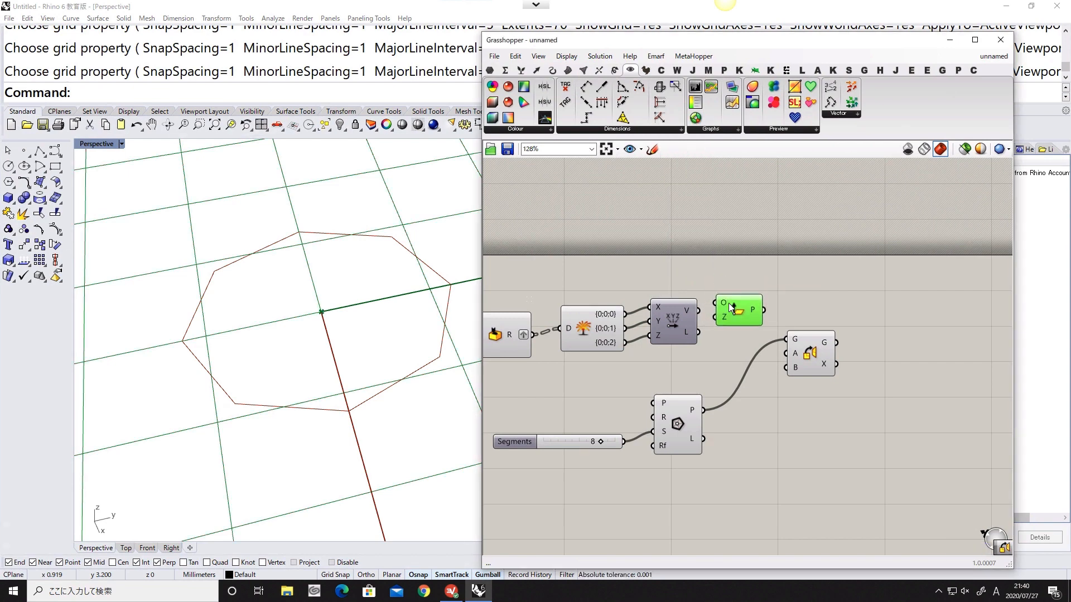
pyautogui.moveTo(698, 310); pyautogui.dragTo(740, 318)
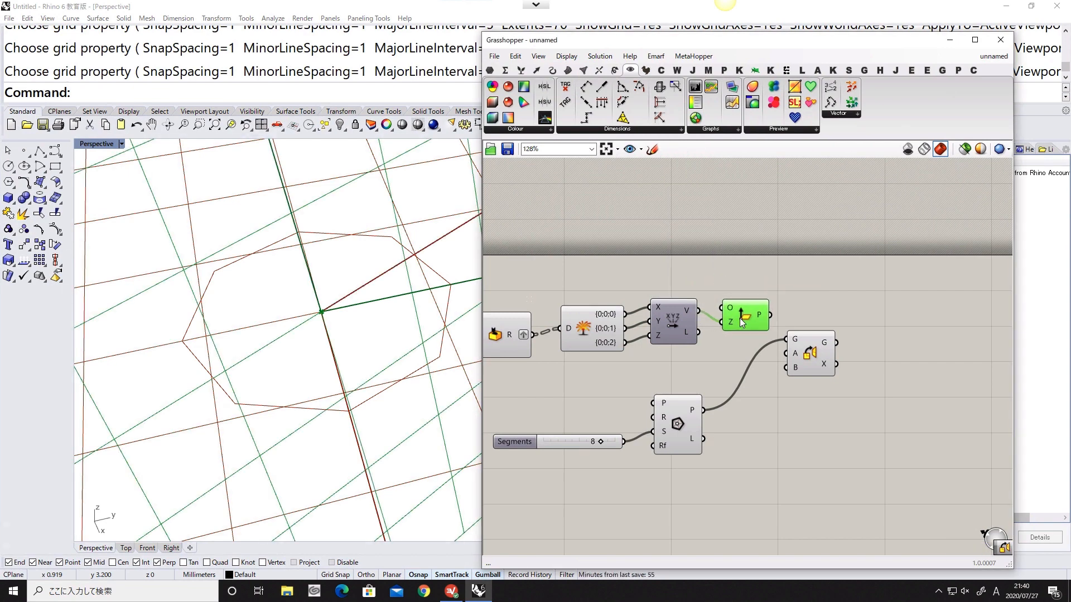
# Step: Move the Orient component farther out and connect the Plane Normal component's P output to its B input
pyautogui.scroll(-10, 375, 328)
pyautogui.moveTo(375, 328); pyautogui.dragTo(443, 270, button='right')
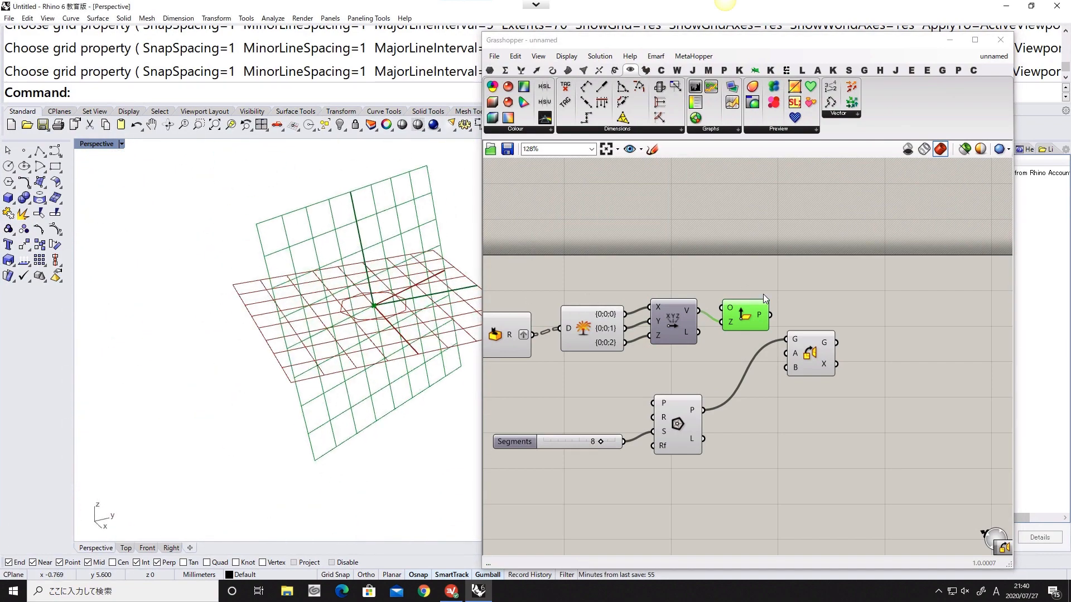
pyautogui.moveTo(820, 366); pyautogui.dragTo(854, 366)
pyautogui.moveTo(769, 316); pyautogui.dragTo(834, 366)
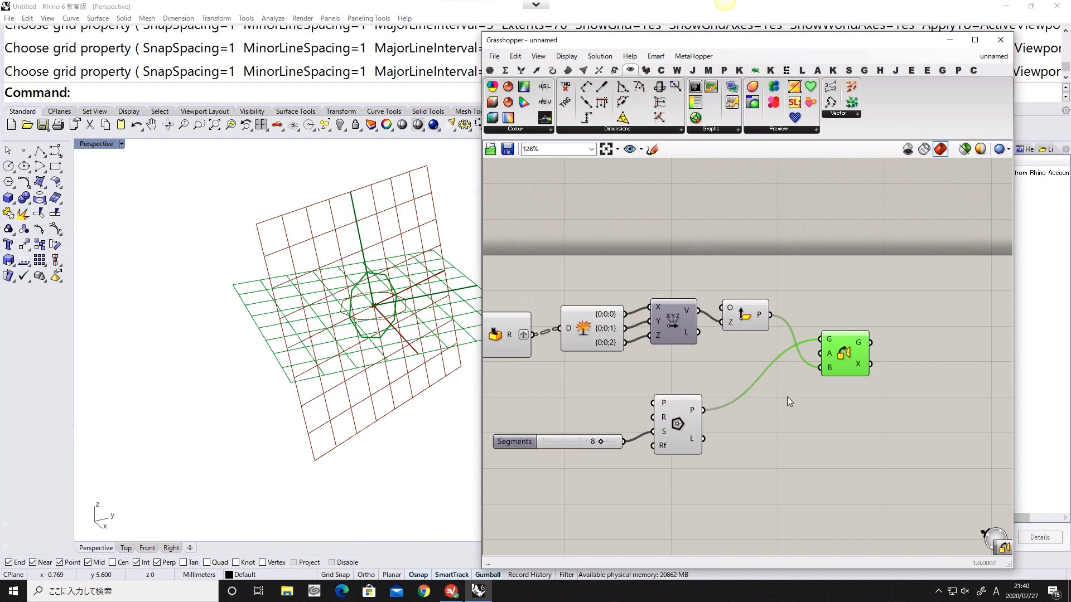
# Step: Turn off the preview of all components feeding Orient and check the oriented polygon in the viewport
pyautogui.moveTo(766, 449); pyautogui.dragTo(492, 273)
pyautogui.middleClick(551, 358)
pyautogui.click(585, 341)
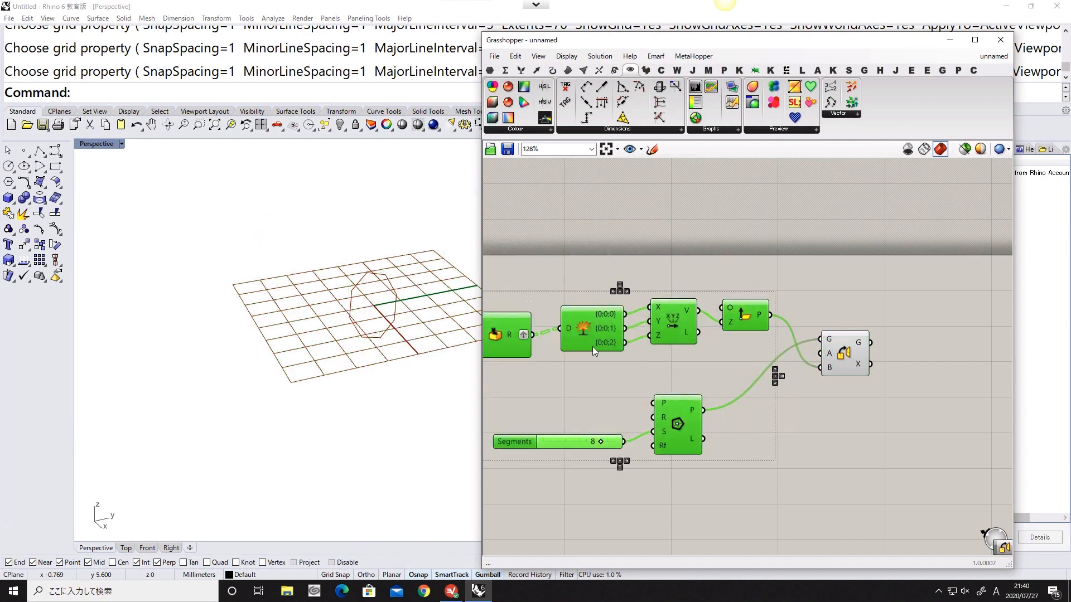
pyautogui.click(586, 370)
pyautogui.moveTo(374, 333); pyautogui.dragTo(441, 318, button='right')
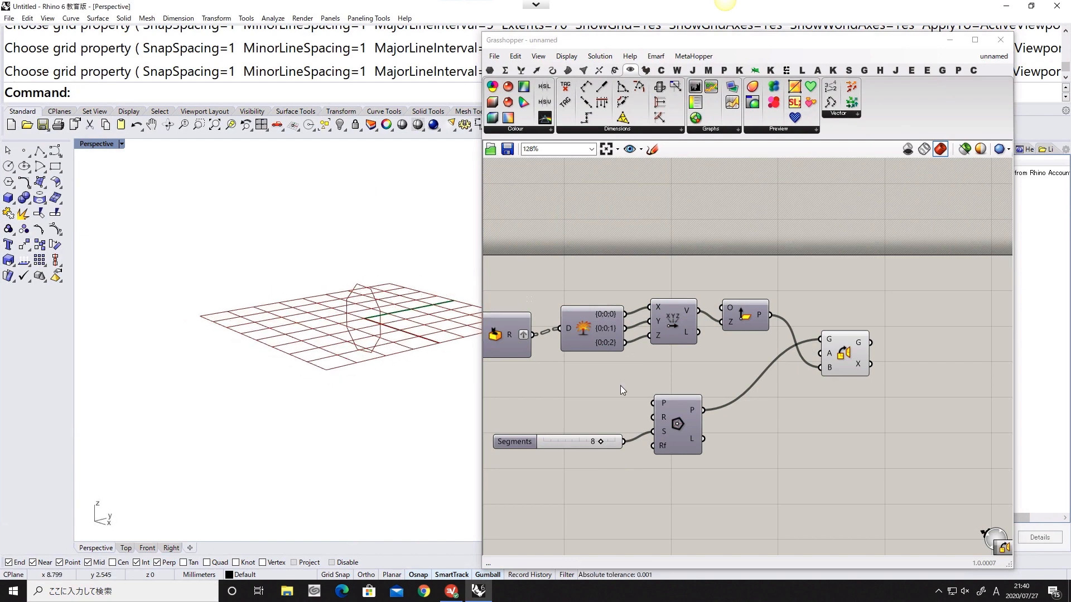
pyautogui.click(851, 360)
# Step: Add a number slider, connect it to the Random component's S input and set the seed to 41
pyautogui.moveTo(781, 380); pyautogui.dragTo(914, 376, button='right')
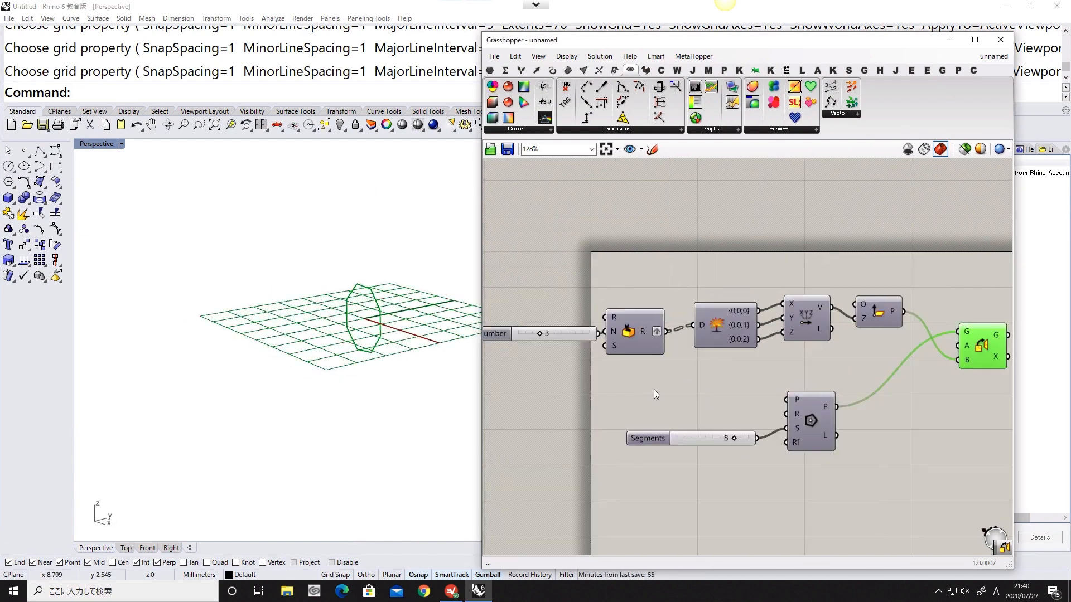
pyautogui.doubleClick(647, 389)
pyautogui.write('30')
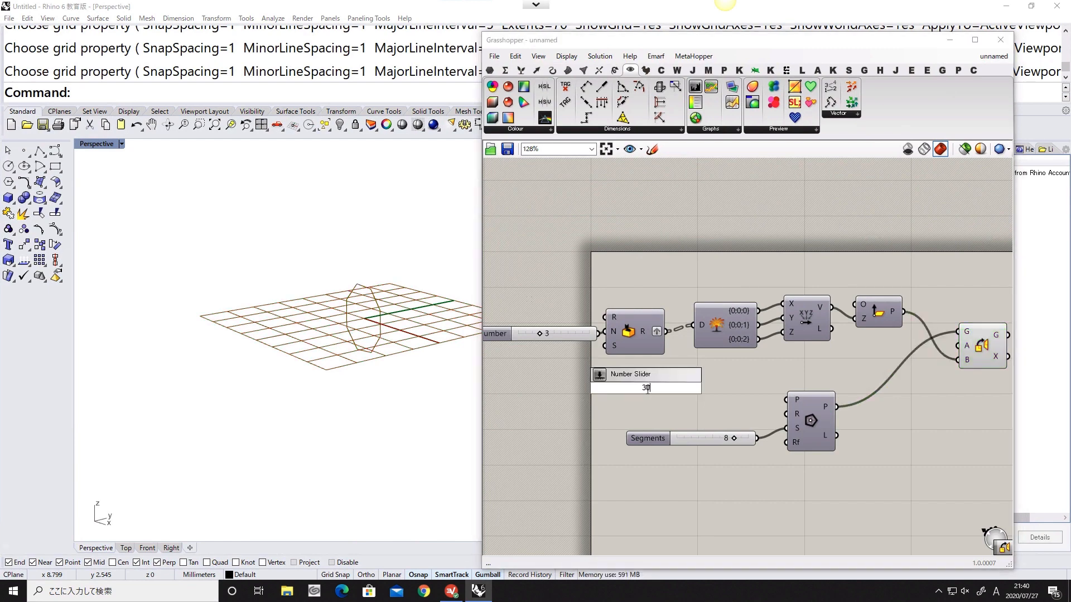
pyautogui.press('Return')
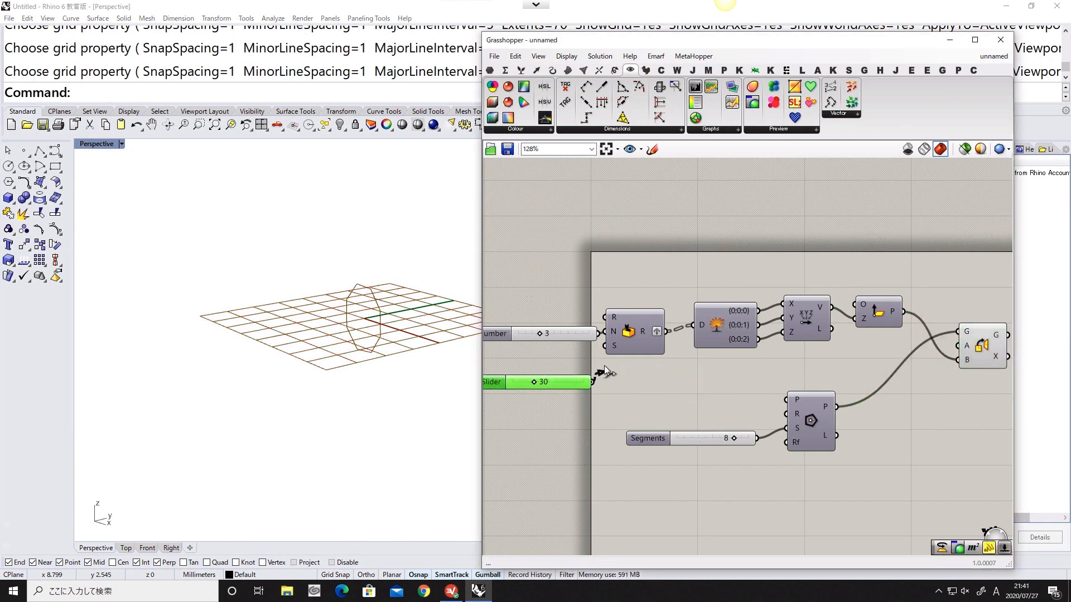
pyautogui.moveTo(605, 371); pyautogui.dragTo(605, 349)
pyautogui.moveTo(532, 383)
pyautogui.mouseDown()
pyautogui.moveTo(550, 383)
pyautogui.moveTo(540, 383)
pyautogui.mouseUp()
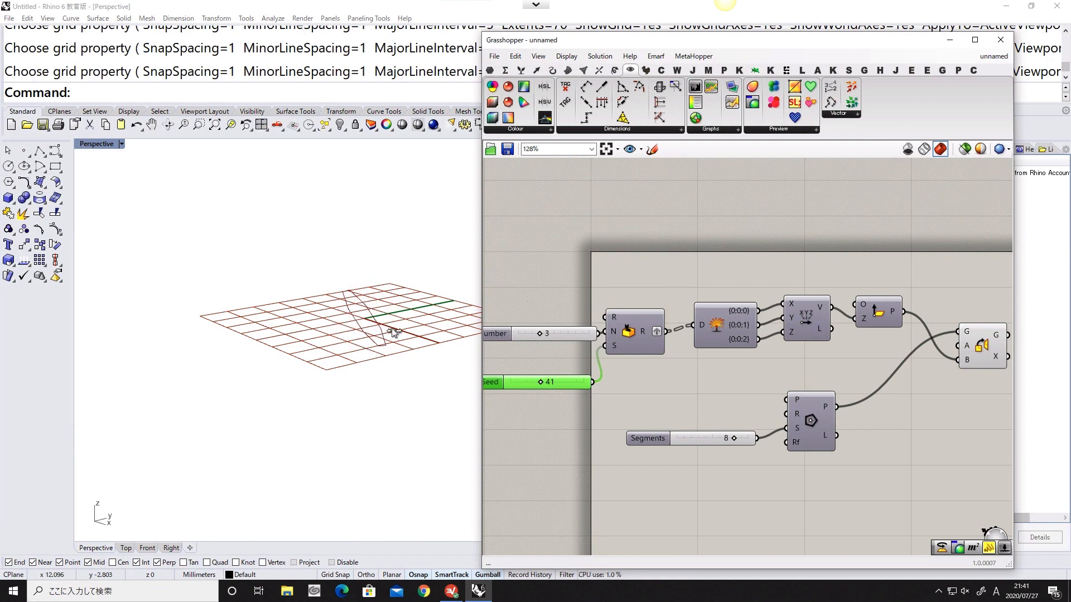
# Step: Add a Curve parameter after the Orient component and connect Orient's G output to it
pyautogui.moveTo(391, 331); pyautogui.dragTo(380, 344, button='right')
pyautogui.moveTo(716, 339); pyautogui.dragTo(622, 362, button='right')
pyautogui.moveTo(862, 425); pyautogui.dragTo(672, 436, button='right')
pyautogui.doubleClick(769, 397)
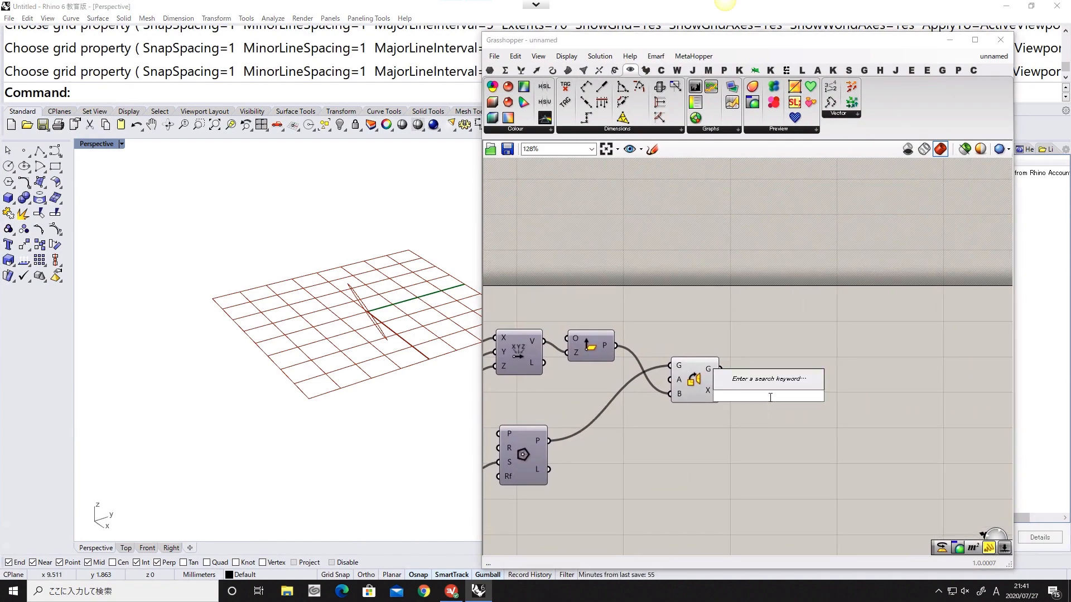
pyautogui.write('crv')
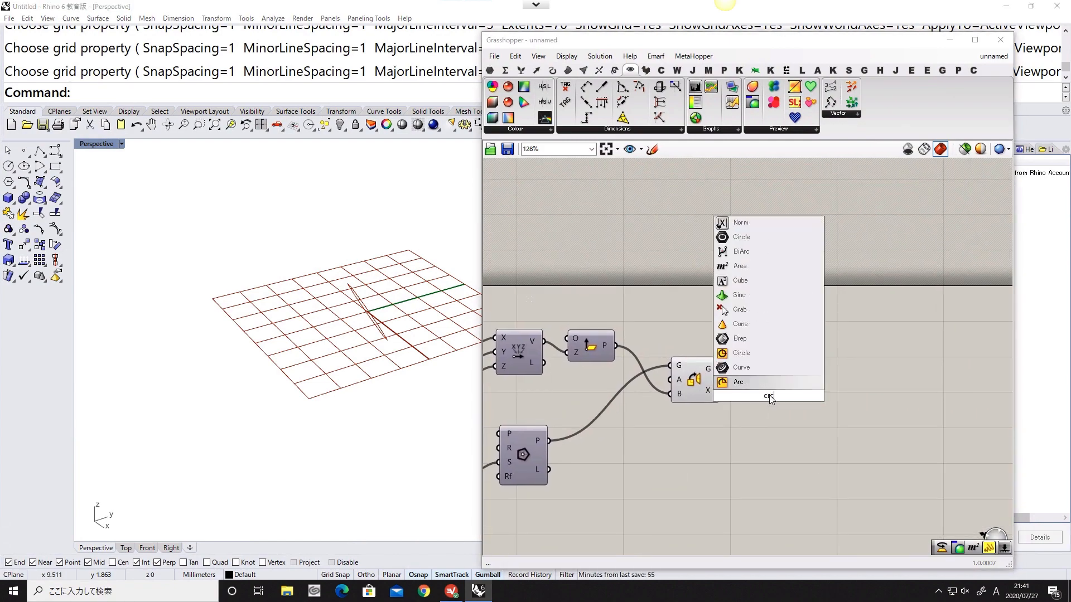
pyautogui.click(754, 373)
pyautogui.moveTo(754, 394); pyautogui.dragTo(754, 395)
pyautogui.moveTo(759, 400); pyautogui.dragTo(746, 382)
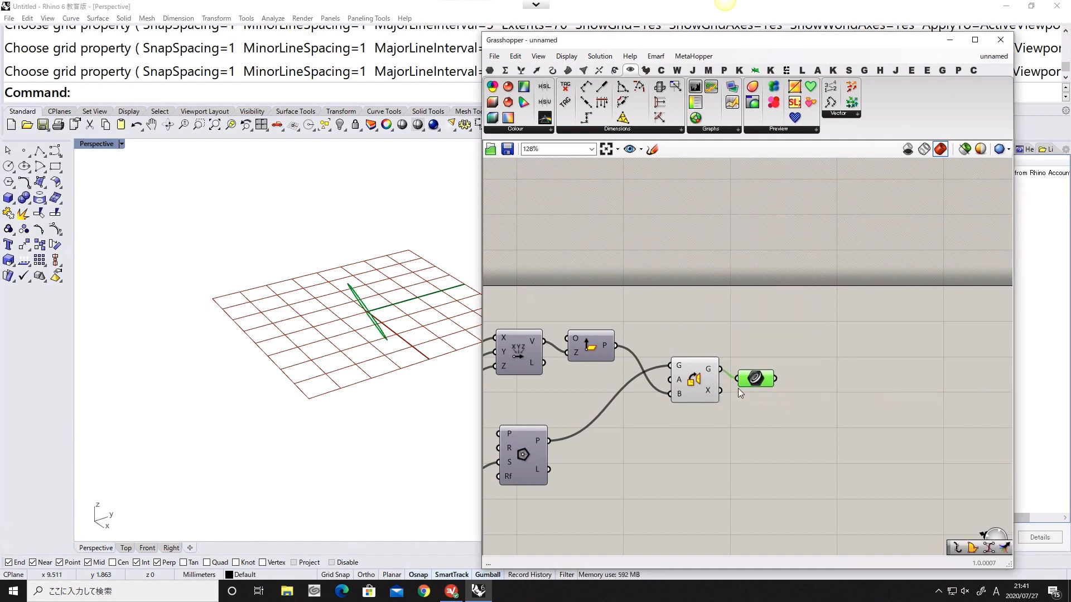
# Step: Turn off the Orient component's preview and view the tilted polygon face-on in the viewport
pyautogui.click(692, 394)
pyautogui.middleClick(689, 426)
pyautogui.click(734, 406)
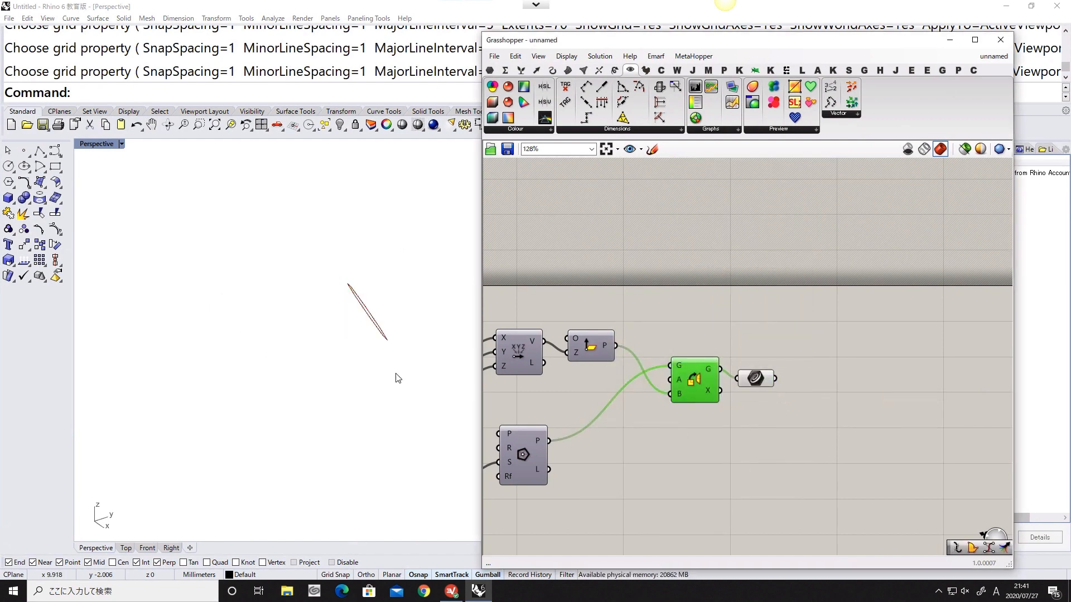
pyautogui.moveTo(395, 376); pyautogui.dragTo(358, 337, button='right')
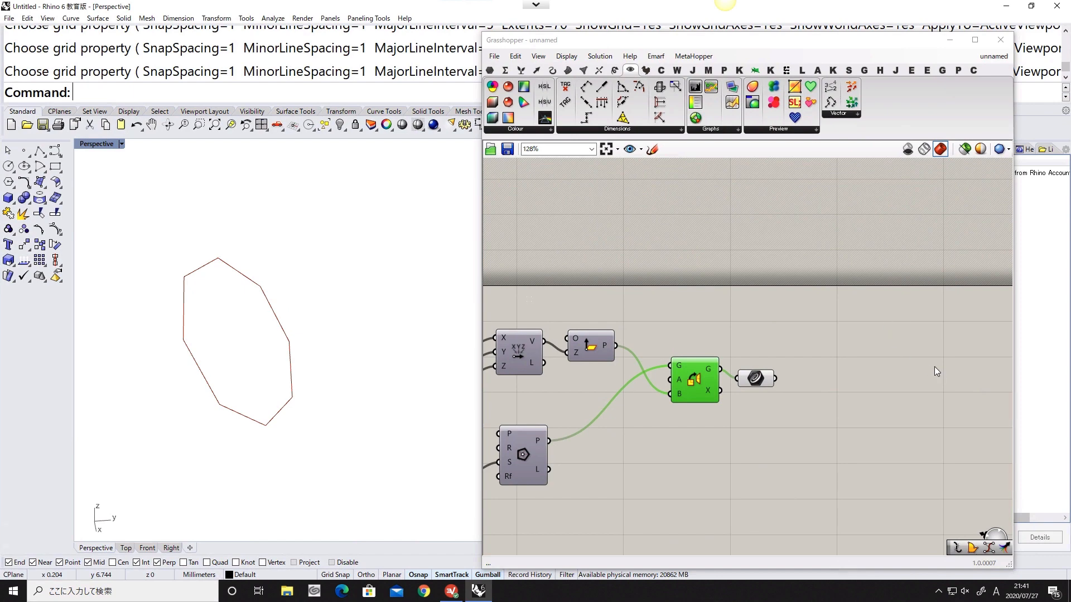
# Step: Add an Explode component and connect the Curve parameter's output to its C input
pyautogui.doubleClick(864, 375)
pyautogui.write('explo')
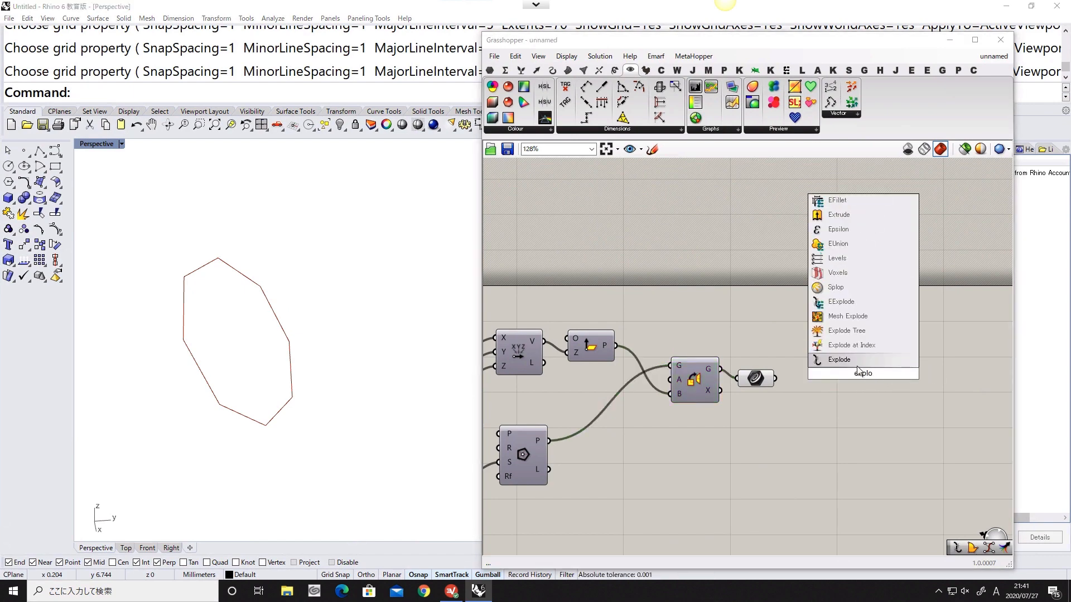
pyautogui.press('Return')
pyautogui.moveTo(776, 378); pyautogui.dragTo(820, 381)
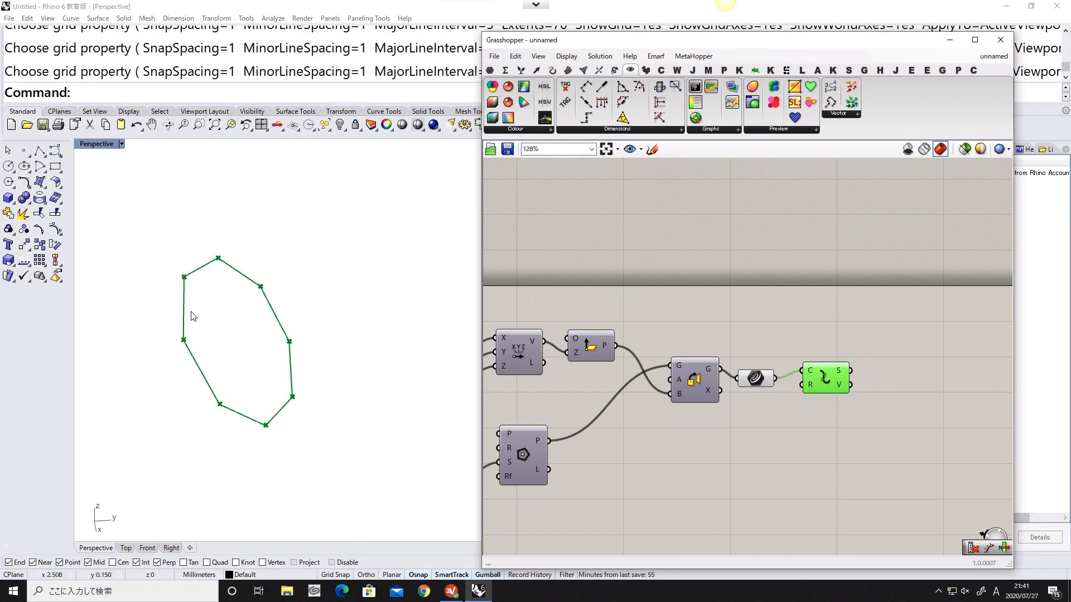
# Step: Turn off the Curve parameter's preview and inspect the vertex list from Explode's V output
pyautogui.click(729, 366)
pyautogui.moveTo(750, 398); pyautogui.dragTo(727, 362)
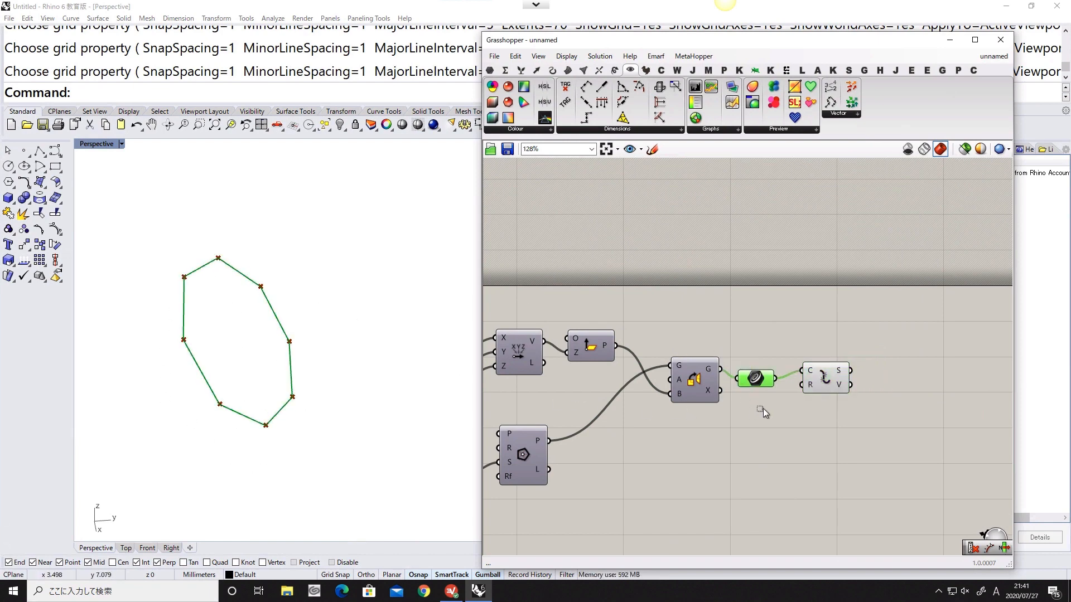
pyautogui.middleClick(758, 410)
pyautogui.click(796, 372)
pyautogui.moveTo(812, 397); pyautogui.dragTo(700, 400, button='right')
pyautogui.scroll(2, 703, 391)
pyautogui.click(705, 381)
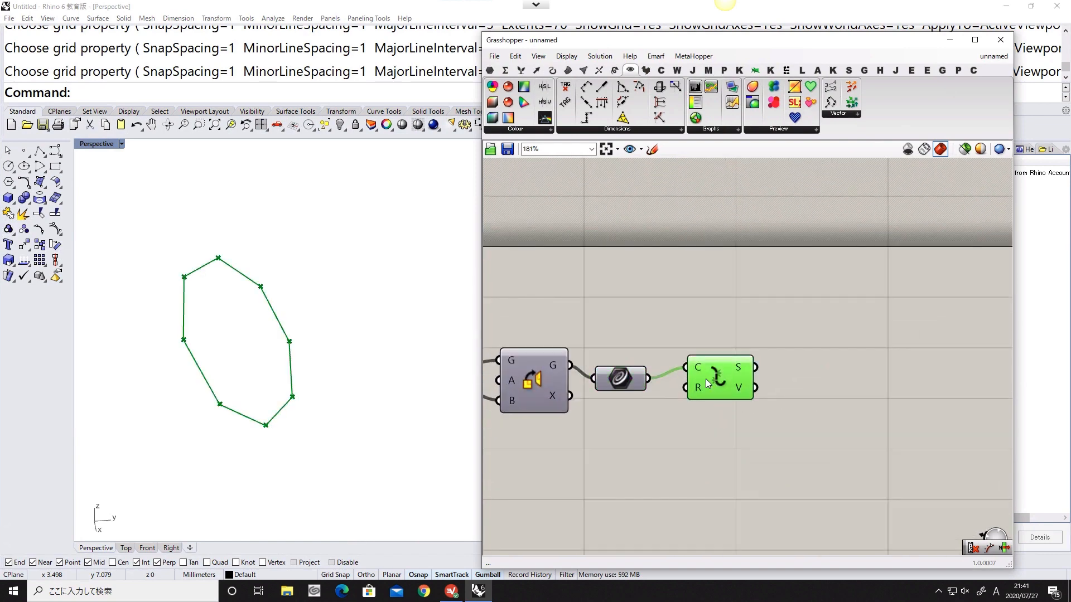
pyautogui.moveTo(713, 378)
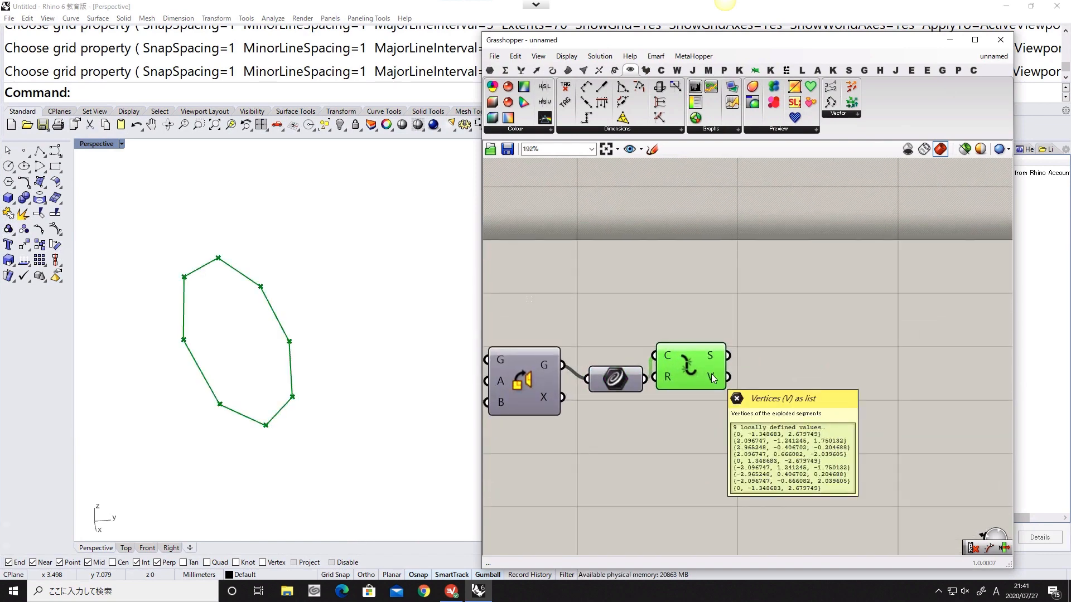
pyautogui.moveTo(712, 378); pyautogui.dragTo(733, 378)
# Step: Add a Cull Index component after Explode and connect Explode's V output to its L input
pyautogui.doubleClick(792, 376)
pyautogui.write('c')
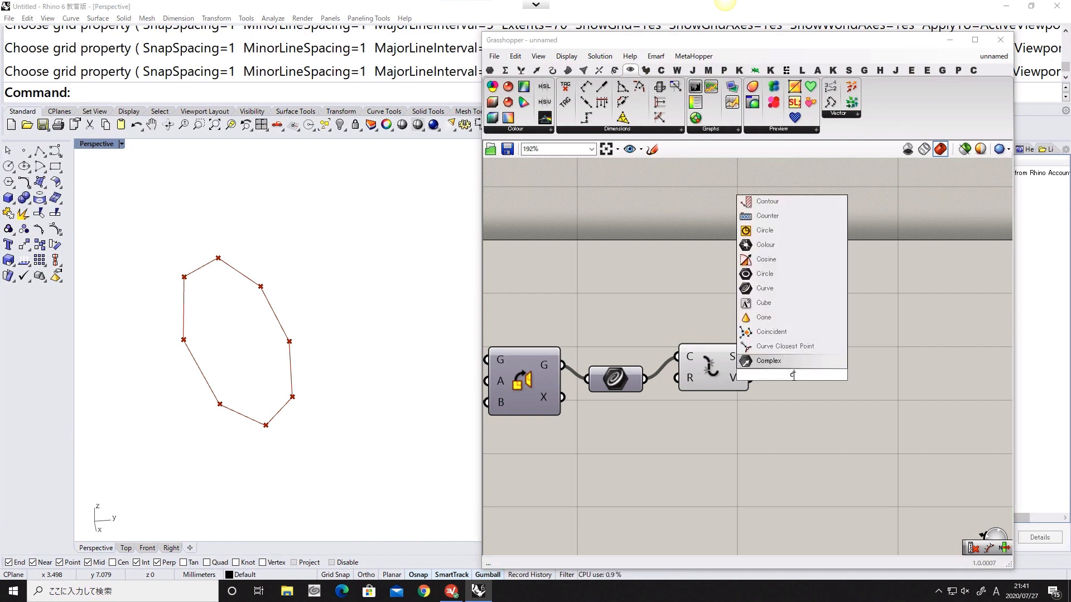
pyautogui.write('ull')
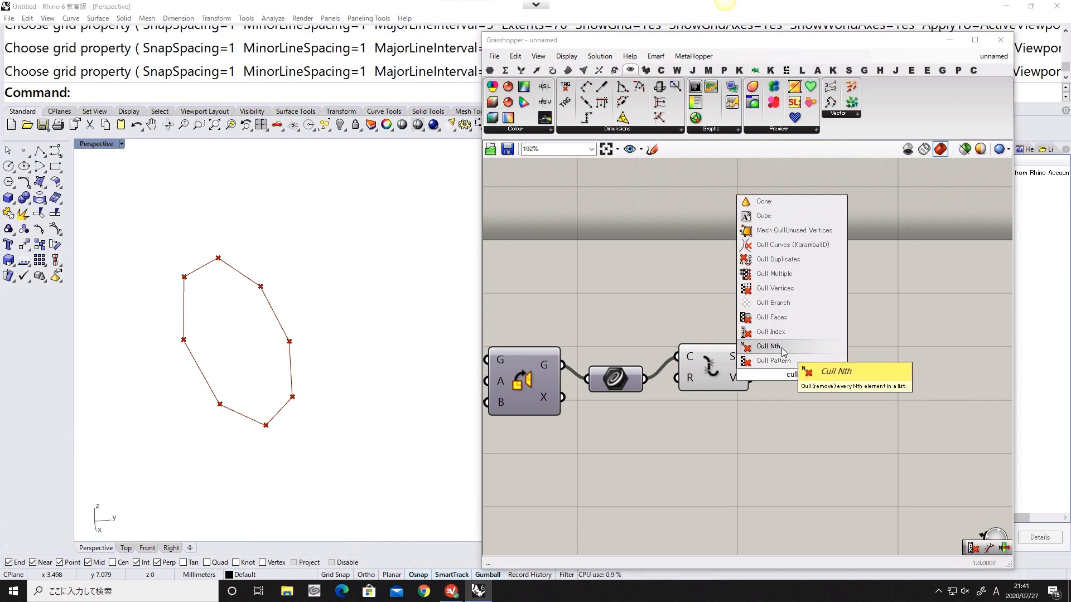
pyautogui.click(781, 332)
pyautogui.moveTo(780, 354); pyautogui.dragTo(798, 390)
# Step: Set the Cull Index component's I input to the integer 0
pyautogui.rightClick(796, 399)
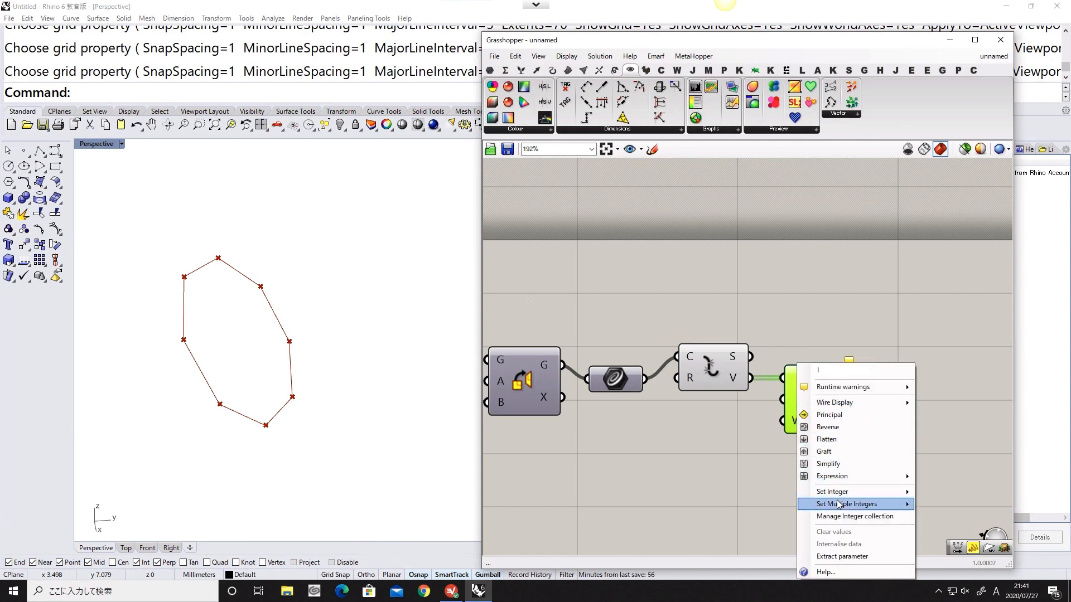
pyautogui.moveTo(870, 492)
pyautogui.click(948, 493)
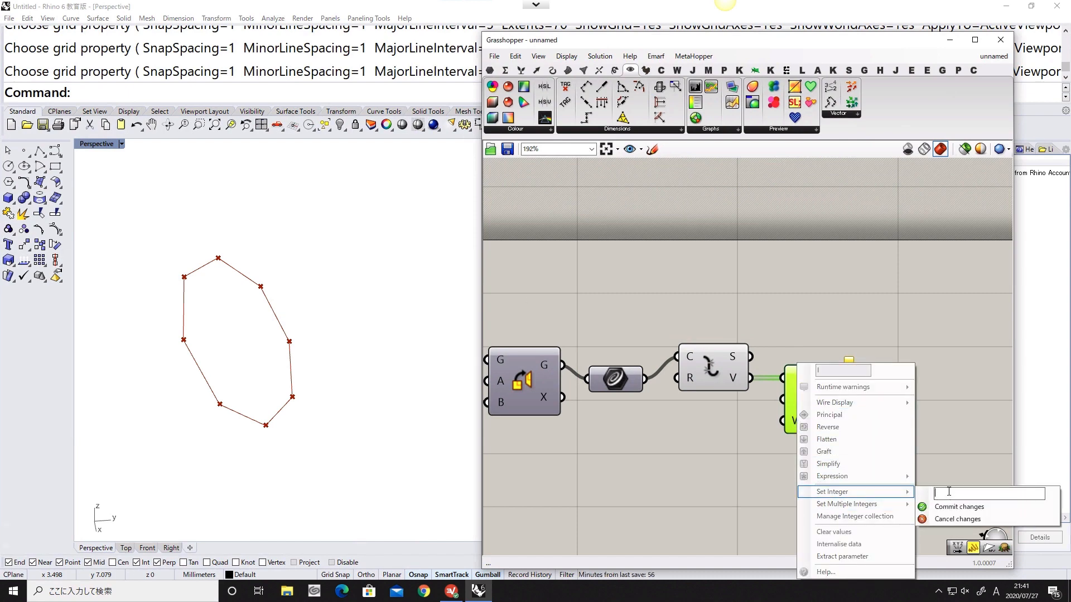
pyautogui.write('0')
pyautogui.press('Return')
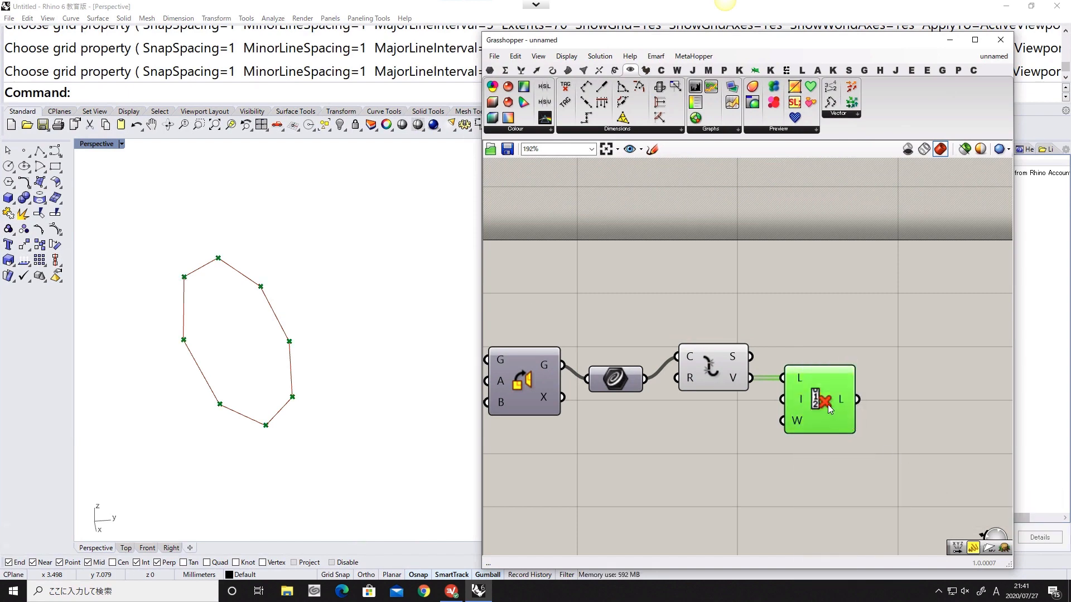
# Step: Turn off the Explode component's preview so only the culled points are displayed
pyautogui.moveTo(828, 404); pyautogui.dragTo(823, 403)
pyautogui.moveTo(758, 421); pyautogui.dragTo(651, 357)
pyautogui.middleClick(667, 411)
pyautogui.click(708, 377)
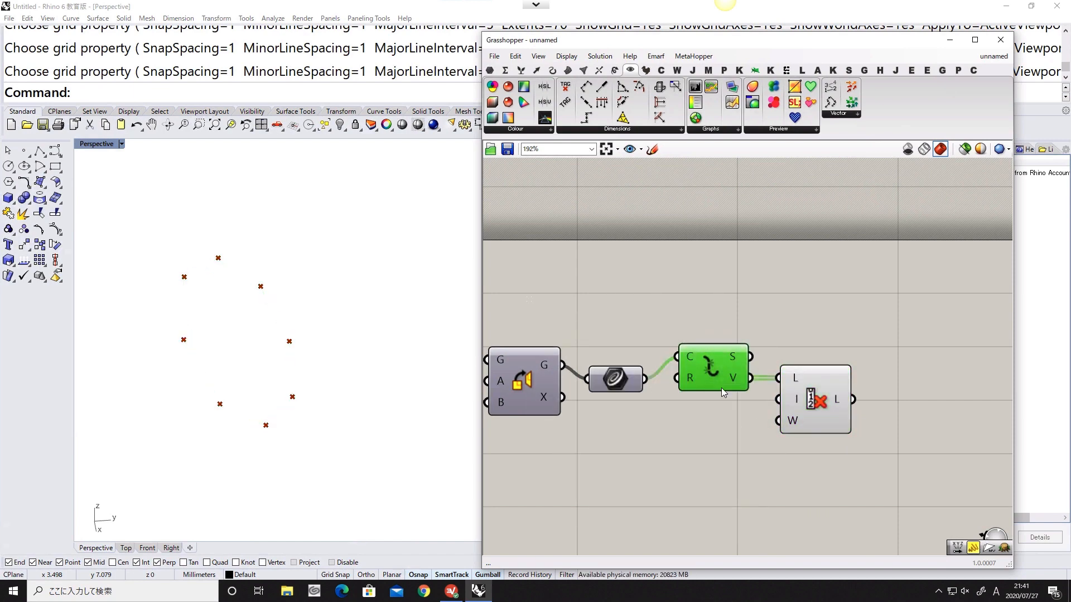
pyautogui.moveTo(766, 405); pyautogui.dragTo(677, 412, button='right')
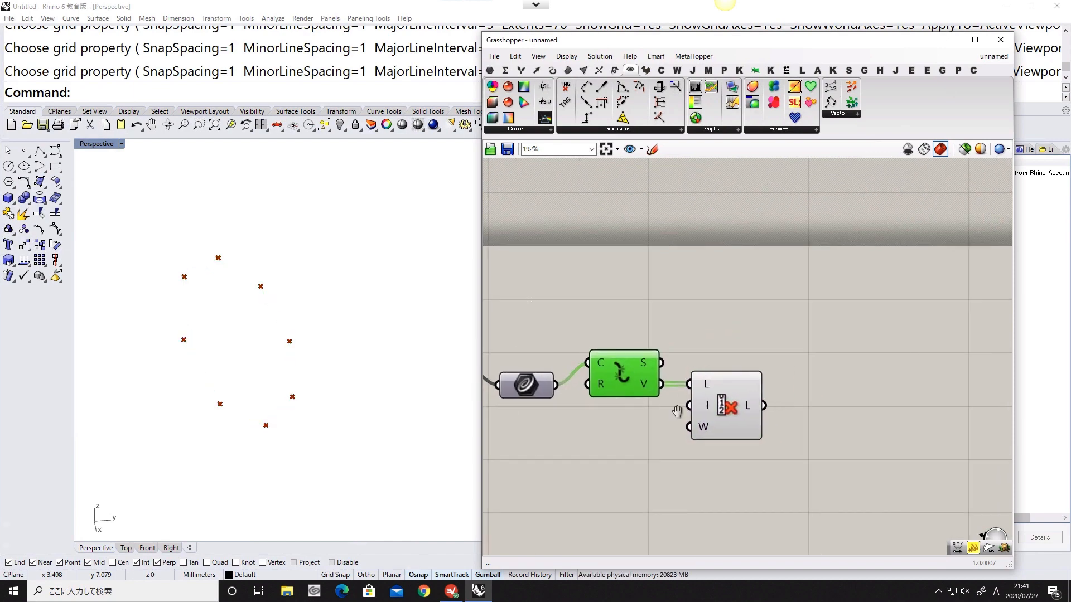
pyautogui.click(733, 410)
pyautogui.moveTo(731, 411); pyautogui.dragTo(621, 417, button='right')
pyautogui.doubleClick(696, 390)
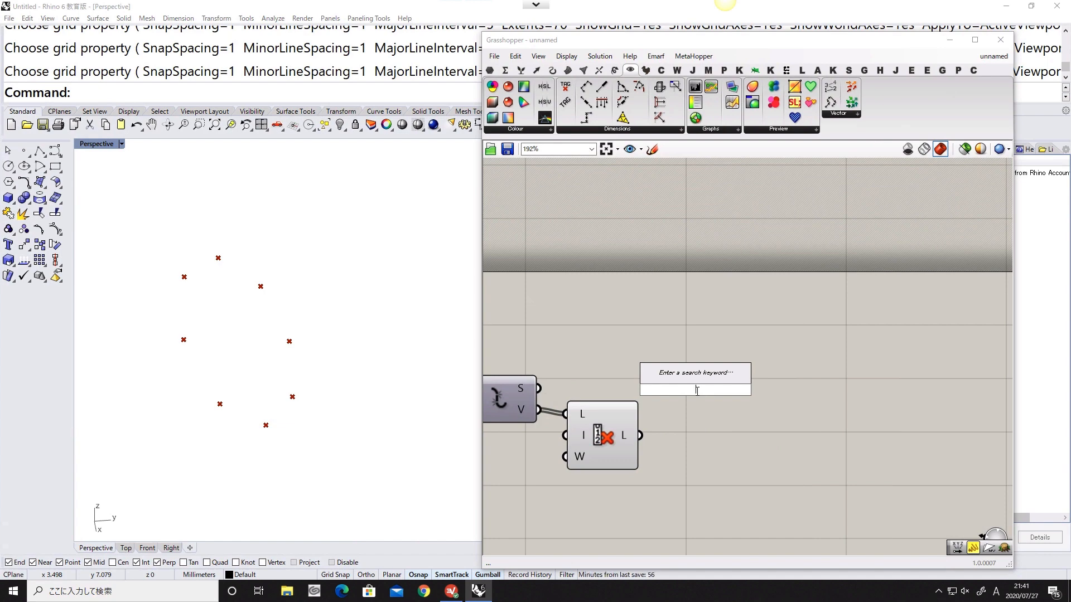
pyautogui.write('s')
pyautogui.press('BackSpace')
pyautogui.write('point ro')
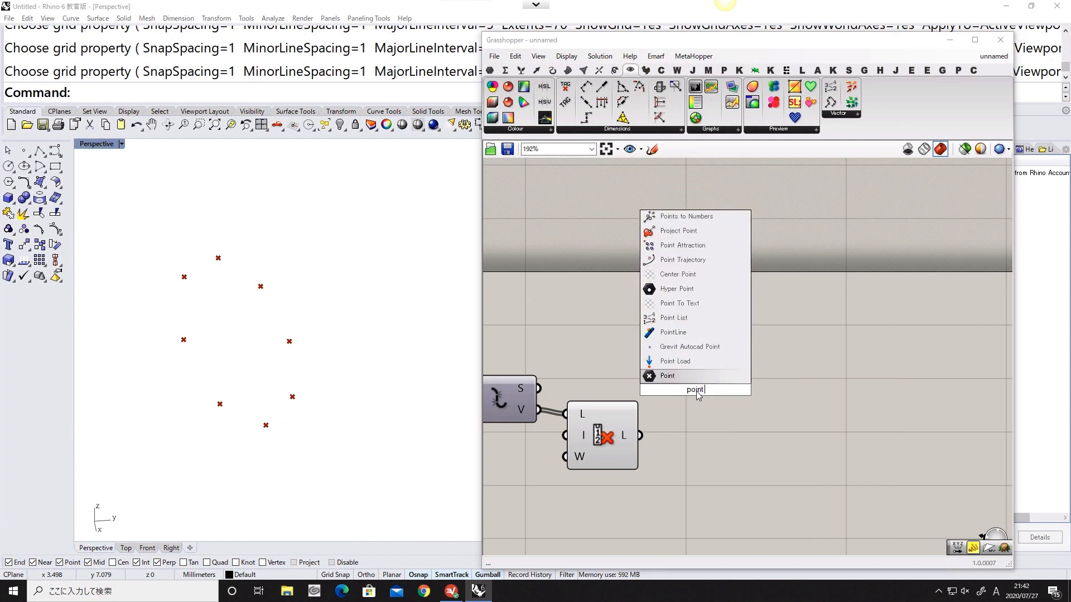
pyautogui.press('BackSpace')
pyautogui.press('BackSpace')
pyautogui.press('BackSpace')
pyautogui.write('or')
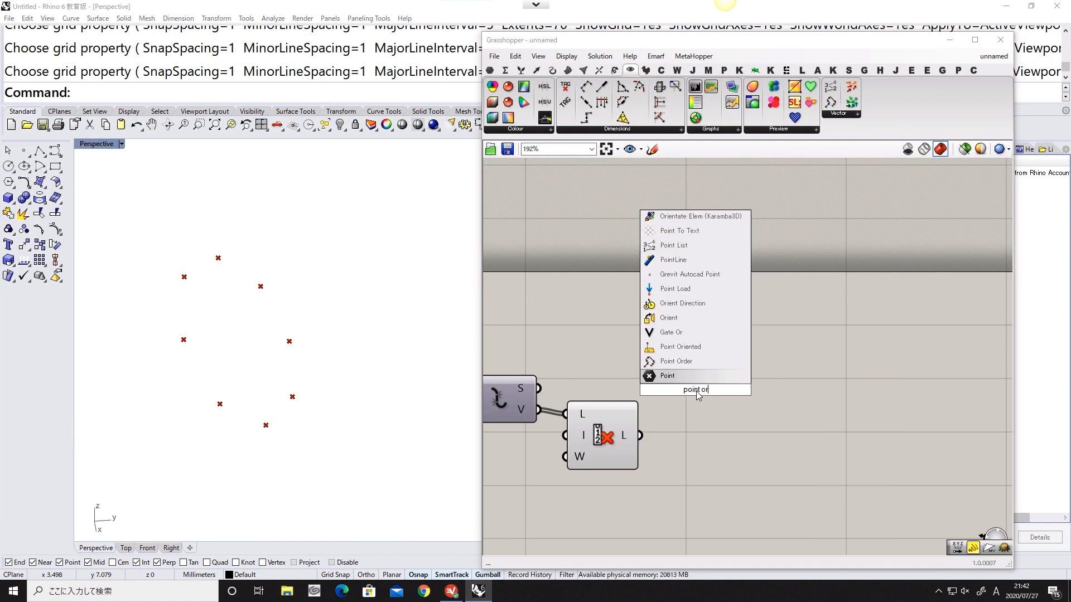
pyautogui.write('der')
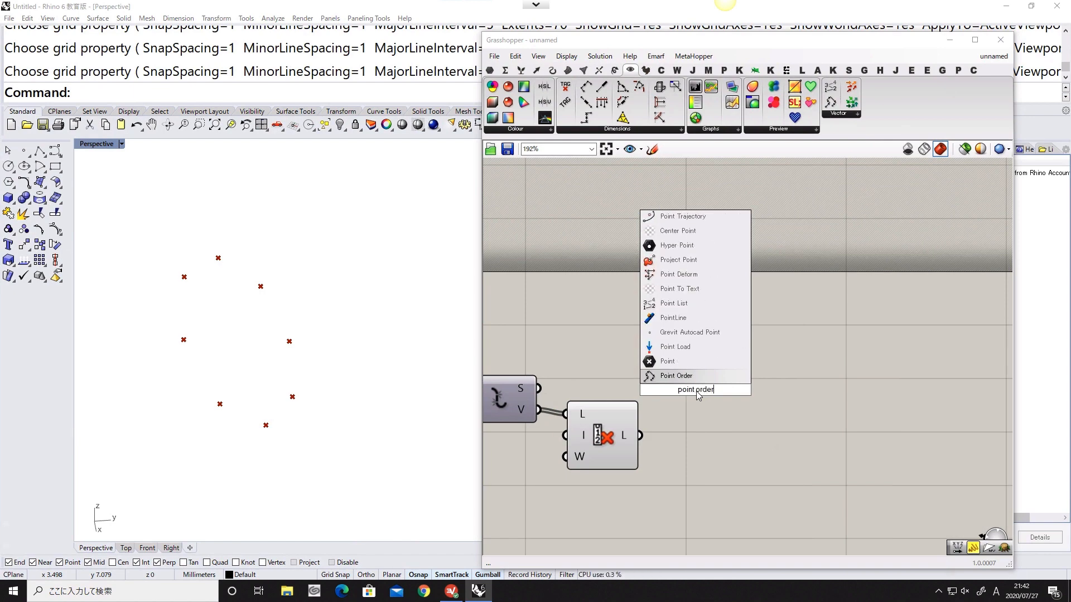
pyautogui.press('Return')
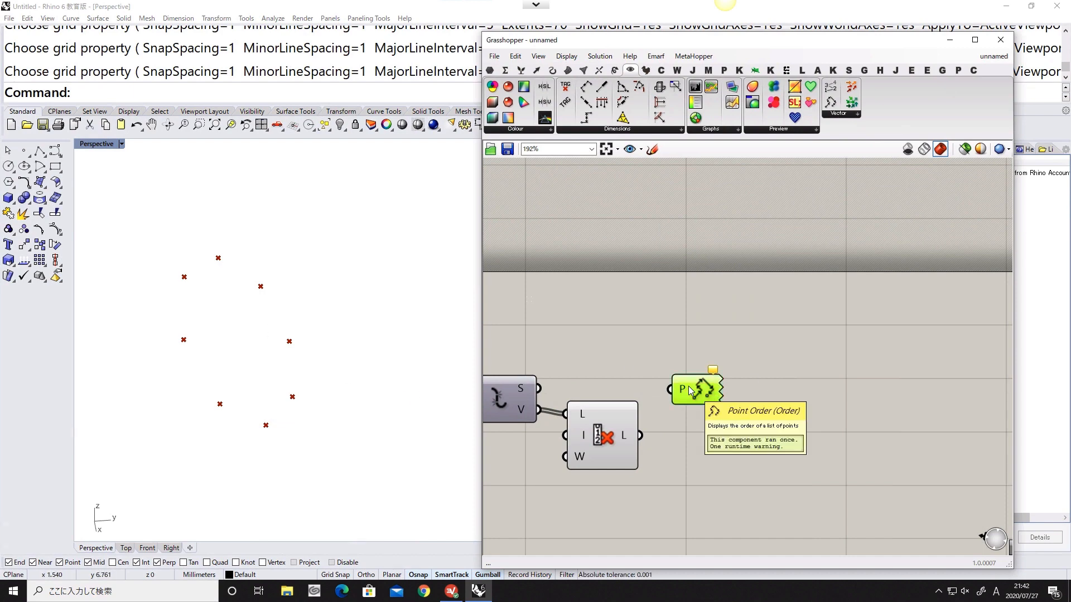
pyautogui.press('Delete')
# Step: Add a Point List component and connect Cull Index's L output to its P input
pyautogui.doubleClick(725, 390)
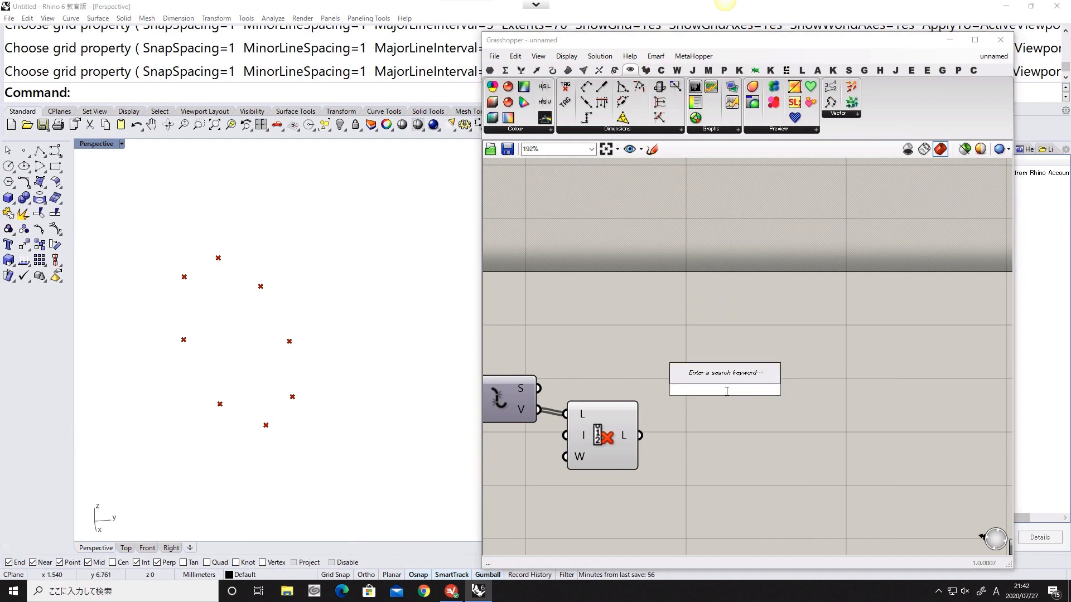
pyautogui.write('point')
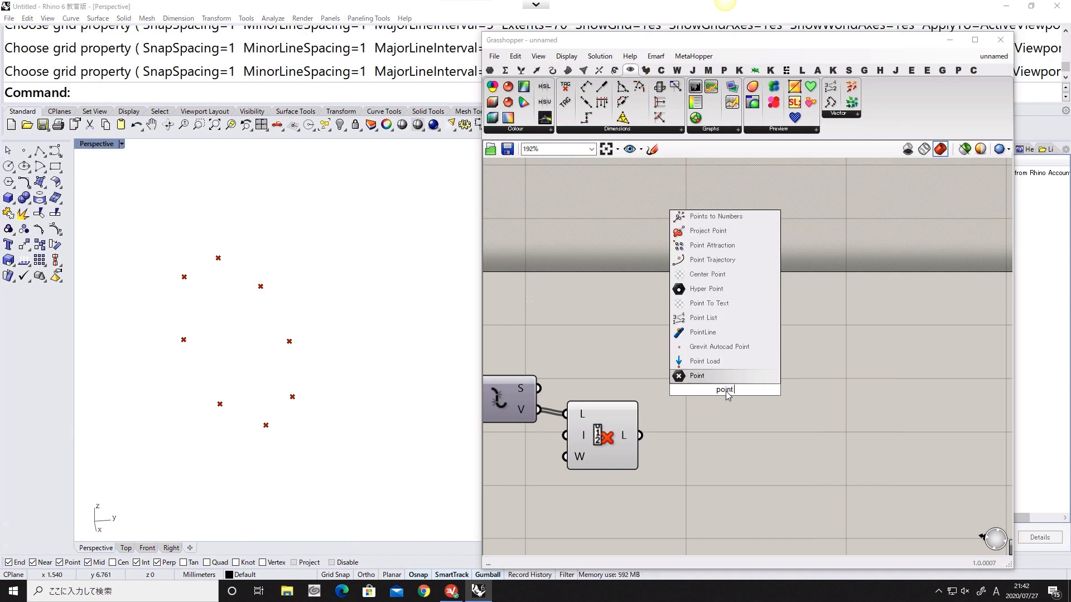
pyautogui.click(720, 344)
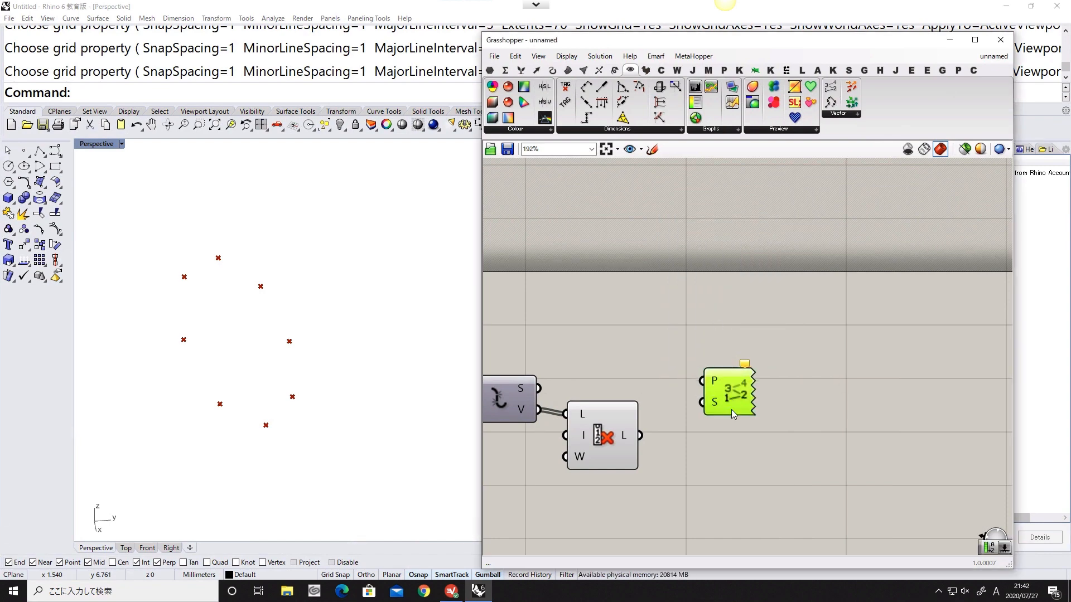
pyautogui.moveTo(731, 410); pyautogui.dragTo(742, 451)
pyautogui.moveTo(674, 433); pyautogui.dragTo(727, 435)
# Step: Add a number slider, connect it to Point List's S input and set the text size to 1
pyautogui.moveTo(659, 511); pyautogui.dragTo(673, 468, button='right')
pyautogui.doubleClick(674, 468)
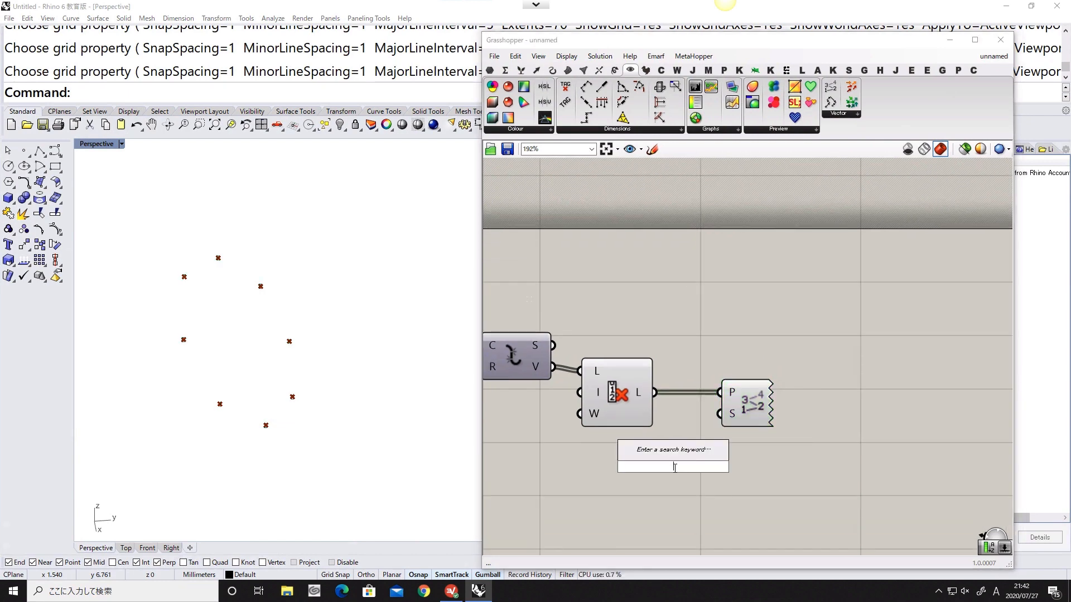
pyautogui.write('slider')
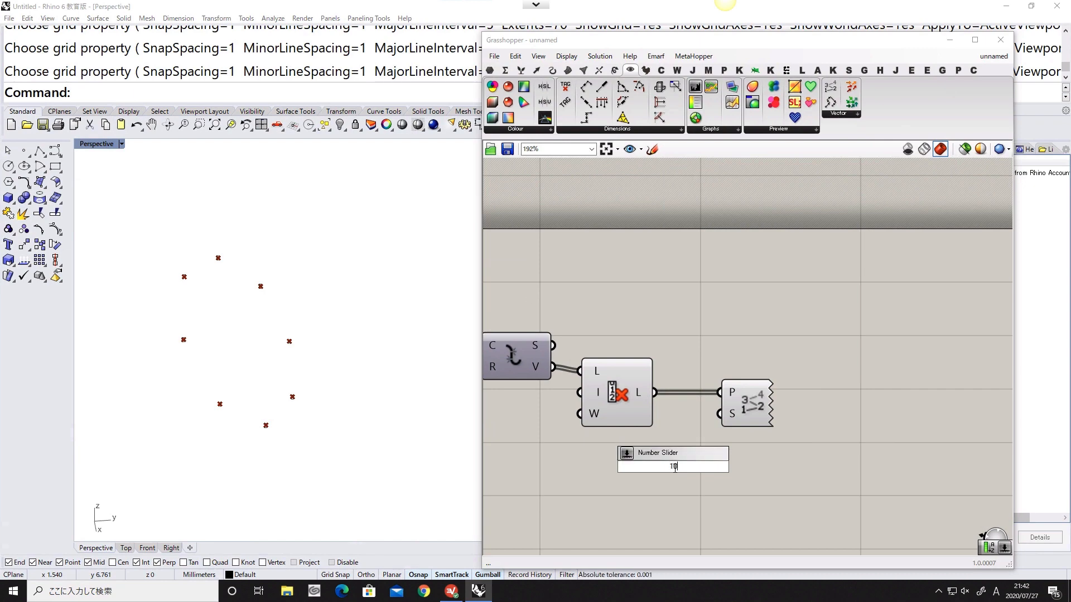
pyautogui.press('Return')
pyautogui.moveTo(703, 470); pyautogui.dragTo(719, 414)
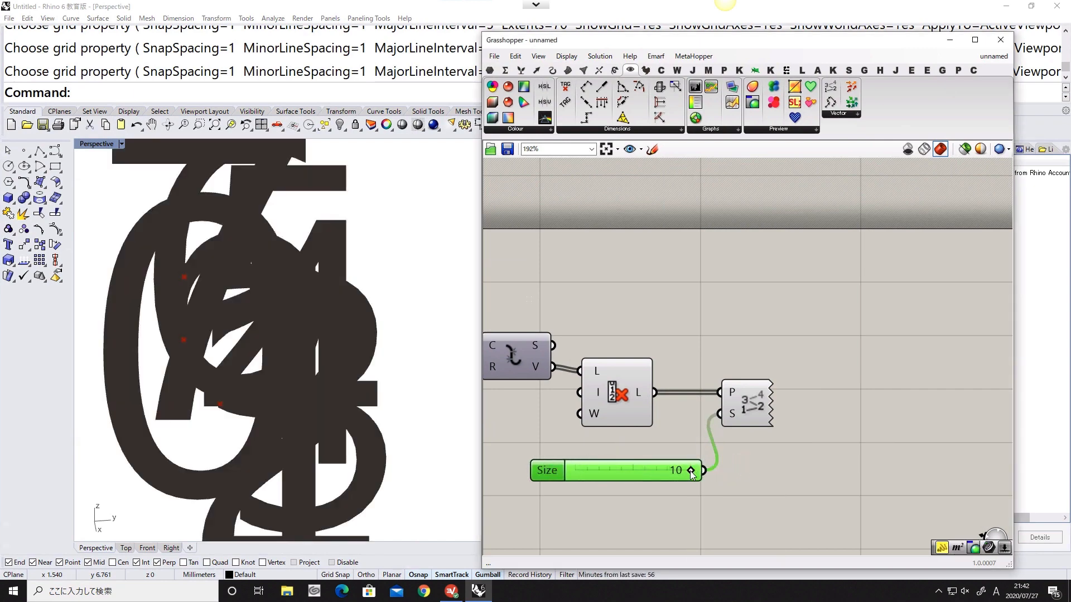
pyautogui.moveTo(692, 473); pyautogui.dragTo(590, 483)
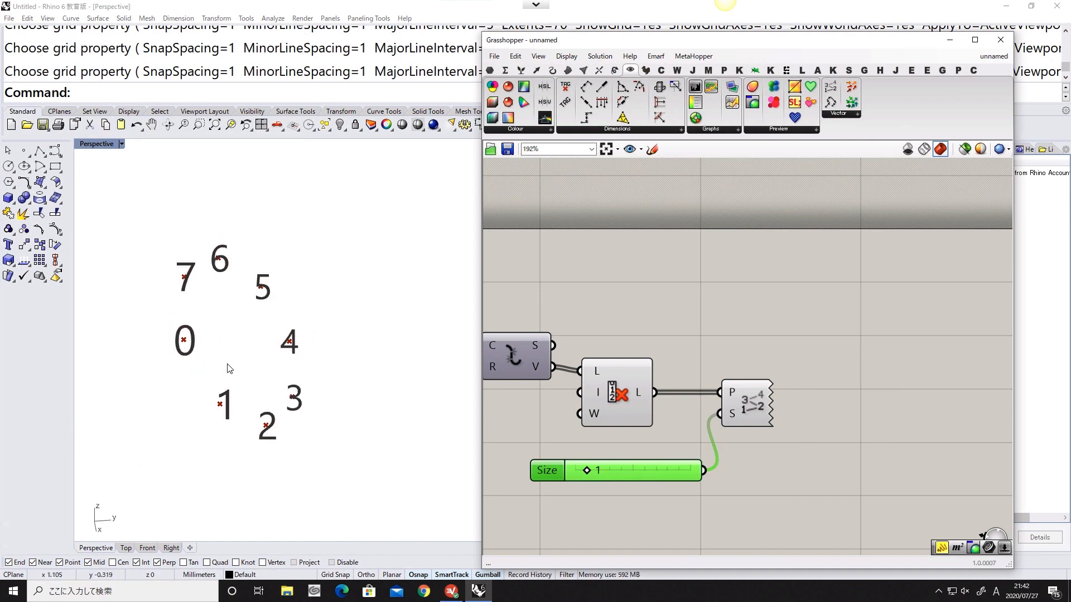
# Step: Rearrange the definition, moving Point List and its Size slider below Cull Index and adjusting the spacing of the upstream components
pyautogui.moveTo(623, 397); pyautogui.dragTo(641, 398)
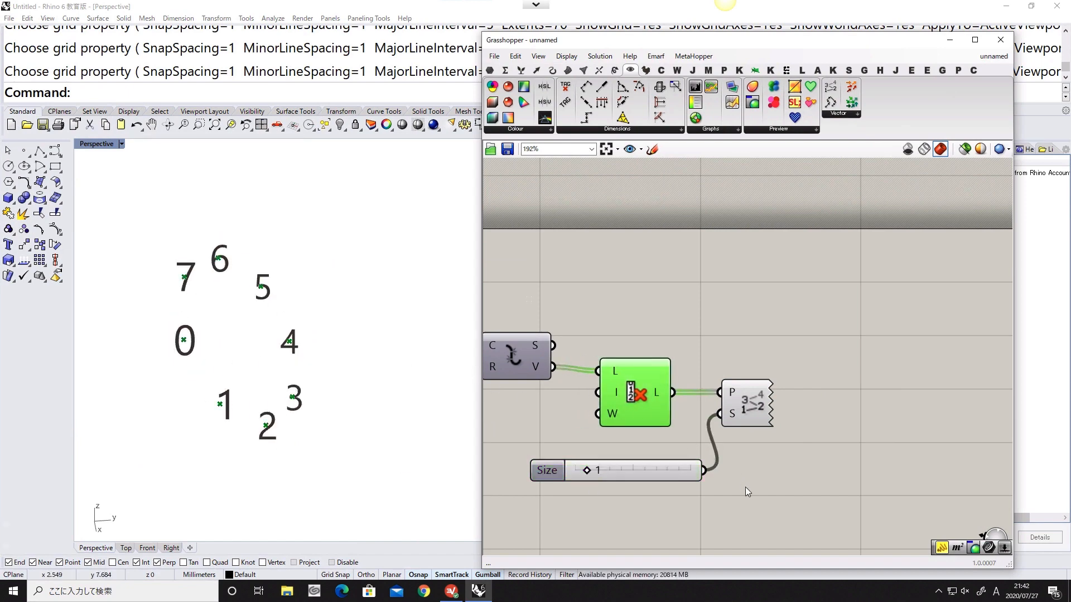
pyautogui.moveTo(747, 491); pyautogui.dragTo(689, 363)
pyautogui.moveTo(754, 417); pyautogui.dragTo(785, 473)
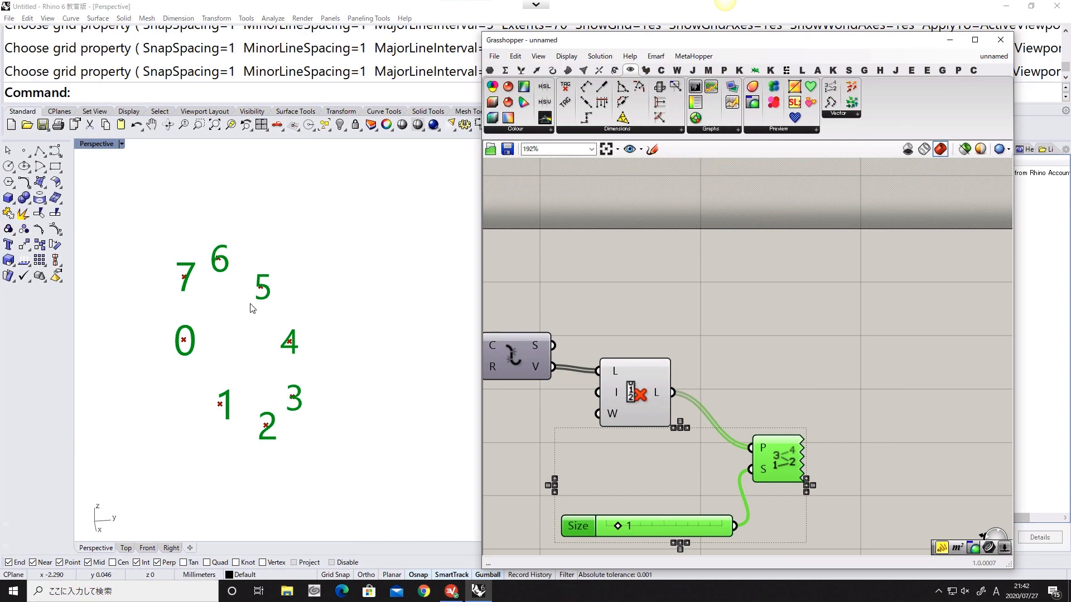
pyautogui.scroll(-4, 638, 295)
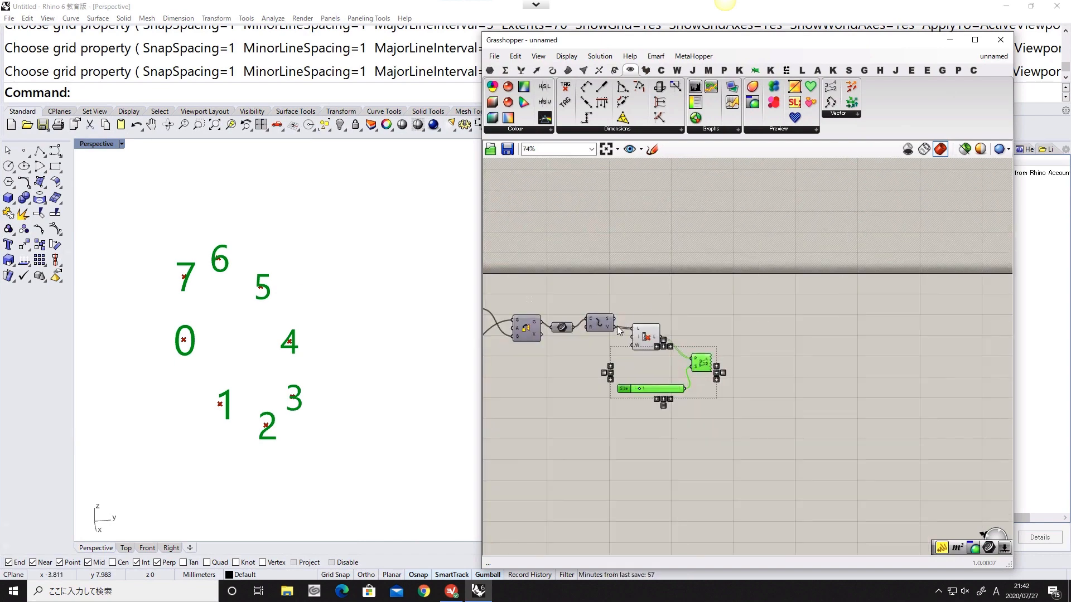
pyautogui.scroll(2, 617, 326)
pyautogui.click(650, 345)
pyautogui.moveTo(638, 358); pyautogui.dragTo(680, 359, button='right')
pyautogui.moveTo(689, 397); pyautogui.dragTo(531, 312)
pyautogui.moveTo(669, 359); pyautogui.dragTo(664, 357)
pyautogui.moveTo(714, 357); pyautogui.dragTo(647, 359, button='right')
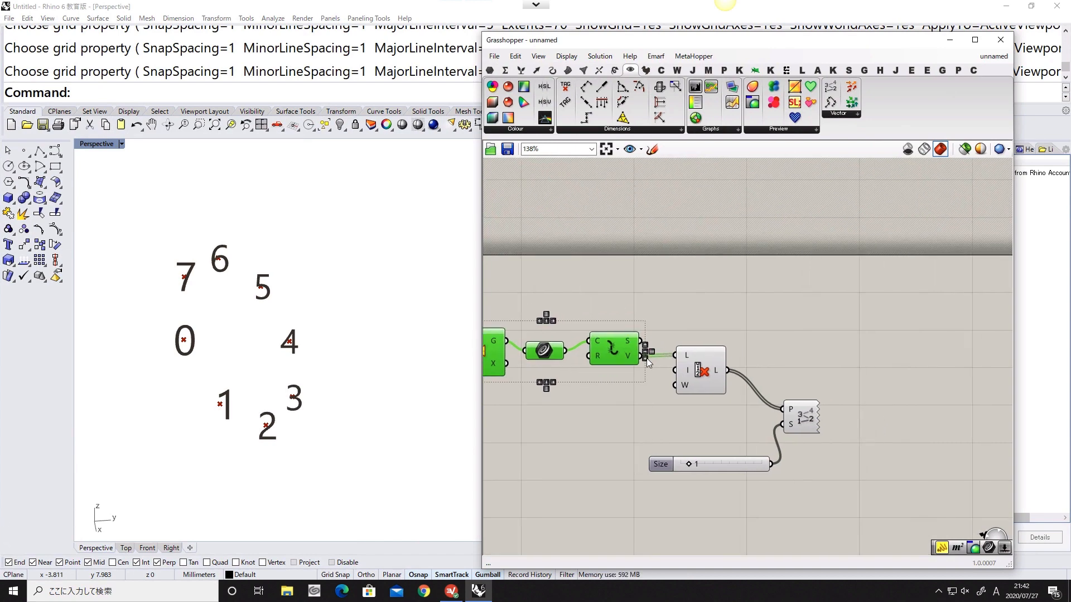
# Step: Add a Random component to the canvas above Point List
pyautogui.scroll(2, 648, 359)
pyautogui.moveTo(699, 398); pyautogui.dragTo(607, 377, button='right')
pyautogui.moveTo(719, 358); pyautogui.dragTo(647, 360, button='right')
pyautogui.doubleClick(659, 319)
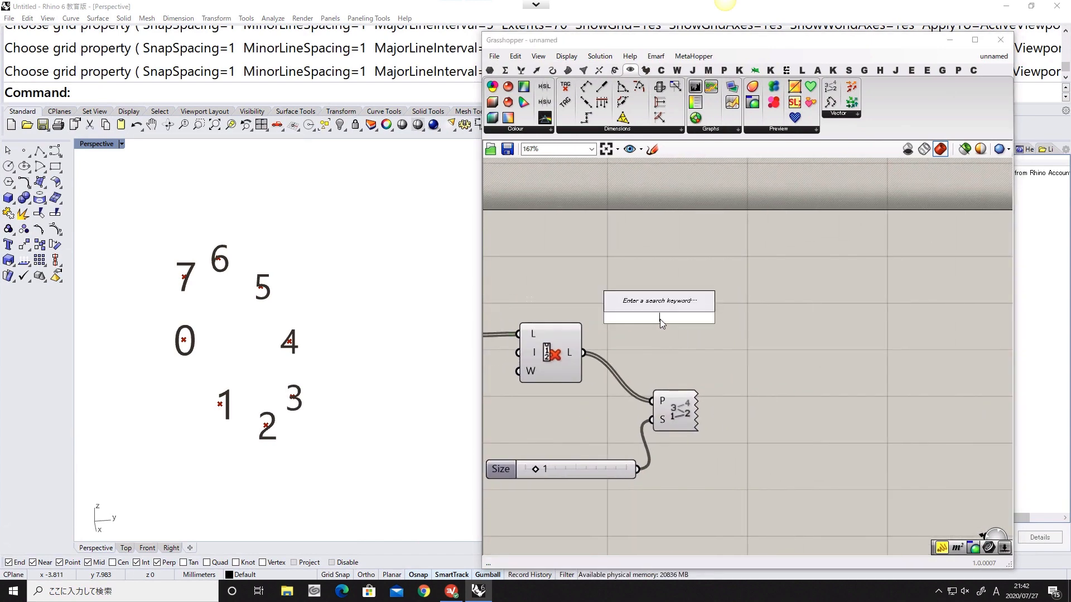
pyautogui.write('rand')
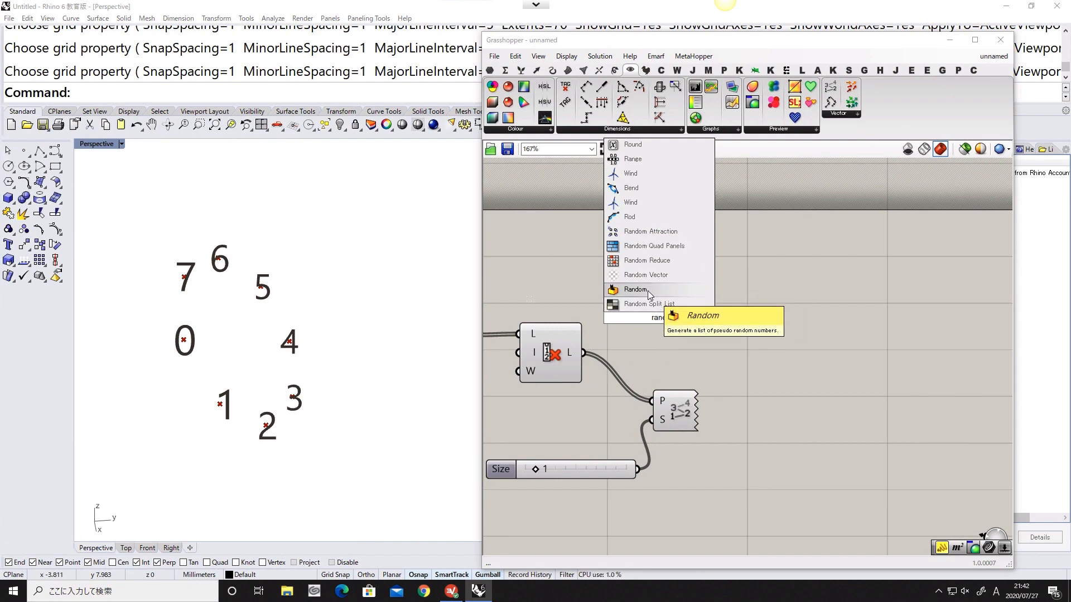
pyautogui.click(650, 290)
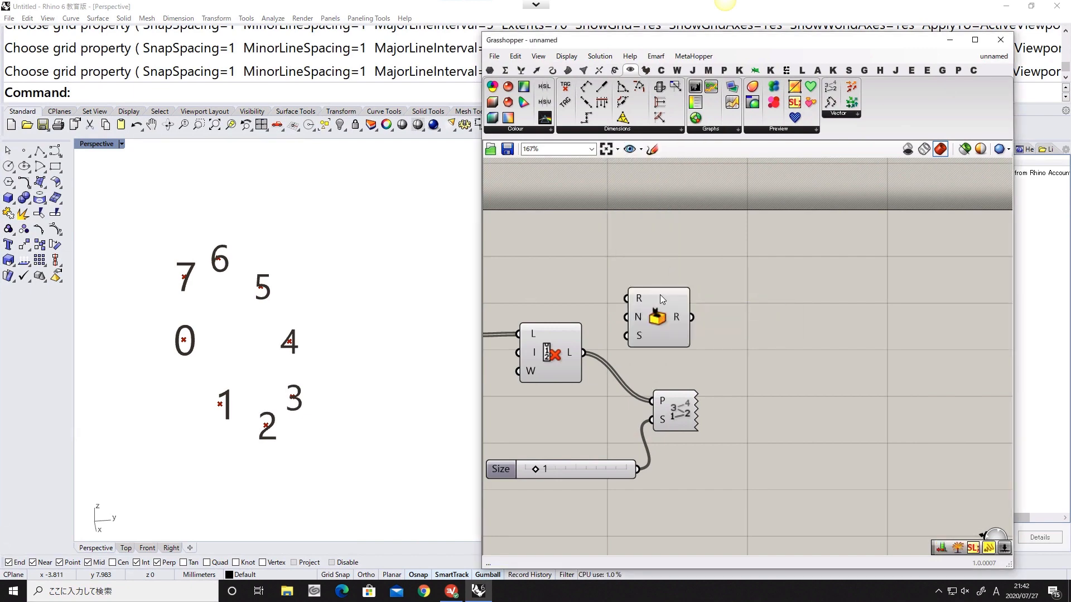
# Step: Add a List Length component, feed it Cull Index's L output and connect its result to Random's N input
pyautogui.doubleClick(615, 286)
pyautogui.write('lengt')
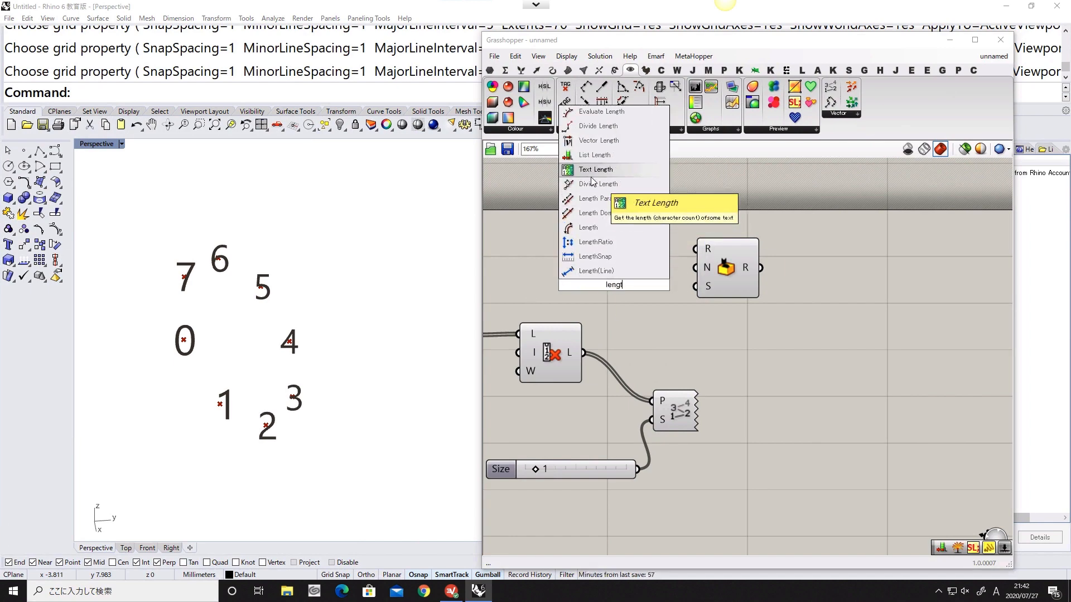
pyautogui.click(595, 155)
pyautogui.moveTo(556, 343); pyautogui.dragTo(711, 270)
# Step: Add a Sort List component beyond Random and reposition List Length and Random to make room for it
pyautogui.doubleClick(665, 348)
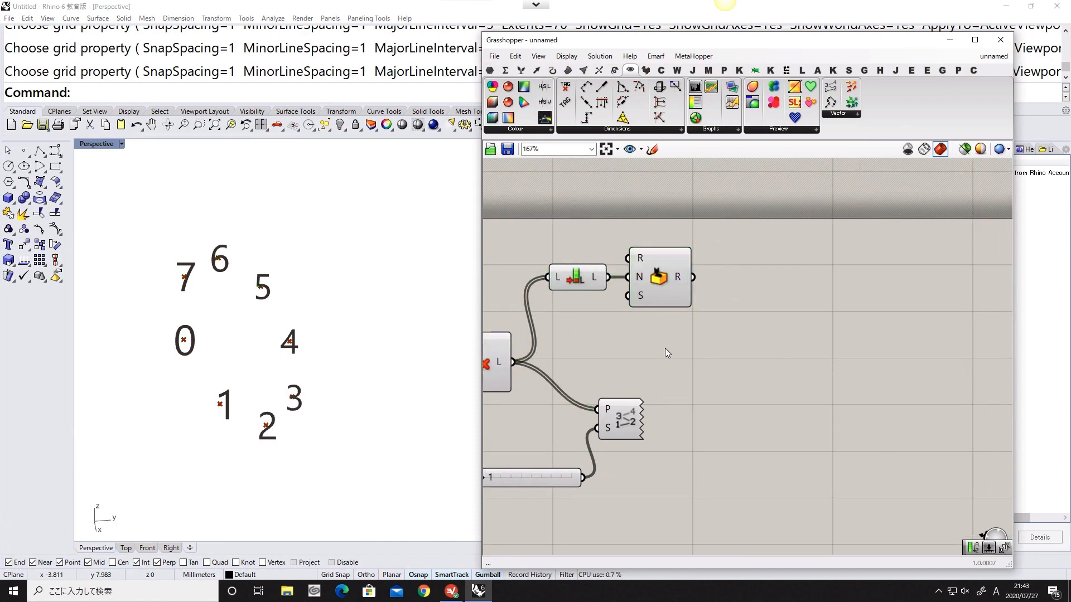
pyautogui.write('sort')
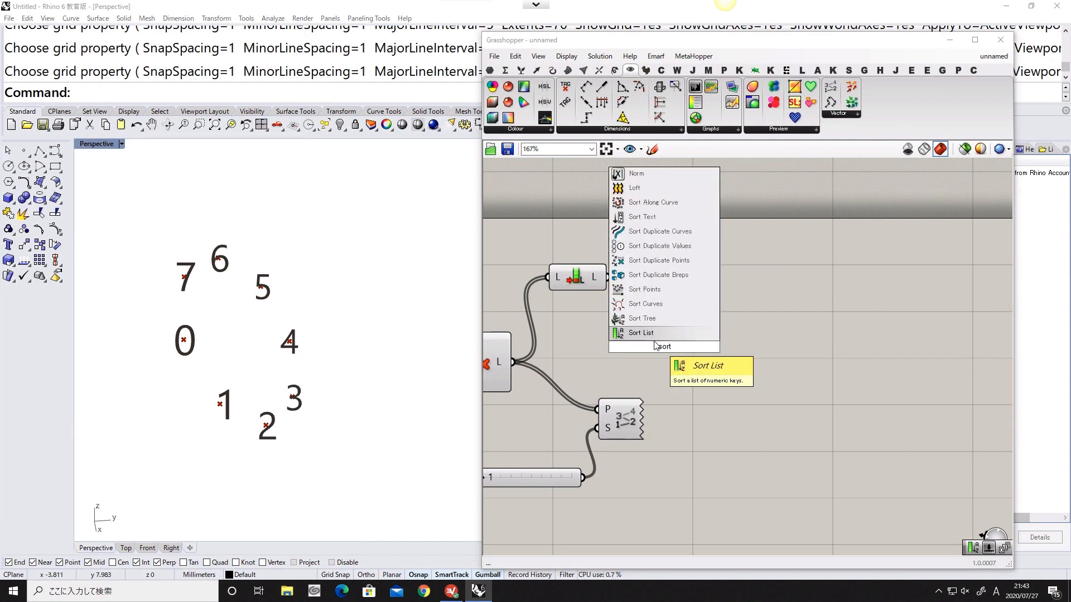
pyautogui.click(667, 335)
pyautogui.moveTo(672, 352); pyautogui.dragTo(739, 348)
pyautogui.moveTo(678, 328); pyautogui.dragTo(615, 258)
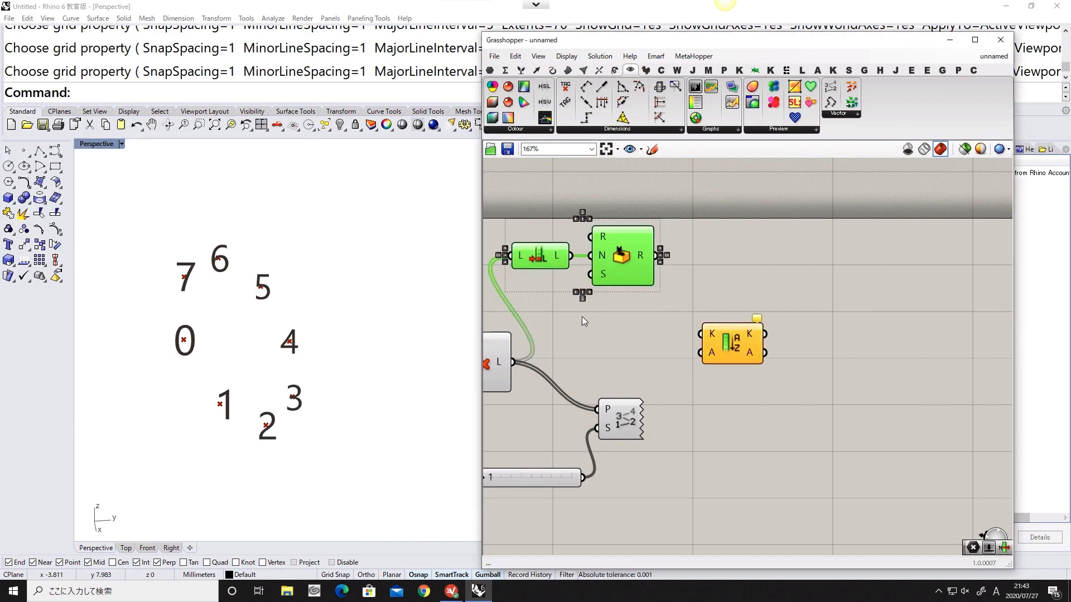
# Step: Feed Random's R into Sort List's K and Cull Index's L into its A, and hide the previews of Cull Index, List Length and Random
pyautogui.moveTo(582, 317); pyautogui.dragTo(675, 312, button='right')
pyautogui.moveTo(611, 355); pyautogui.dragTo(810, 306)
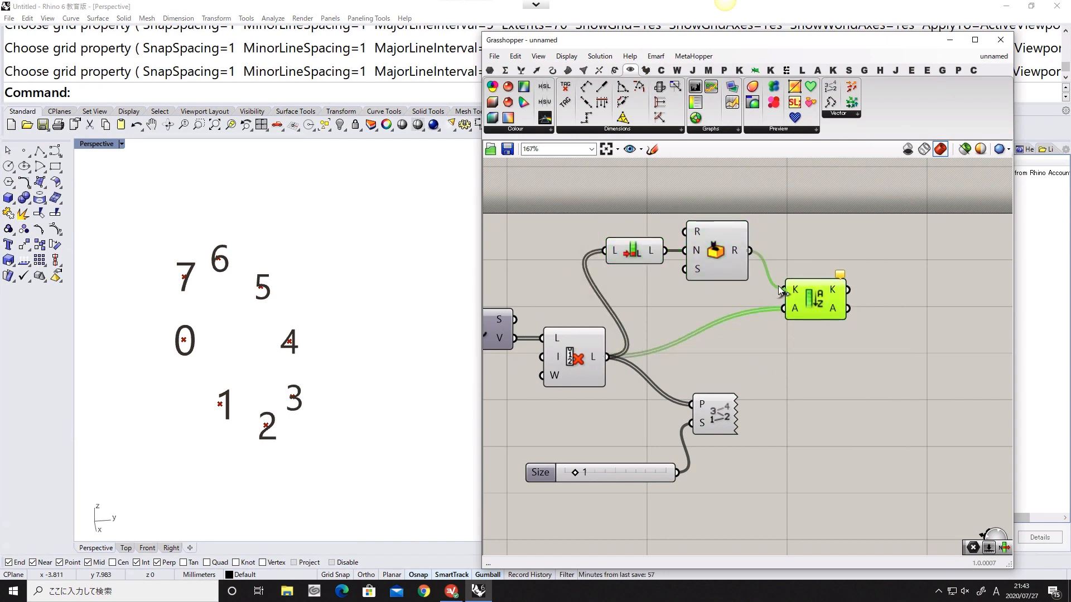
pyautogui.moveTo(754, 372); pyautogui.dragTo(560, 226)
pyautogui.middleClick(606, 294)
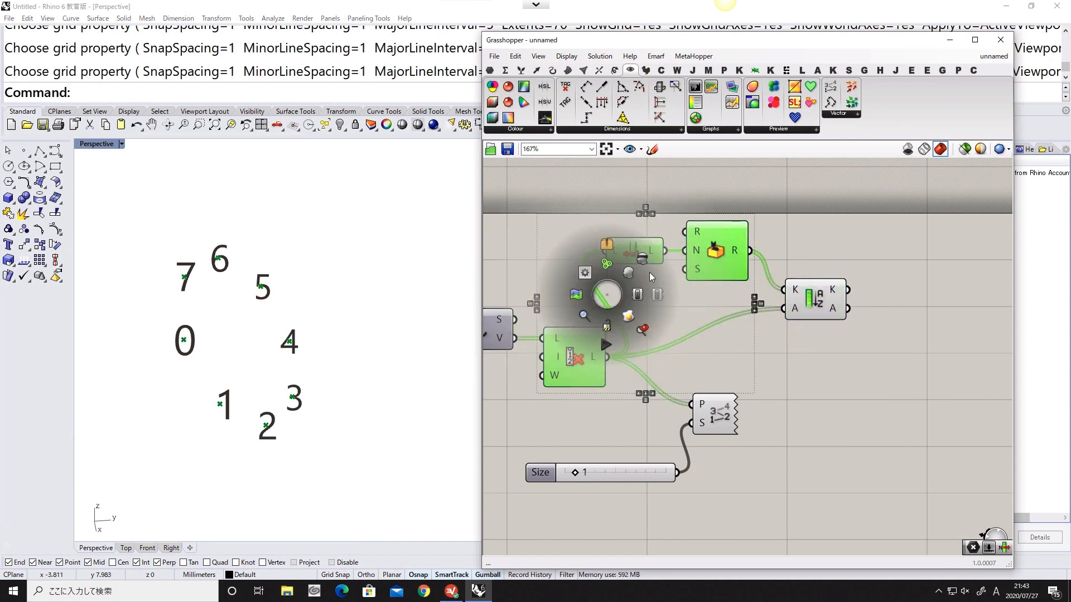
pyautogui.click(643, 259)
# Step: Connect Sort List's A output to Point List's P input and reposition both components to tidy the wires
pyautogui.moveTo(801, 307); pyautogui.dragTo(757, 306, button='right')
pyautogui.moveTo(804, 307); pyautogui.dragTo(802, 376)
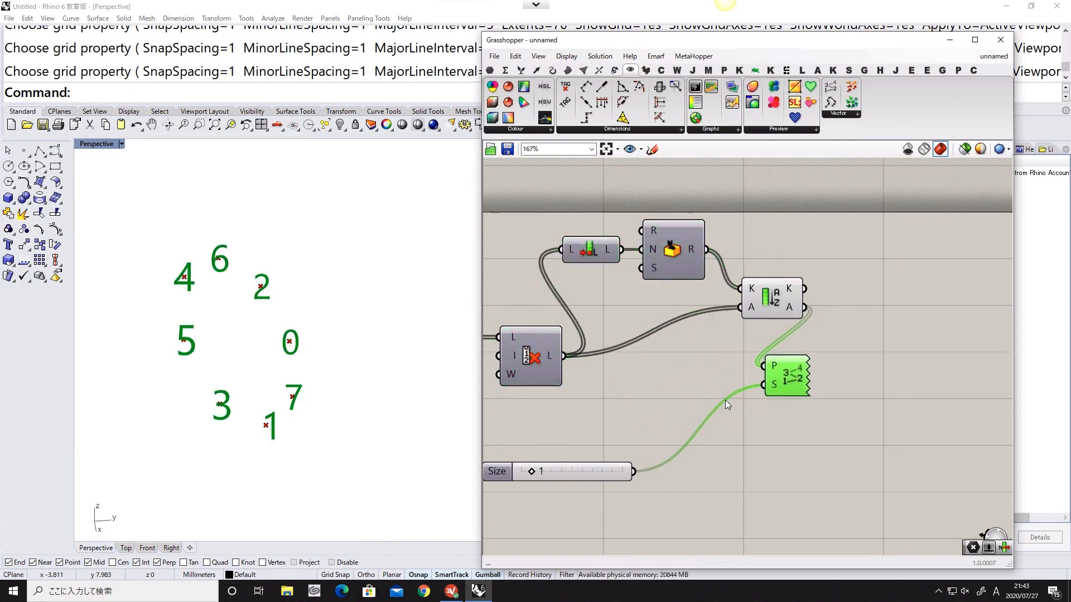
pyautogui.click(728, 419)
pyautogui.moveTo(767, 307); pyautogui.dragTo(734, 345)
pyautogui.moveTo(790, 383); pyautogui.dragTo(848, 388)
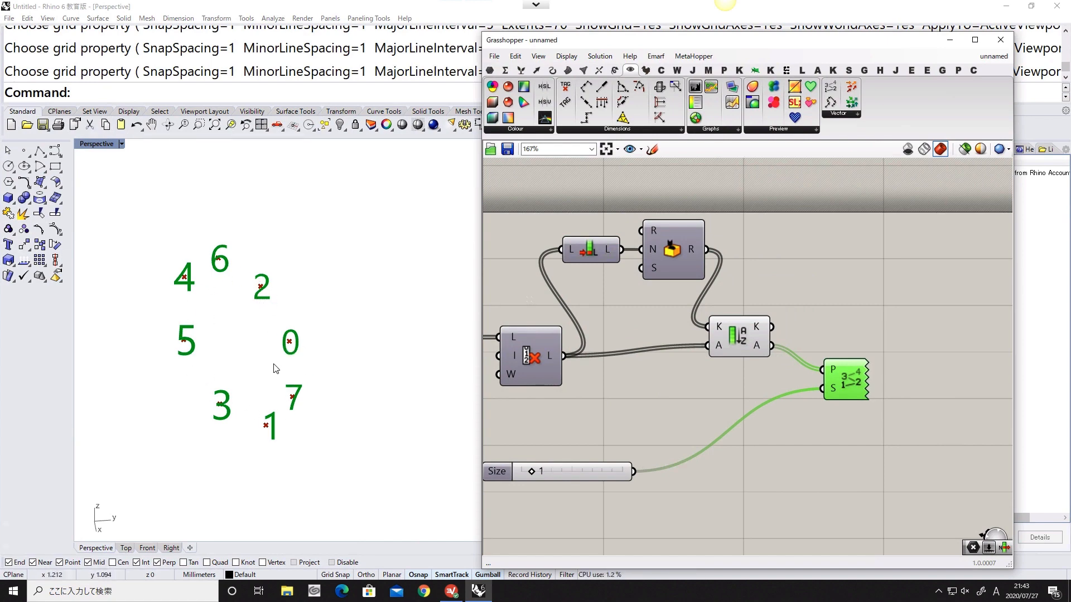
pyautogui.click(673, 411)
pyautogui.moveTo(673, 412); pyautogui.dragTo(749, 415, button='right')
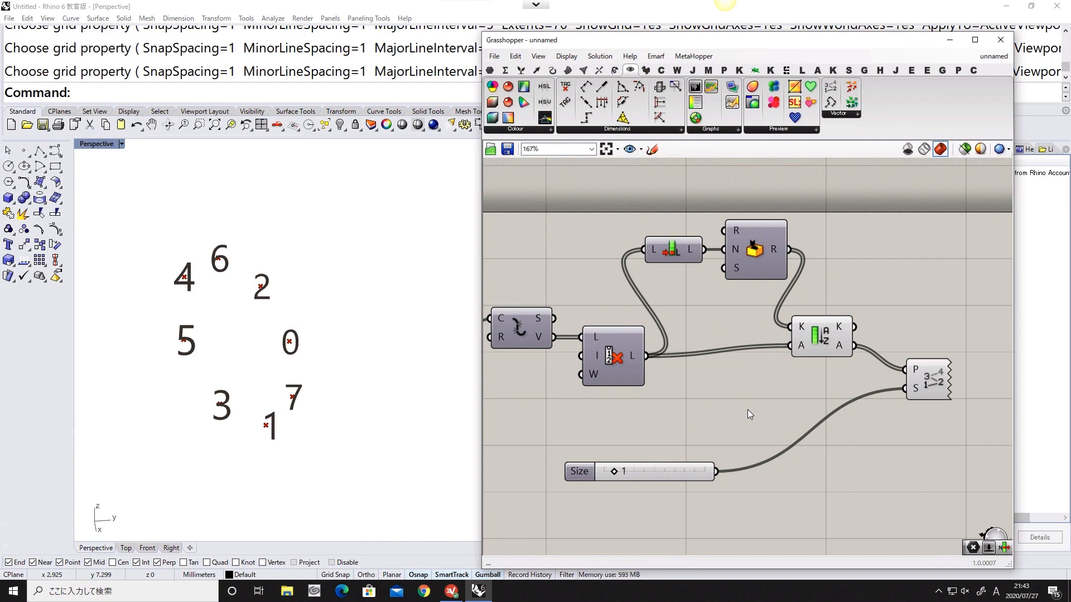
# Step: Temporarily preview the Curve parameter to compare the octagon outline with the shuffled point numbers, and hide it again
pyautogui.scroll(-3, 654, 396)
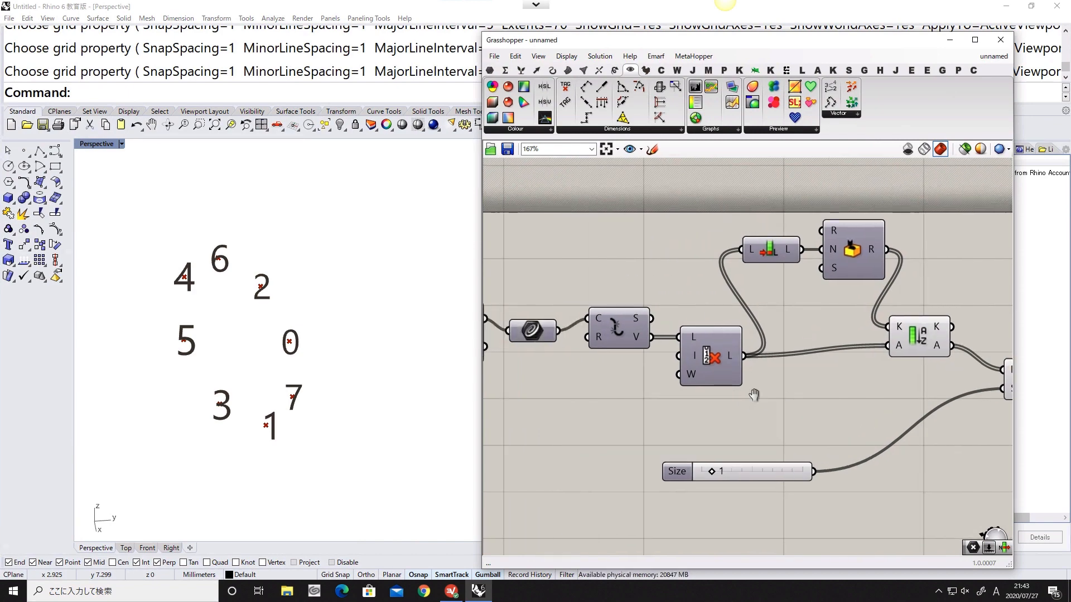
pyautogui.moveTo(639, 385); pyautogui.dragTo(737, 409, button='right')
pyautogui.scroll(2, 737, 409)
pyautogui.click(713, 364)
pyautogui.middleClick(713, 364)
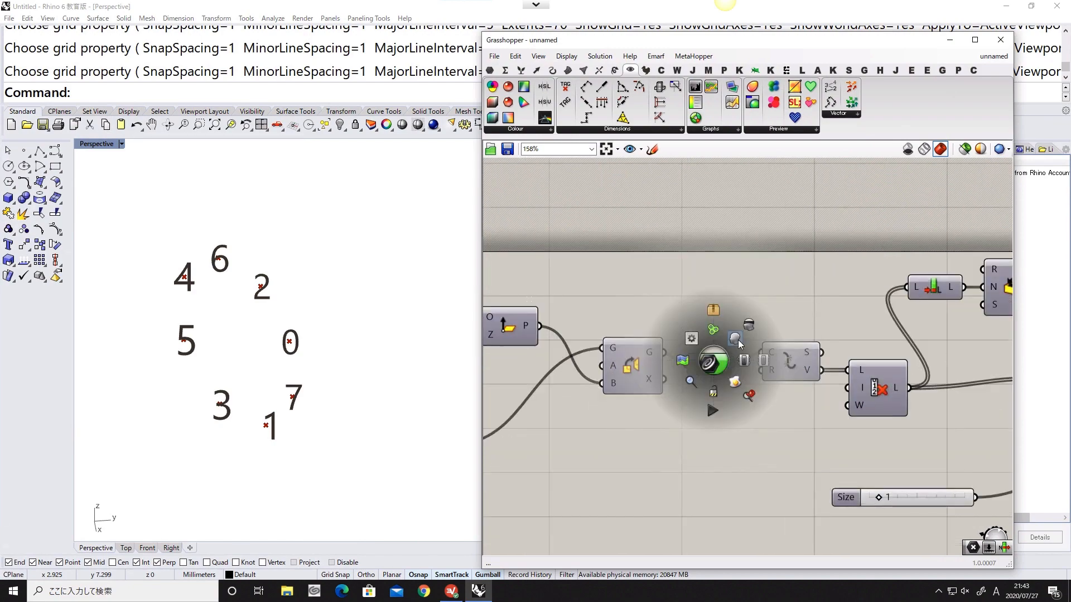
pyautogui.click(738, 339)
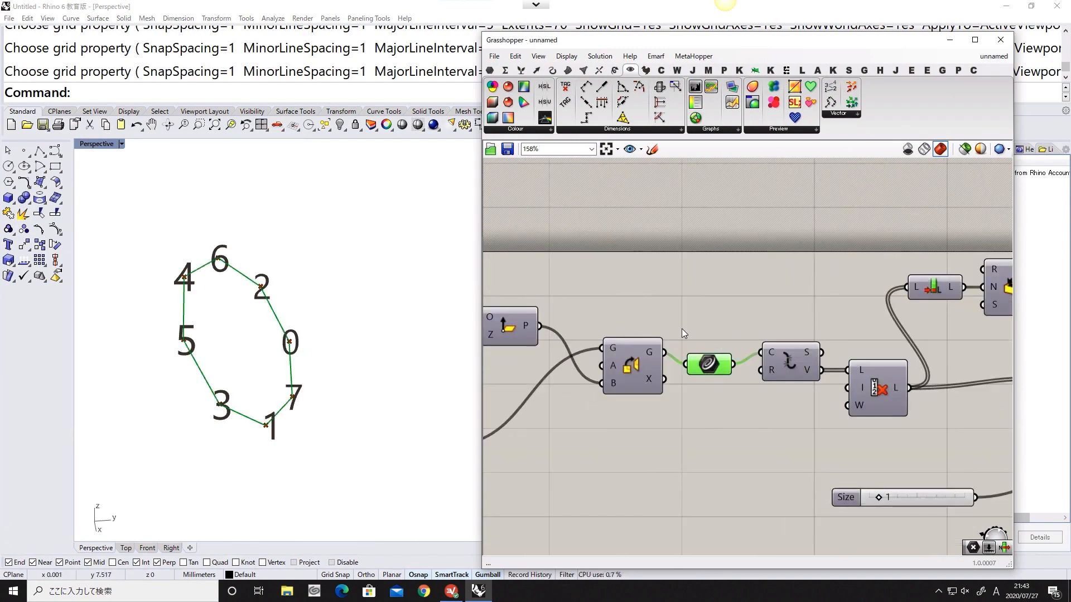
pyautogui.middleClick(704, 364)
pyautogui.click(735, 330)
pyautogui.moveTo(757, 330); pyautogui.dragTo(581, 331, button='right')
pyautogui.scroll(-1, 582, 331)
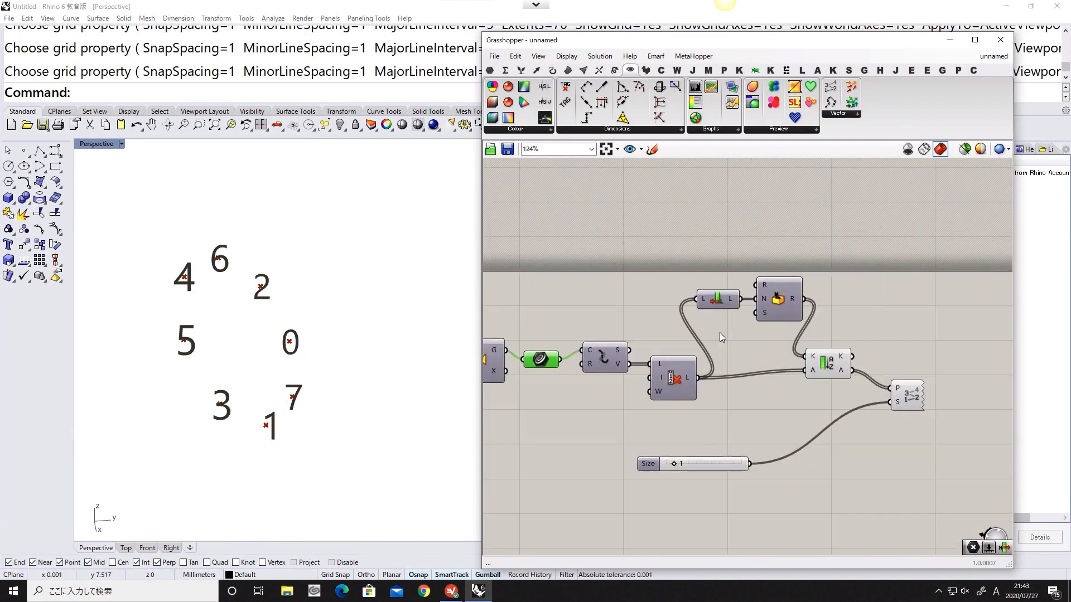
# Step: Switch Sort List's preview off and back on to examine its points at the number labels
pyautogui.moveTo(851, 344); pyautogui.dragTo(757, 347, button='right')
pyautogui.scroll(1, 756, 347)
pyautogui.moveTo(730, 370); pyautogui.dragTo(743, 364)
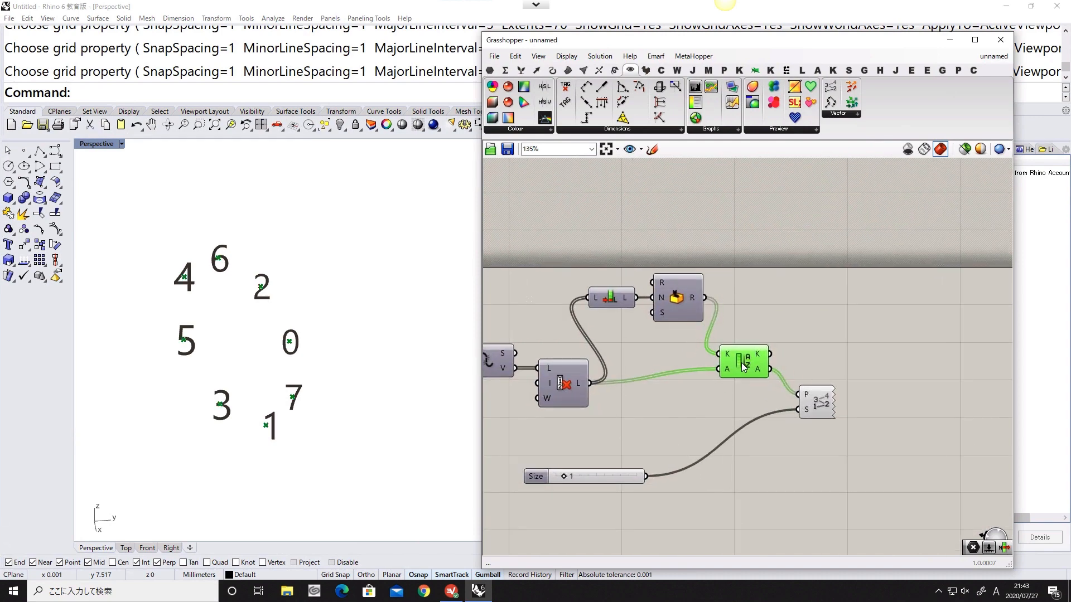
pyautogui.middleClick(743, 365)
pyautogui.middleClick(752, 361)
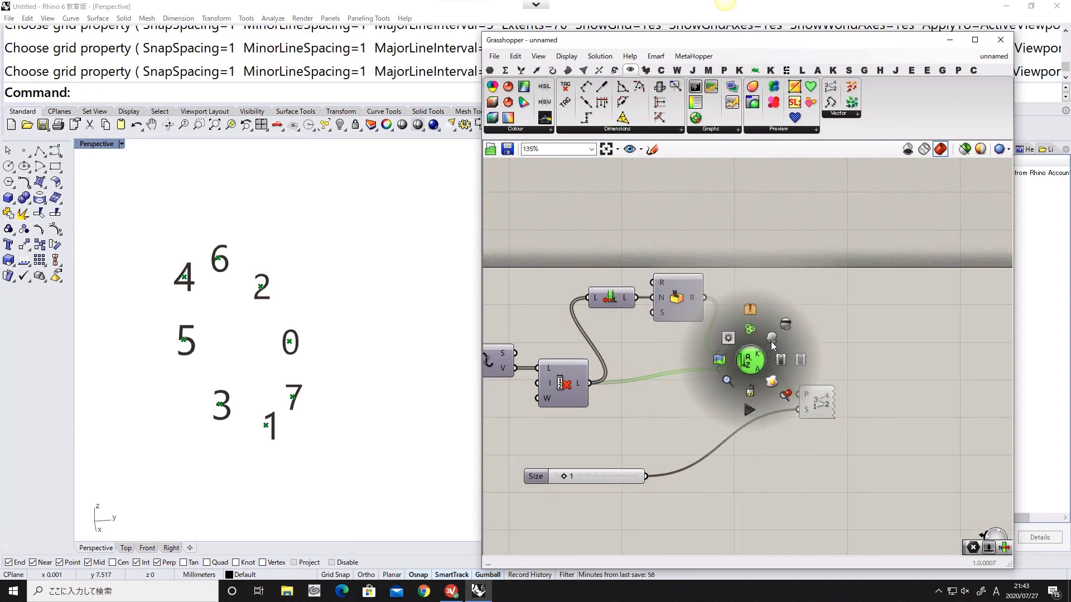
pyautogui.click(780, 323)
pyautogui.click(780, 323)
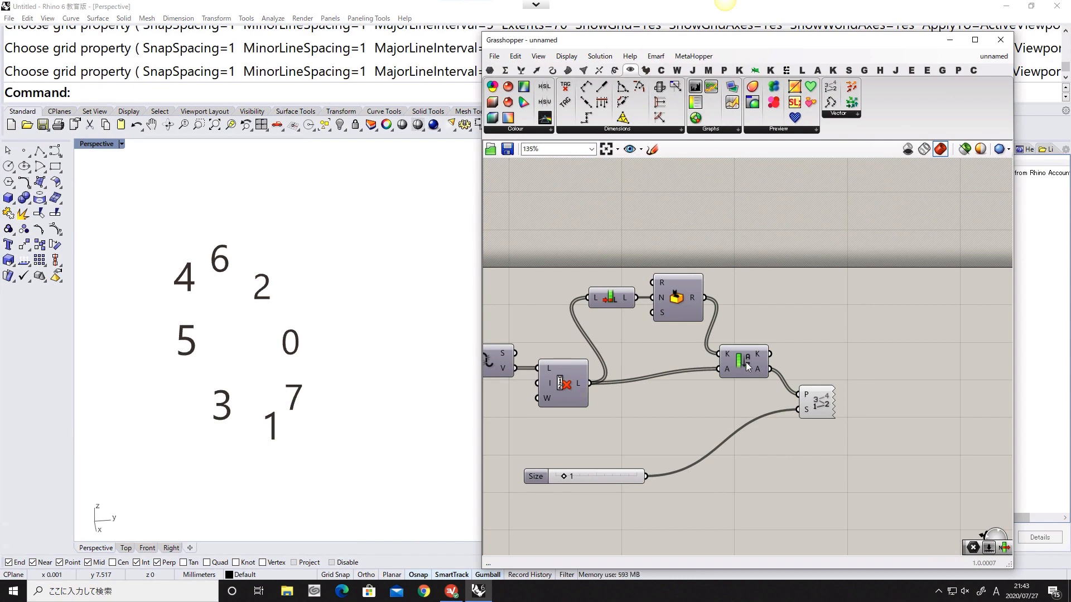
pyautogui.click(747, 367)
pyautogui.middleClick(746, 362)
pyautogui.click(783, 339)
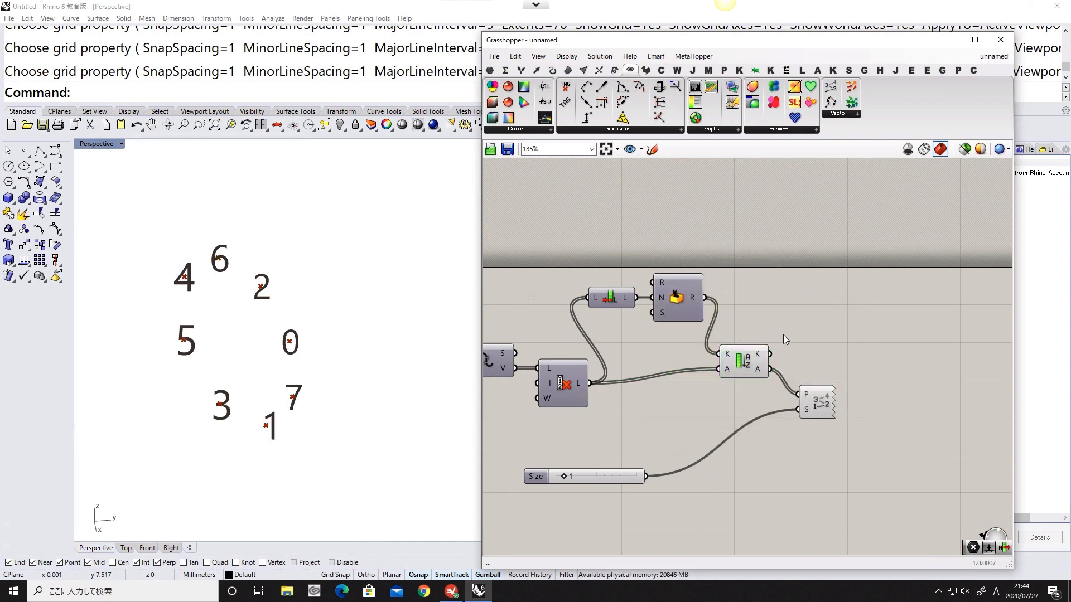
pyautogui.scroll(-2, 750, 342)
pyautogui.moveTo(567, 359); pyautogui.dragTo(637, 367, button='right')
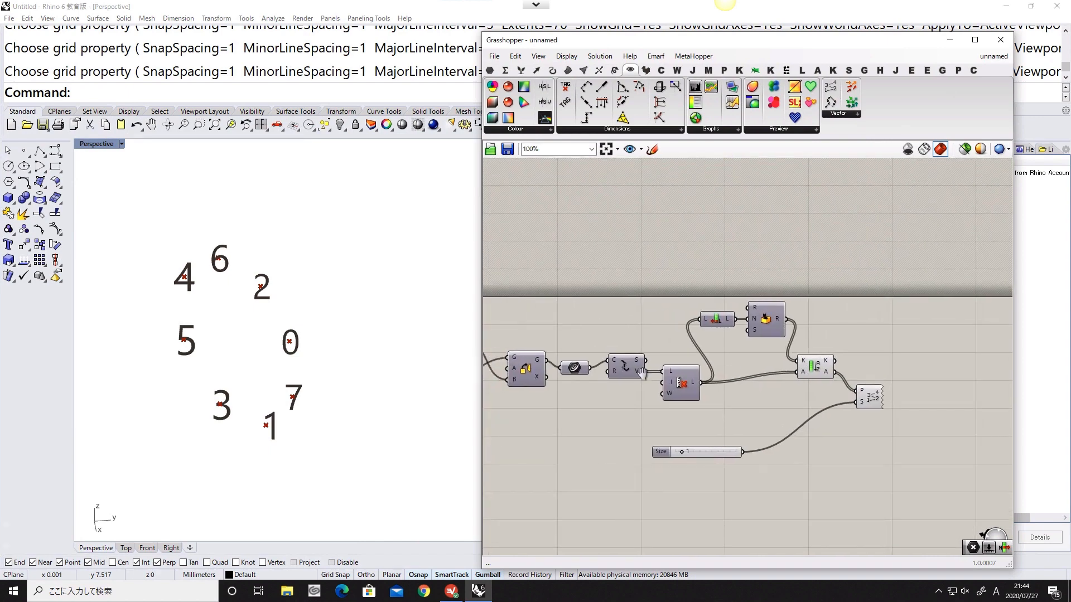
pyautogui.click(584, 375)
pyautogui.scroll(3, 572, 363)
pyautogui.doubleClick(608, 322)
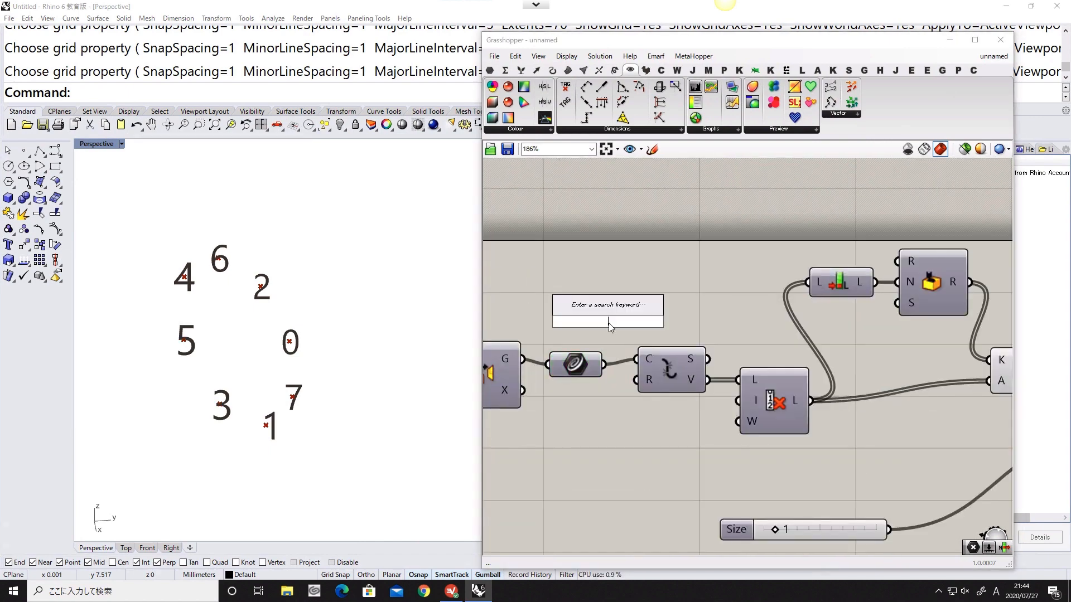
pyautogui.write('cplo')
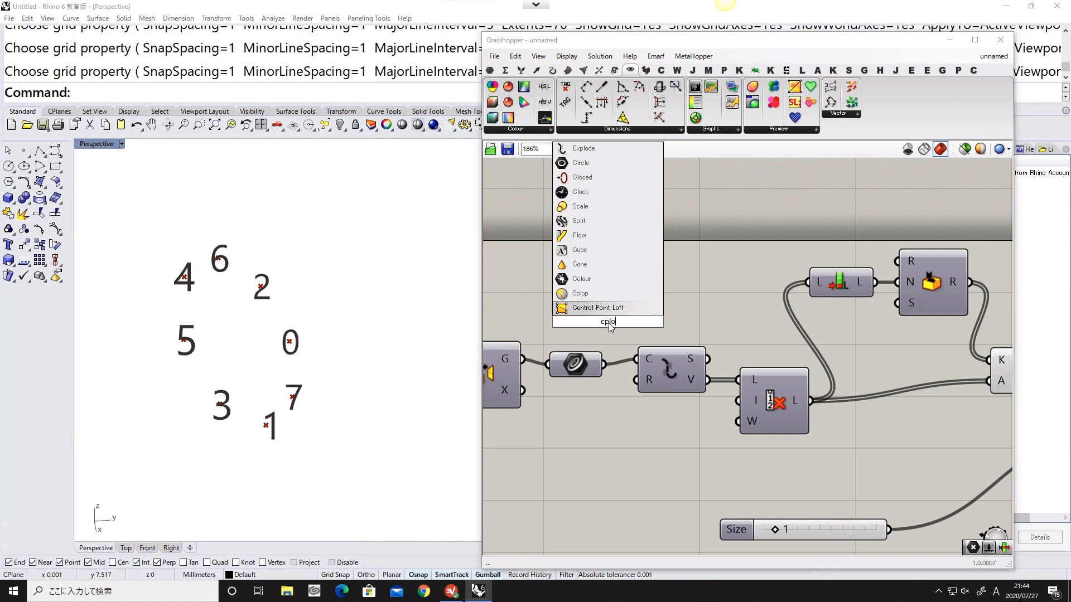
pyautogui.doubleClick(637, 333)
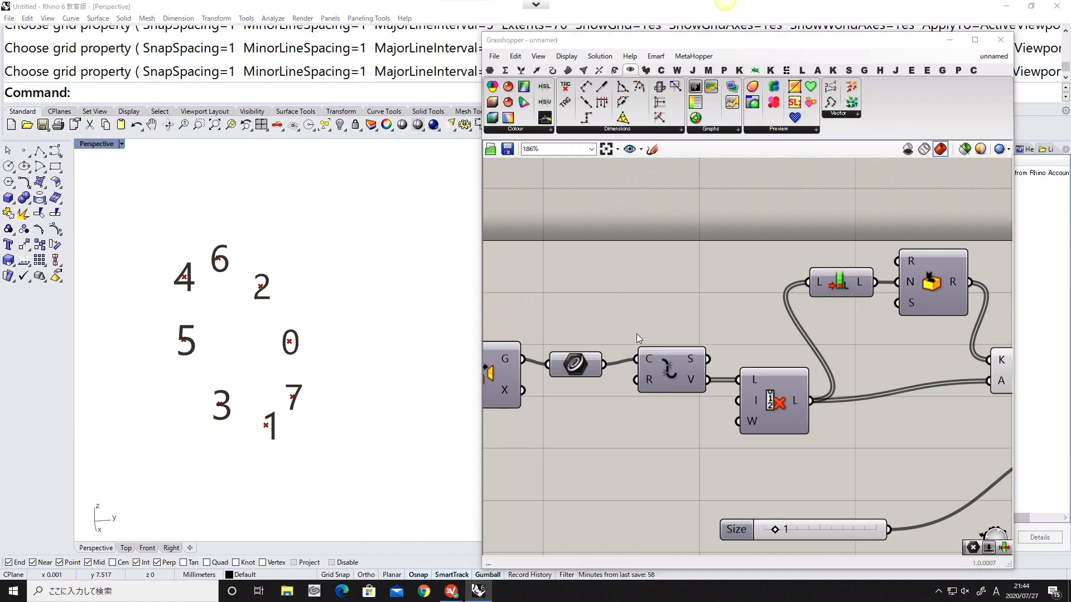
pyautogui.write('close')
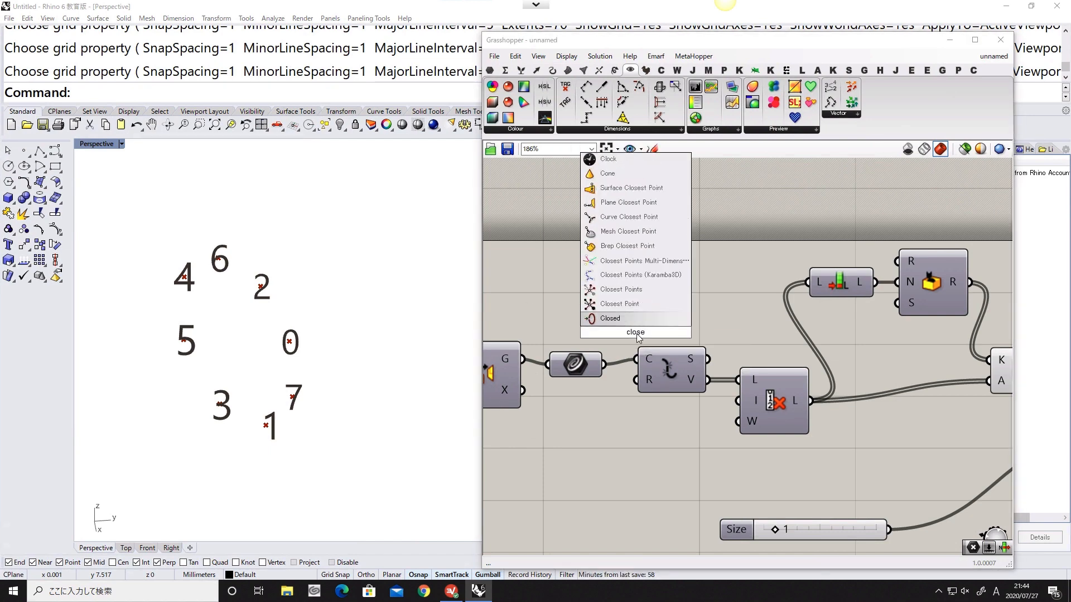
pyautogui.write('c')
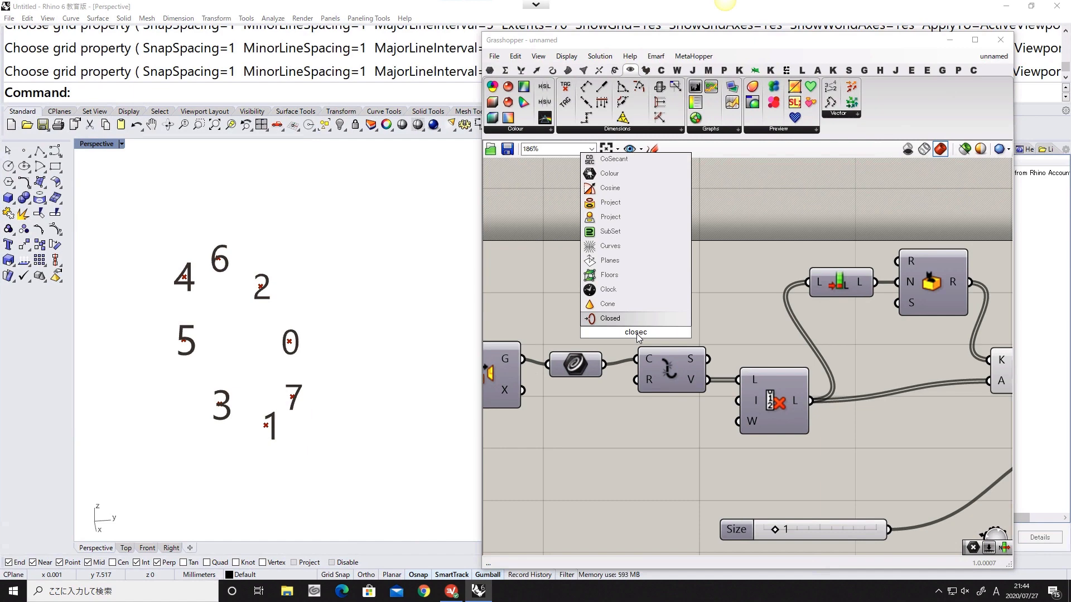
pyautogui.press('Escape')
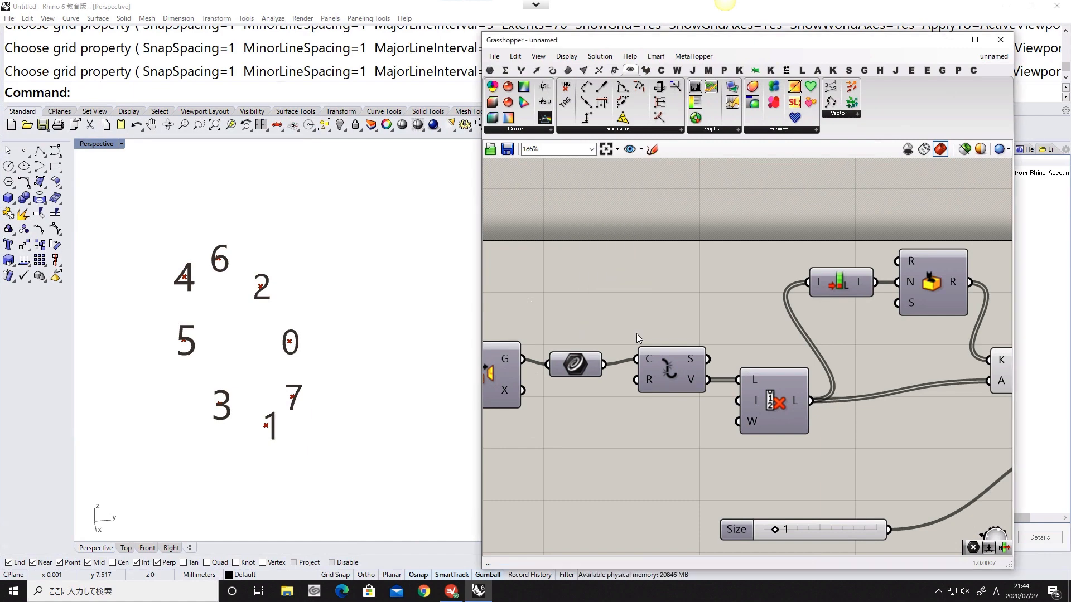
pyautogui.scroll(-3, 644, 314)
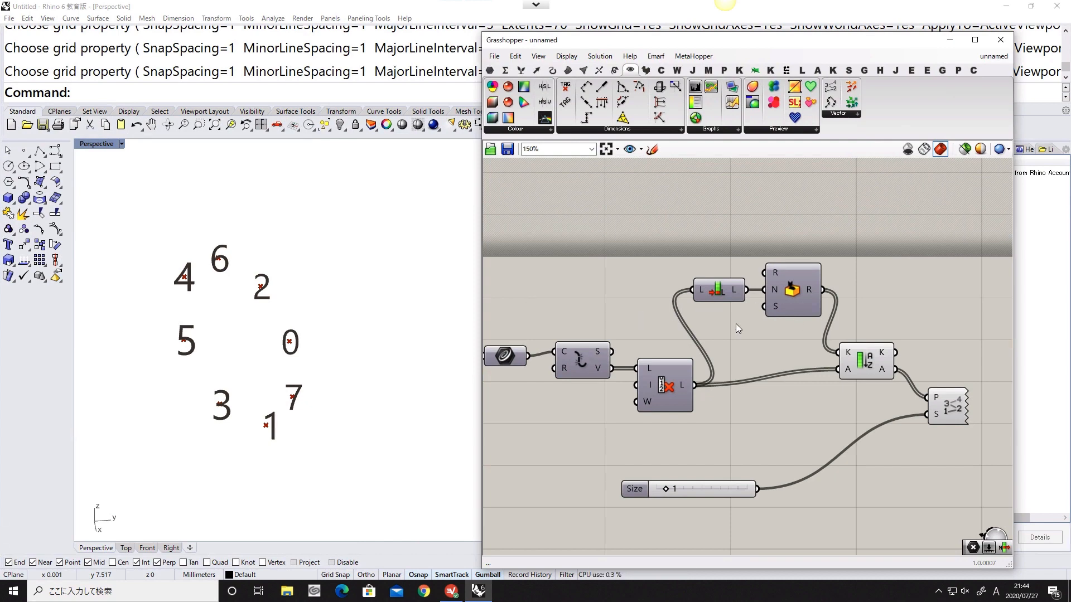
# Step: Add a PolyLine component fed by Sort List's A output to check the shuffled point order, and delete it
pyautogui.moveTo(857, 315); pyautogui.dragTo(705, 319, button='right')
pyautogui.doubleClick(770, 322)
pyautogui.write('poly')
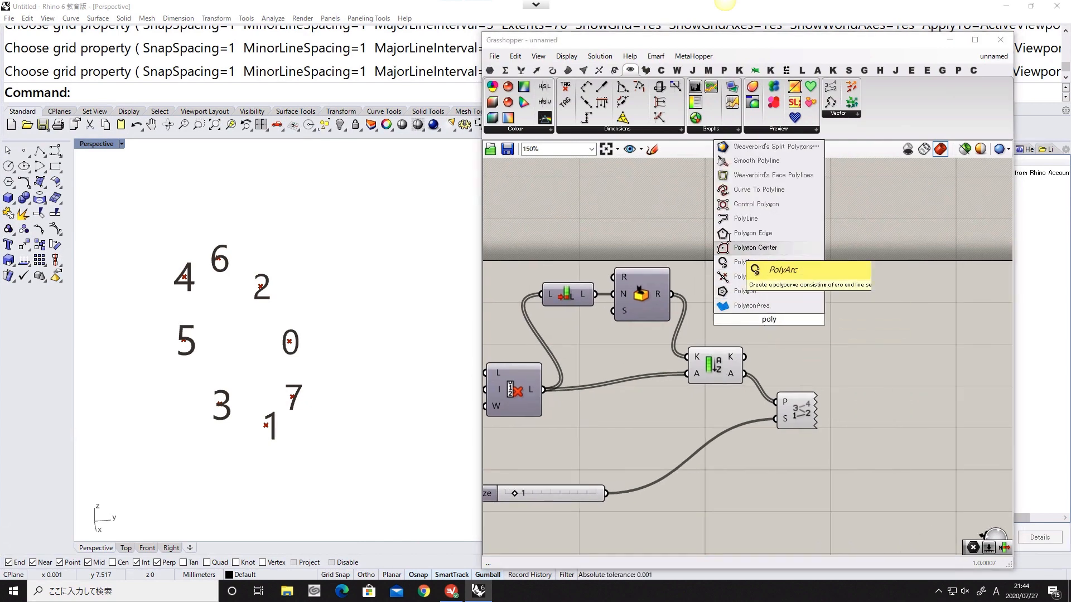
pyautogui.click(746, 218)
pyautogui.moveTo(745, 374); pyautogui.dragTo(791, 321)
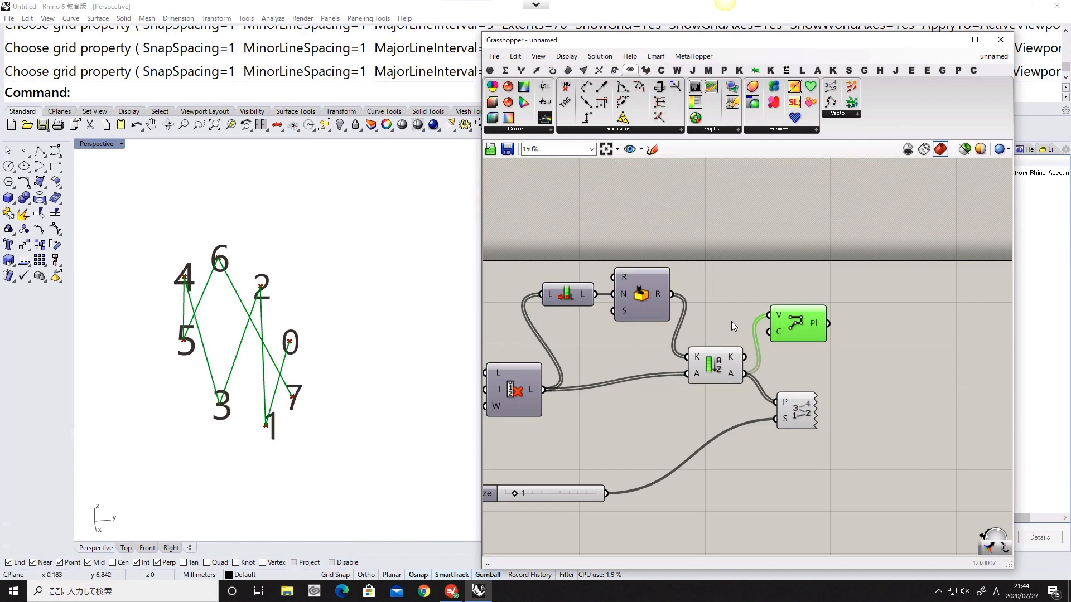
pyautogui.click(797, 322)
pyautogui.press('Delete')
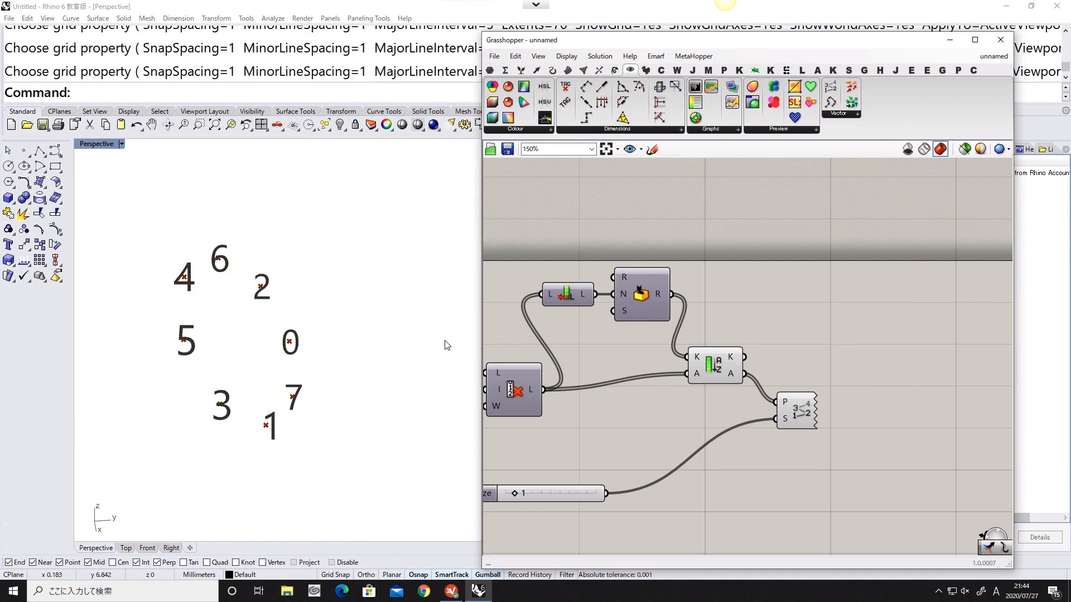
# Step: Examine the shuffled numbering of the points around the ring from several viewing angles
pyautogui.moveTo(724, 366)
pyautogui.mouseDown()
pyautogui.moveTo(739, 355)
pyautogui.moveTo(726, 363)
pyautogui.mouseUp()
pyautogui.keyDown('shift'); pyautogui.moveTo(345, 336); pyautogui.dragTo(337, 366, button='right'); pyautogui.keyUp('shift')
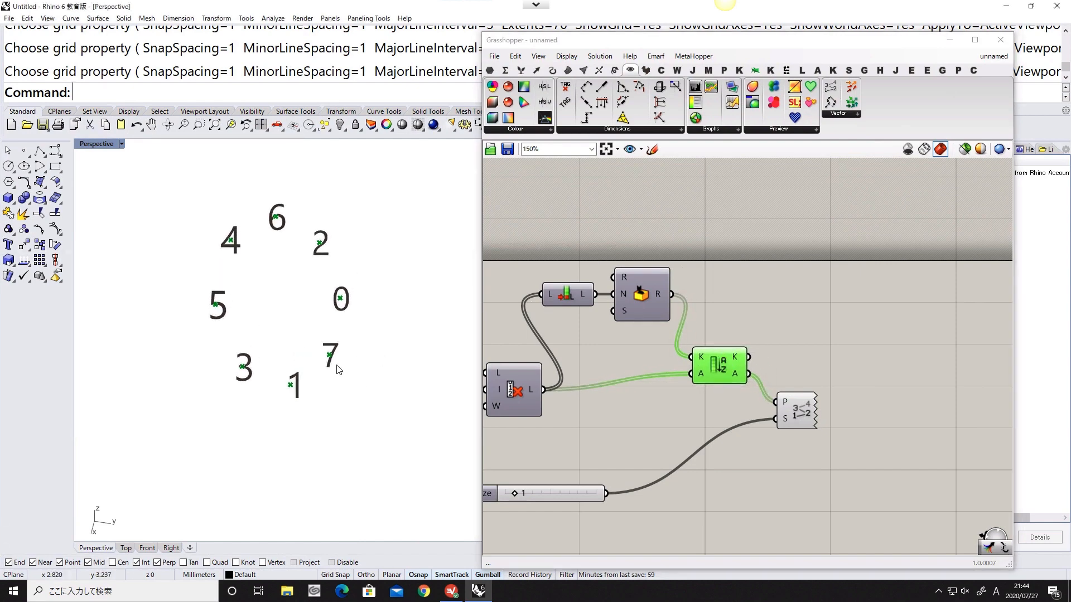
pyautogui.moveTo(289, 323); pyautogui.dragTo(250, 281, button='right')
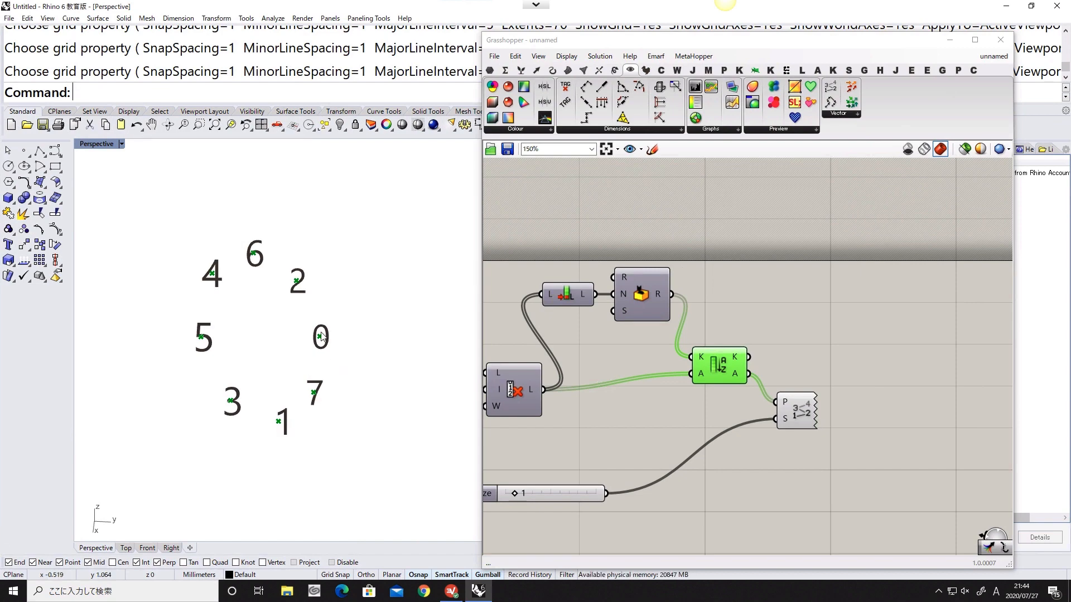
pyautogui.keyDown('shift'); pyautogui.moveTo(321, 337); pyautogui.dragTo(355, 335, button='right'); pyautogui.keyUp('shift')
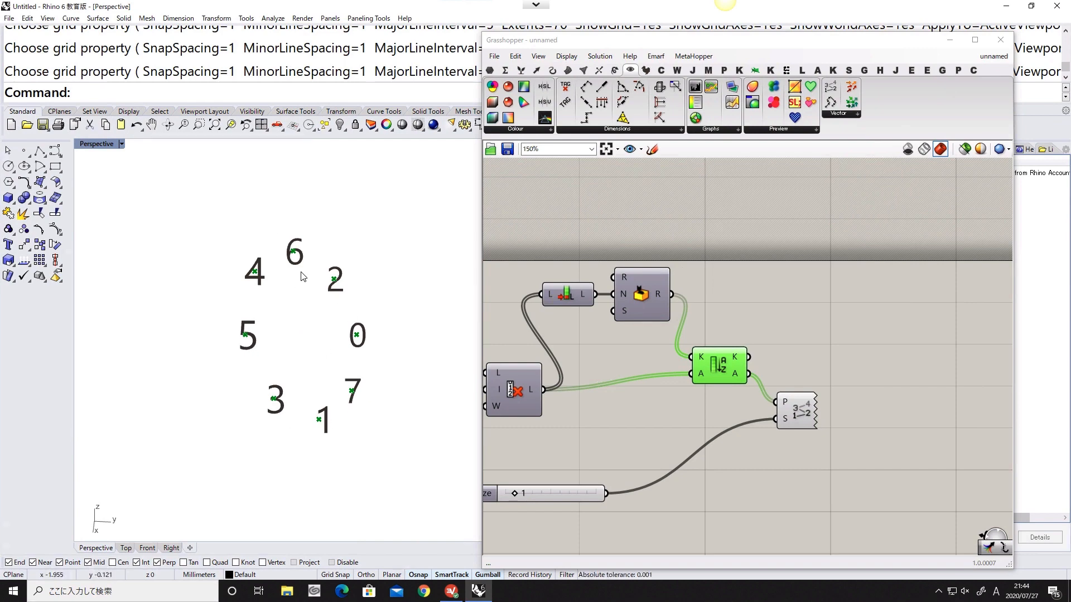
pyautogui.scroll(3, 306, 354)
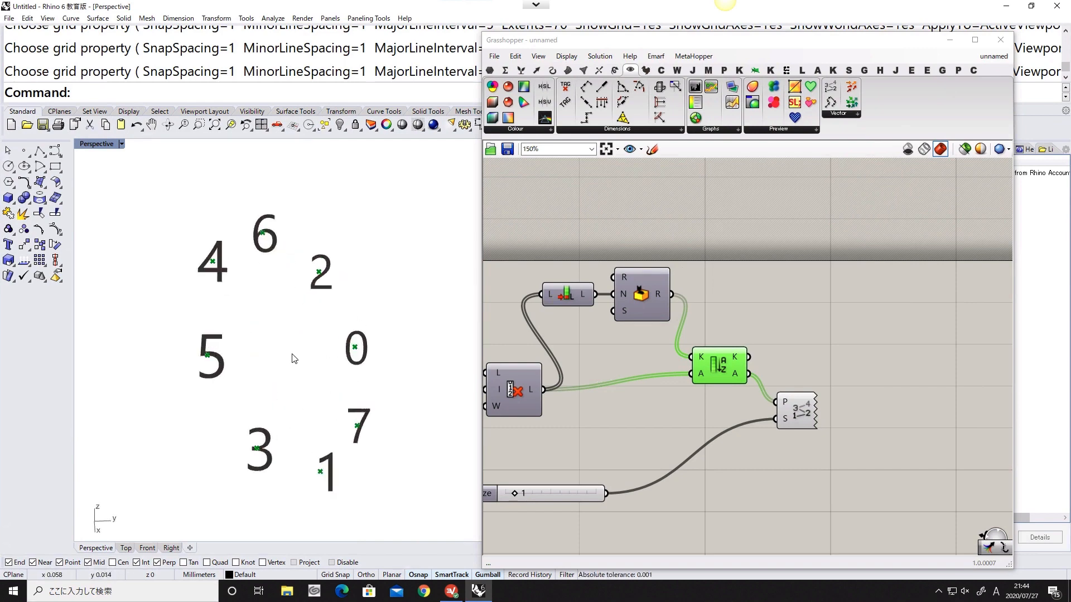
pyautogui.scroll(-3, 293, 360)
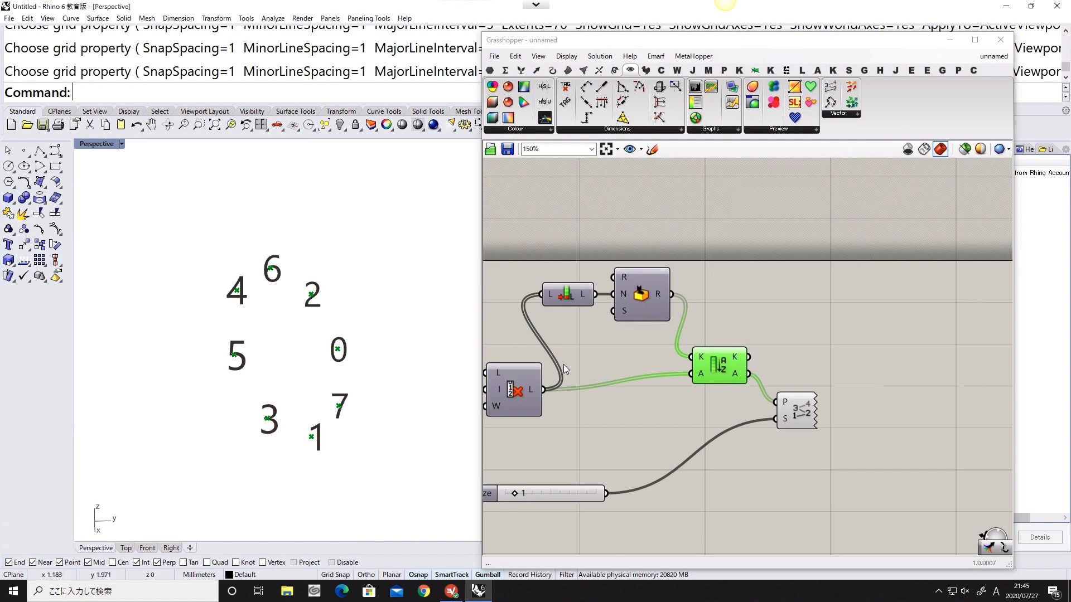
pyautogui.click(685, 393)
pyautogui.moveTo(692, 393); pyautogui.dragTo(635, 410, button='right')
pyautogui.moveTo(662, 384); pyautogui.dragTo(659, 385)
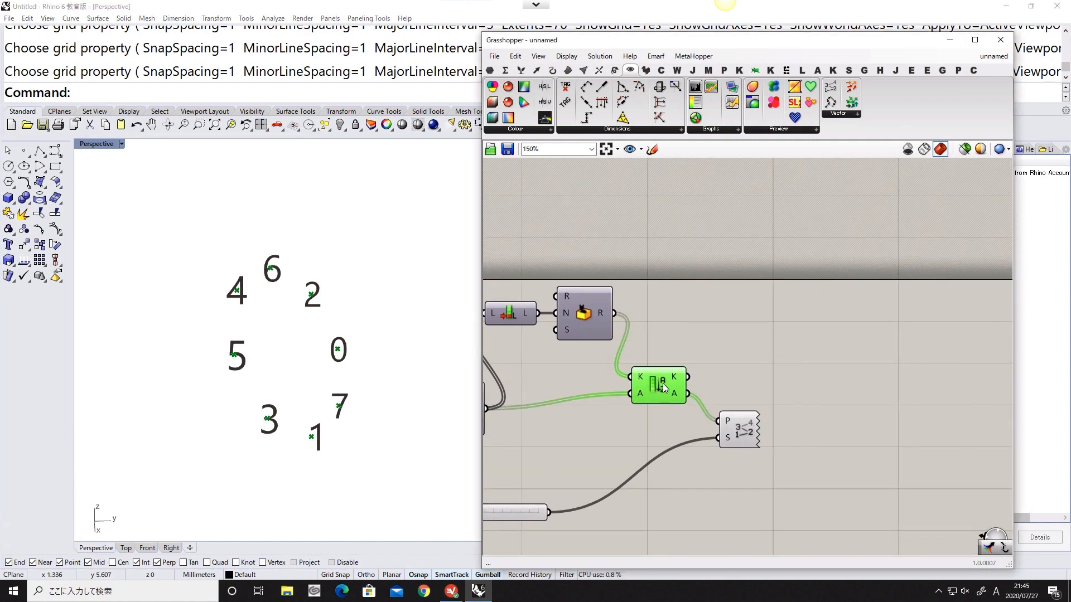
pyautogui.moveTo(658, 385); pyautogui.dragTo(612, 399, button='right')
pyautogui.moveTo(337, 397); pyautogui.dragTo(318, 309, button='right')
pyautogui.scroll(3, 318, 317)
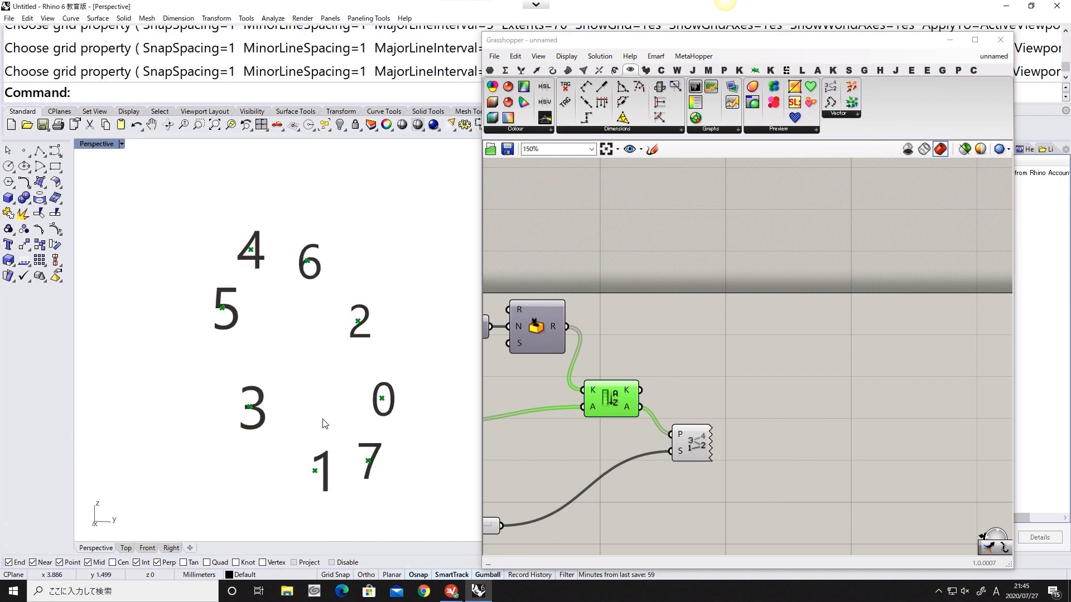
pyautogui.moveTo(323, 421); pyautogui.dragTo(306, 316, button='right')
pyautogui.keyDown('shift'); pyautogui.moveTo(336, 280); pyautogui.dragTo(292, 280, button='right'); pyautogui.keyUp('shift')
pyautogui.scroll(6, 292, 280)
pyautogui.scroll(-4, 263, 329)
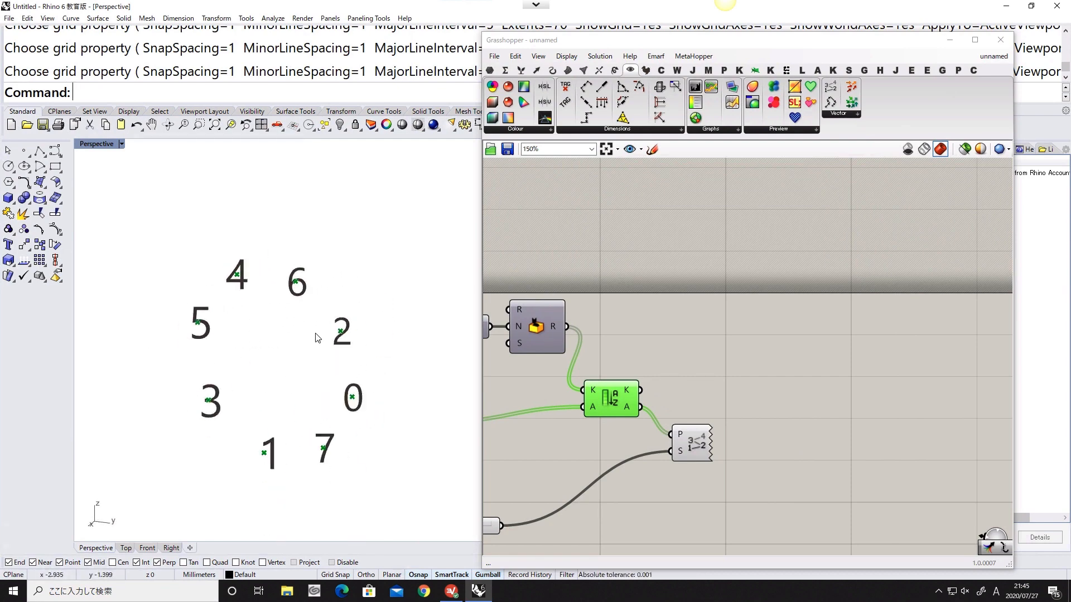
# Step: Add a Plane Fit component above Sort List, feed it Sort List's A output, and check the fitted plane against the numbered points
pyautogui.moveTo(607, 361); pyautogui.dragTo(602, 348, button='right')
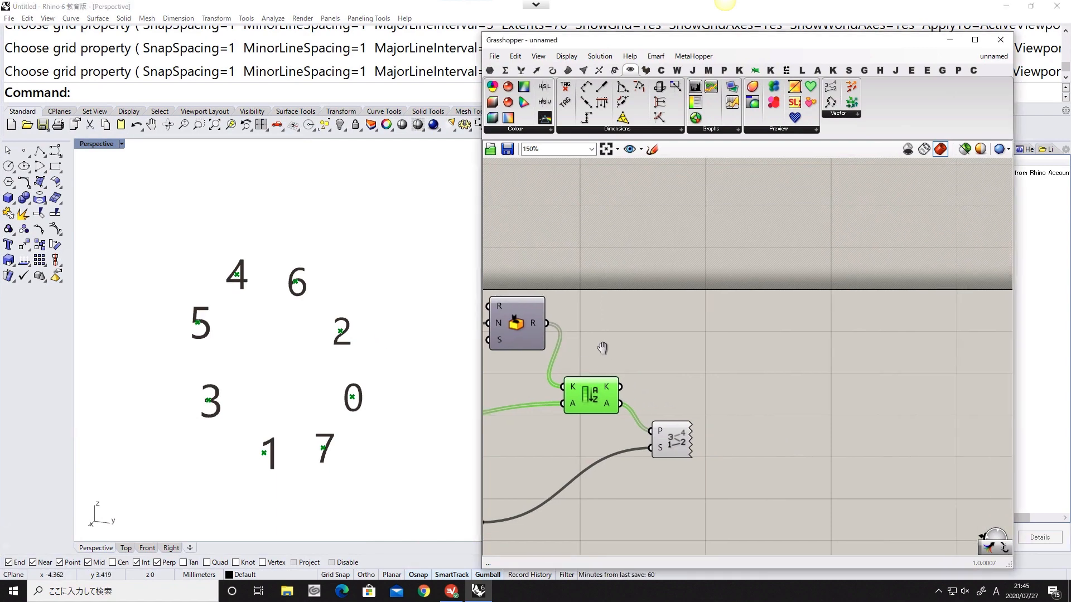
pyautogui.doubleClick(688, 308)
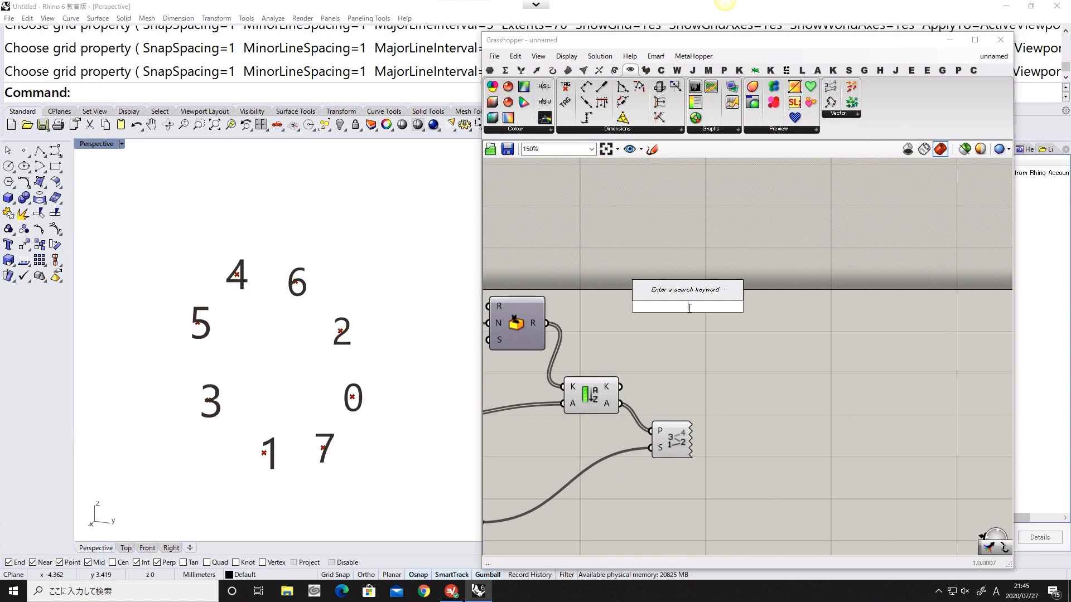
pyautogui.write('fit')
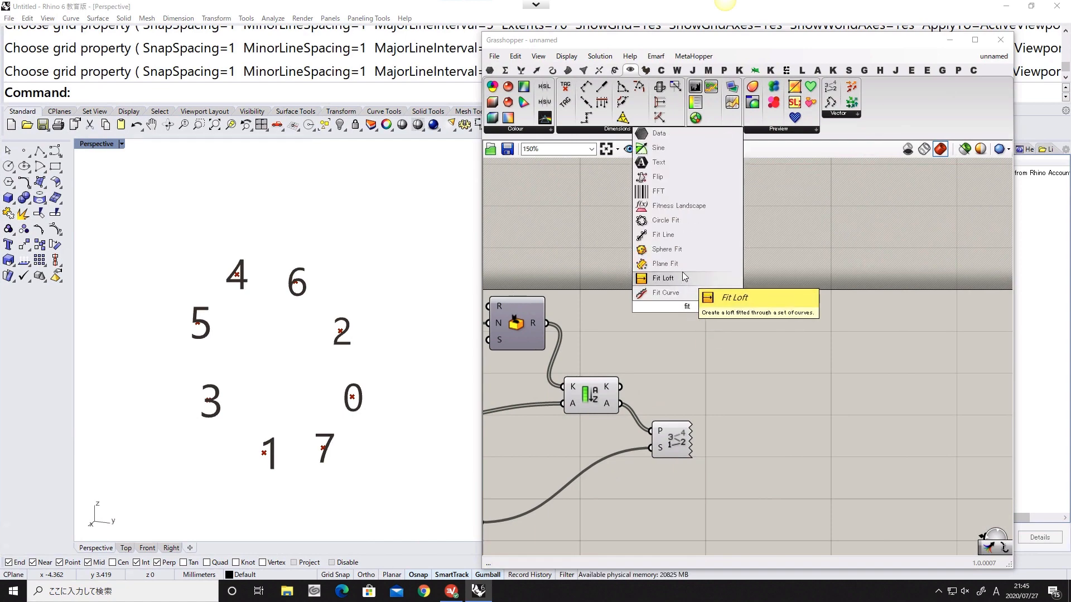
pyautogui.click(681, 269)
pyautogui.click(698, 301)
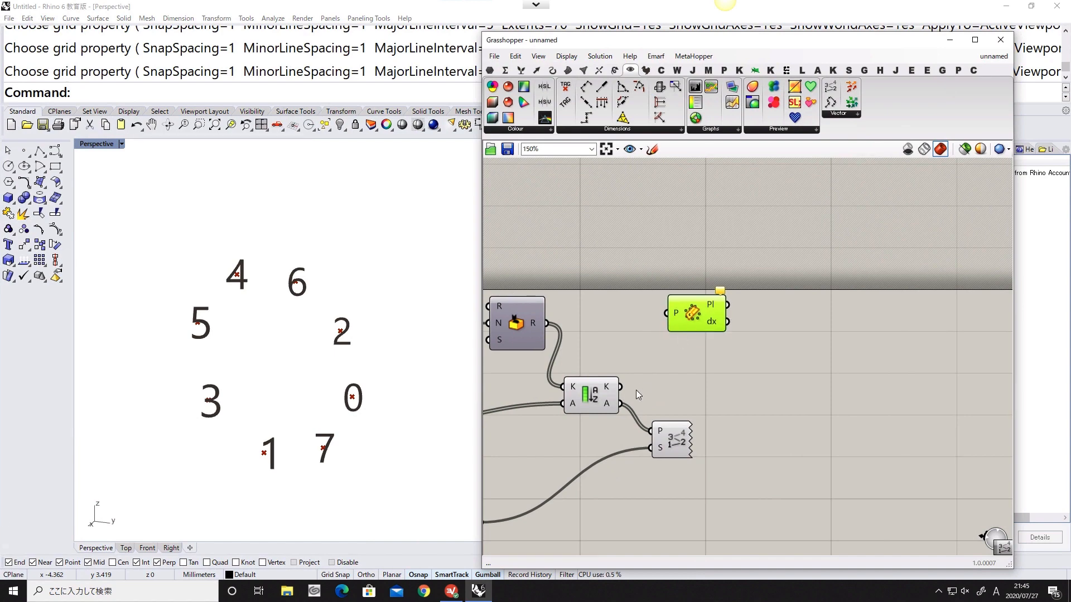
pyautogui.moveTo(619, 402); pyautogui.dragTo(692, 275)
pyautogui.moveTo(590, 405); pyautogui.dragTo(587, 409)
pyautogui.moveTo(674, 288)
pyautogui.mouseDown()
pyautogui.moveTo(663, 274)
pyautogui.moveTo(676, 271)
pyautogui.mouseUp()
pyautogui.scroll(-5, 360, 285)
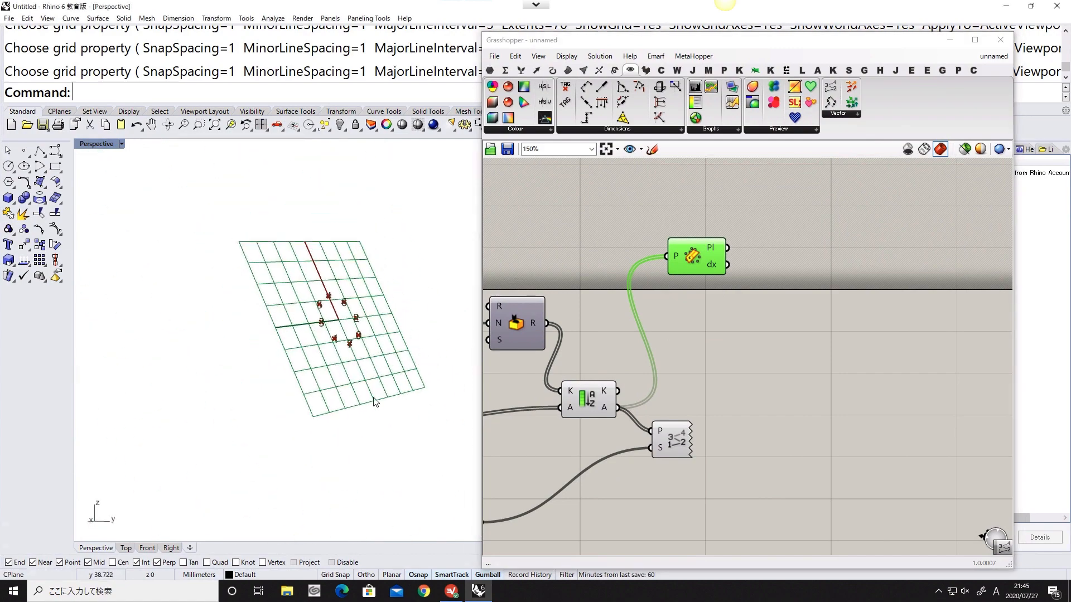
pyautogui.scroll(4, 356, 319)
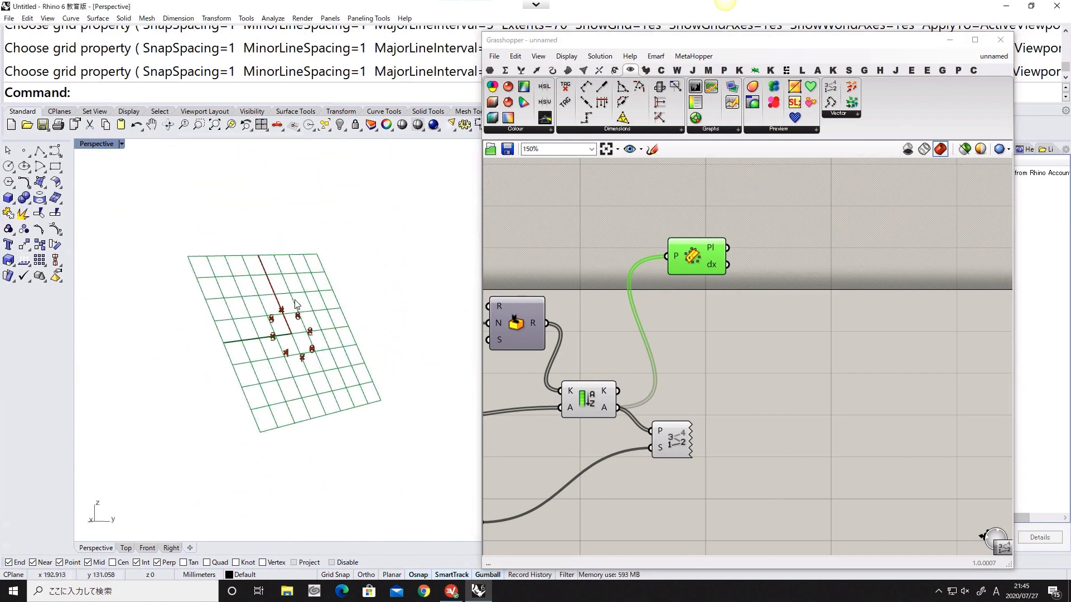
pyautogui.scroll(2, 265, 328)
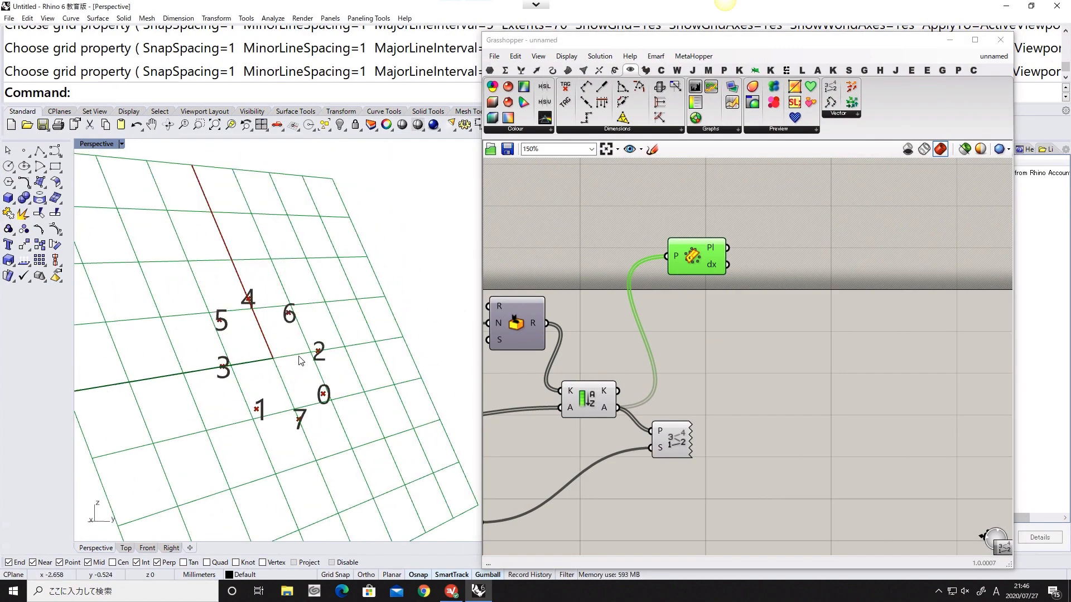
pyautogui.scroll(-2, 267, 330)
pyautogui.scroll(2, 272, 333)
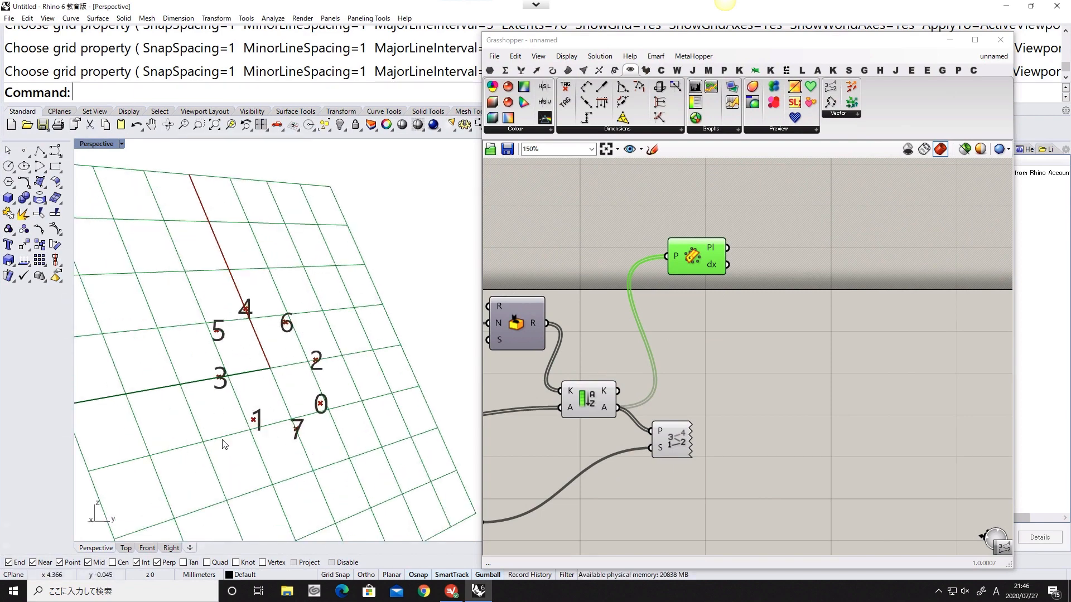
# Step: Add an Average component below Plane Fit and feed it Sort List's A output to find the ring's centre point
pyautogui.moveTo(695, 264); pyautogui.dragTo(692, 246)
pyautogui.moveTo(691, 302); pyautogui.dragTo(649, 287, button='right')
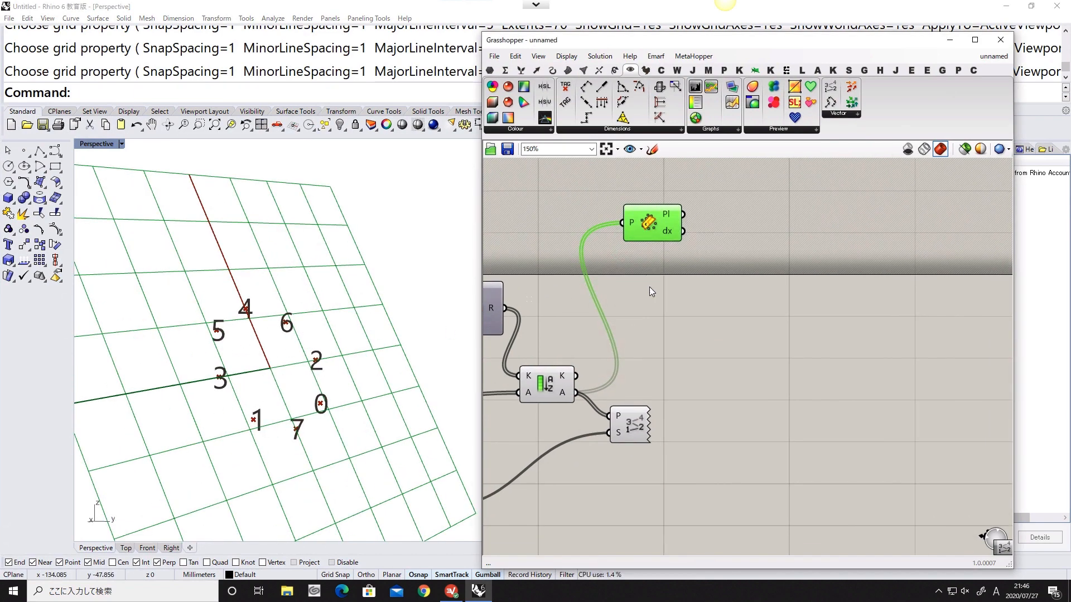
pyautogui.doubleClick(692, 310)
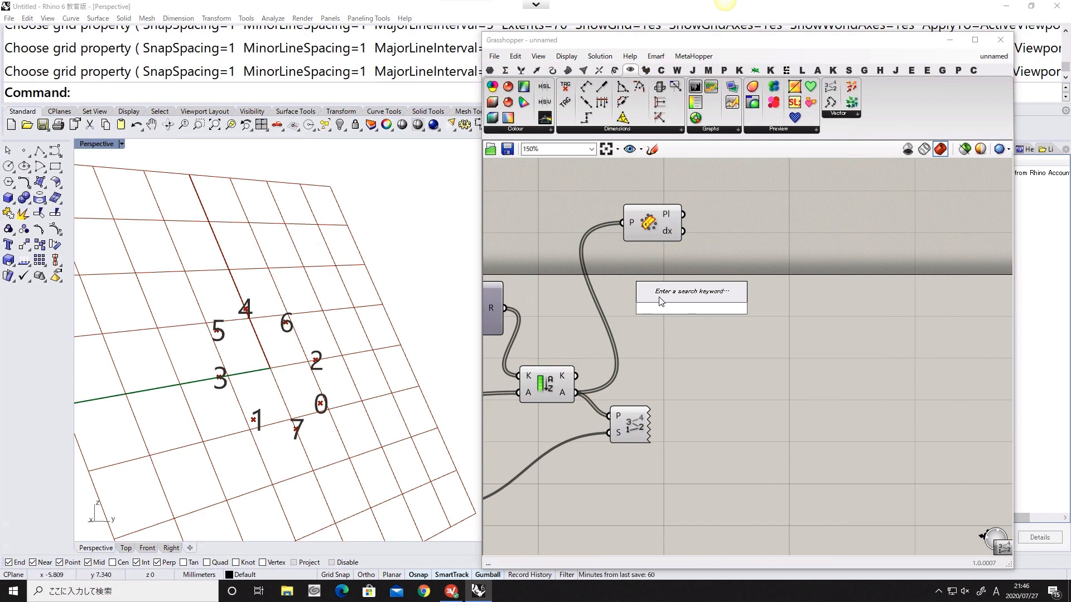
pyautogui.write('are')
pyautogui.doubleClick(680, 360)
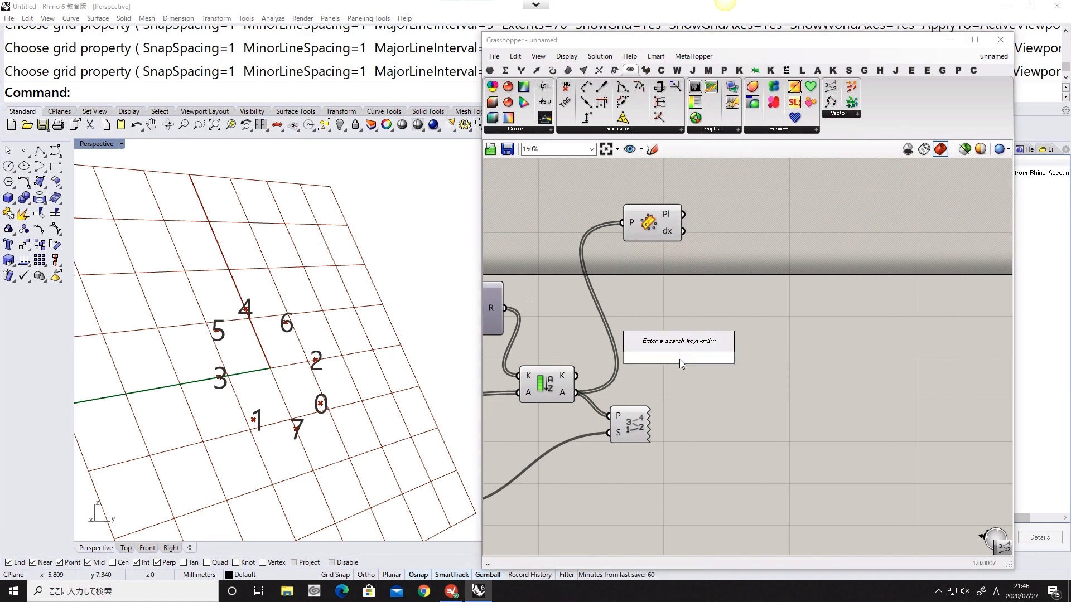
pyautogui.write('average')
pyautogui.click(673, 345)
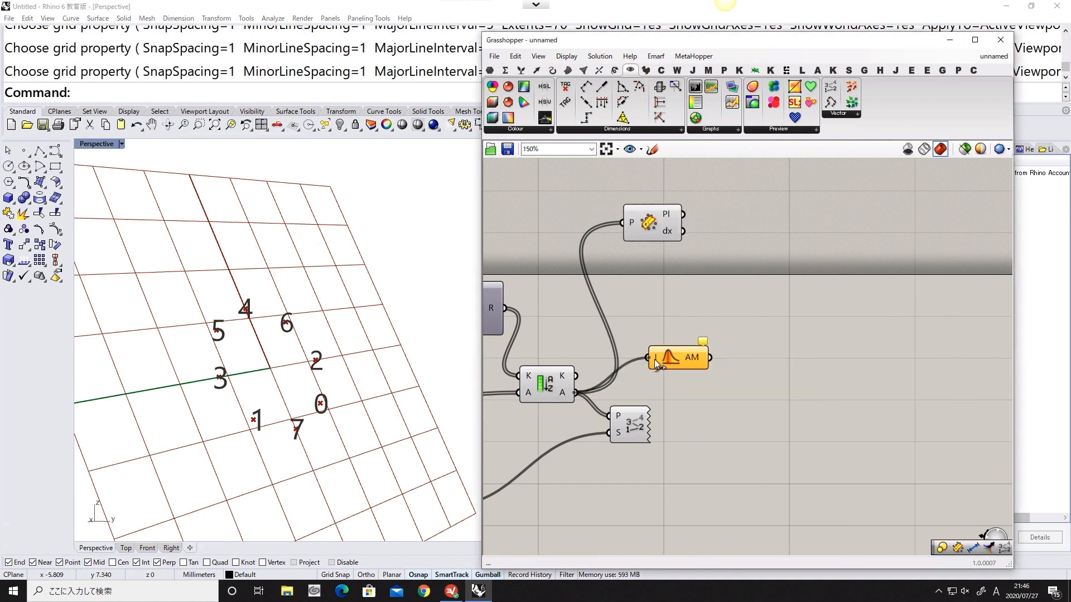
pyautogui.moveTo(655, 360); pyautogui.dragTo(656, 359)
pyautogui.moveTo(678, 356); pyautogui.dragTo(651, 297)
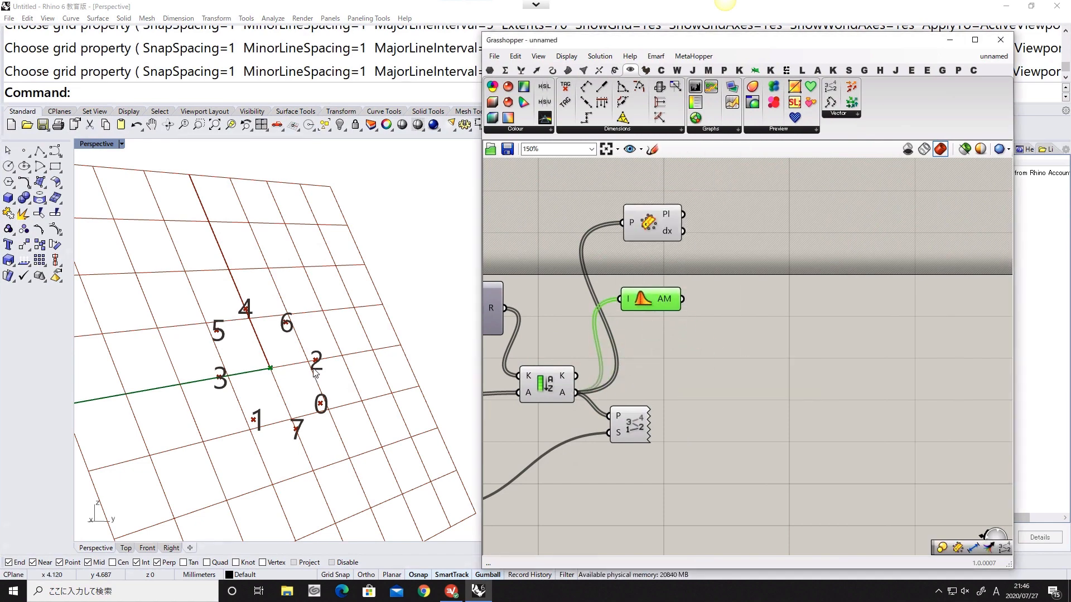
pyautogui.scroll(5, 269, 375)
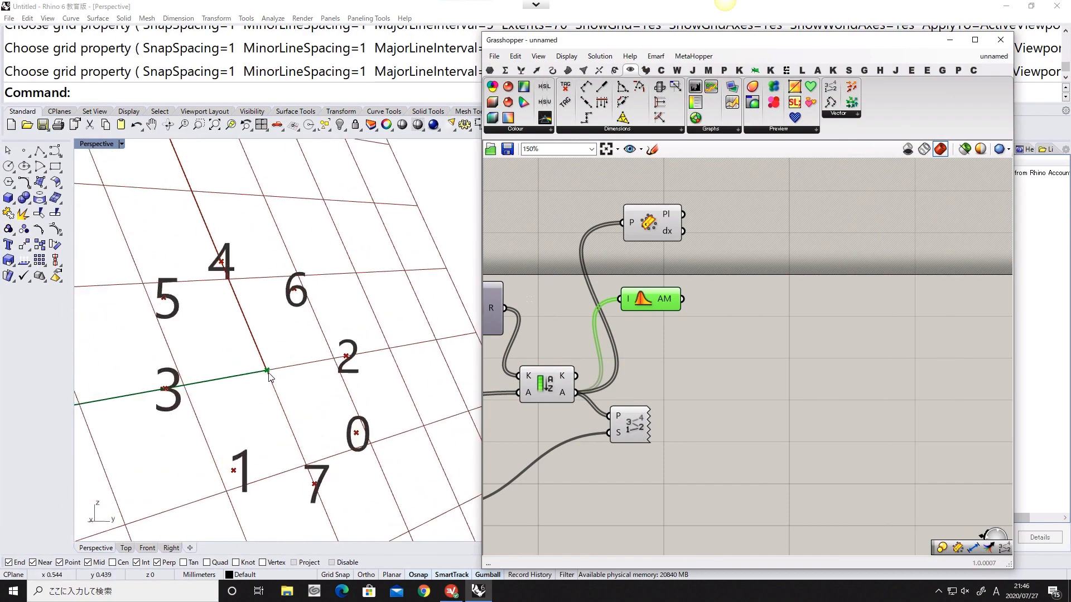
pyautogui.scroll(-2, 269, 377)
pyautogui.scroll(-2, 269, 378)
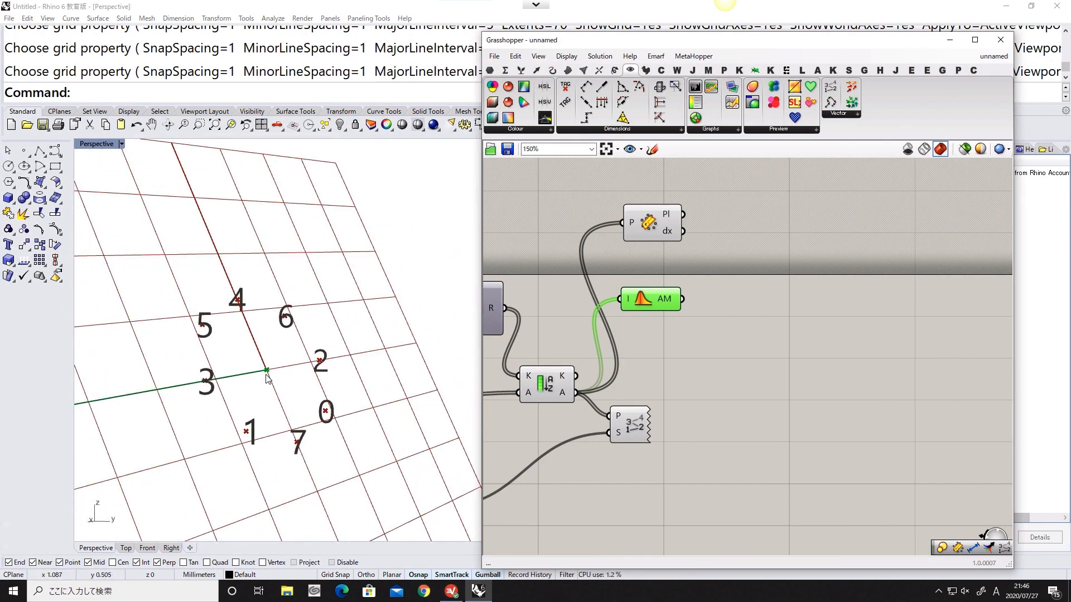
# Step: Add a Vector 2Pt component with Average's AM output as point A and Sort List's A output as point B
pyautogui.moveTo(653, 298); pyautogui.dragTo(659, 291)
pyautogui.moveTo(587, 291); pyautogui.dragTo(529, 300, button='right')
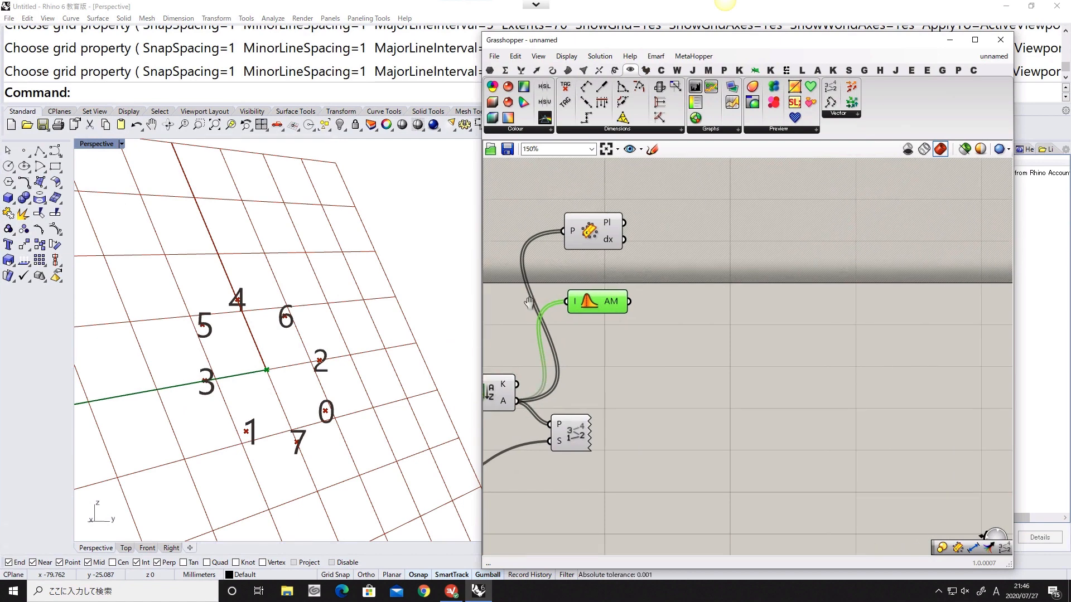
pyautogui.moveTo(590, 239); pyautogui.dragTo(600, 234)
pyautogui.moveTo(647, 279); pyautogui.dragTo(601, 285, button='right')
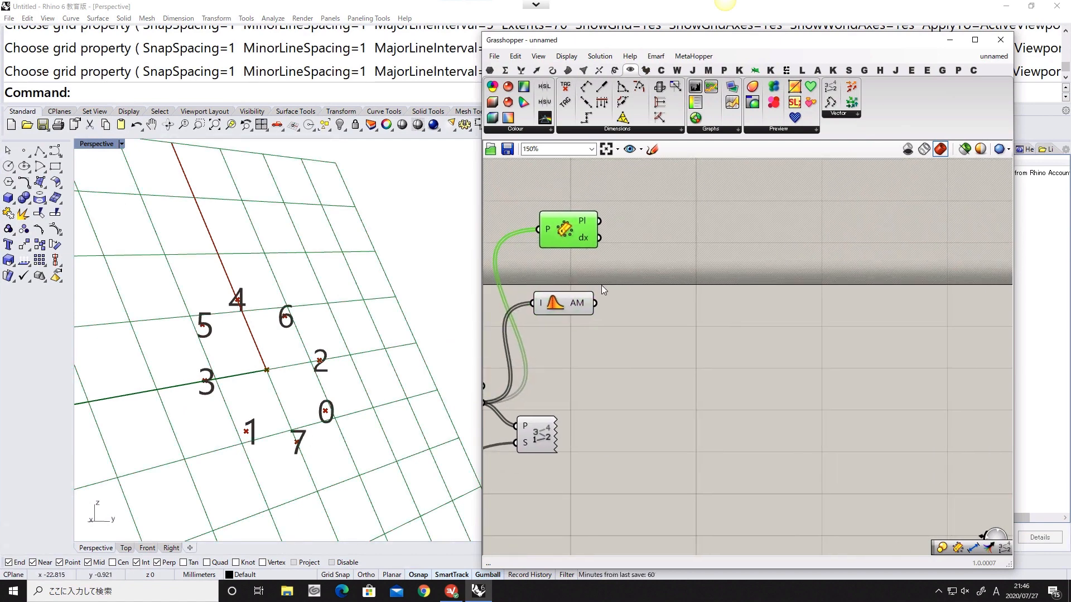
pyautogui.moveTo(625, 323); pyautogui.dragTo(664, 310, button='right')
pyautogui.doubleClick(687, 318)
pyautogui.write('ve')
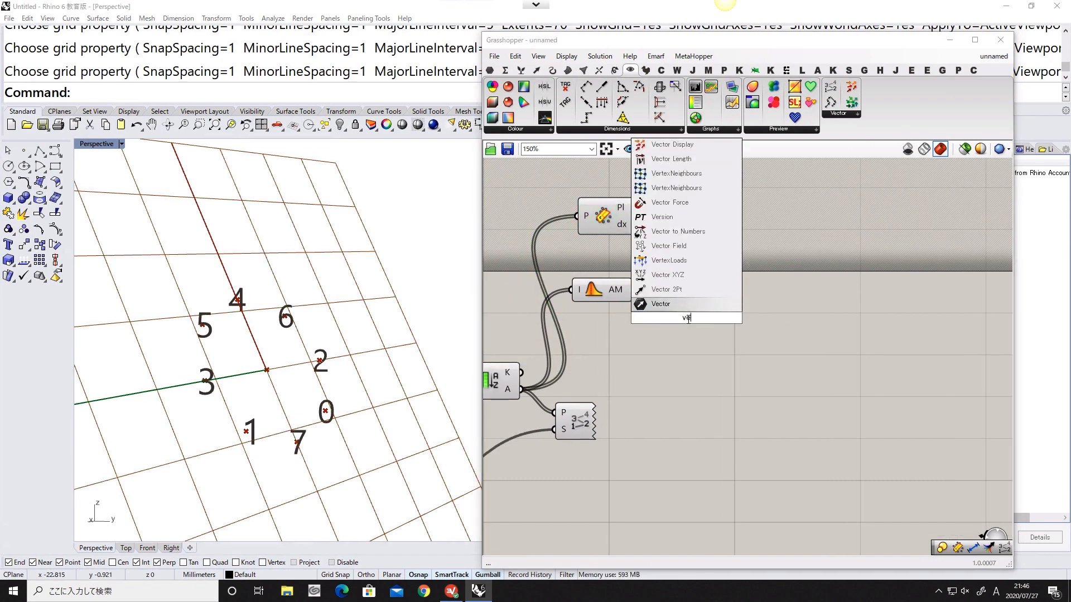
pyautogui.click(669, 289)
pyautogui.click(689, 322)
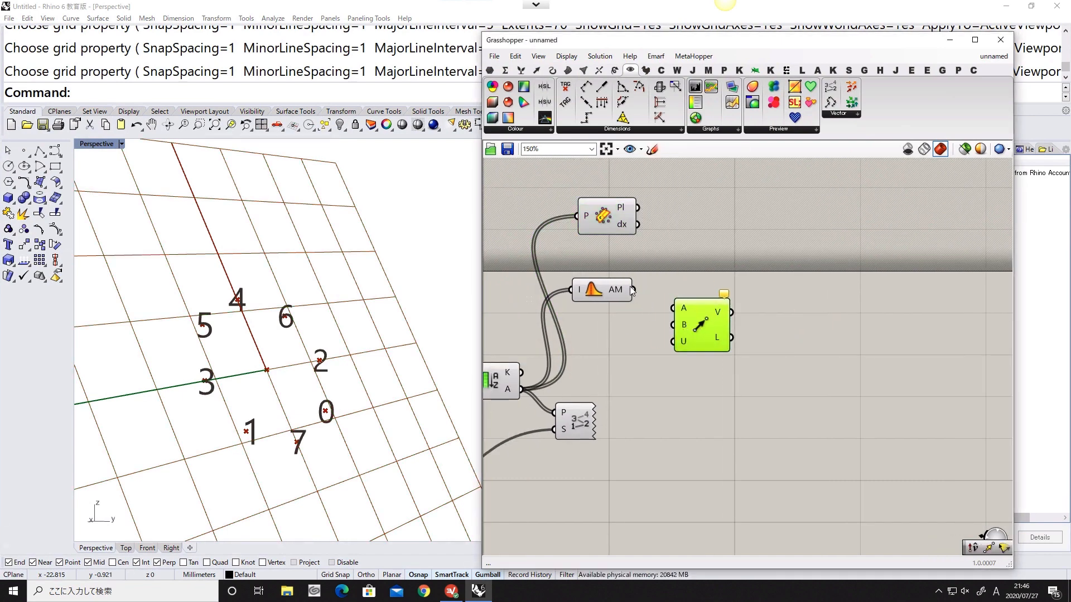
pyautogui.moveTo(633, 290); pyautogui.dragTo(672, 308)
pyautogui.moveTo(529, 391)
pyautogui.mouseDown()
pyautogui.moveTo(664, 329)
pyautogui.moveTo(524, 389)
pyautogui.mouseUp()
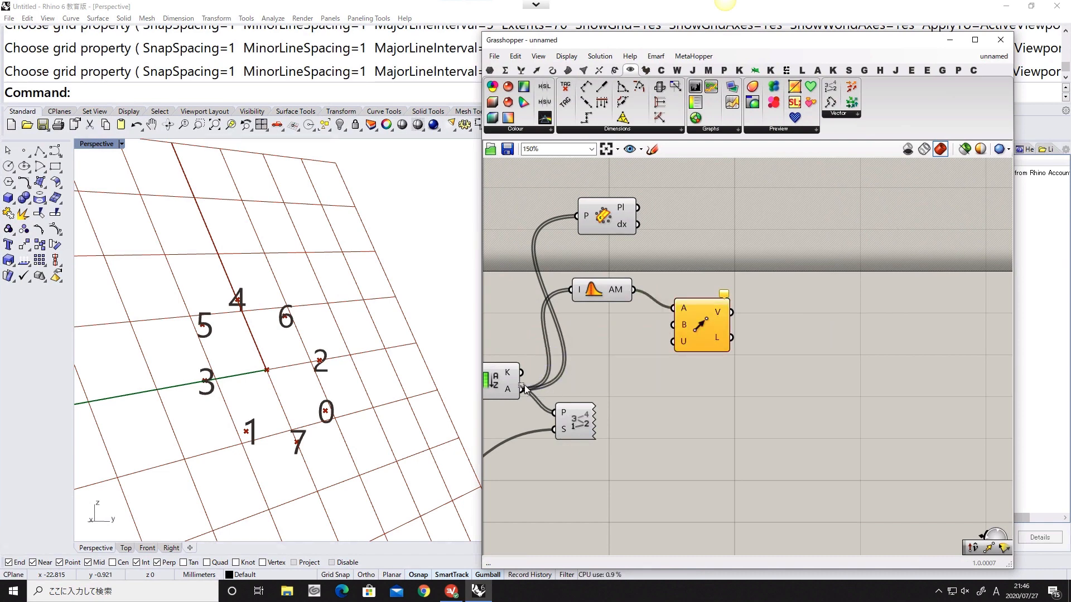
pyautogui.moveTo(607, 366); pyautogui.dragTo(672, 325)
# Step: Add a Vector Display component anchored at Average's AM output and showing the V vectors from Vector 2Pt
pyautogui.doubleClick(737, 357)
pyautogui.write('ve')
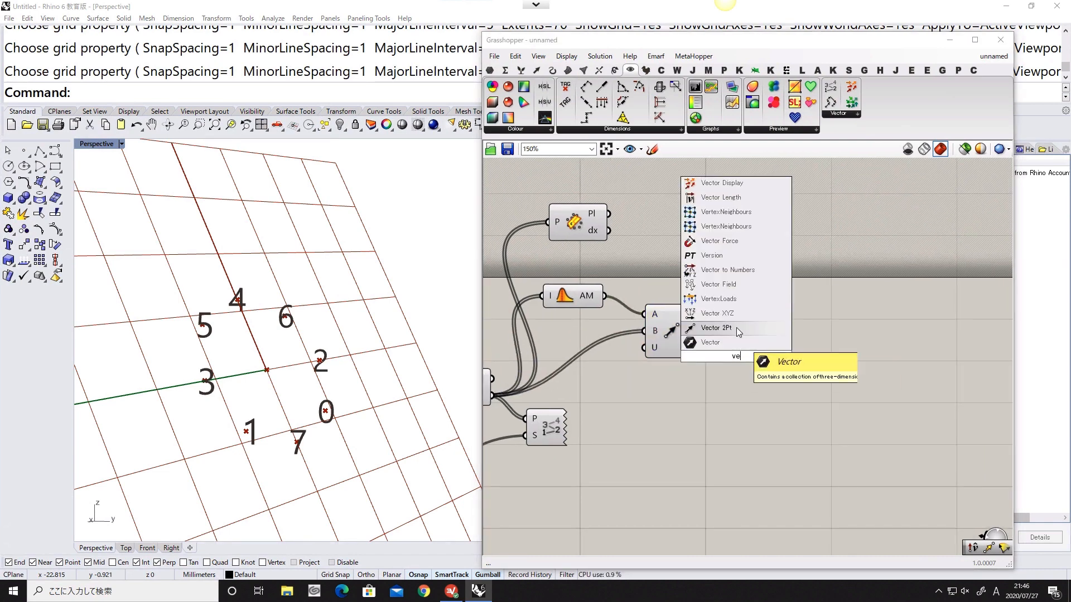
pyautogui.click(721, 183)
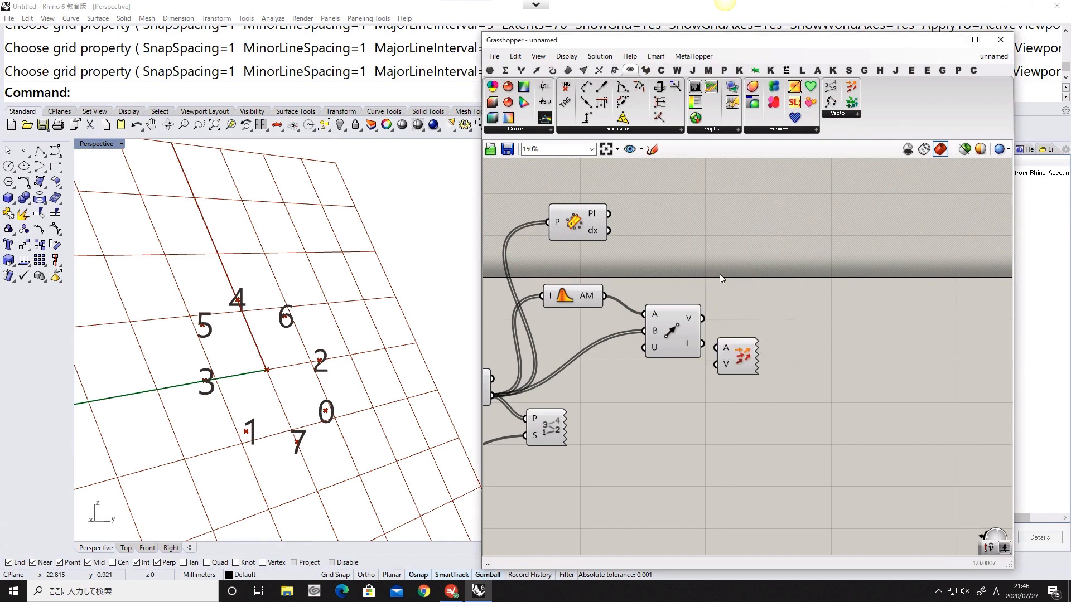
pyautogui.moveTo(691, 329); pyautogui.dragTo(729, 319, button='right')
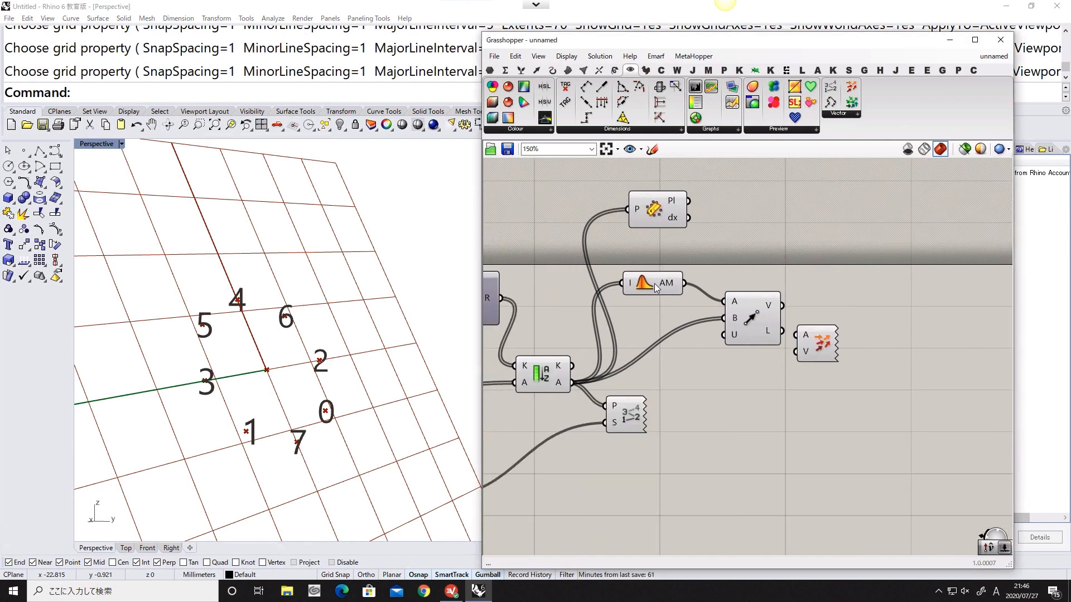
pyautogui.moveTo(818, 344); pyautogui.dragTo(845, 302)
pyautogui.scroll(4, 307, 332)
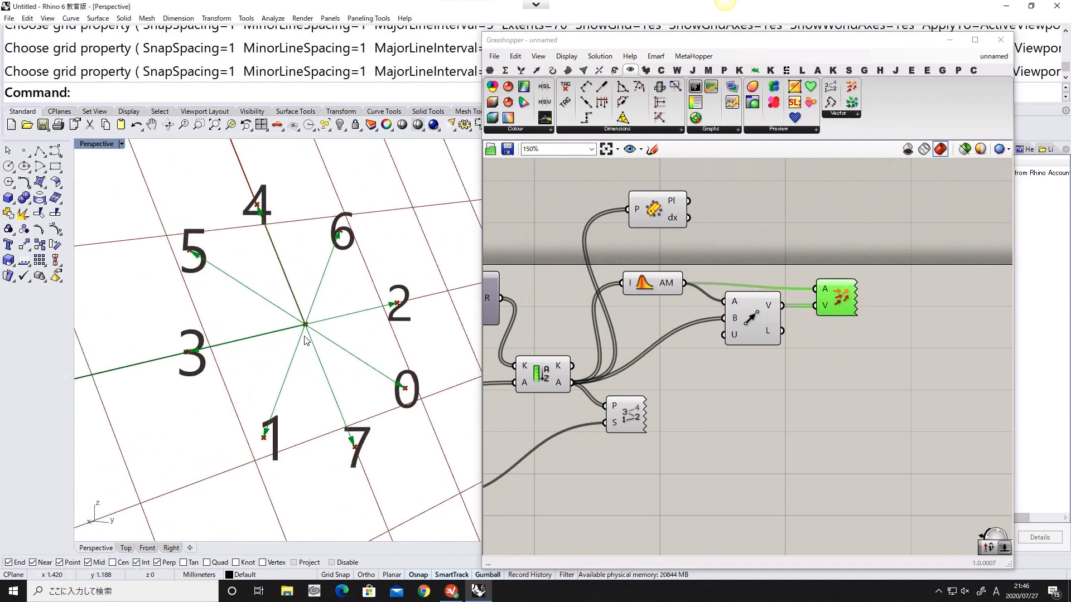
pyautogui.scroll(-1, 306, 330)
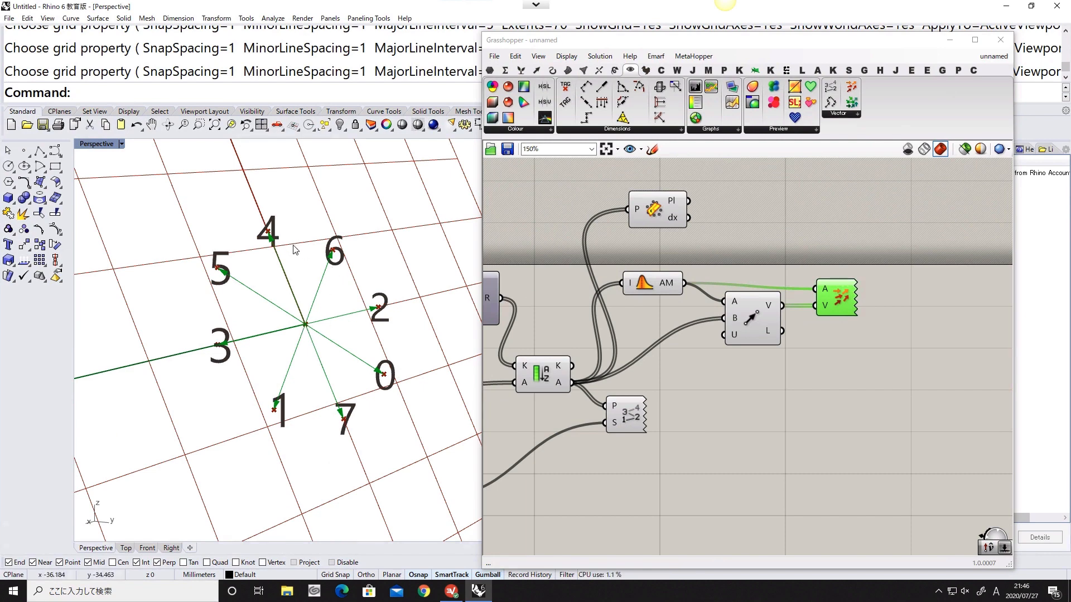
# Step: Add a Unit Vector component below Vector Display and feed it the V output of Vector 2Pt
pyautogui.moveTo(825, 296); pyautogui.dragTo(722, 314, button='right')
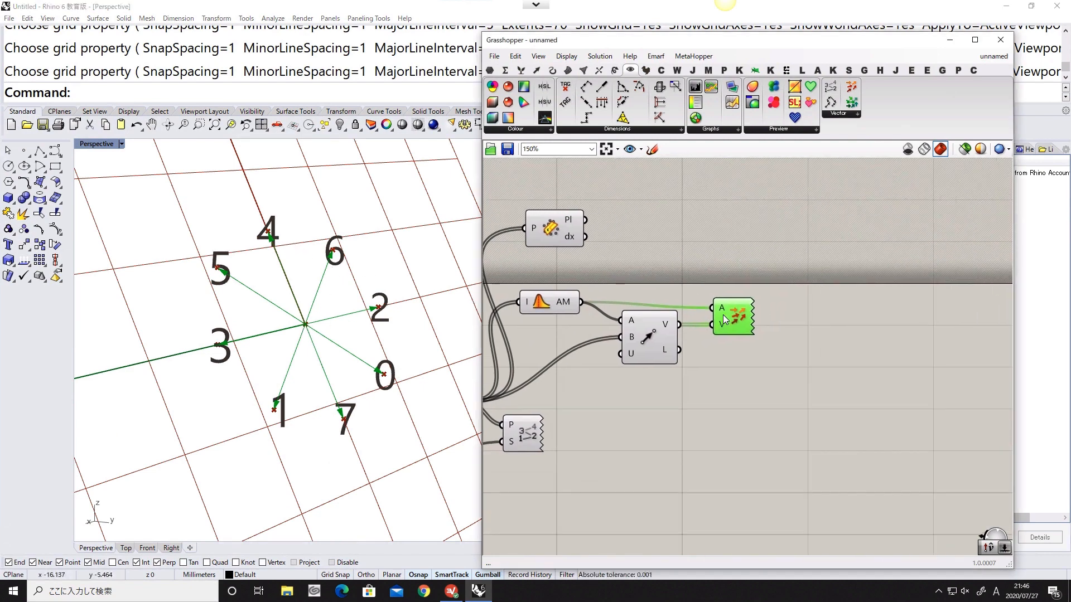
pyautogui.moveTo(733, 315); pyautogui.dragTo(734, 304)
pyautogui.moveTo(744, 370); pyautogui.dragTo(713, 369, button='right')
pyautogui.doubleClick(712, 370)
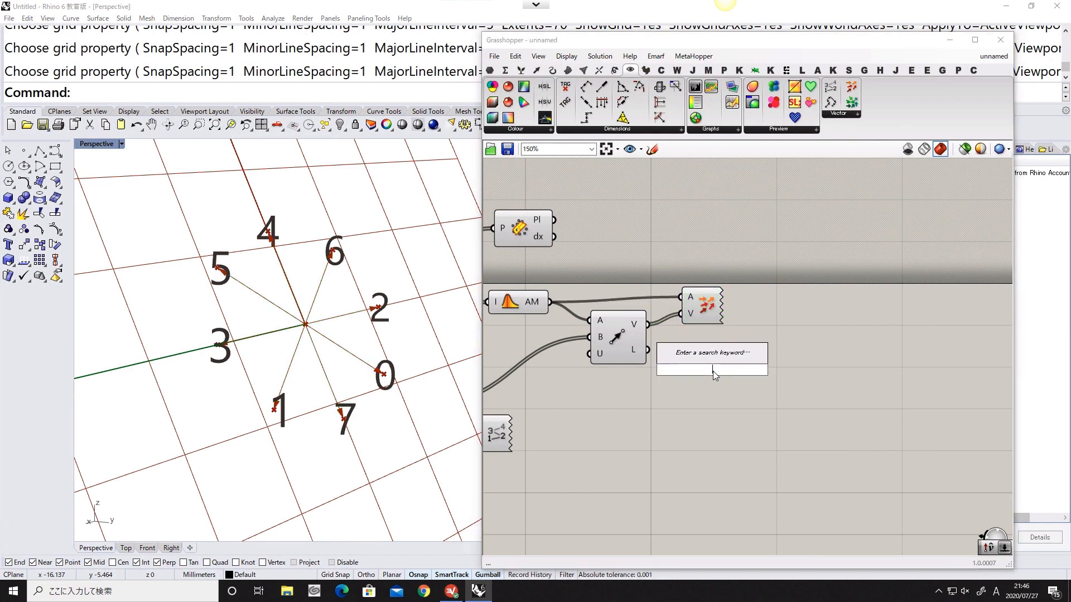
pyautogui.write('ui')
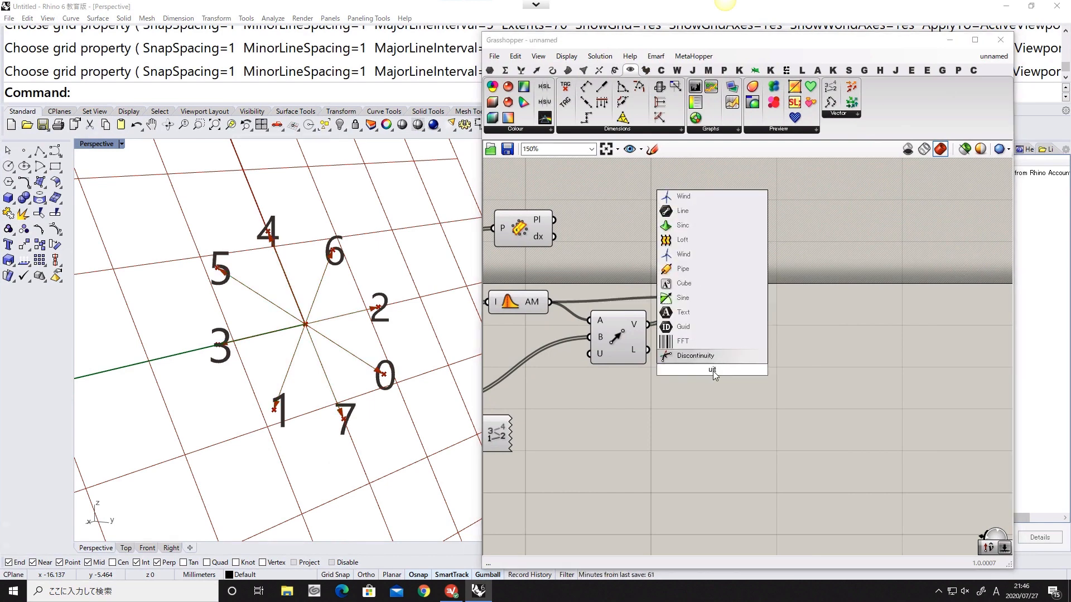
pyautogui.write('t')
pyautogui.doubleClick(687, 410)
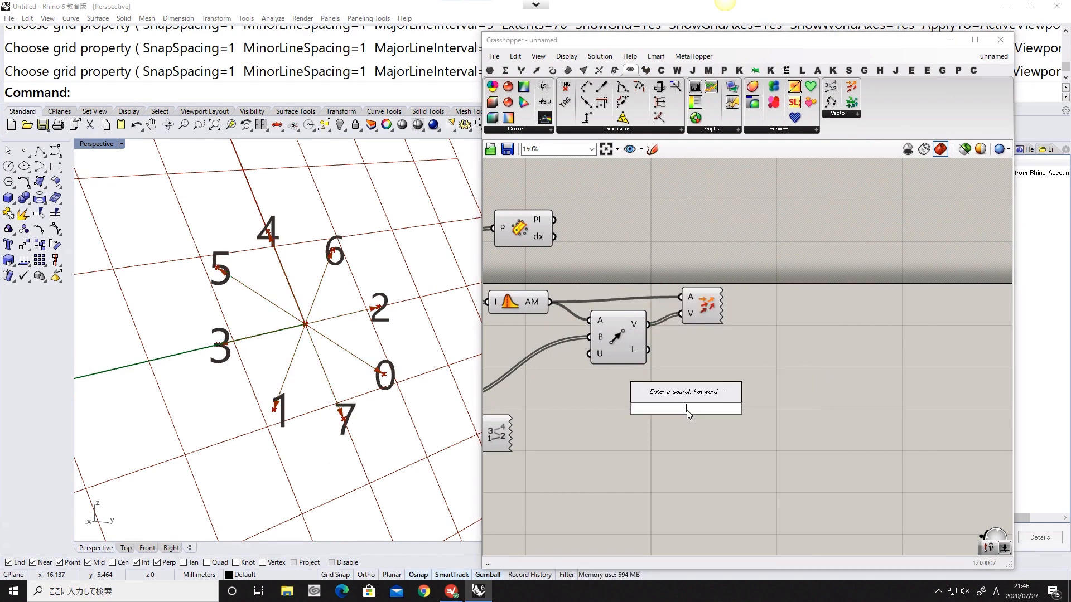
pyautogui.write('uni')
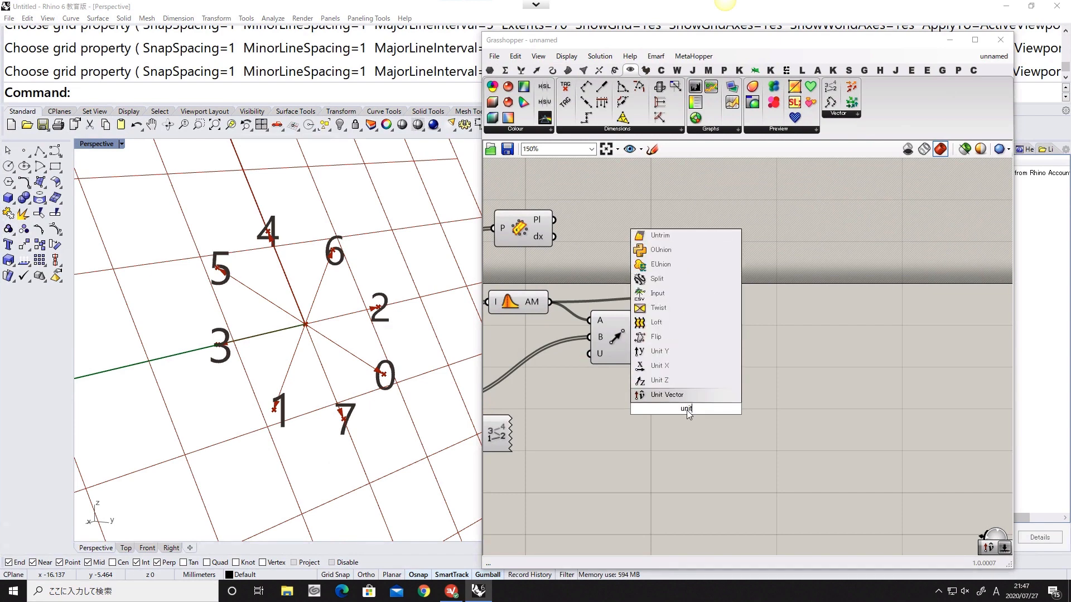
pyautogui.write('t')
pyautogui.press('Return')
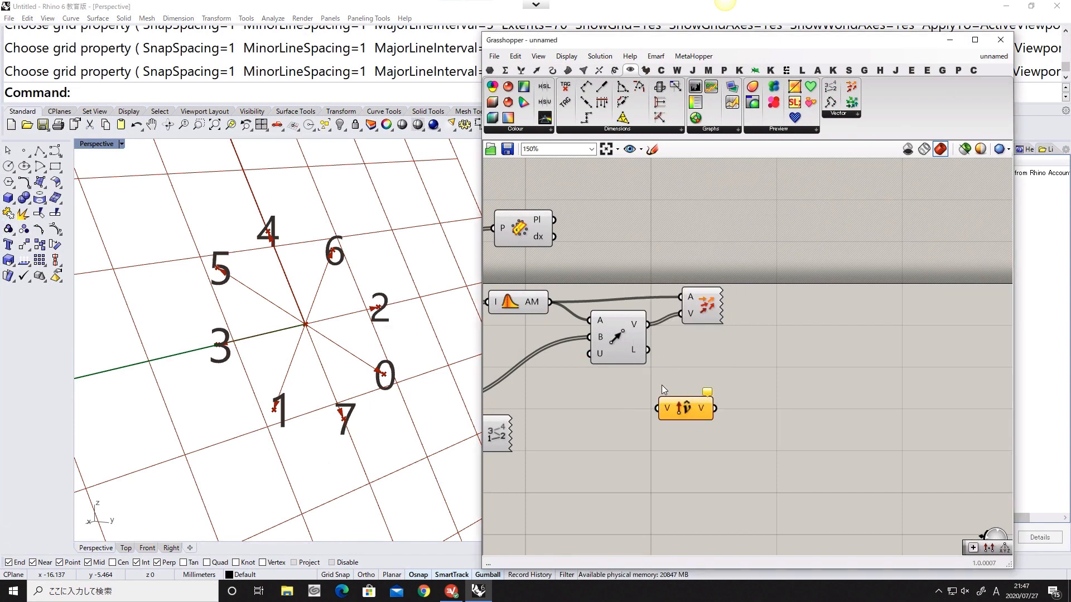
pyautogui.moveTo(647, 324); pyautogui.dragTo(657, 409)
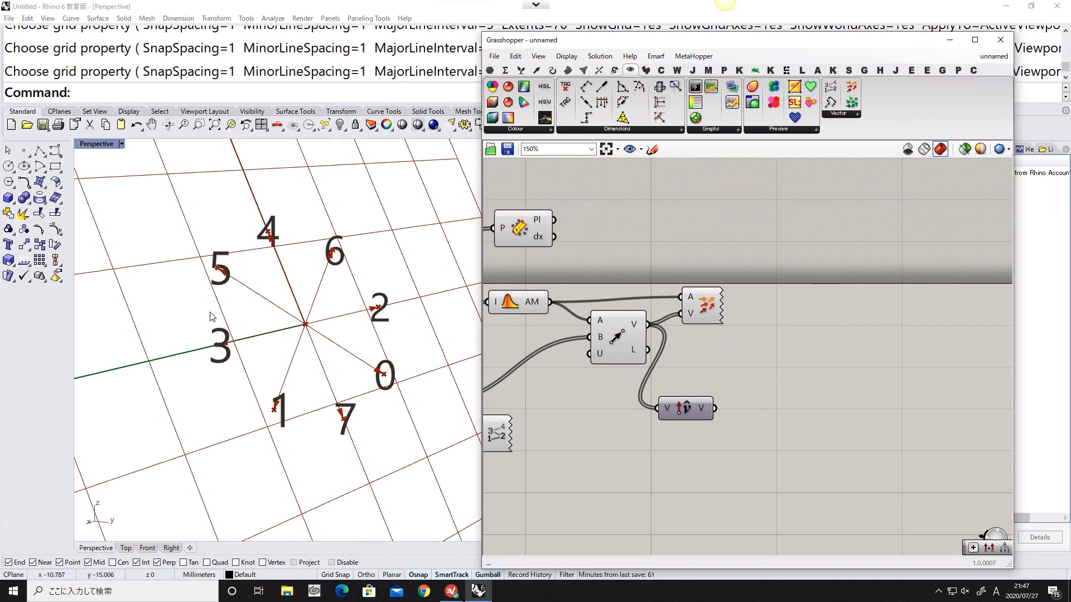
# Step: Draw a closed freeform control-point curve beside the numbered ring in the Perspective viewport
pyautogui.scroll(-3, 220, 354)
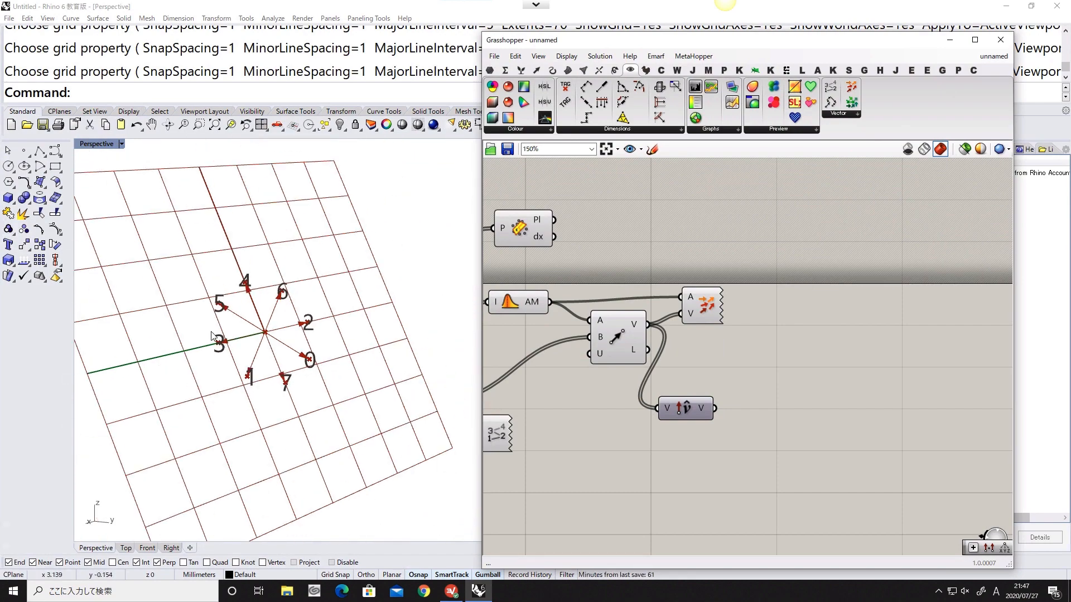
pyautogui.click(55, 151)
pyautogui.scroll(-5, 103, 178)
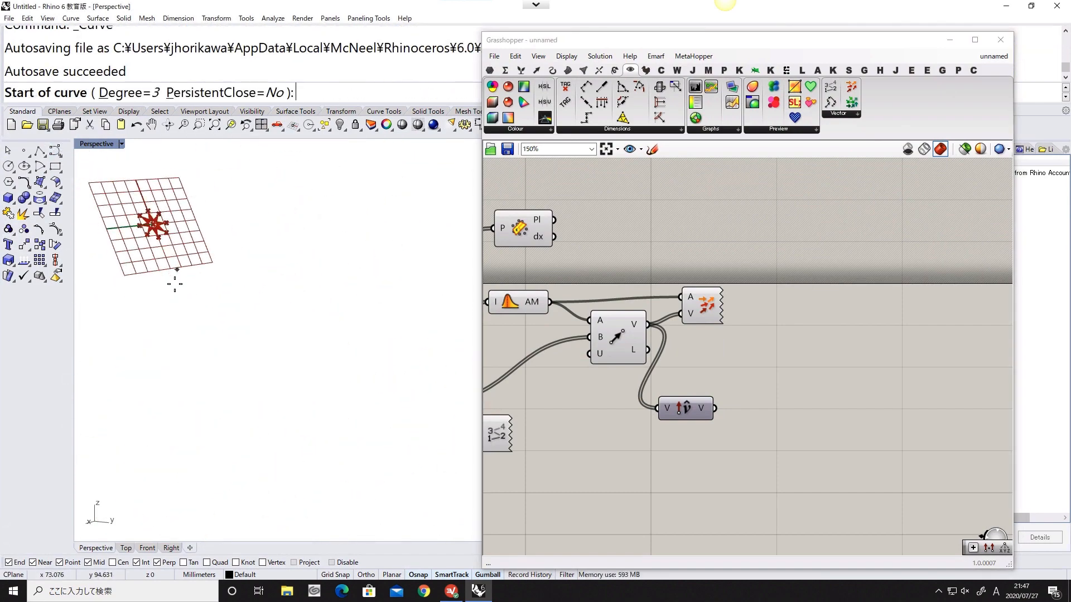
pyautogui.click(175, 294)
pyautogui.click(197, 211)
pyautogui.click(250, 206)
pyautogui.click(283, 247)
pyautogui.click(337, 319)
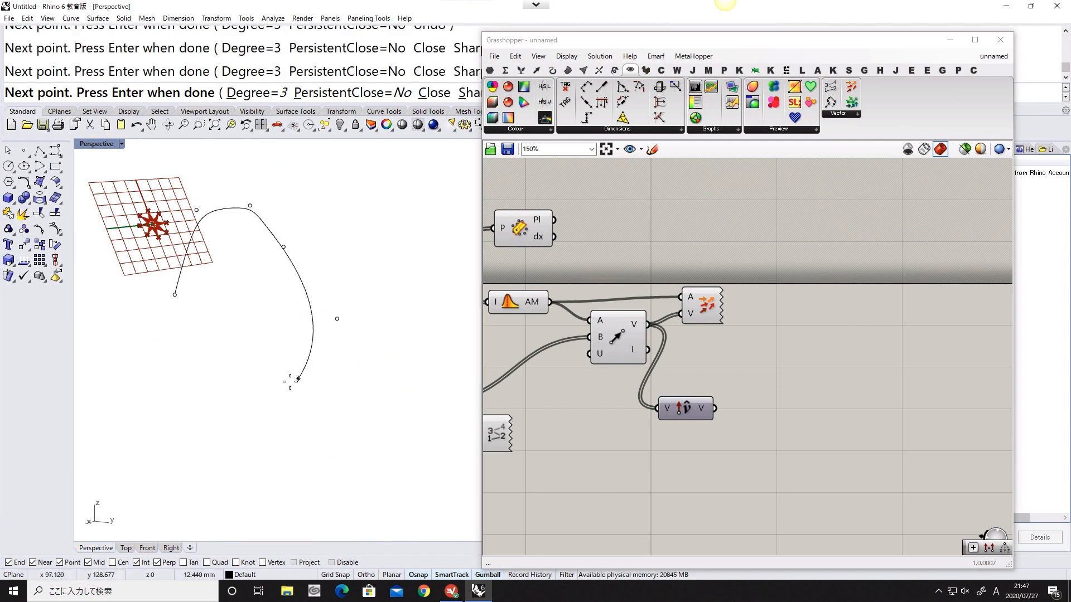
pyautogui.click(276, 380)
pyautogui.click(244, 329)
pyautogui.click(162, 322)
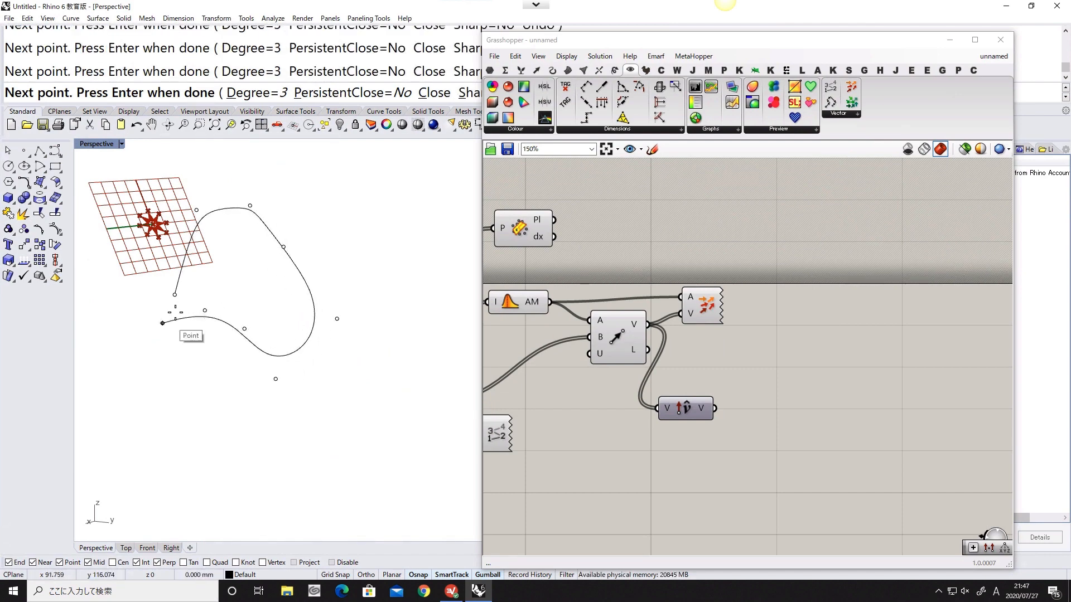
pyautogui.click(174, 294)
# Step: Delete the closed freeform curve from the Rhino model
pyautogui.moveTo(207, 310); pyautogui.dragTo(240, 365, button='right')
pyautogui.click(248, 360)
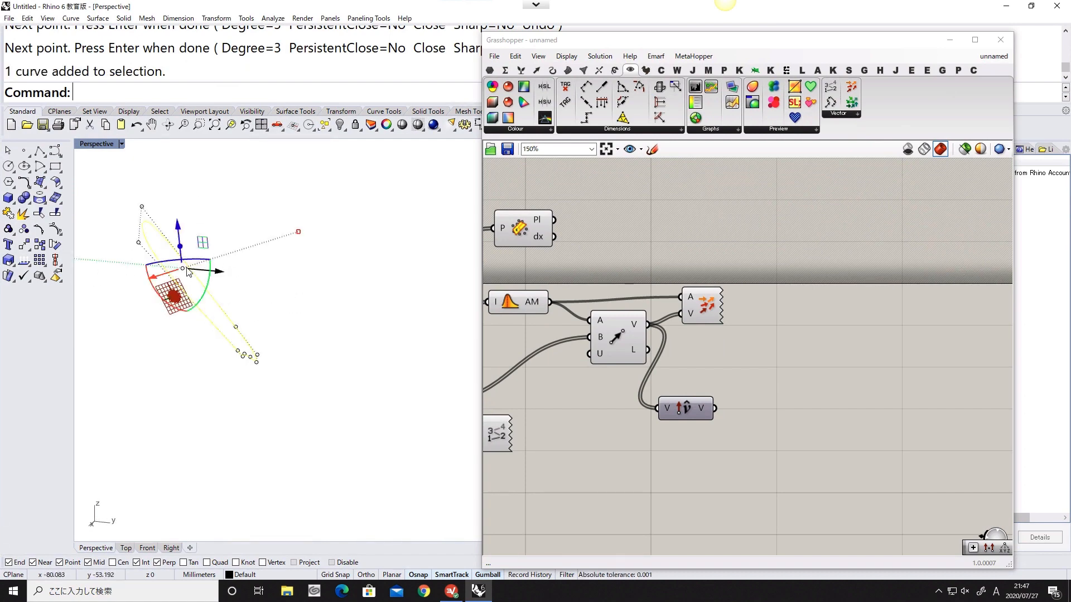
pyautogui.press('Delete')
pyautogui.scroll(8, 188, 272)
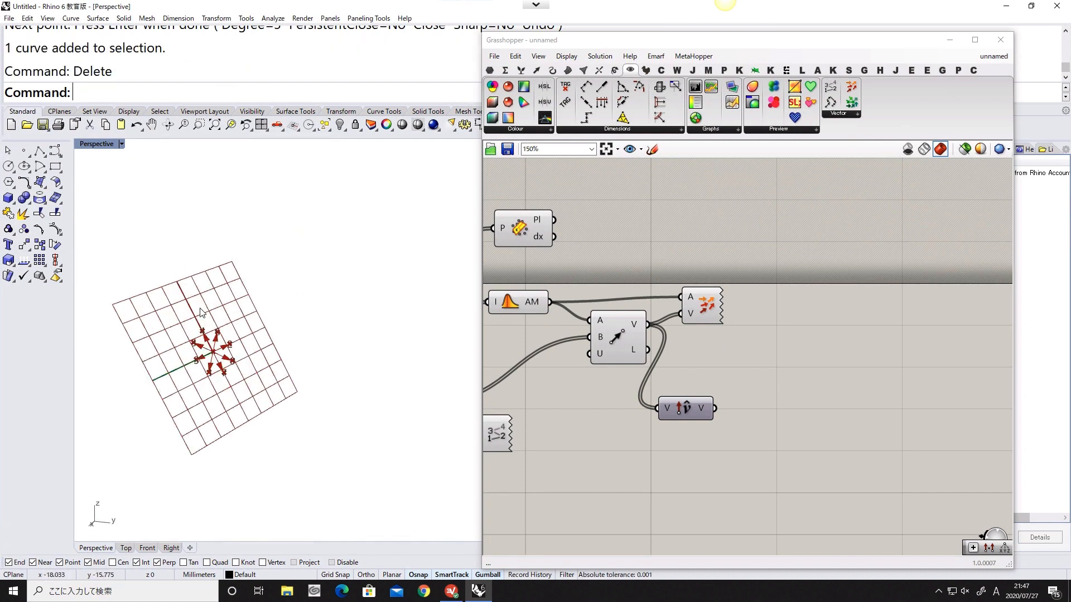
pyautogui.scroll(3, 201, 313)
pyautogui.keyDown('shift'); pyautogui.moveTo(200, 345); pyautogui.dragTo(241, 300, button='right'); pyautogui.keyUp('shift')
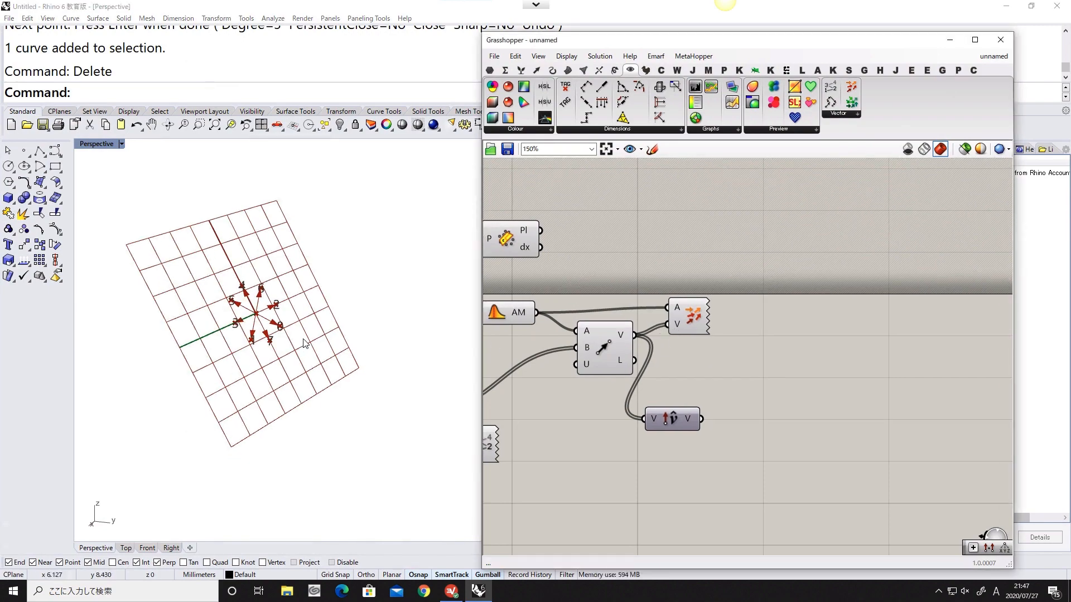
pyautogui.scroll(5, 301, 338)
pyautogui.keyDown('shift'); pyautogui.moveTo(277, 325); pyautogui.dragTo(344, 350, button='right'); pyautogui.keyUp('shift')
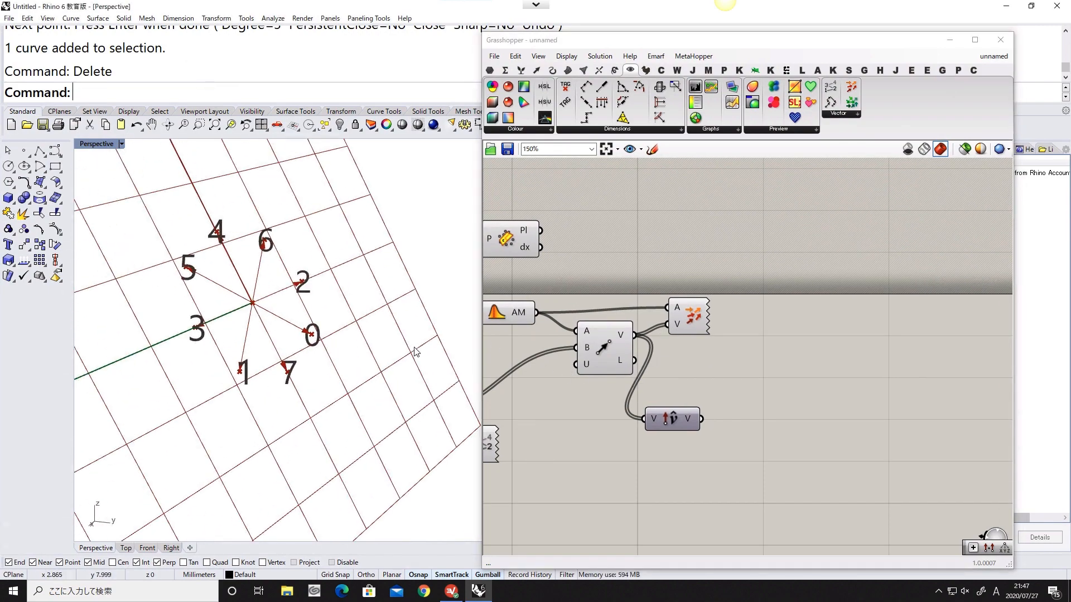
# Step: Rearrange Vector 2Pt and Unit Vector so that Unit Vector sits beside Vector 2Pt, just below Vector Display
pyautogui.moveTo(618, 348); pyautogui.dragTo(607, 370)
pyautogui.moveTo(615, 355)
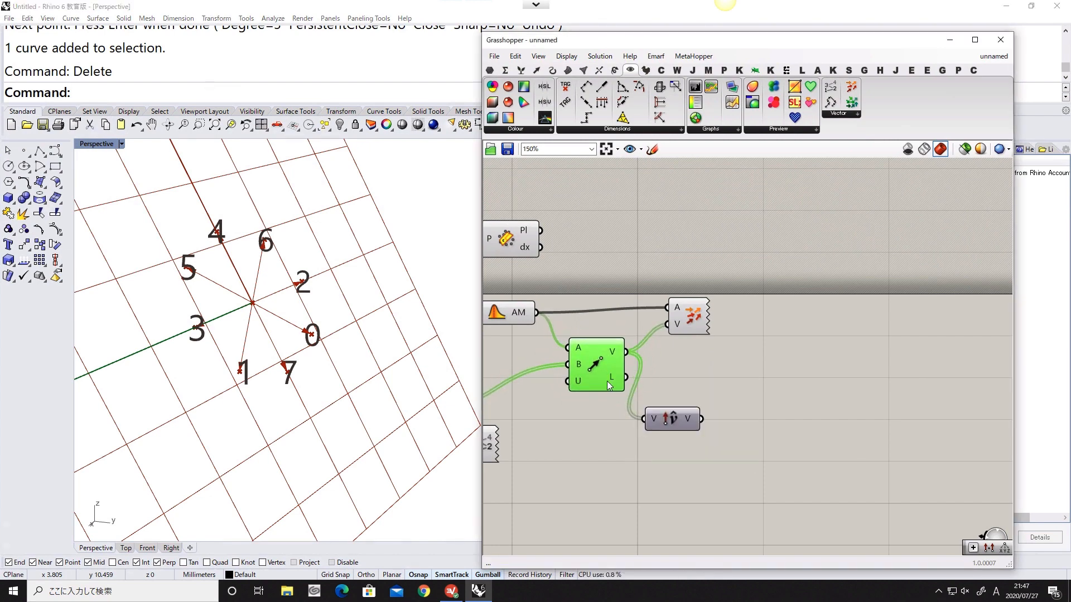
pyautogui.moveTo(667, 417); pyautogui.dragTo(687, 374)
pyautogui.click(671, 326)
pyautogui.moveTo(687, 373); pyautogui.dragTo(607, 379, button='right')
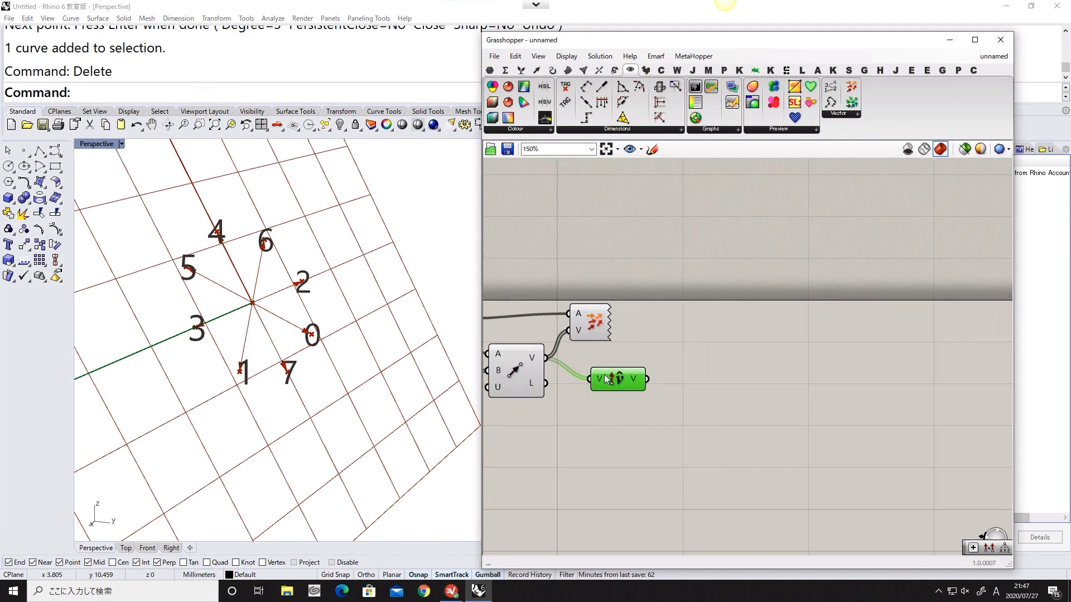
pyautogui.moveTo(609, 383); pyautogui.dragTo(620, 383)
pyautogui.moveTo(612, 353); pyautogui.dragTo(750, 371, button='right')
pyautogui.scroll(-2, 732, 366)
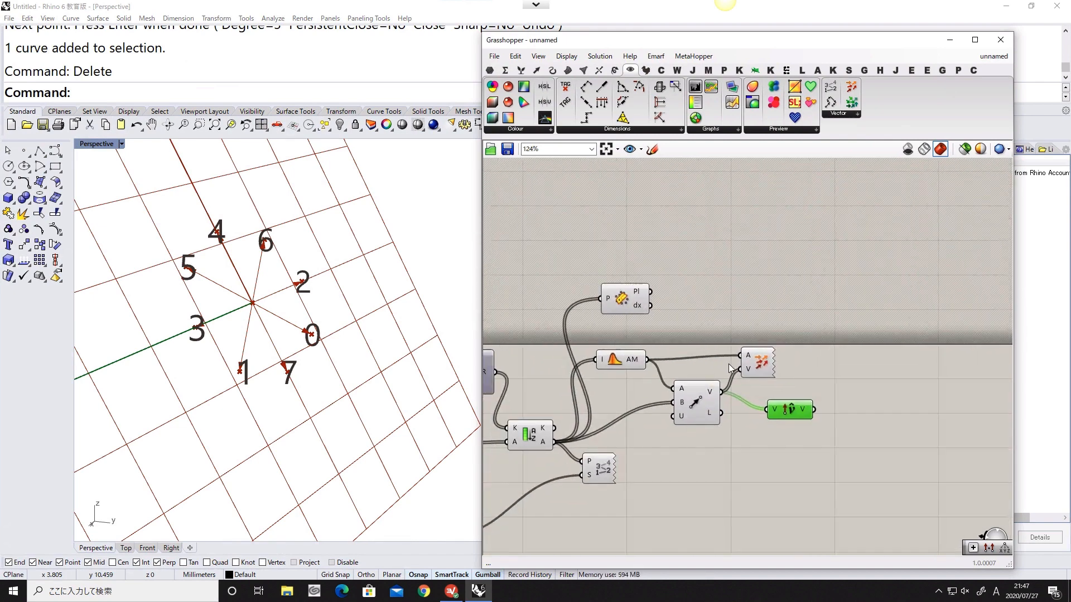
pyautogui.scroll(1, 637, 323)
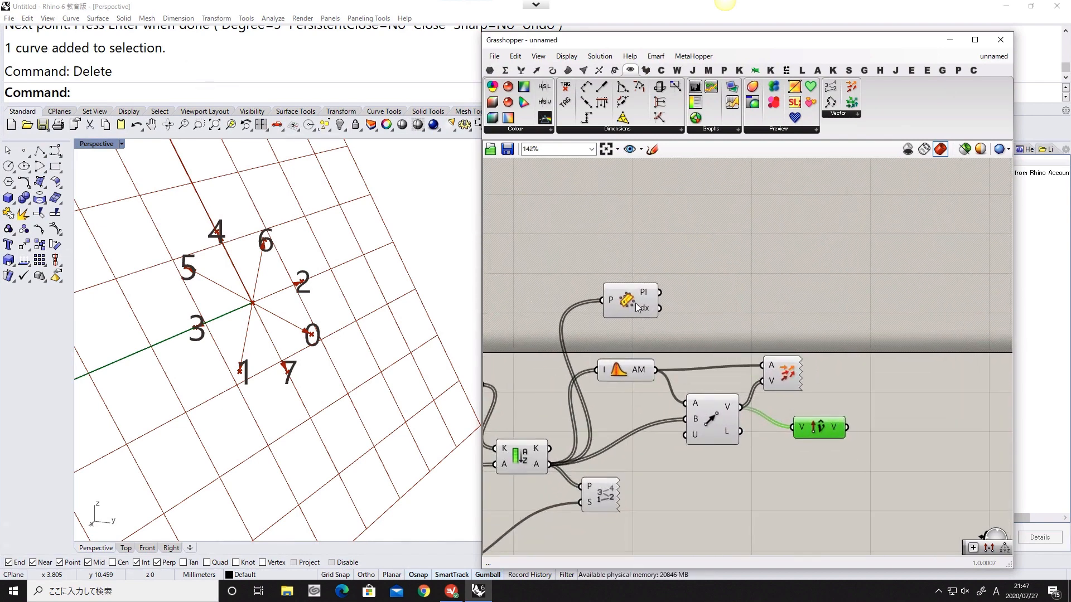
# Step: Highlight the Plane Fit component and examine its fitted plane and axes against the numbered points from several angles
pyautogui.click(636, 304)
pyautogui.moveTo(637, 300); pyautogui.dragTo(638, 294)
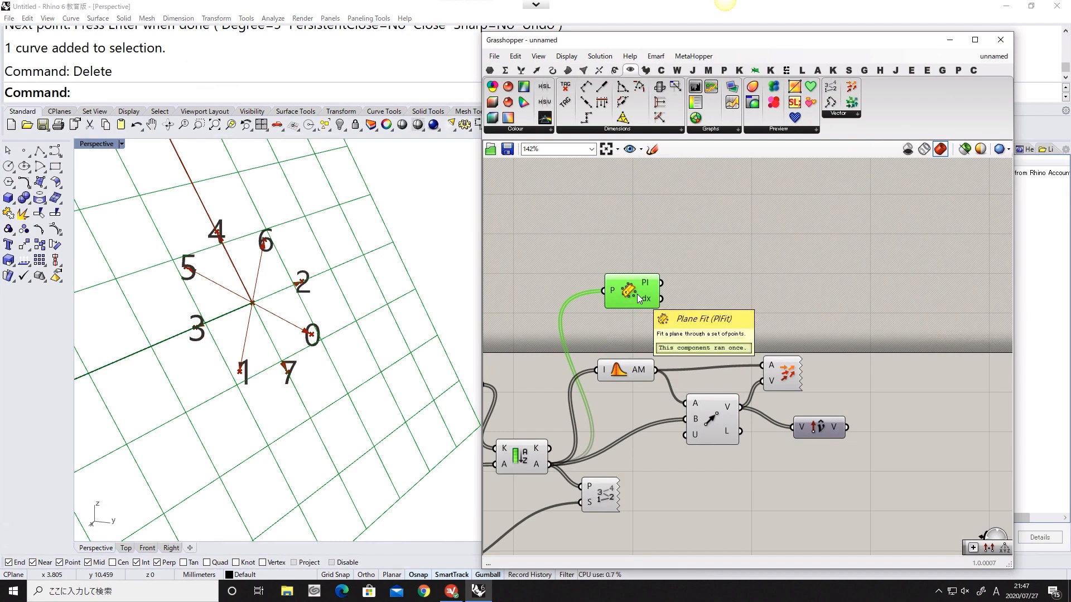
pyautogui.moveTo(637, 294)
pyautogui.mouseDown()
pyautogui.moveTo(651, 297)
pyautogui.moveTo(631, 292)
pyautogui.mouseUp()
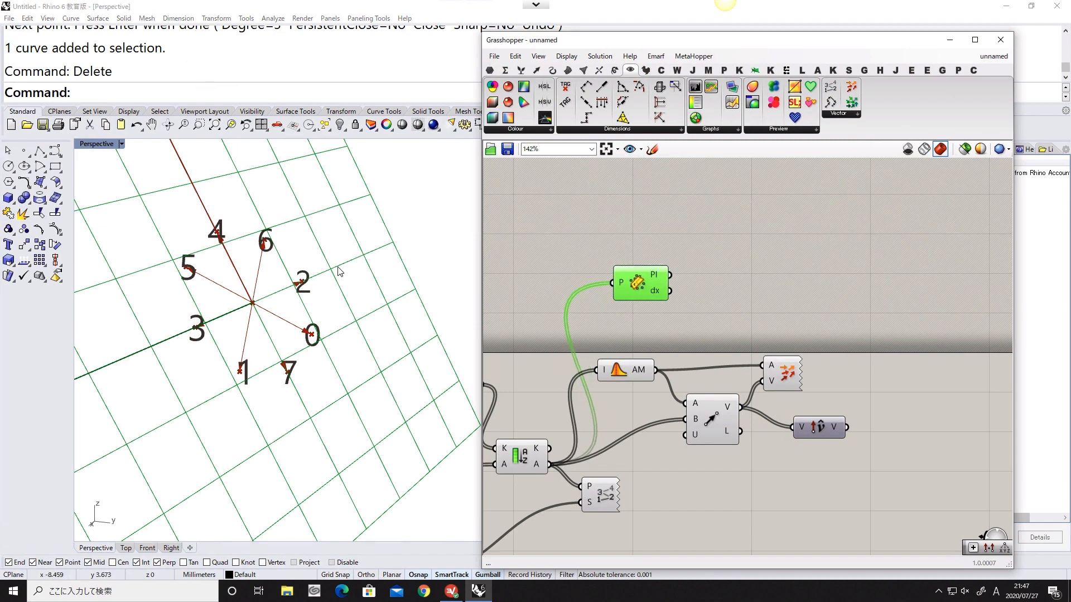
pyautogui.moveTo(380, 241); pyautogui.dragTo(325, 271, button='right')
pyautogui.middleClick(654, 284)
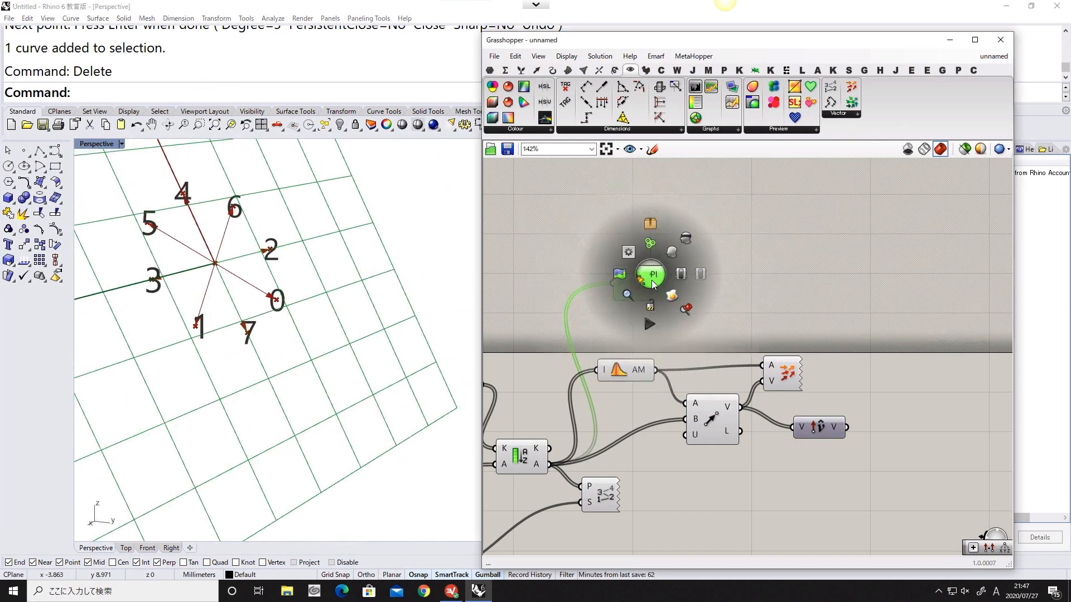
pyautogui.click(688, 310)
pyautogui.moveTo(669, 310); pyautogui.dragTo(580, 326, button='right')
pyautogui.keyDown('shift'); pyautogui.moveTo(469, 339); pyautogui.dragTo(325, 329, button='right'); pyautogui.keyUp('shift')
pyautogui.scroll(5, 342, 346)
pyautogui.scroll(4, 338, 341)
pyautogui.scroll(-4, 325, 329)
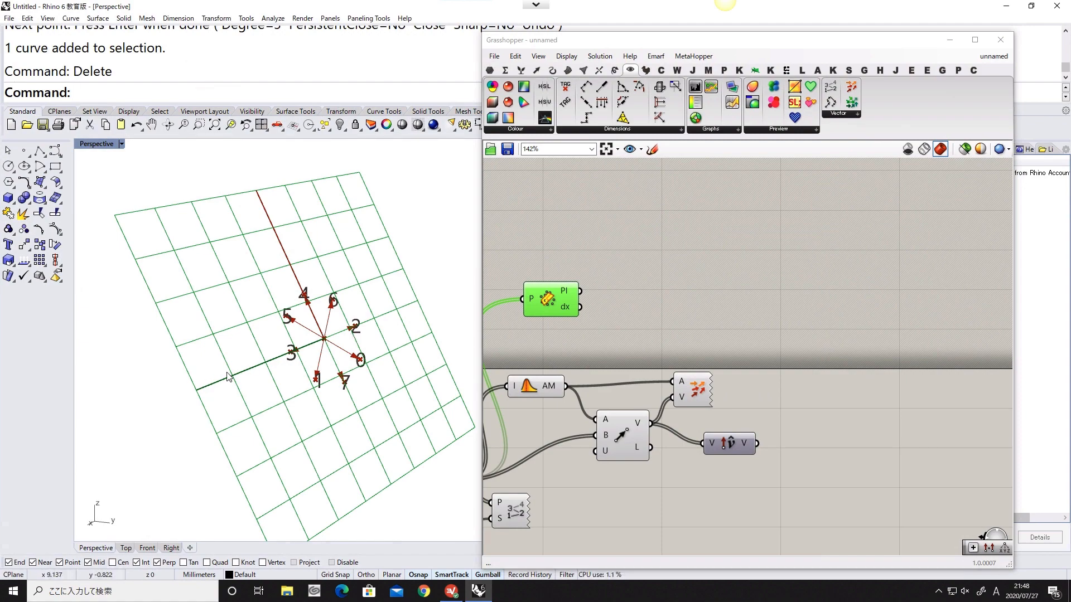
pyautogui.moveTo(186, 406); pyautogui.dragTo(304, 355, button='right')
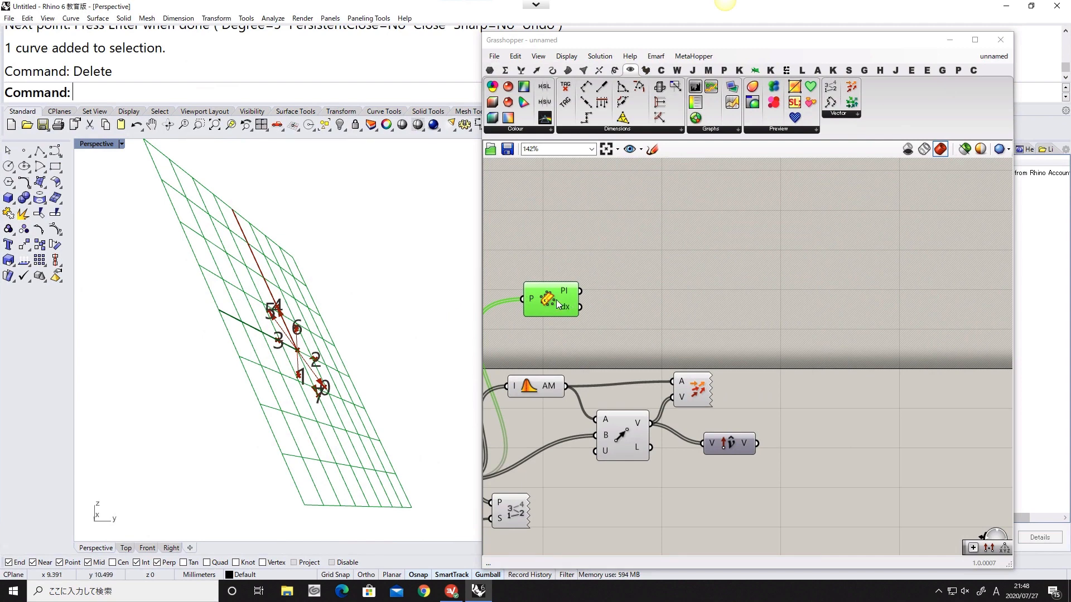
# Step: Add a Deconstruct Plane component beside Plane Fit and feed it the Pl output
pyautogui.moveTo(556, 300); pyautogui.dragTo(554, 311)
pyautogui.moveTo(614, 309); pyautogui.dragTo(662, 310, button='right')
pyautogui.doubleClick(686, 301)
pyautogui.write('decontr')
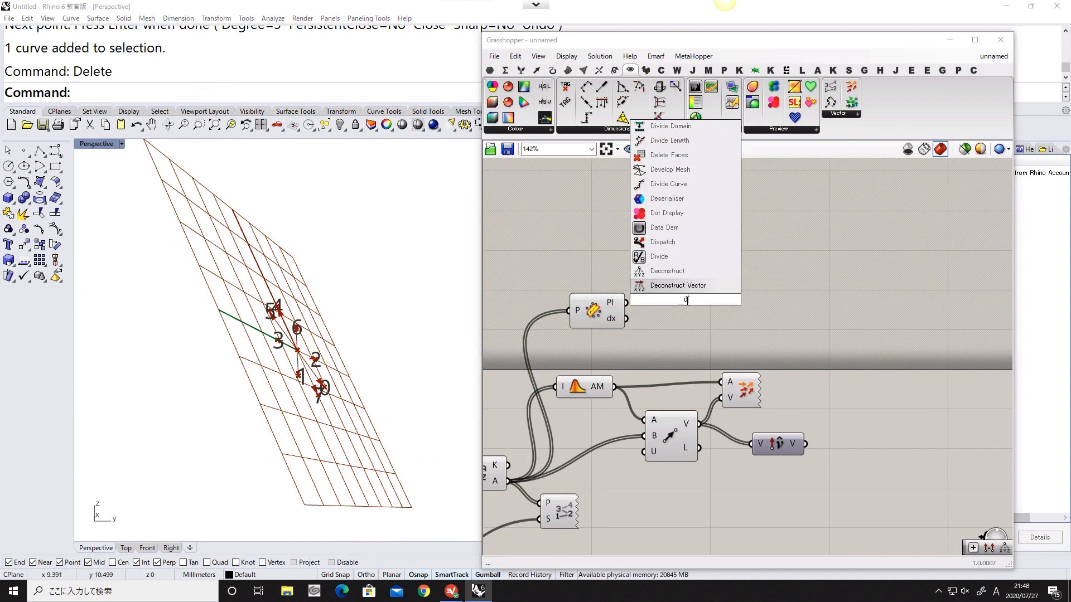
pyautogui.press('BackSpace')
pyautogui.press('BackSpace')
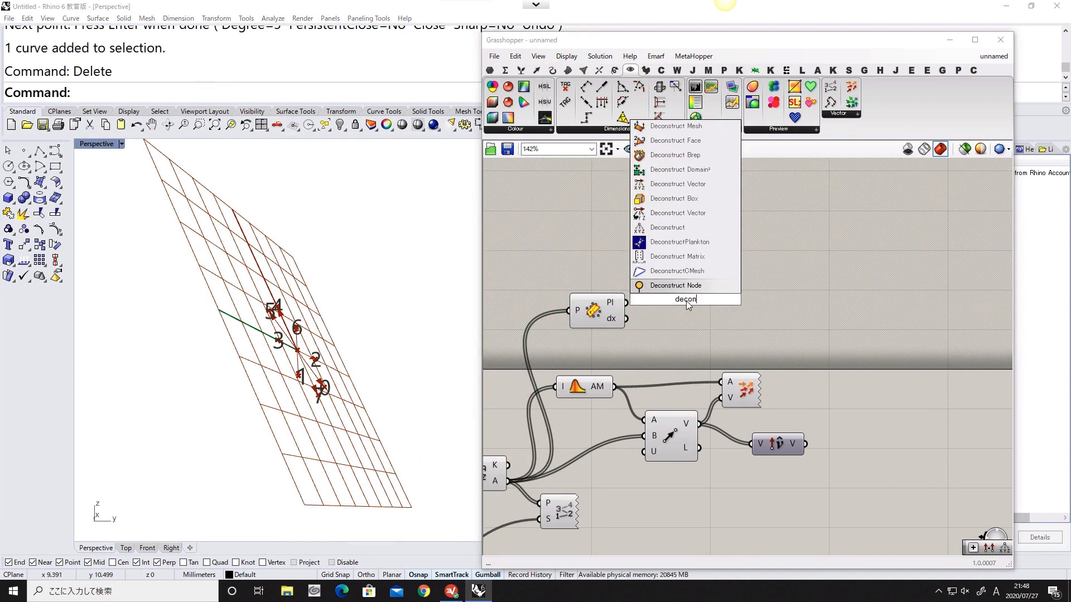
pyautogui.write('struct pla')
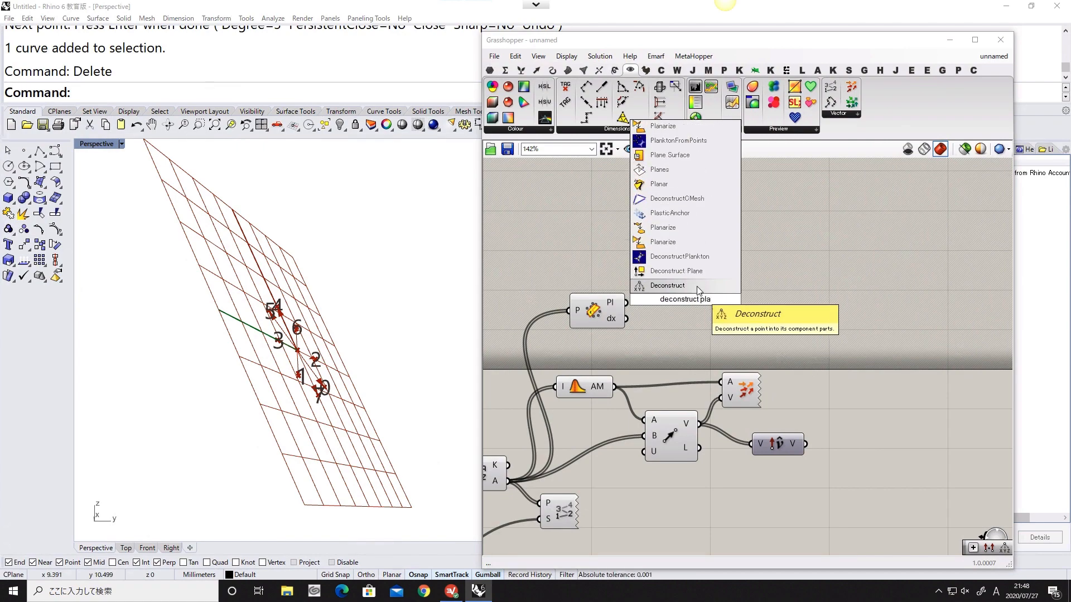
pyautogui.click(696, 272)
pyautogui.moveTo(626, 303); pyautogui.dragTo(661, 302)
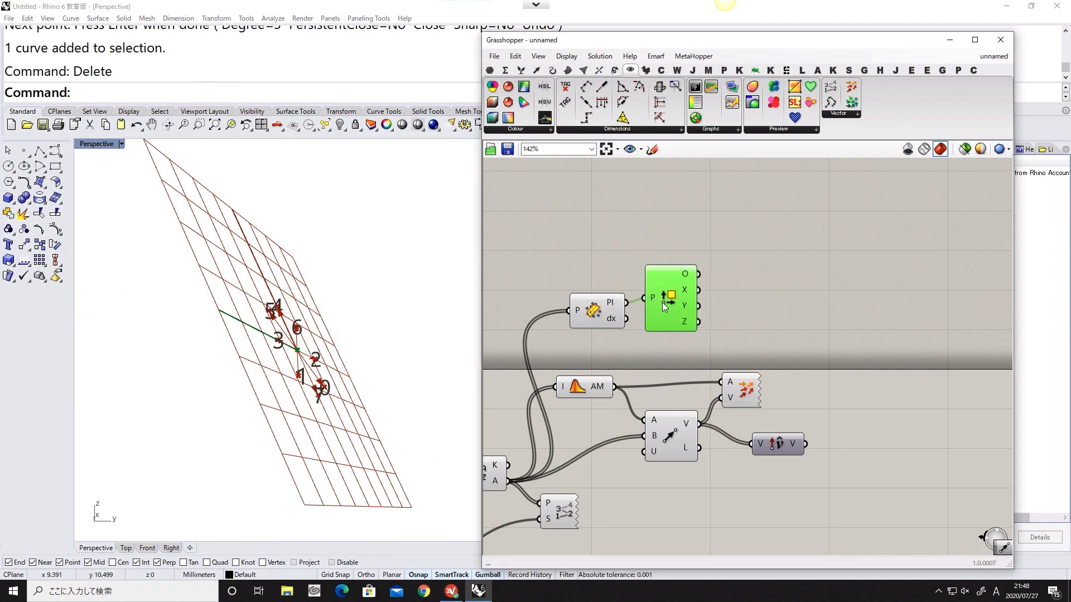
pyautogui.moveTo(457, 311); pyautogui.dragTo(435, 322, button='right')
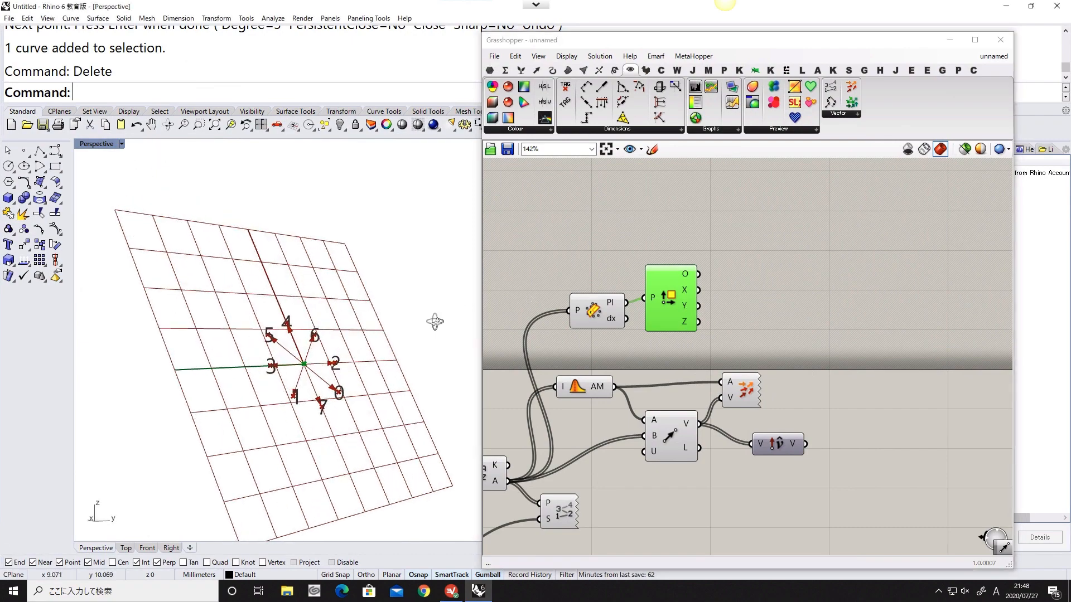
# Step: Add a second Vector Display anchored at Deconstruct Plane's O output and showing its X output
pyautogui.moveTo(617, 326); pyautogui.dragTo(578, 347, button='right')
pyautogui.doubleClick(682, 314)
pyautogui.write('vec')
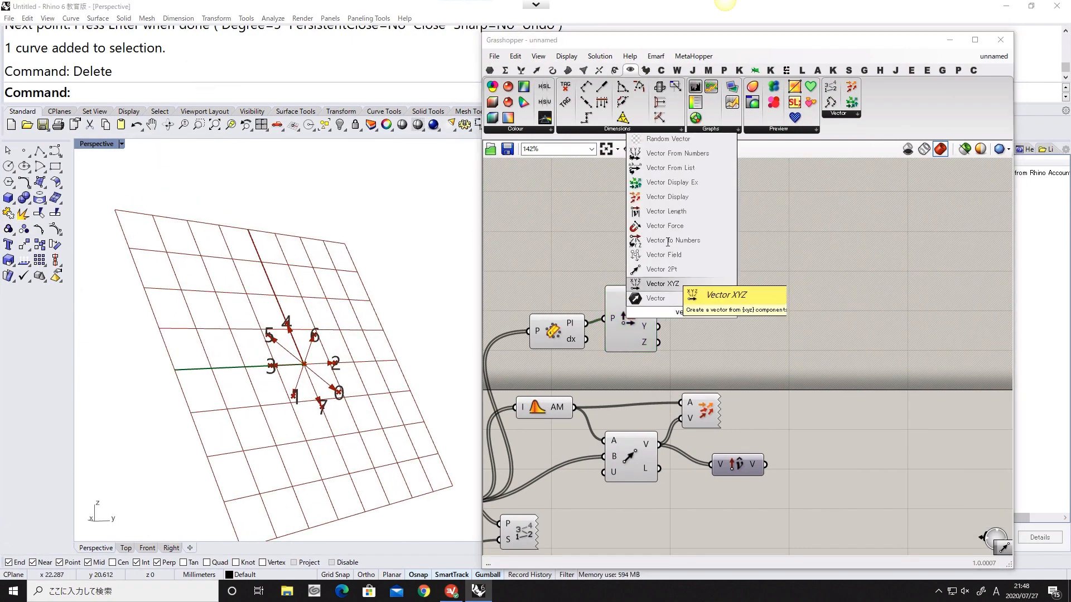
pyautogui.click(641, 182)
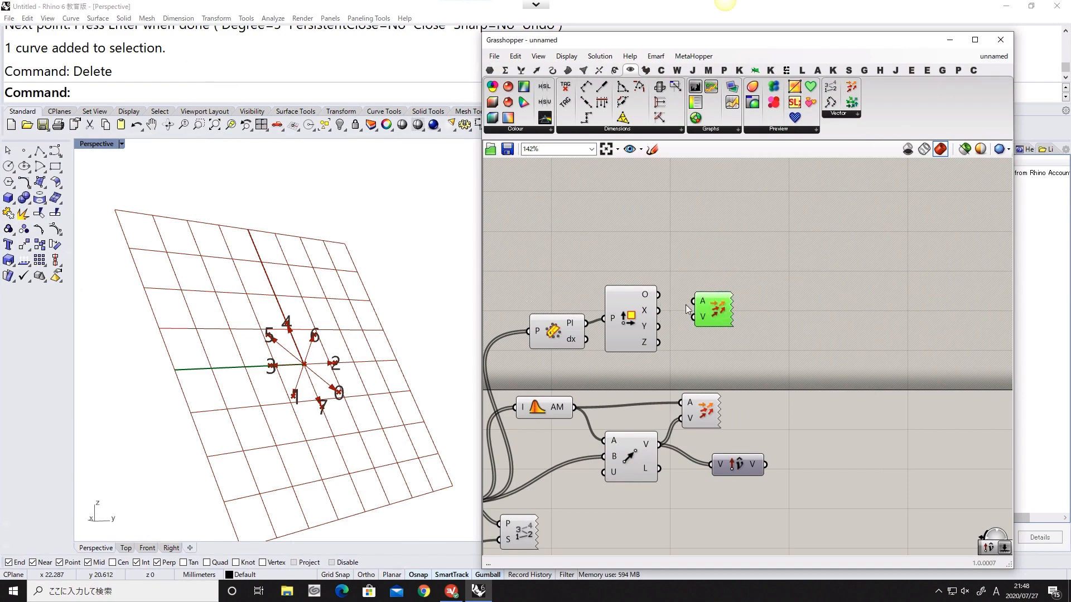
pyautogui.moveTo(659, 294); pyautogui.dragTo(703, 310)
pyautogui.scroll(5, 307, 301)
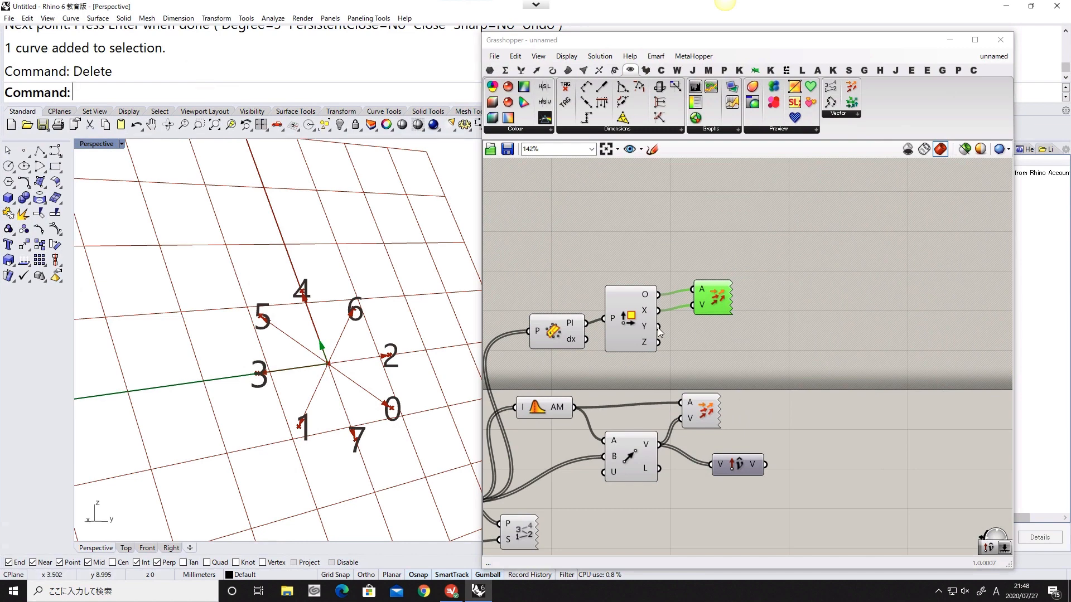
# Step: Switch the upper Vector Display's V input to Deconstruct Plane's Y output and then to Z to inspect both axes
pyautogui.moveTo(659, 326); pyautogui.dragTo(693, 305)
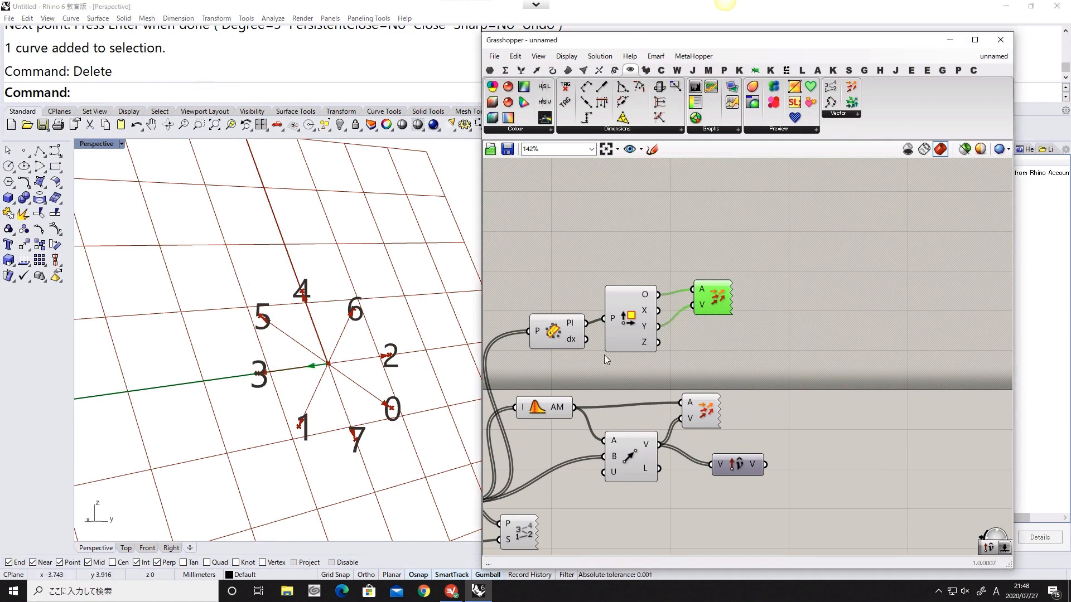
pyautogui.moveTo(659, 342); pyautogui.dragTo(693, 305)
pyautogui.moveTo(256, 312); pyautogui.dragTo(305, 398, button='right')
pyautogui.moveTo(688, 341); pyautogui.dragTo(615, 338, button='right')
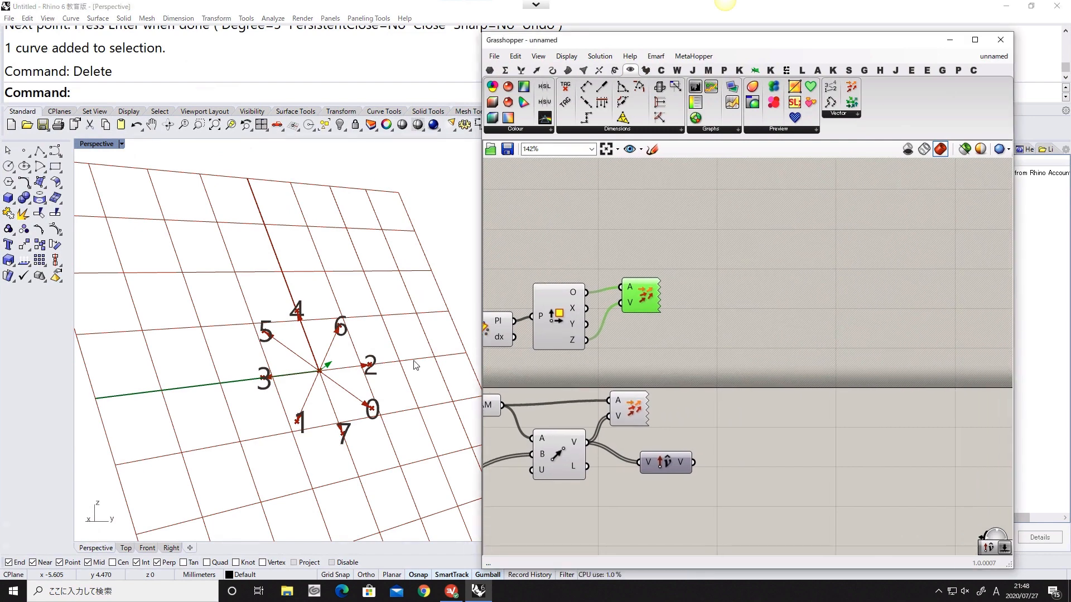
# Step: Reconnect Deconstruct Plane's X output to the upper Vector Display's V input and shift that component slightly
pyautogui.moveTo(633, 293)
pyautogui.mouseDown()
pyautogui.moveTo(641, 289)
pyautogui.moveTo(628, 299)
pyautogui.mouseUp()
pyautogui.moveTo(644, 292); pyautogui.dragTo(645, 296)
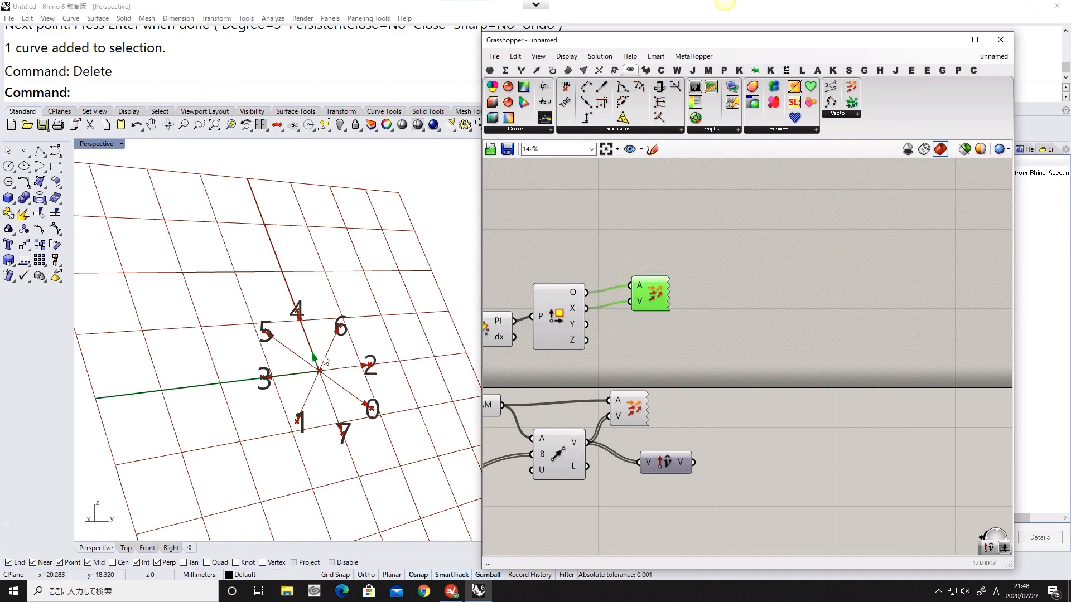
pyautogui.moveTo(313, 366); pyautogui.dragTo(285, 366, button='right')
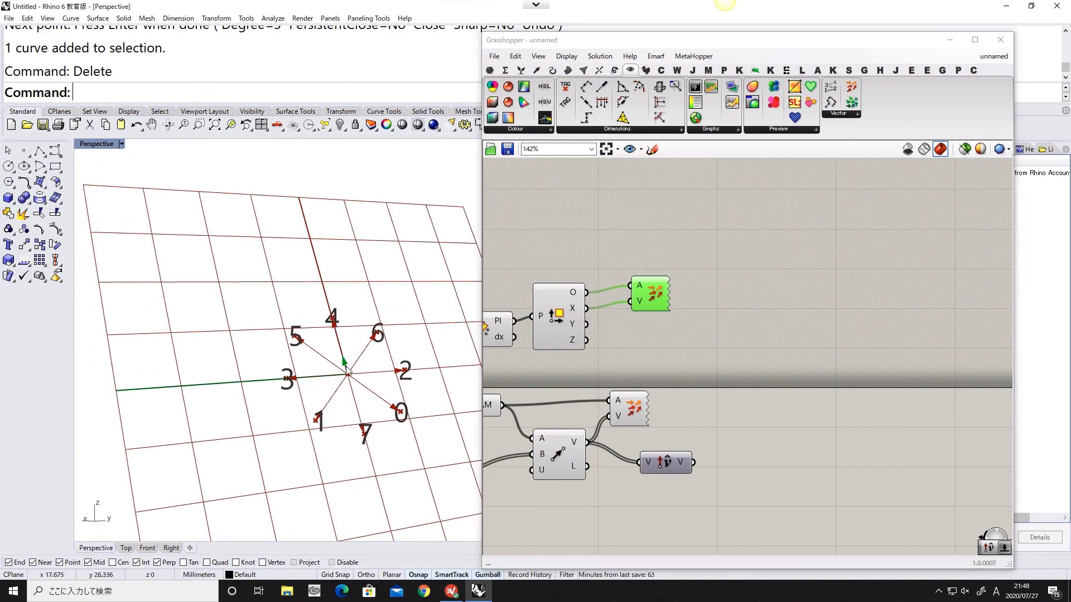
pyautogui.keyDown('shift'); pyautogui.moveTo(378, 366); pyautogui.dragTo(328, 370, button='right'); pyautogui.keyUp('shift')
# Step: Move the Unit Vector component slightly farther away from Vector 2Pt
pyautogui.moveTo(657, 468); pyautogui.dragTo(673, 463)
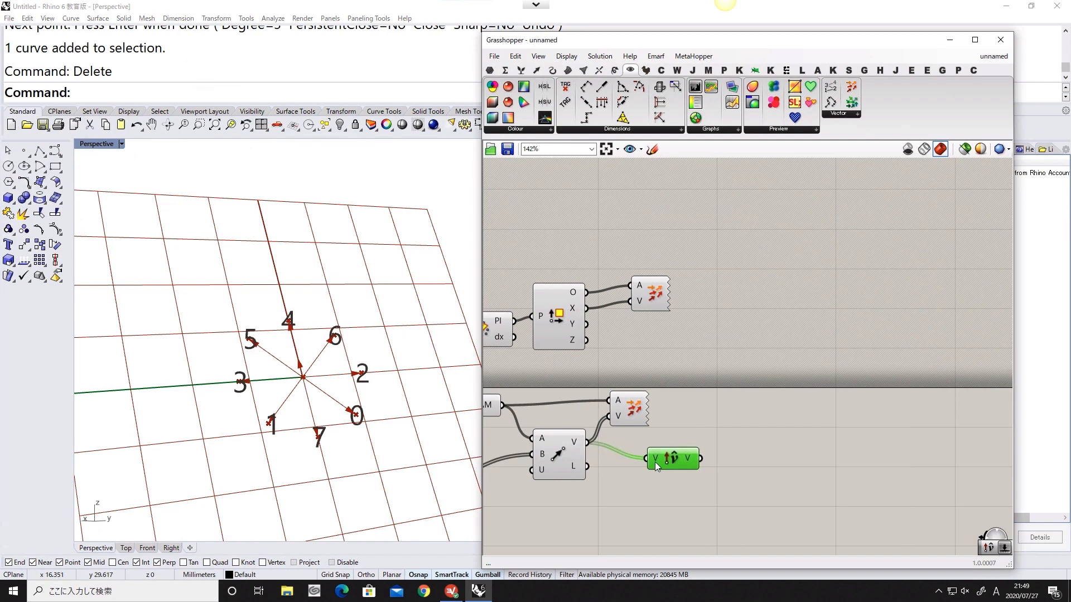
pyautogui.moveTo(571, 466); pyautogui.dragTo(611, 467, button='right')
pyautogui.click(611, 466)
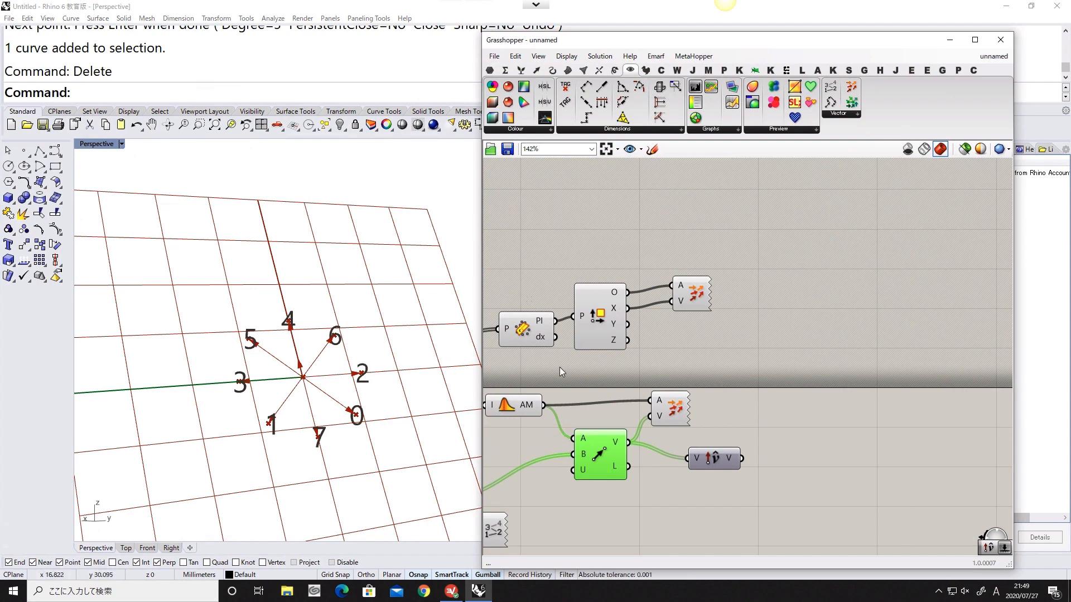
pyautogui.moveTo(767, 376); pyautogui.dragTo(753, 378, button='right')
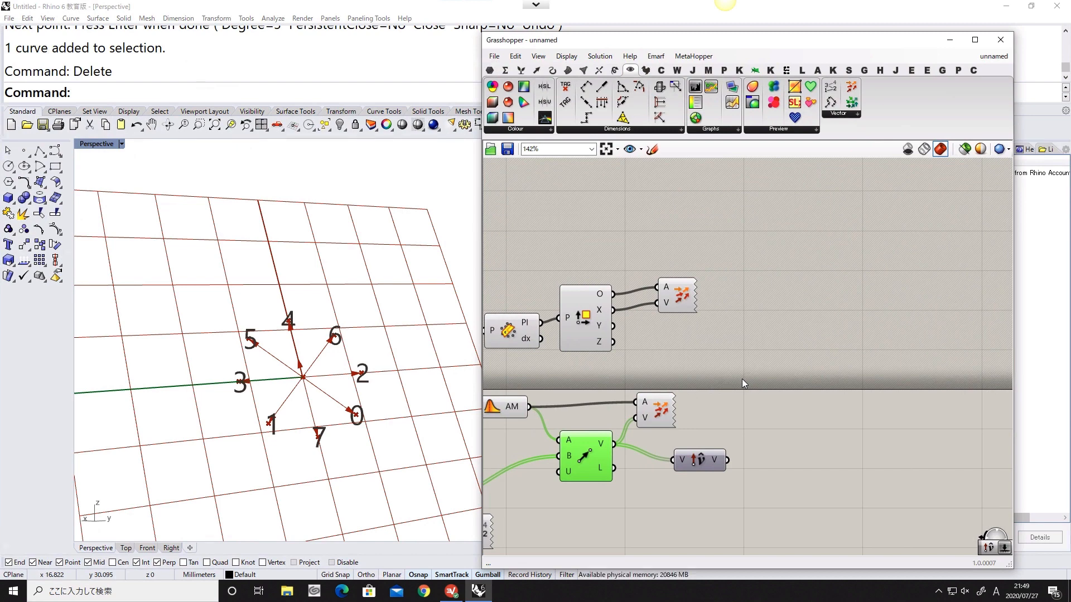
pyautogui.doubleClick(731, 363)
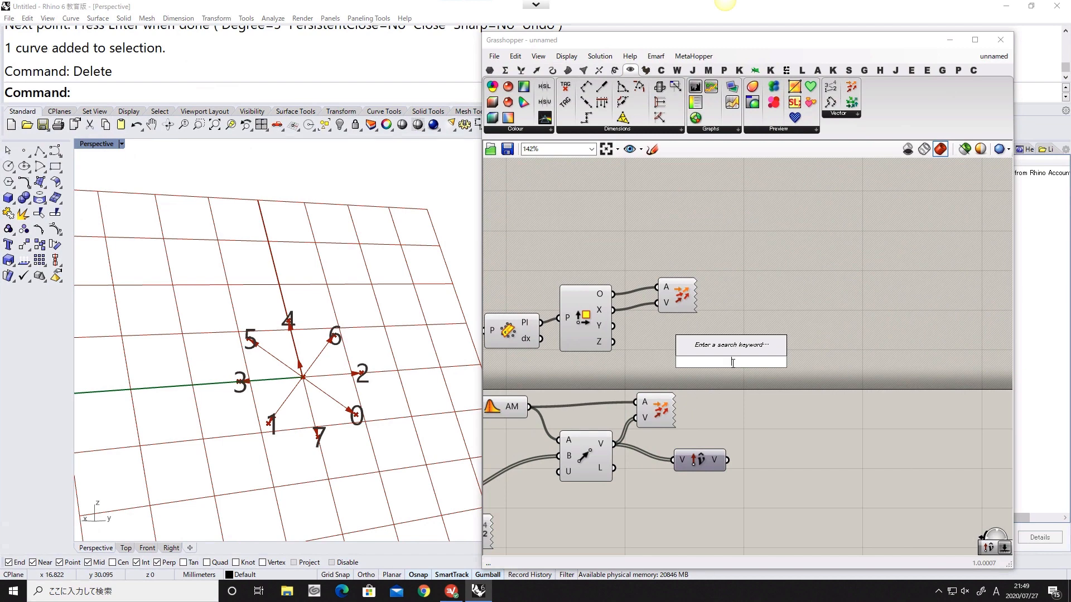
pyautogui.write('arac')
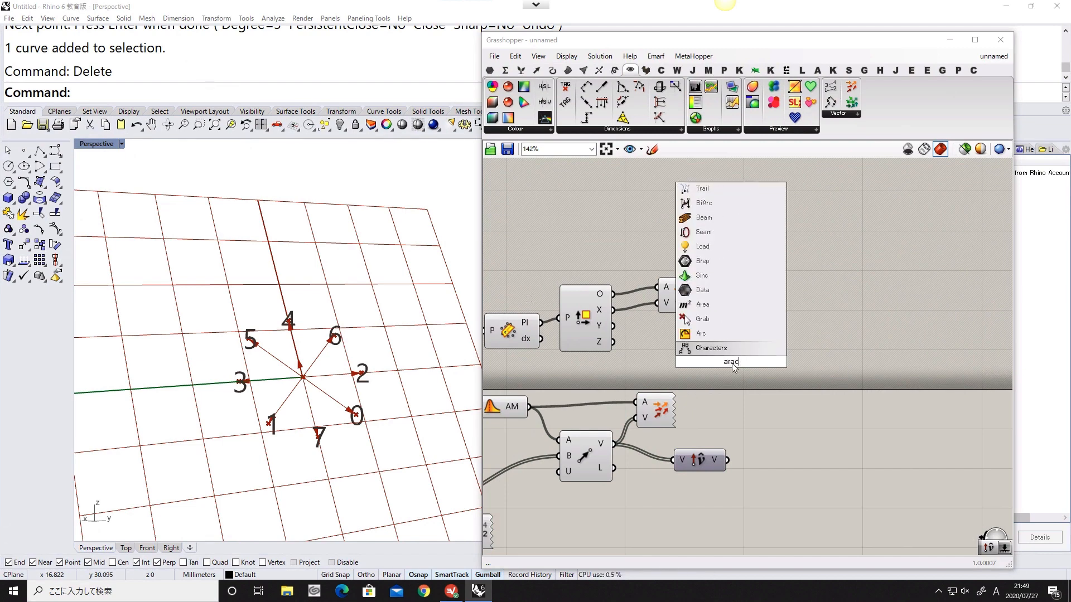
pyautogui.press('BackSpace')
pyautogui.press('BackSpace')
pyautogui.press('BackSpace')
pyautogui.press('BackSpace')
pyautogui.write('arc')
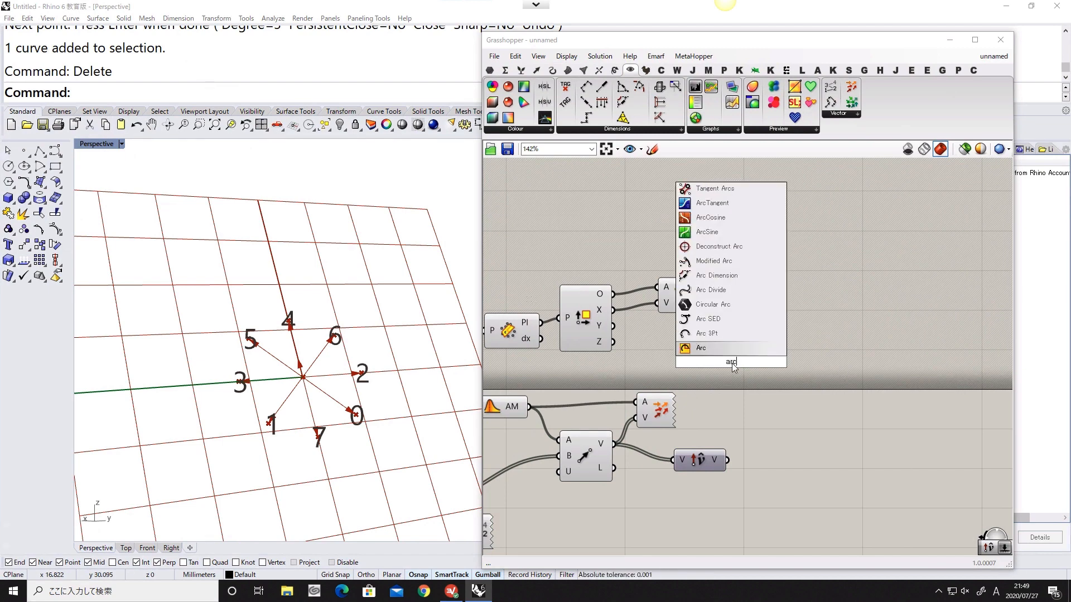
pyautogui.write('ta')
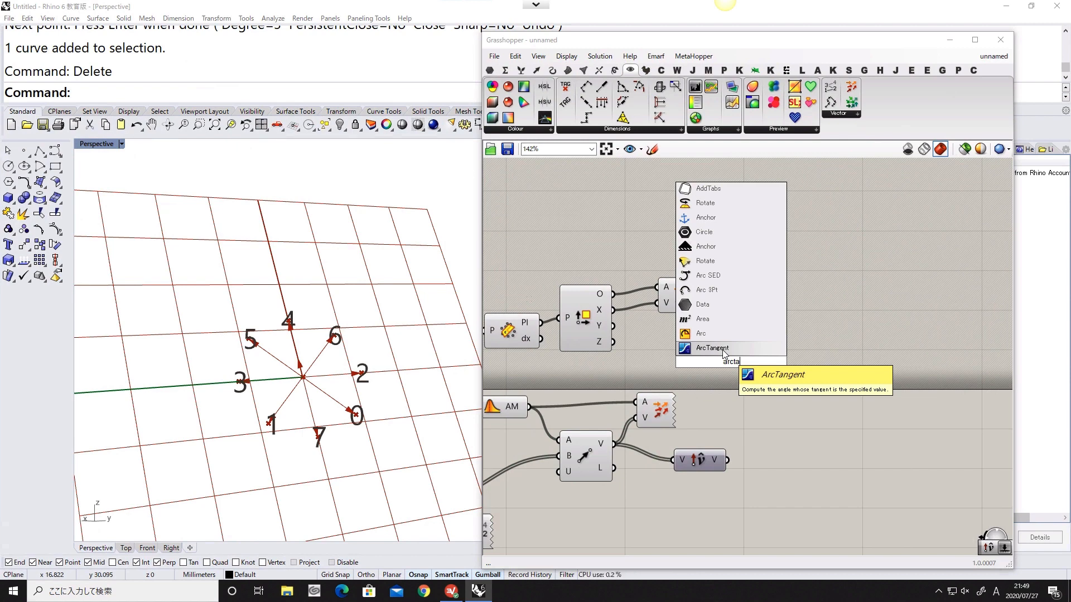
pyautogui.click(734, 377)
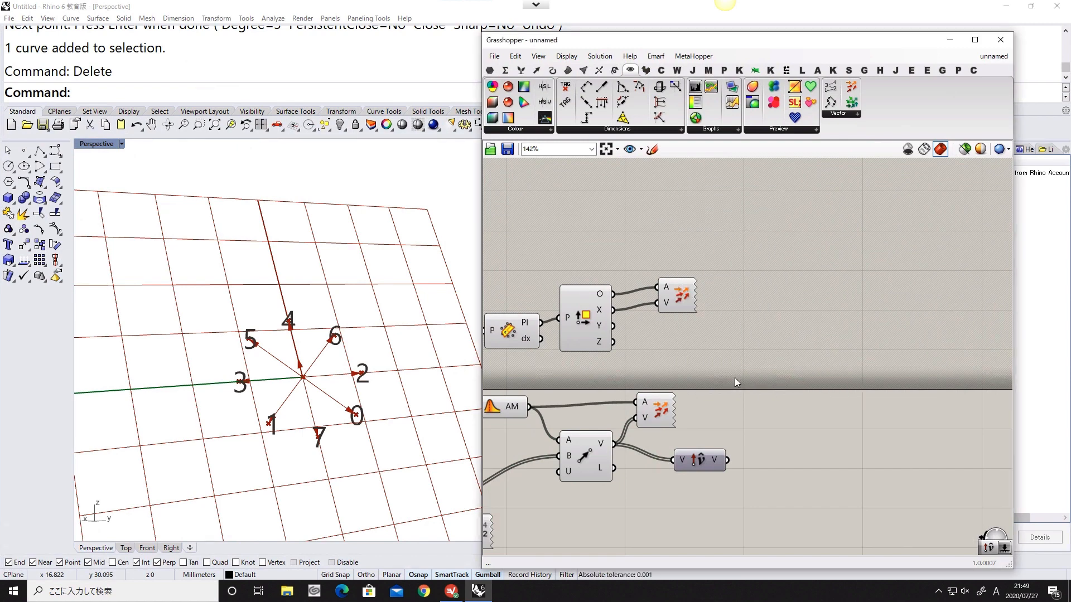
# Step: Add a GhPython Script component to the canvas and place it between the upper Vector Display and Unit Vector
pyautogui.doubleClick(735, 377)
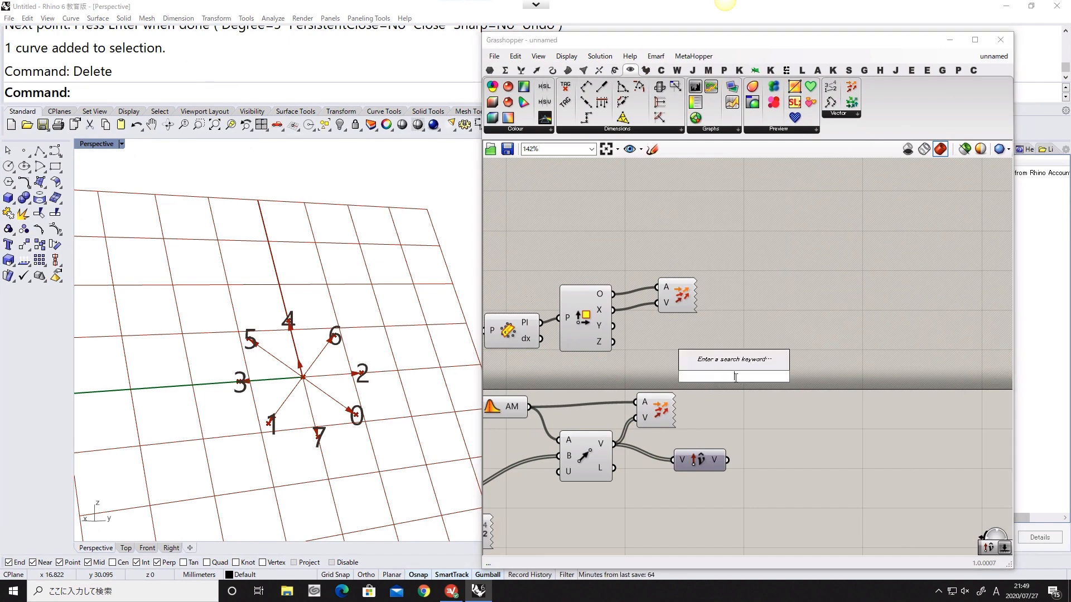
pyautogui.write('python')
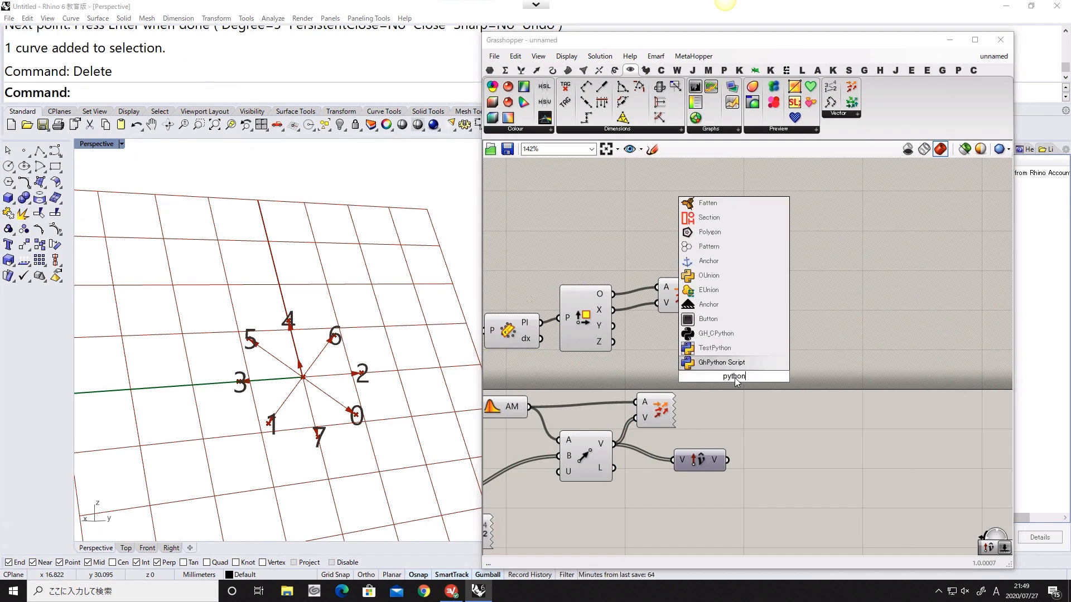
pyautogui.click(705, 367)
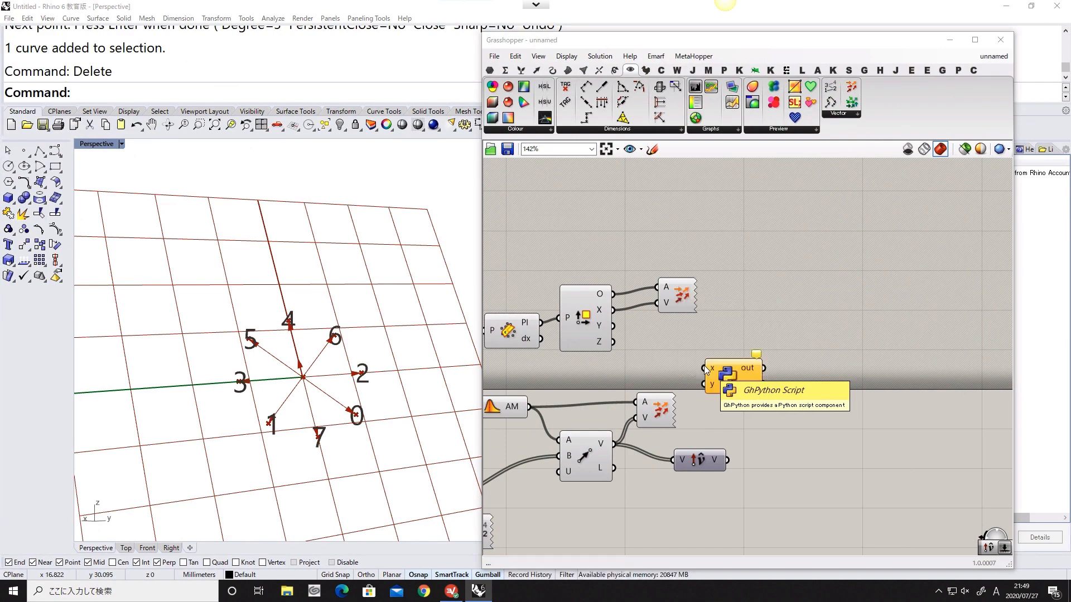
pyautogui.scroll(3, 731, 380)
pyautogui.moveTo(733, 380); pyautogui.dragTo(755, 353)
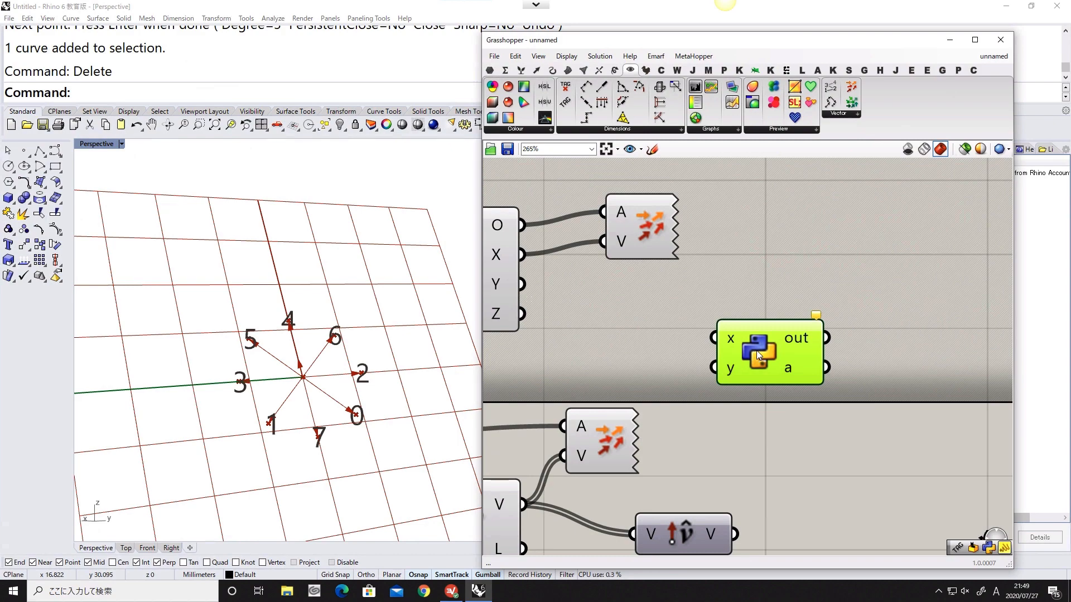
# Step: Open the GhPython component's script and add the line "import math" below the rhinoscriptsyntax import
pyautogui.scroll(-1, 696, 332)
pyautogui.doubleClick(749, 343)
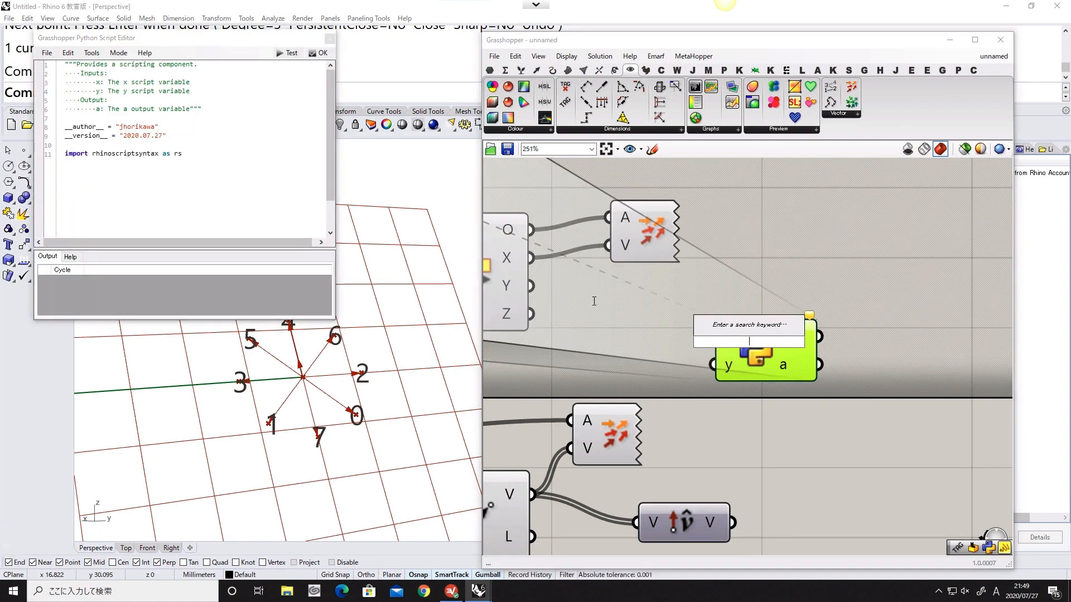
pyautogui.moveTo(188, 40); pyautogui.dragTo(372, 68)
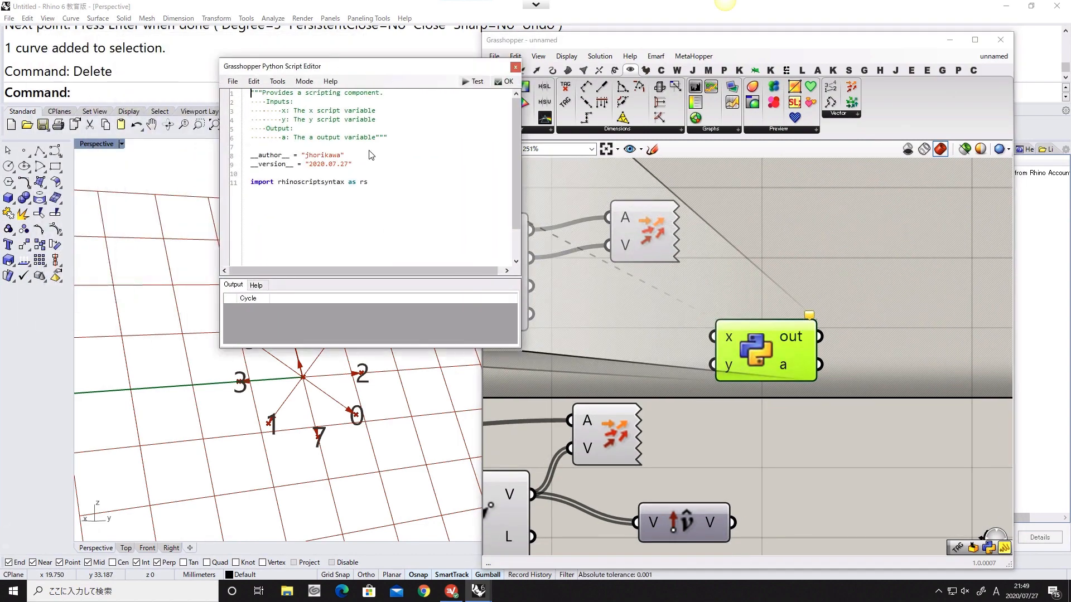
pyautogui.click(384, 183)
pyautogui.press('Return')
pyautogui.write('import mat')
pyautogui.press('Return')
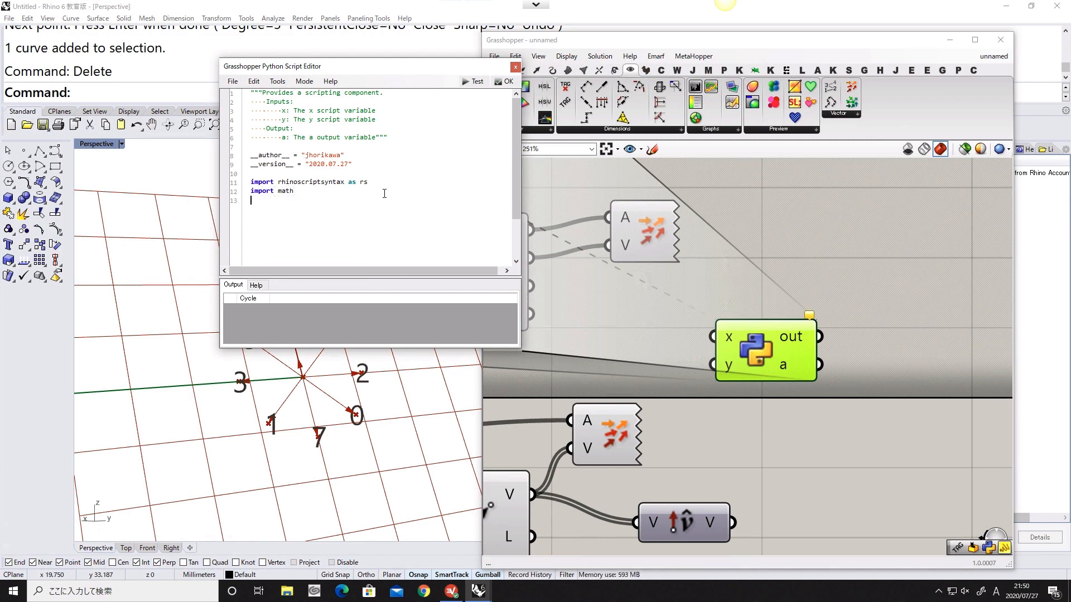
# Step: Add the line "a = math.atan2(x, y)" to the script, test it and close the editor with the changes accepted
pyautogui.press('Return')
pyautogui.press('Return')
pyautogui.write('a = math.')
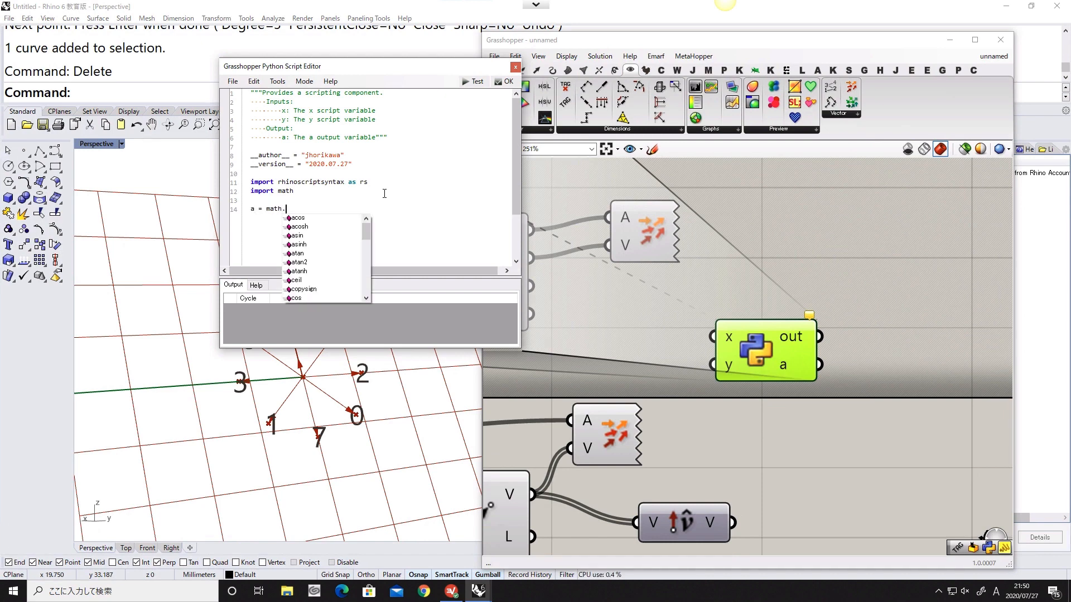
pyautogui.write('atan')
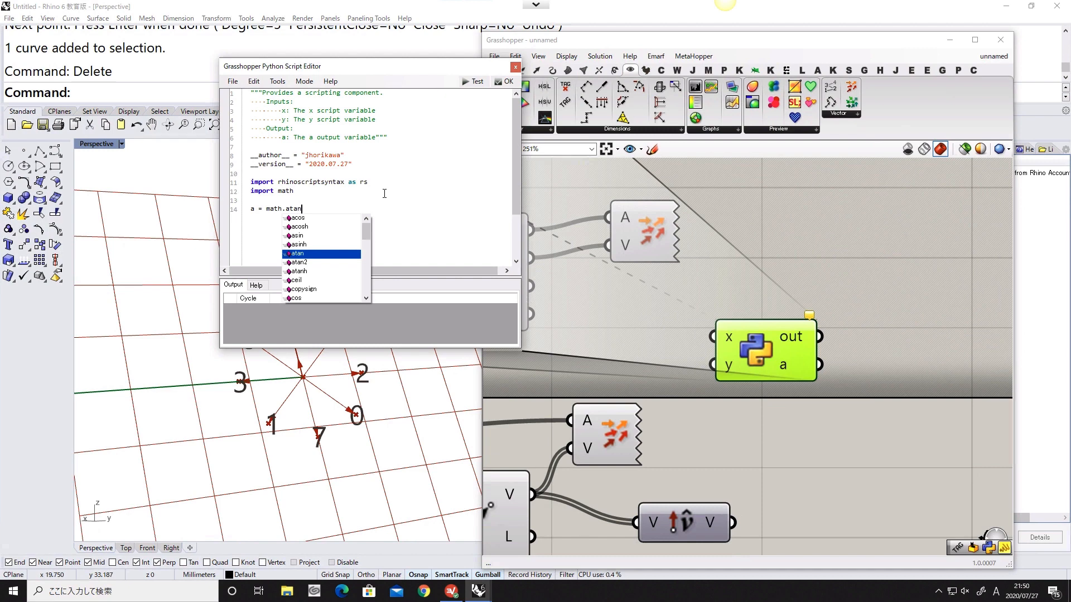
pyautogui.write('2()')
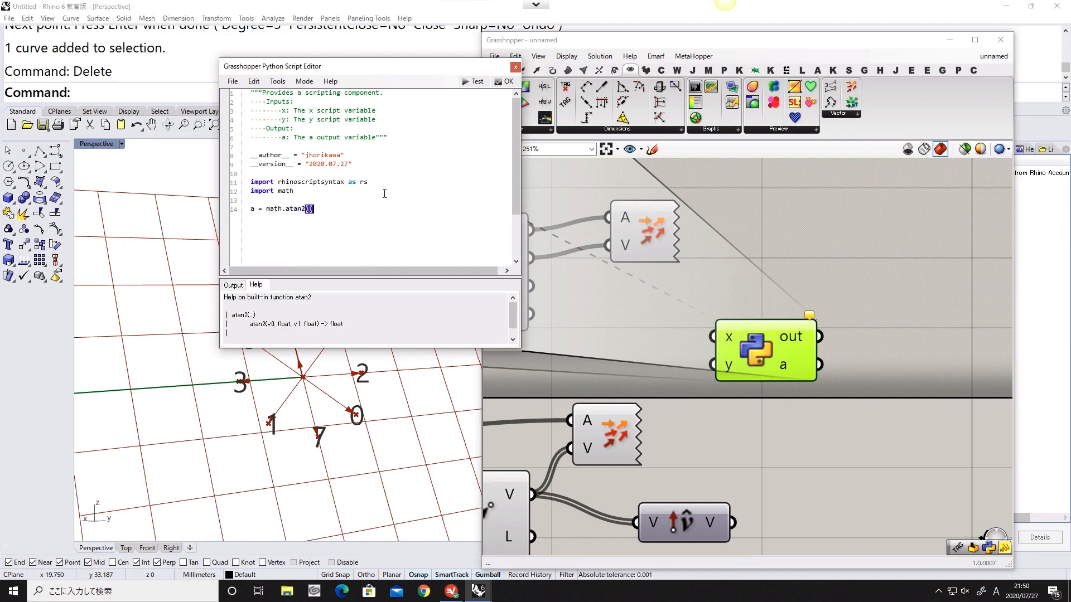
pyautogui.write('x, y')
pyautogui.click(474, 82)
pyautogui.click(501, 82)
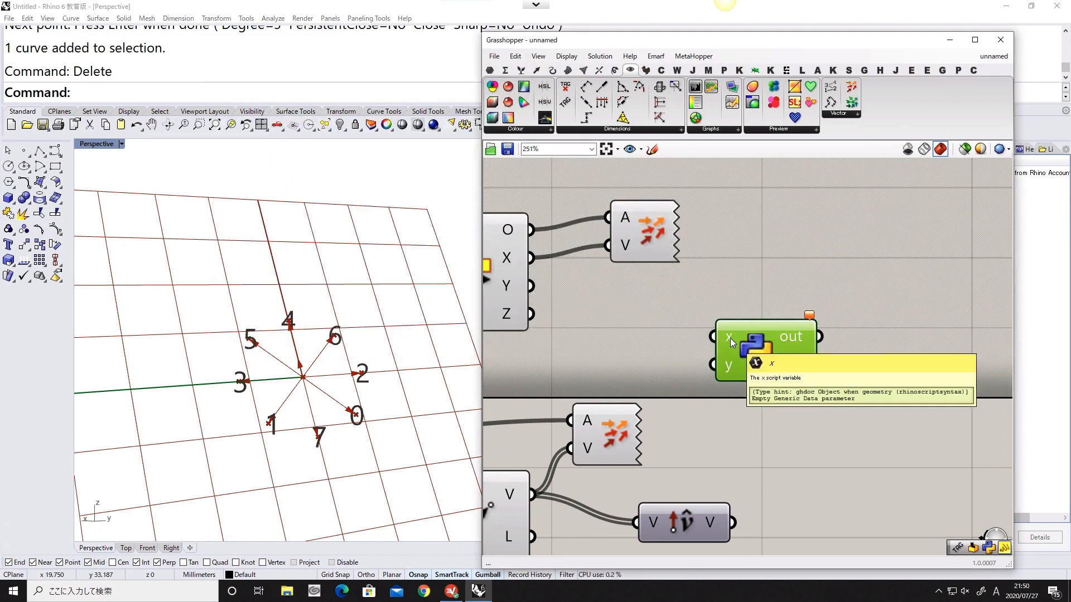
# Step: Rearrange Deconstruct Plane, the upper Vector Display and the GhPython component farther along the canvas to free up working space
pyautogui.scroll(-1, 735, 364)
pyautogui.moveTo(735, 363); pyautogui.dragTo(775, 360, button='right')
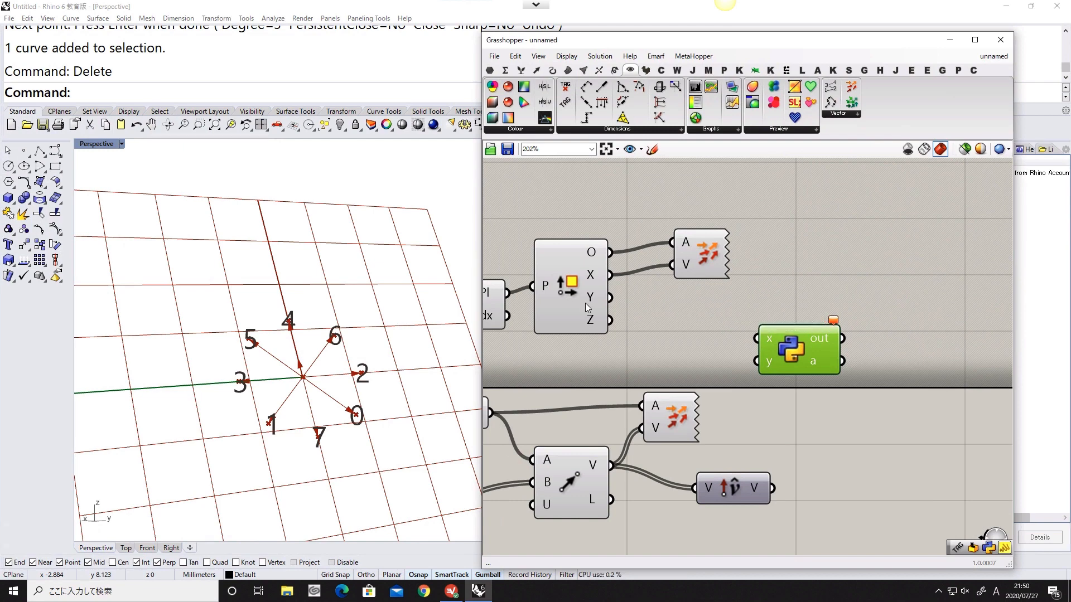
pyautogui.moveTo(591, 284); pyautogui.dragTo(595, 291)
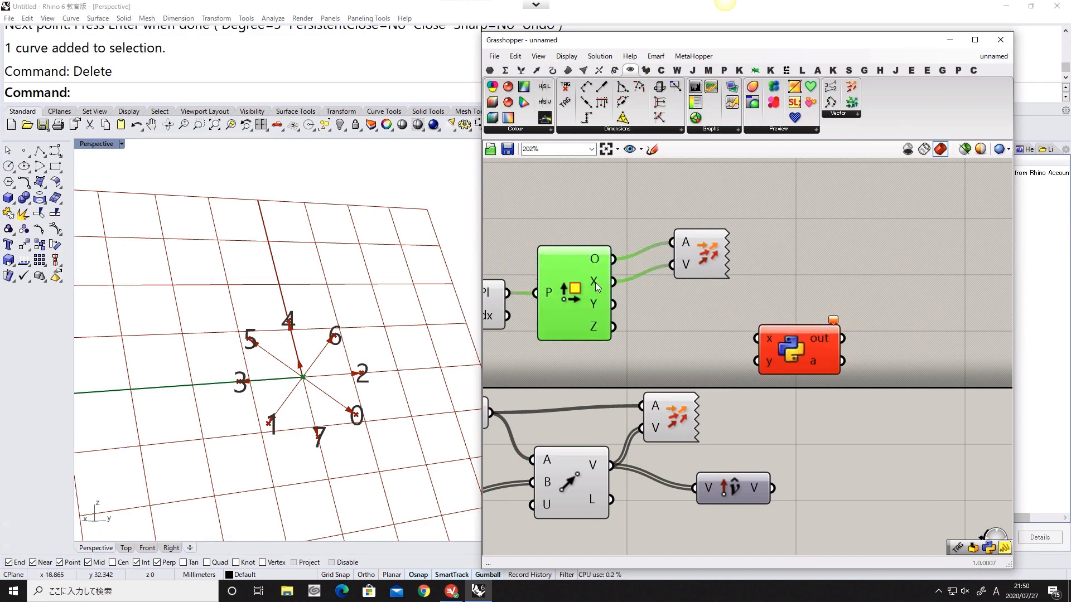
pyautogui.moveTo(787, 344); pyautogui.dragTo(842, 339)
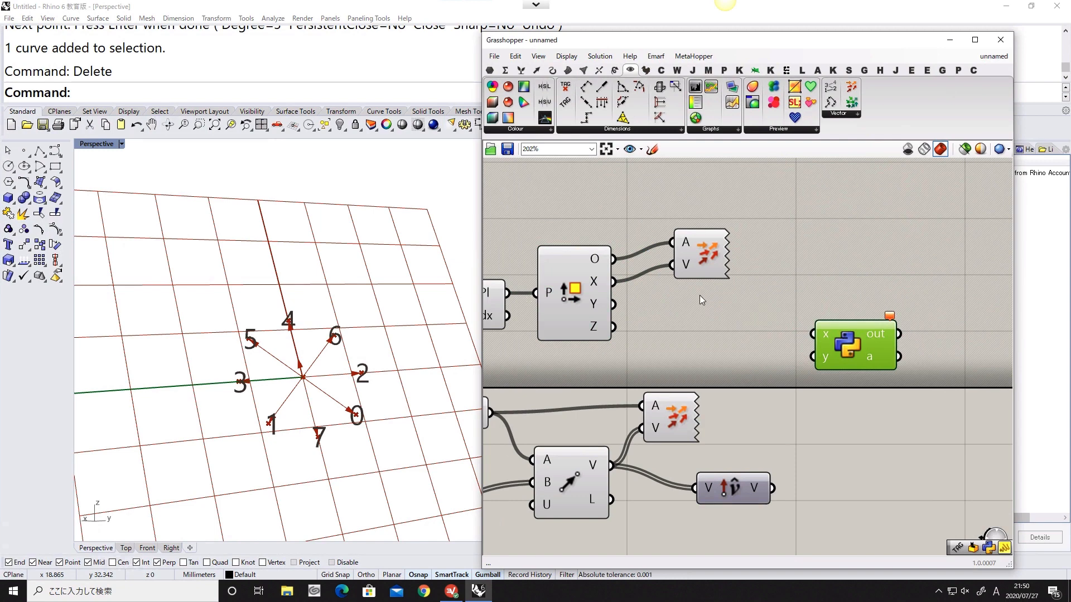
pyautogui.moveTo(699, 272); pyautogui.dragTo(720, 241)
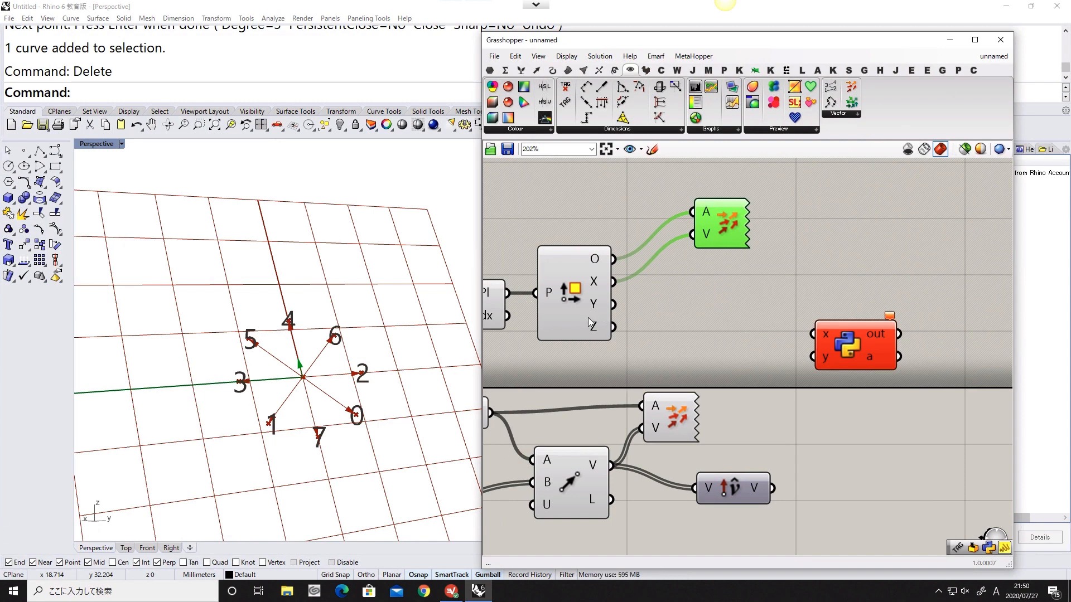
pyautogui.moveTo(588, 316); pyautogui.dragTo(674, 319)
pyautogui.moveTo(733, 212); pyautogui.dragTo(815, 198)
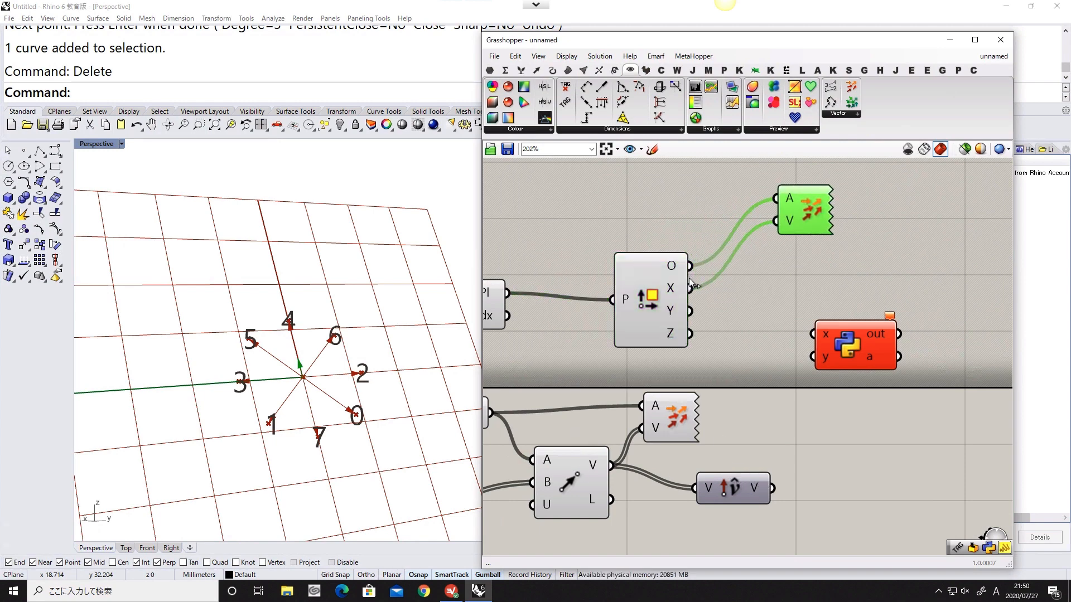
pyautogui.moveTo(659, 306); pyautogui.dragTo(697, 300)
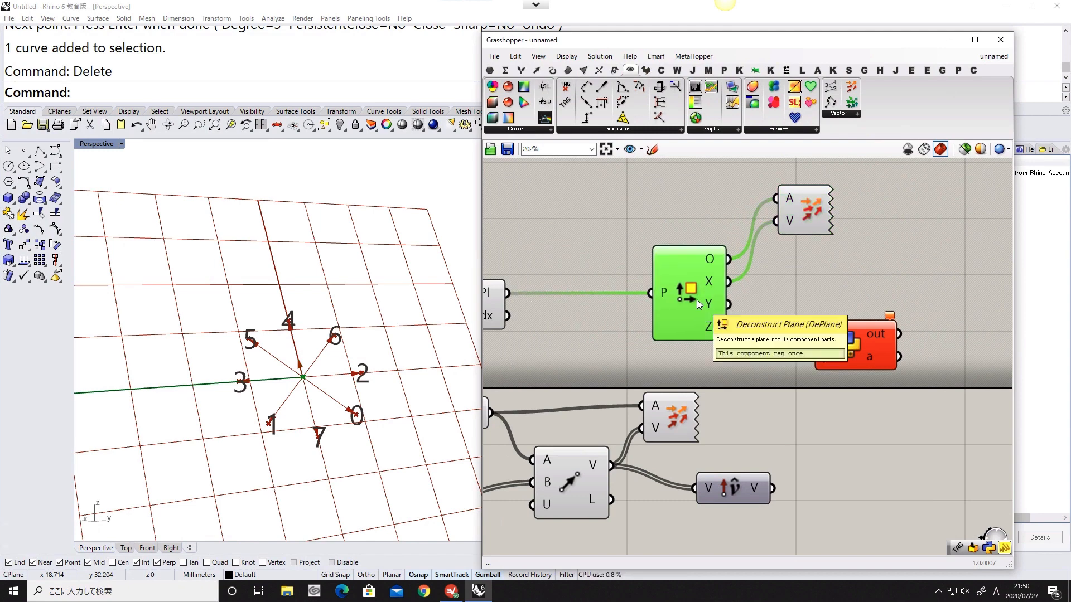
# Step: Shift Unit Vector and Deconstruct Plane slightly upward and inspect the numbered points and fitted plane from closer and tilted views
pyautogui.moveTo(730, 490)
pyautogui.mouseDown()
pyautogui.moveTo(745, 465)
pyautogui.moveTo(743, 481)
pyautogui.mouseUp()
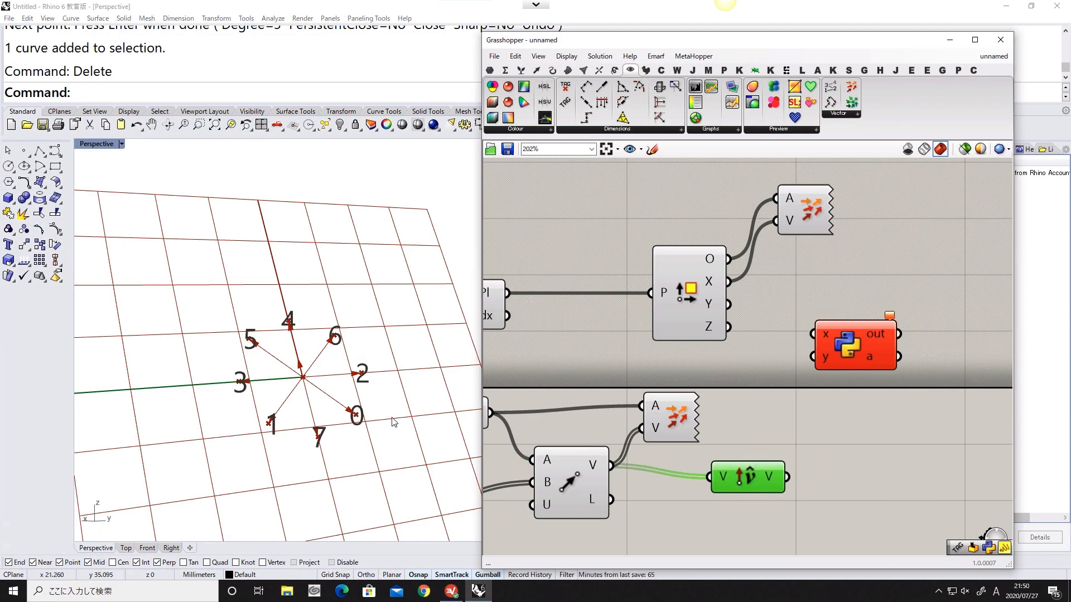
pyautogui.scroll(3, 323, 374)
pyautogui.scroll(1, 322, 374)
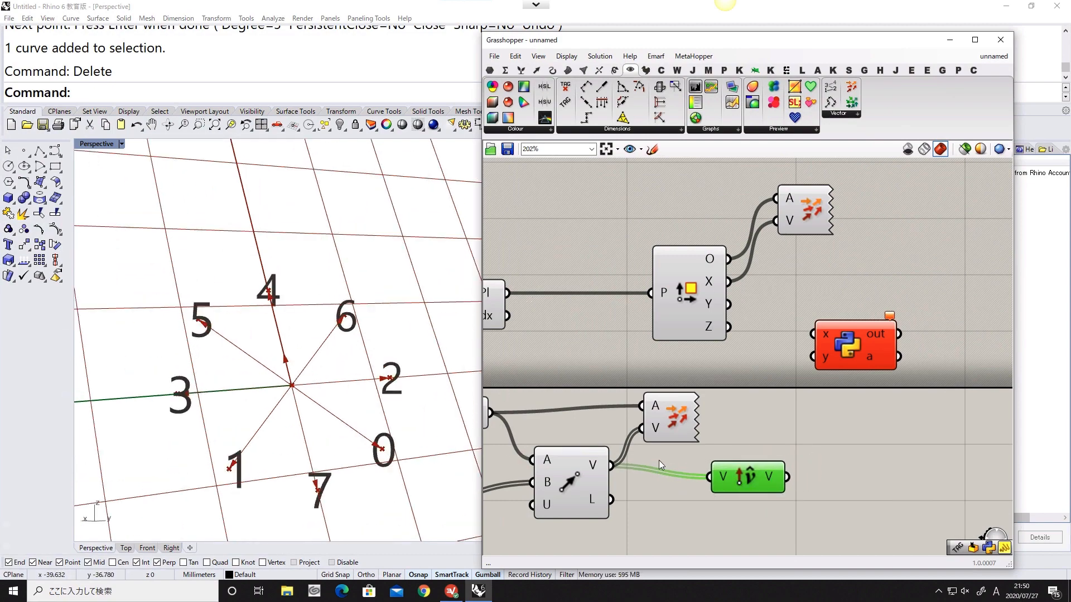
pyautogui.moveTo(760, 481); pyautogui.dragTo(746, 483)
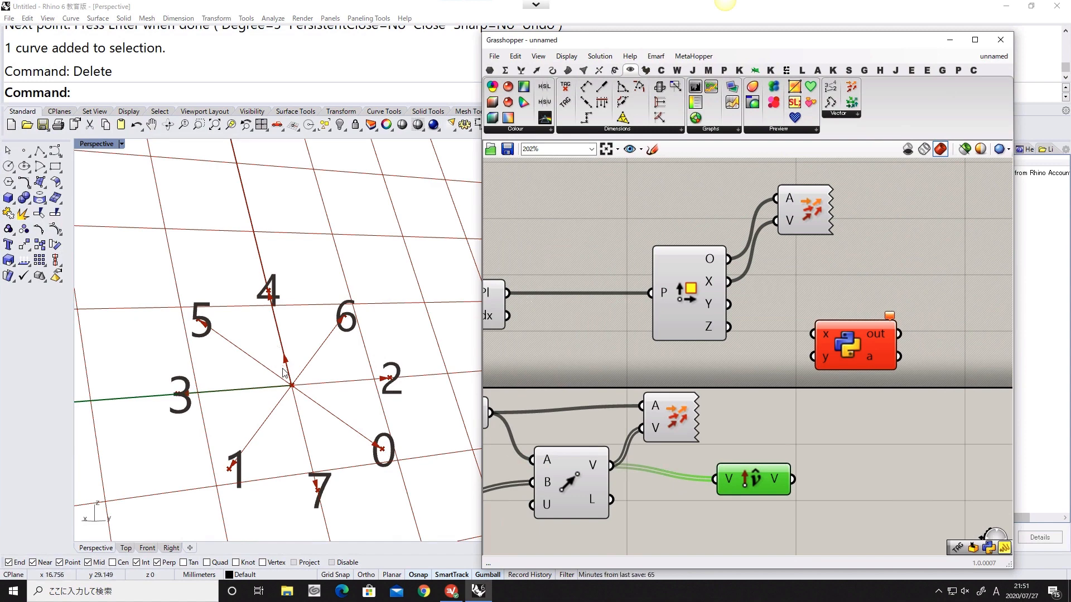
pyautogui.moveTo(755, 479); pyautogui.dragTo(755, 470)
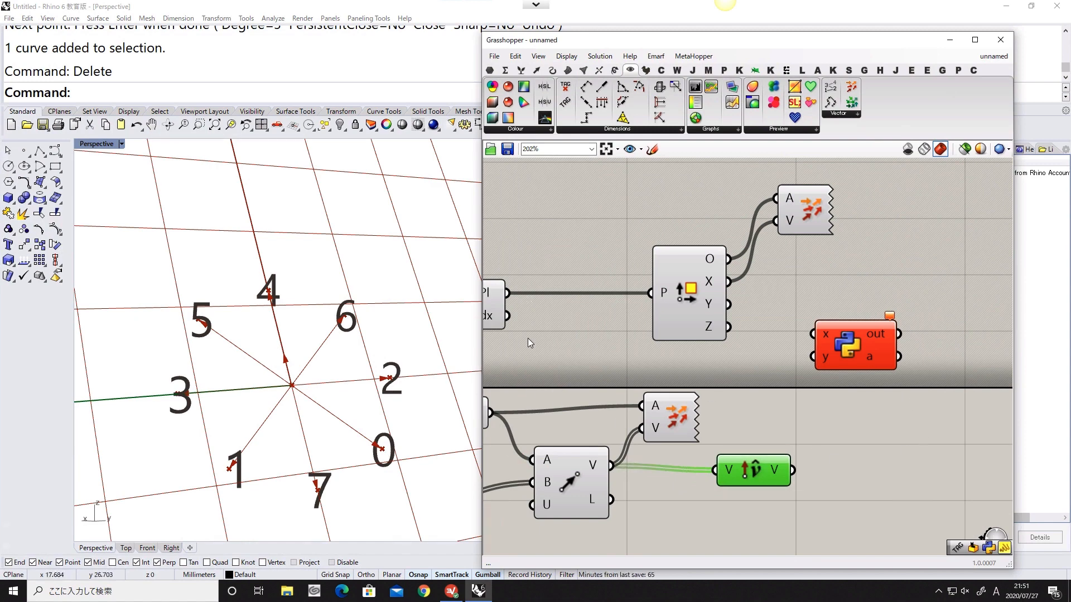
pyautogui.moveTo(718, 287); pyautogui.dragTo(685, 276)
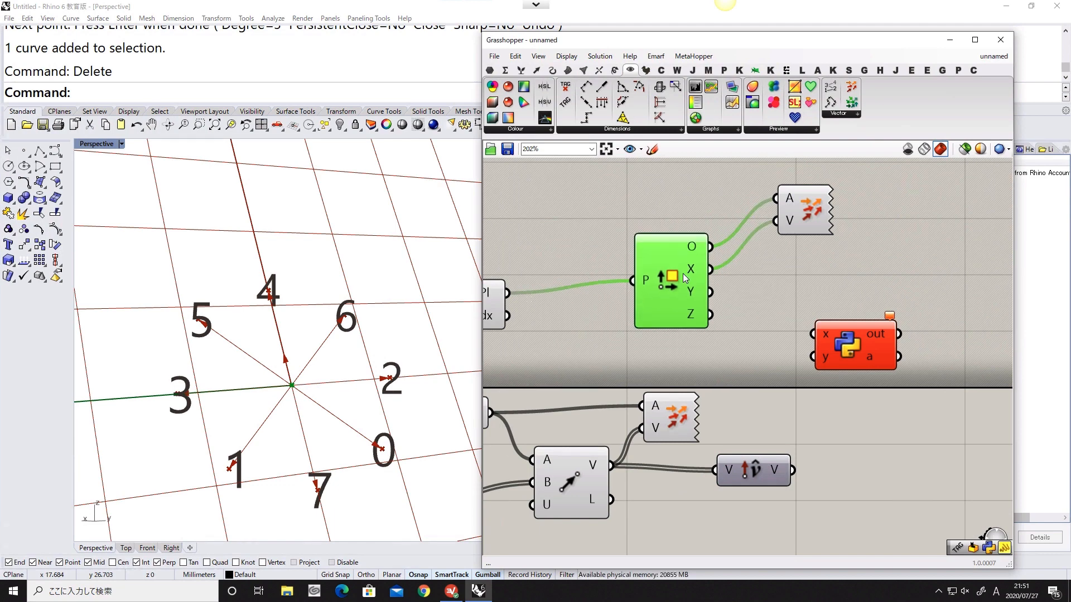
pyautogui.moveTo(756, 467); pyautogui.dragTo(745, 476)
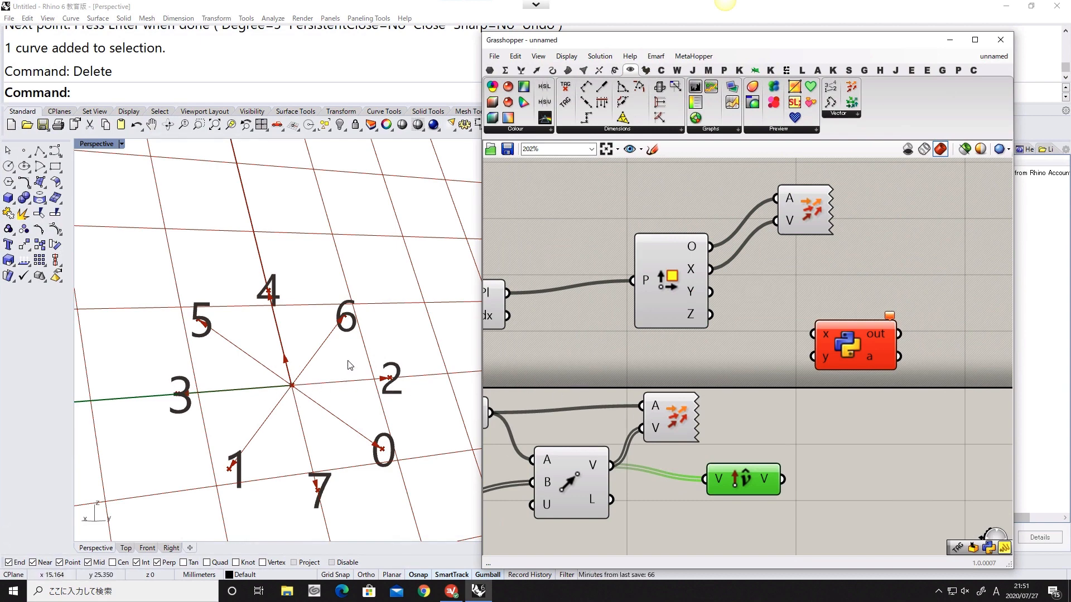
pyautogui.scroll(-2, 349, 365)
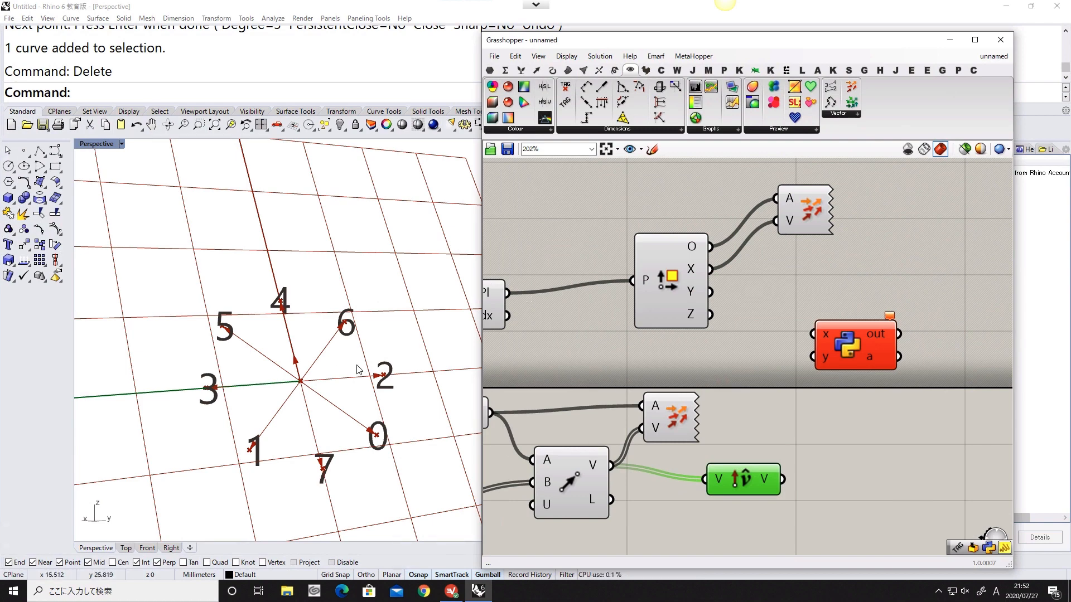
pyautogui.click(580, 374)
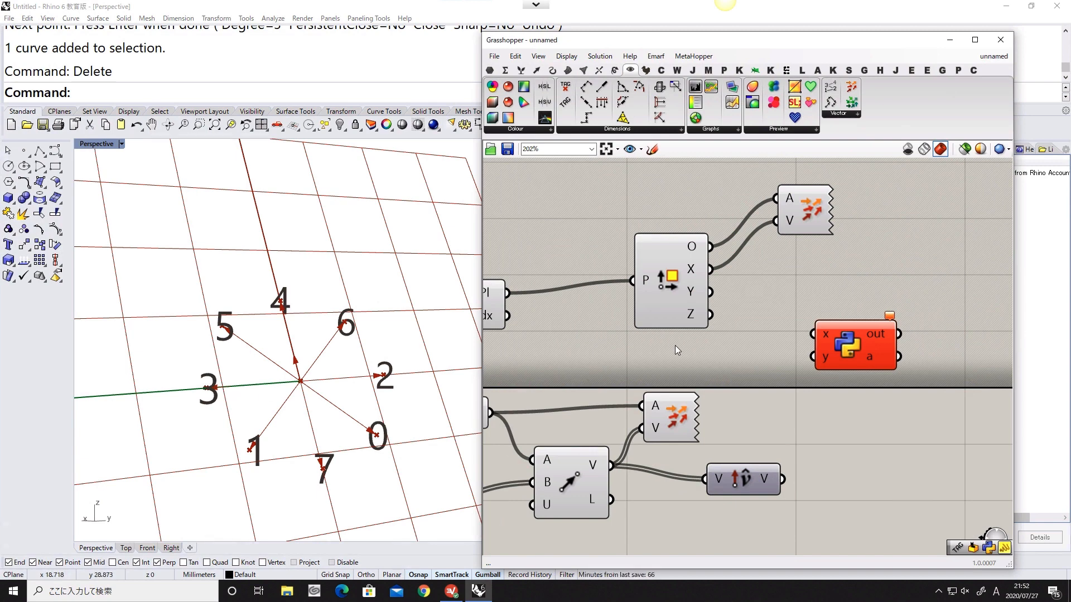
pyautogui.moveTo(385, 326); pyautogui.dragTo(373, 358, button='right')
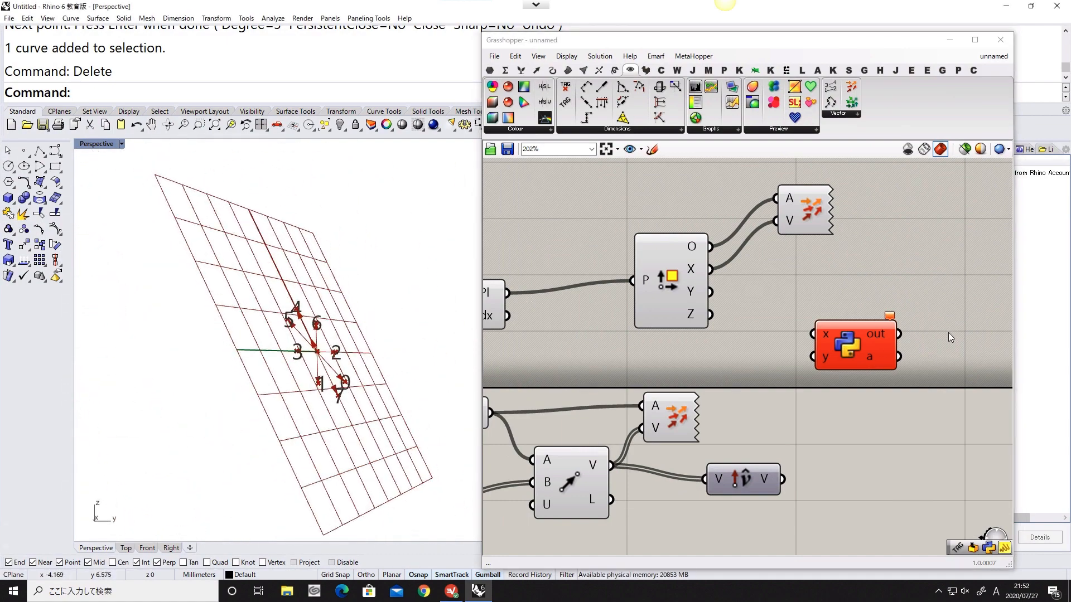
# Step: Move the GhPython component farther away from Deconstruct Plane to leave a gap for another component
pyautogui.moveTo(861, 346); pyautogui.dragTo(945, 339)
pyautogui.moveTo(850, 369); pyautogui.dragTo(754, 366, button='right')
pyautogui.moveTo(829, 338); pyautogui.dragTo(880, 330)
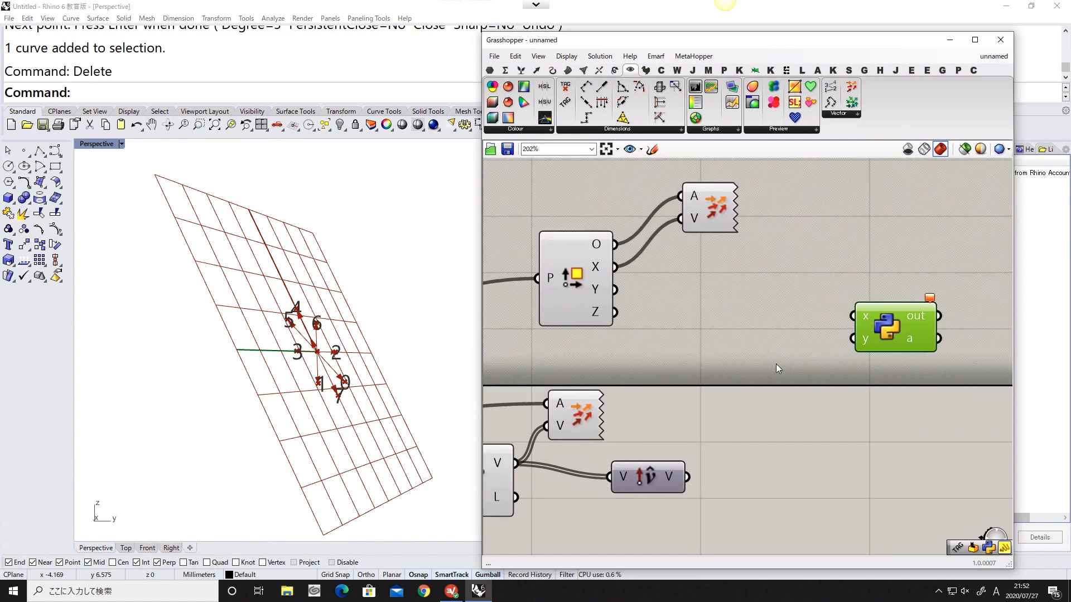
# Step: Add a Dot Product component in the gap between Deconstruct Plane and the GhPython component
pyautogui.doubleClick(758, 365)
pyautogui.write('dost')
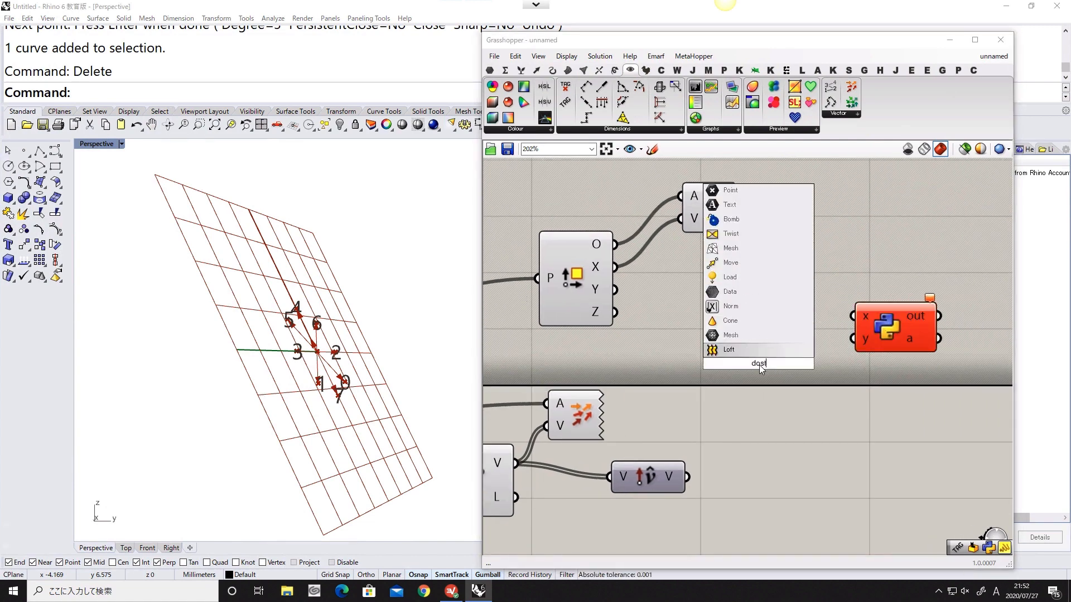
pyautogui.press('BackSpace')
pyautogui.press('BackSpace')
pyautogui.write('t pr')
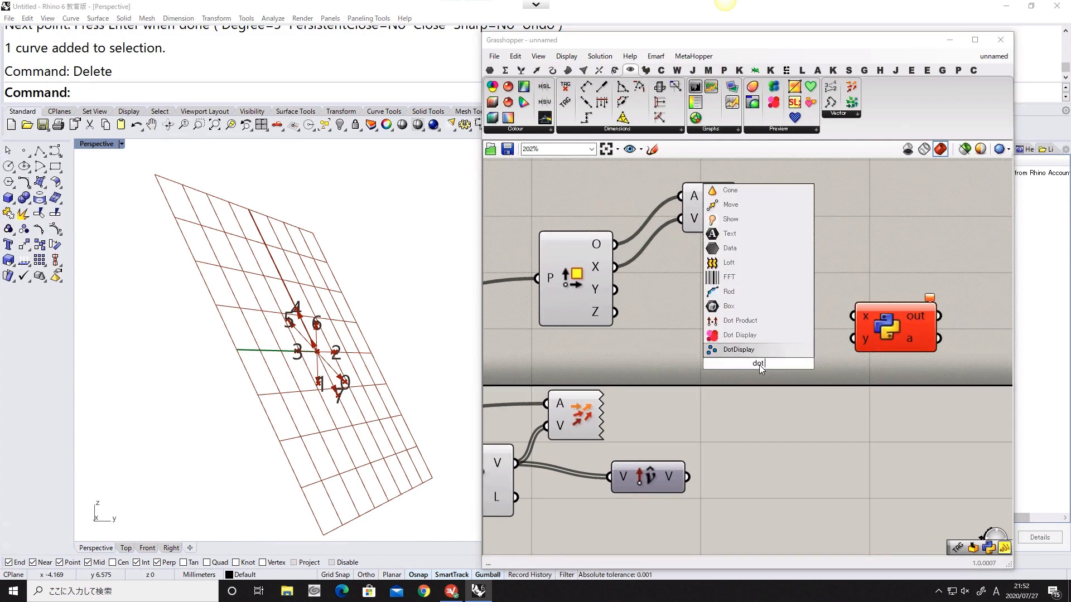
pyautogui.write('o')
pyautogui.press('Return')
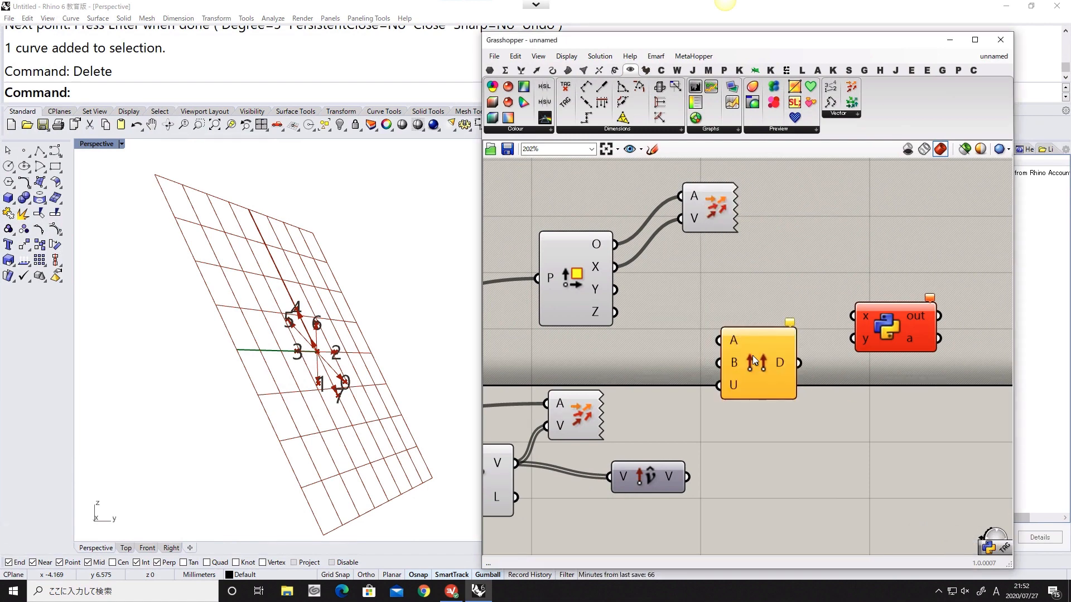
# Step: Wire Deconstruct Plane's X output into Dot Product's A input and Unit Vector's output into its B input
pyautogui.moveTo(687, 369); pyautogui.dragTo(720, 401, button='right')
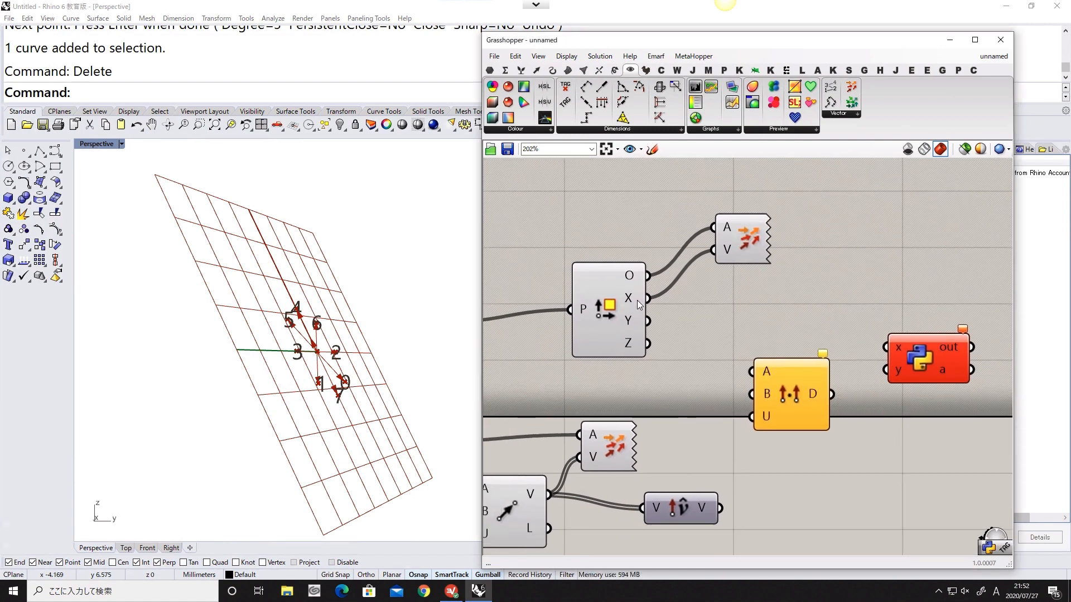
pyautogui.moveTo(628, 301); pyautogui.dragTo(773, 371)
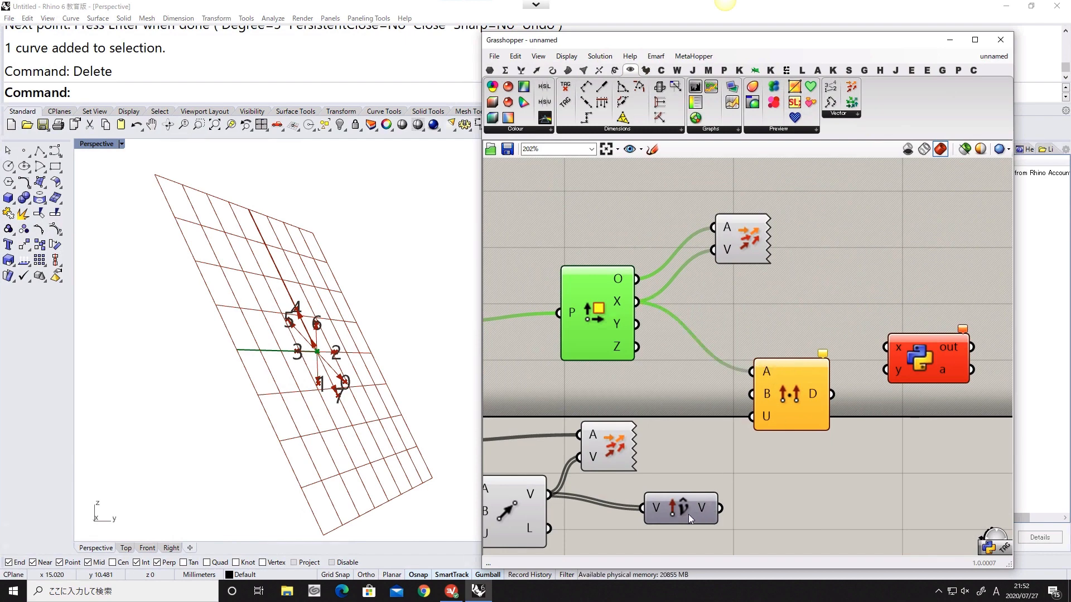
pyautogui.moveTo(688, 514); pyautogui.dragTo(670, 507)
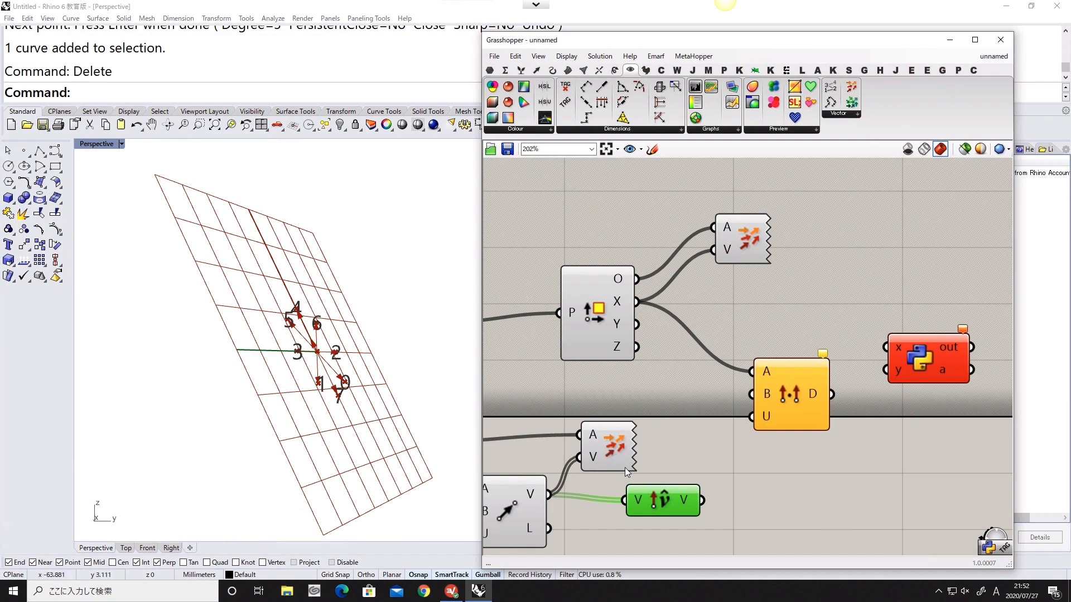
pyautogui.moveTo(701, 501); pyautogui.dragTo(782, 379)
pyautogui.moveTo(782, 379); pyautogui.dragTo(733, 383, button='right')
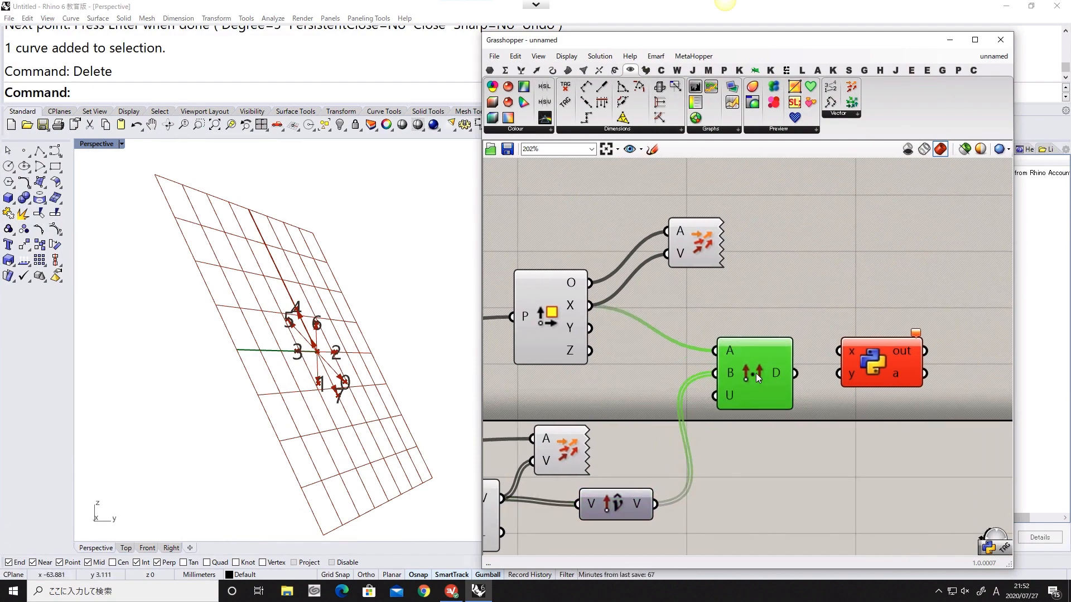
# Step: Shift GhPython and Dot Product slightly up and apart, and inspect the numbered points around the plane's axes up close
pyautogui.moveTo(871, 367); pyautogui.dragTo(919, 355)
pyautogui.moveTo(761, 376); pyautogui.dragTo(775, 361)
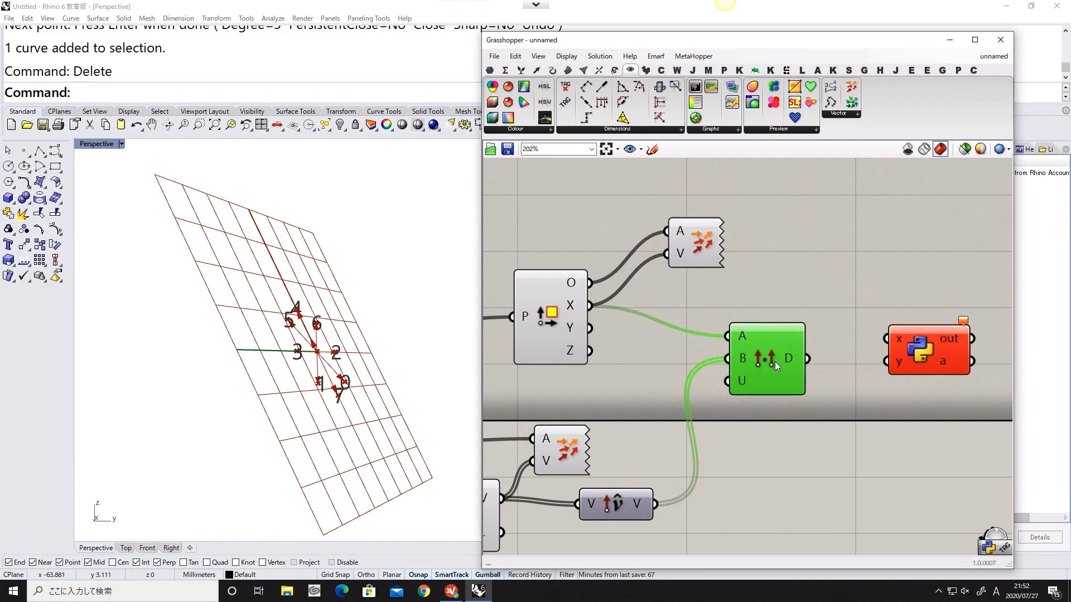
pyautogui.moveTo(329, 342); pyautogui.dragTo(306, 345, button='right')
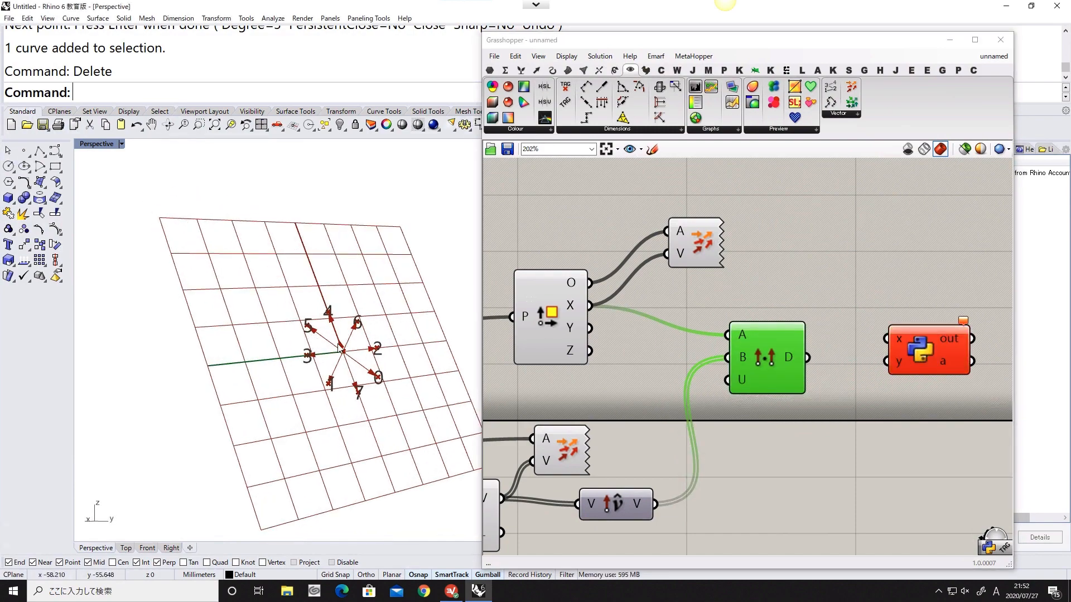
pyautogui.scroll(3, 343, 355)
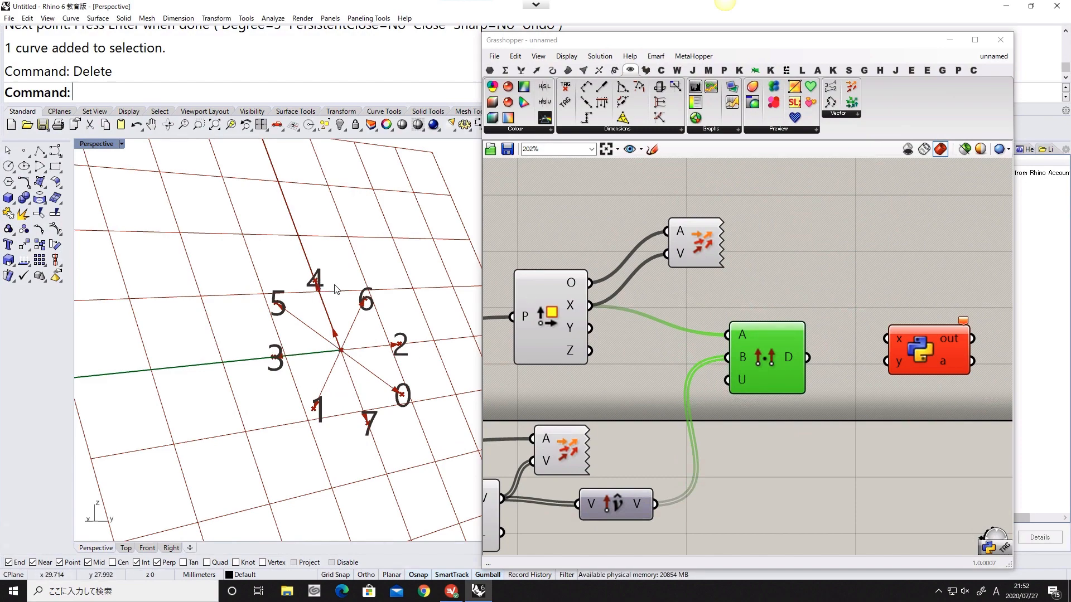
# Step: Duplicate Dot Product below the original with its unit vector wire, and feed the plane's Y output into the copy's A input
pyautogui.moveTo(772, 360); pyautogui.dragTo(781, 441)
pyautogui.moveTo(590, 329); pyautogui.dragTo(750, 435)
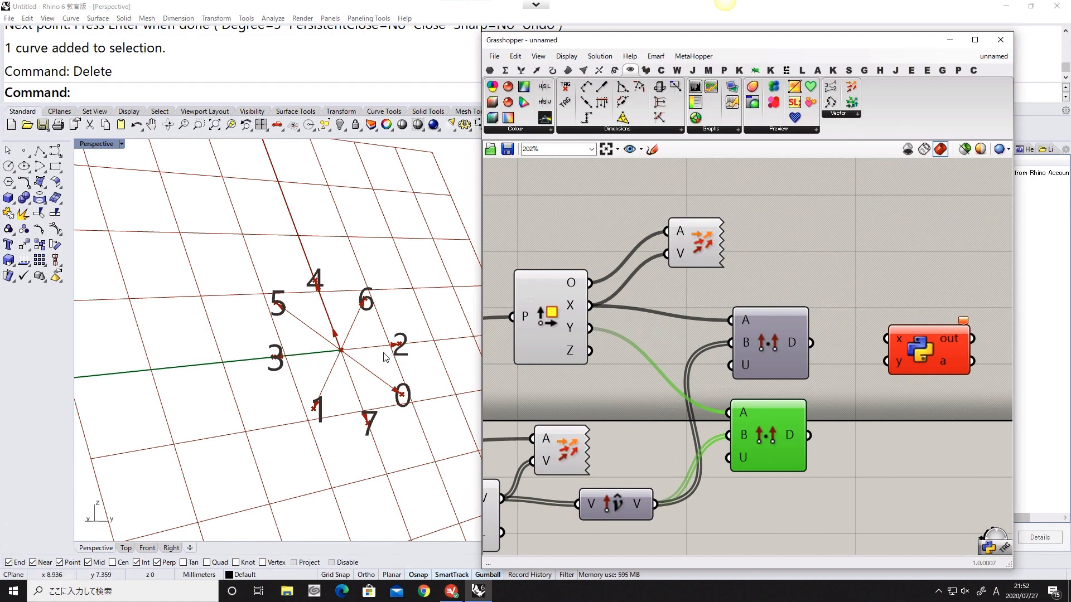
pyautogui.moveTo(761, 438); pyautogui.dragTo(759, 439)
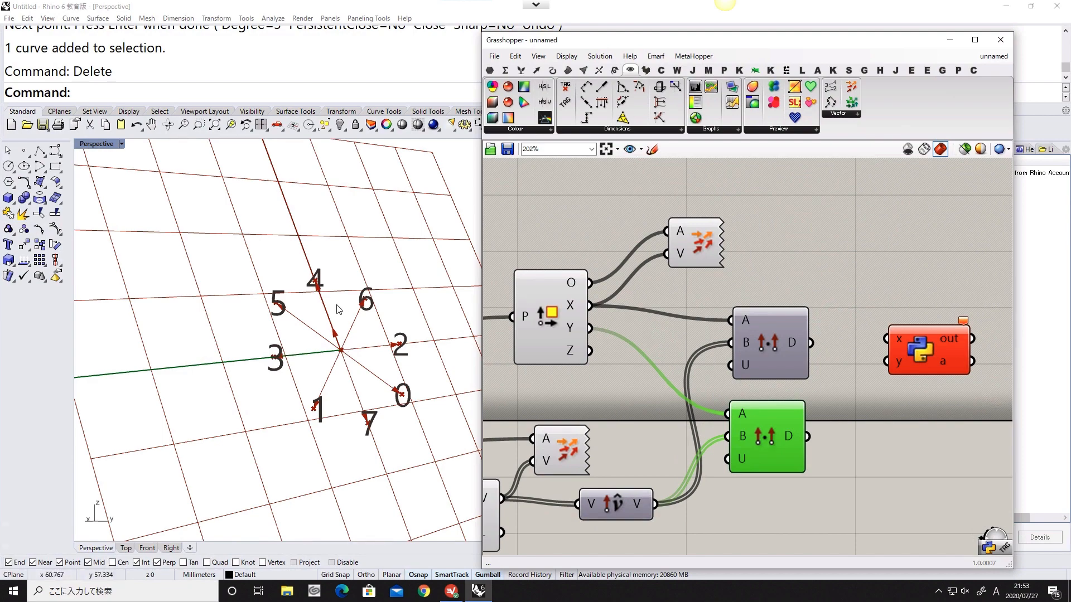
pyautogui.moveTo(785, 434); pyautogui.dragTo(790, 435)
# Step: Align the GhPython component with the two Dot Products, wiring the upper D output to x and the lower one to y
pyautogui.moveTo(805, 433); pyautogui.dragTo(639, 411, button='right')
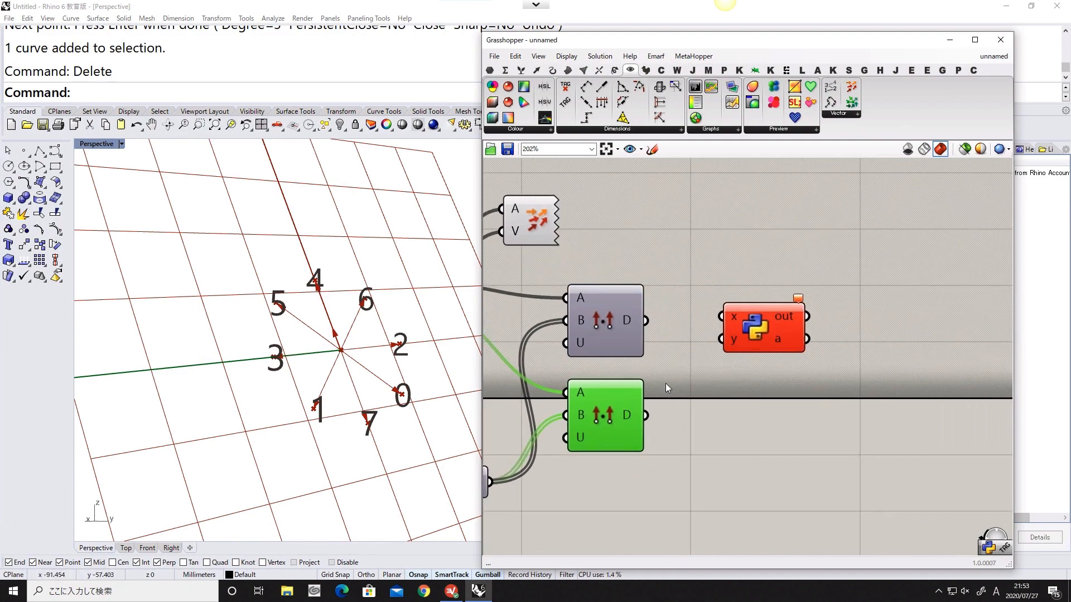
pyautogui.moveTo(746, 339); pyautogui.dragTo(770, 347)
pyautogui.click(632, 323)
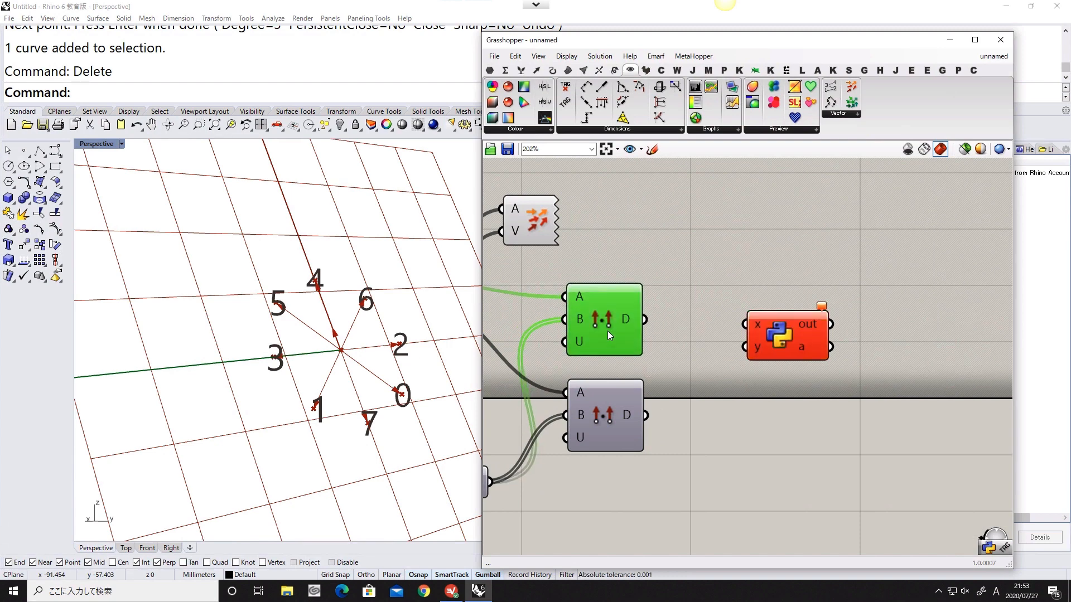
pyautogui.moveTo(607, 330); pyautogui.dragTo(608, 334)
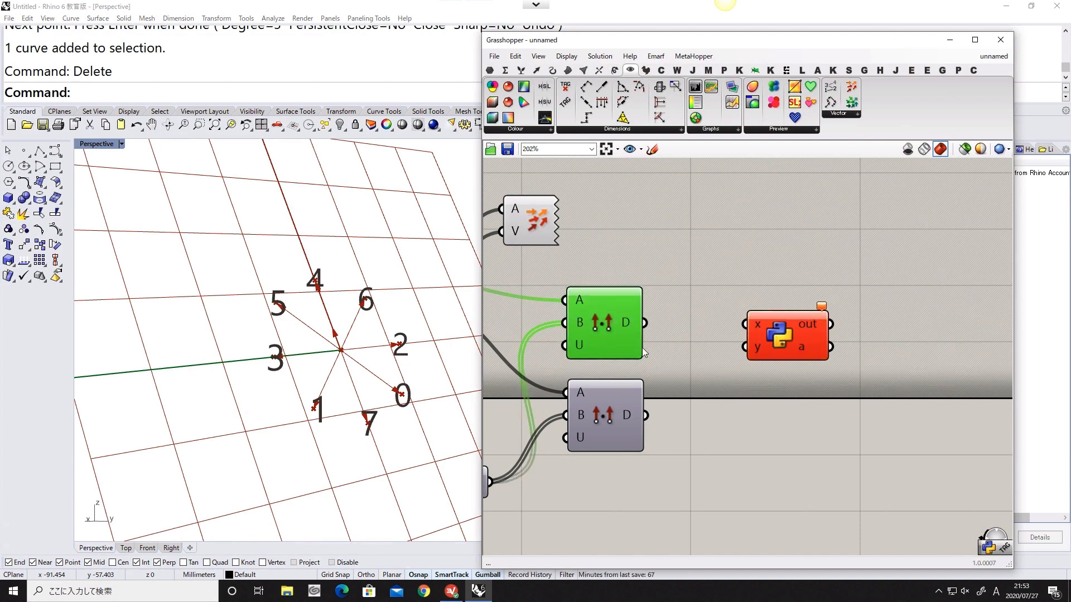
pyautogui.moveTo(645, 323); pyautogui.dragTo(745, 324)
pyautogui.moveTo(645, 416); pyautogui.dragTo(725, 357)
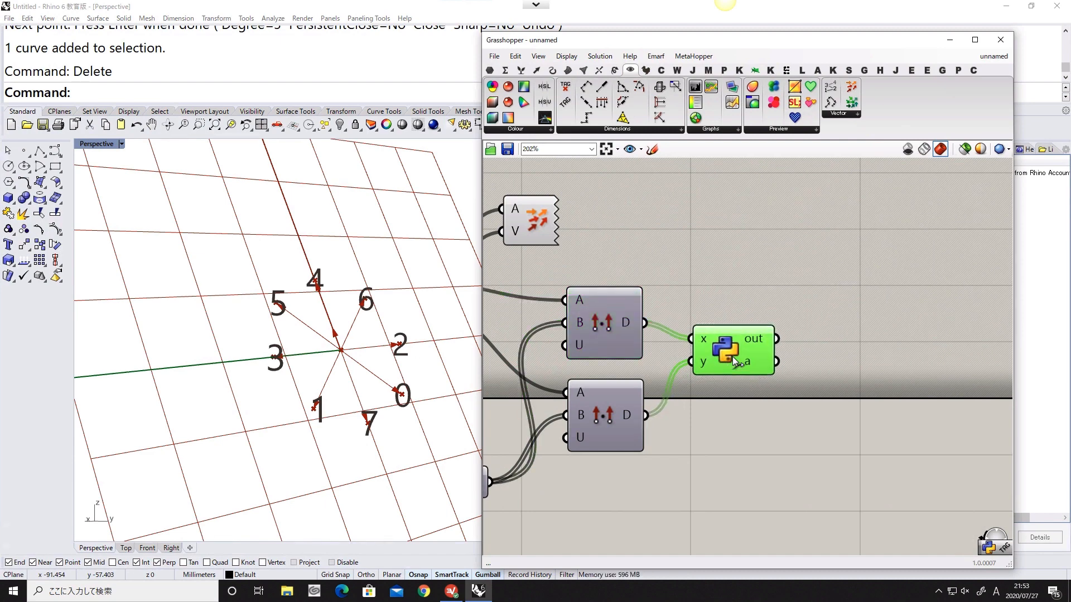
# Step: Add a panel beside the GhPython component and wire its a output into it to read the angles
pyautogui.moveTo(749, 364); pyautogui.dragTo(711, 378, button='right')
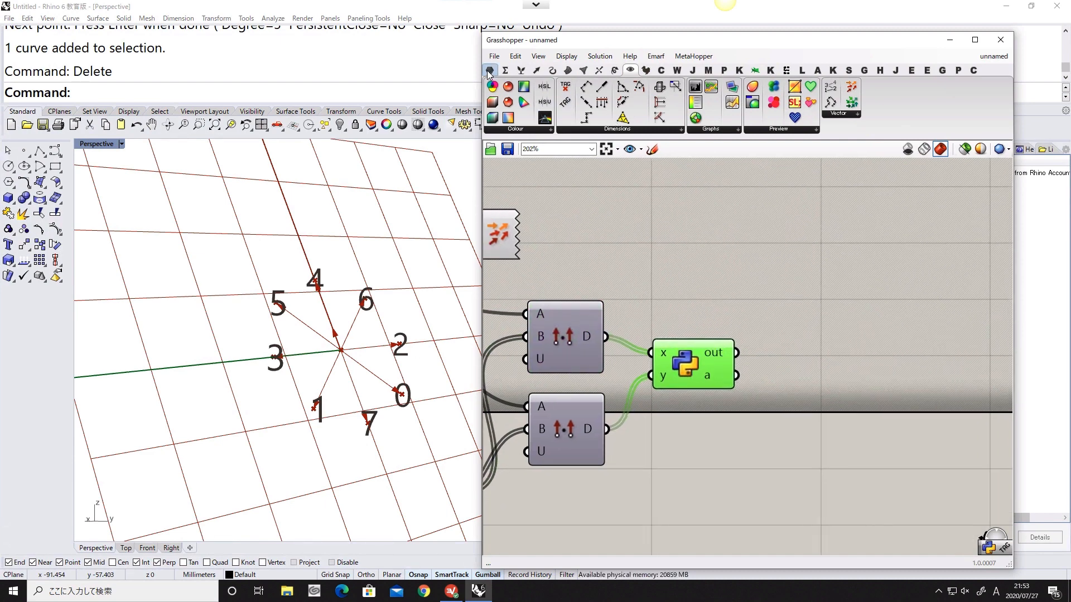
pyautogui.click(490, 70)
pyautogui.click(865, 421)
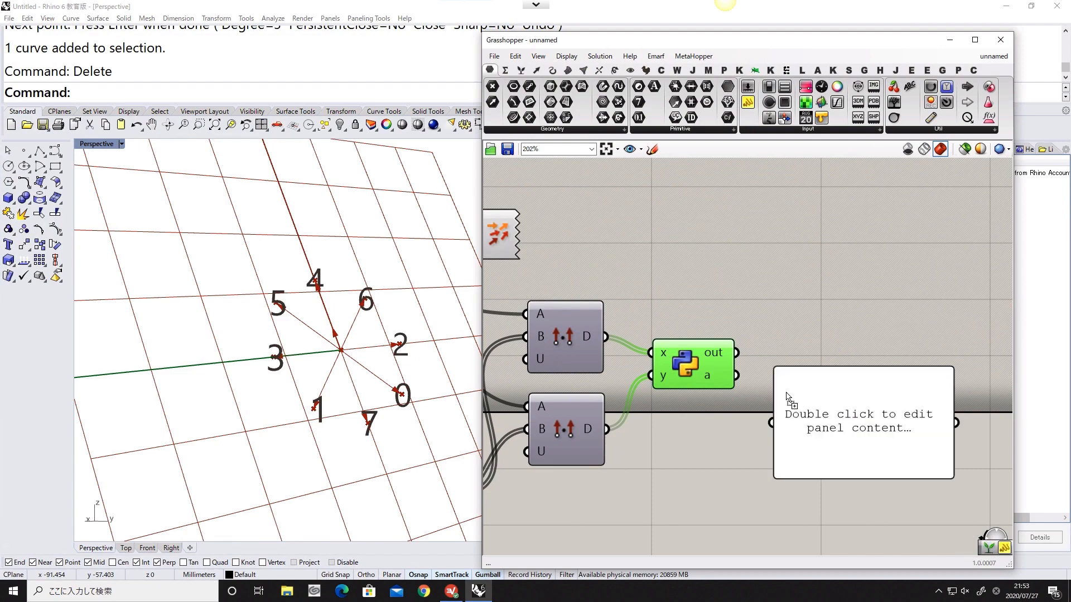
pyautogui.moveTo(737, 376); pyautogui.dragTo(801, 386)
pyautogui.moveTo(801, 388); pyautogui.dragTo(743, 318, button='right')
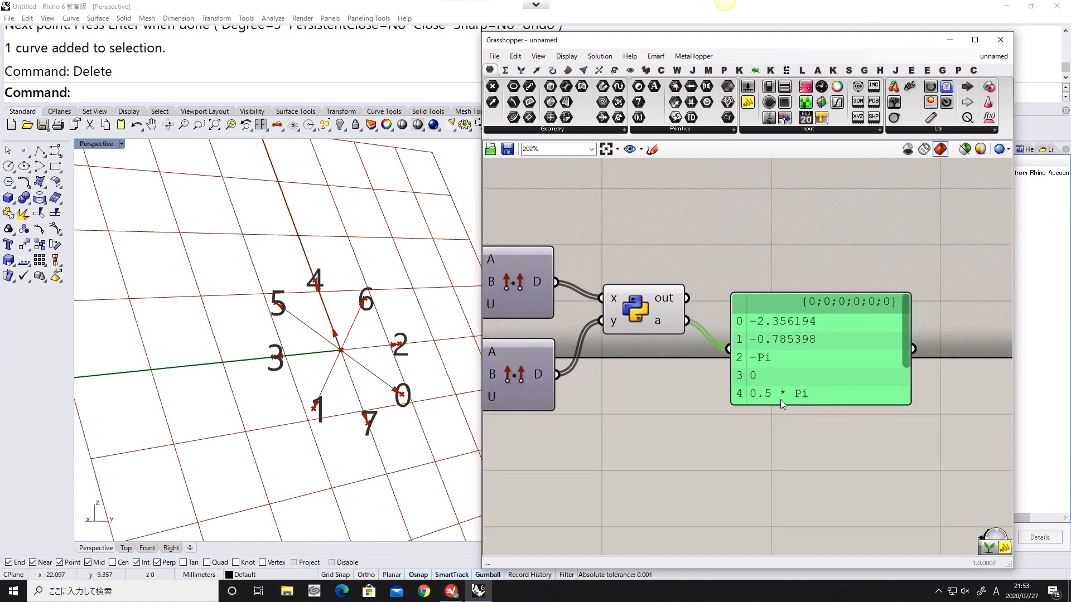
pyautogui.click(781, 484)
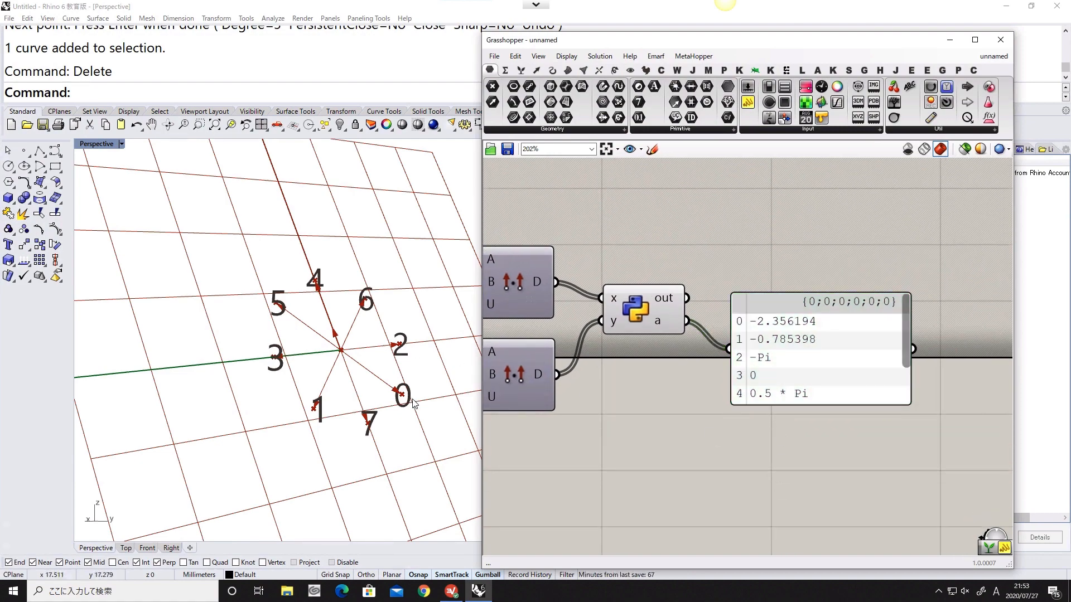
# Step: Enlarge the panel until all eight angle values fit, and compare them with the numbered points
pyautogui.moveTo(797, 404); pyautogui.dragTo(798, 498)
pyautogui.moveTo(797, 457); pyautogui.dragTo(822, 431)
pyautogui.moveTo(811, 440); pyautogui.dragTo(714, 464, button='right')
pyautogui.moveTo(712, 453); pyautogui.dragTo(706, 405)
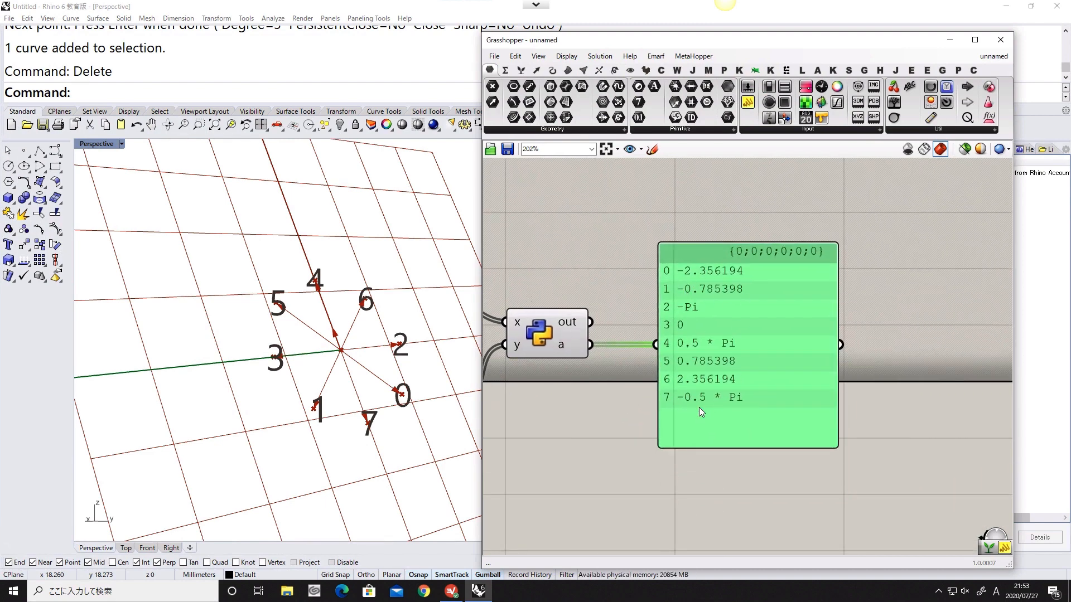
# Step: Move the panel farther from the GhPython component and add a Degrees component between them
pyautogui.moveTo(683, 376); pyautogui.dragTo(767, 389, button='right')
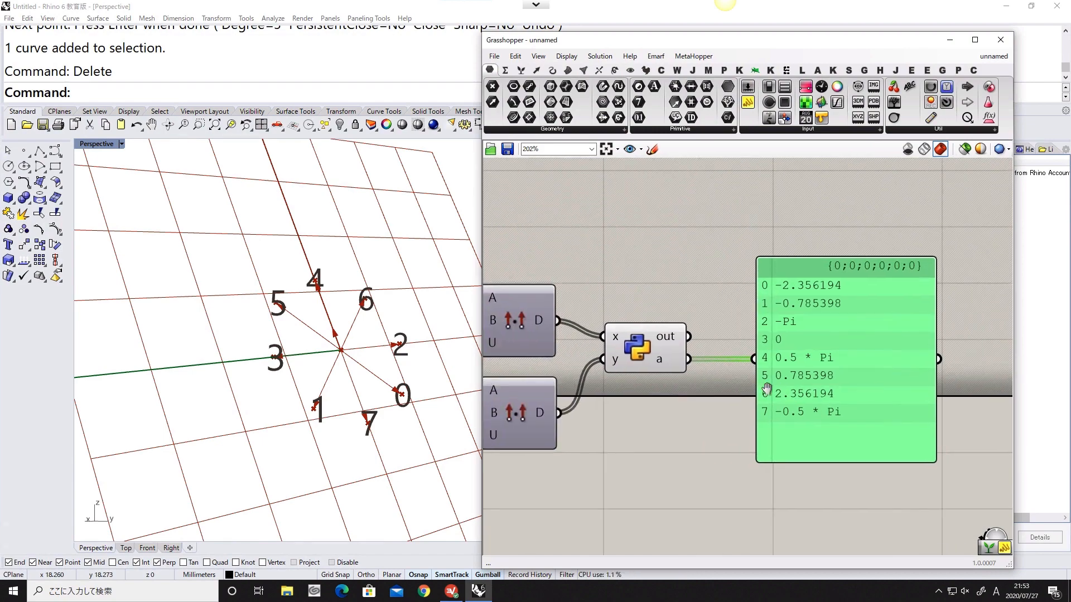
pyautogui.doubleClick(735, 304)
pyautogui.write('dg')
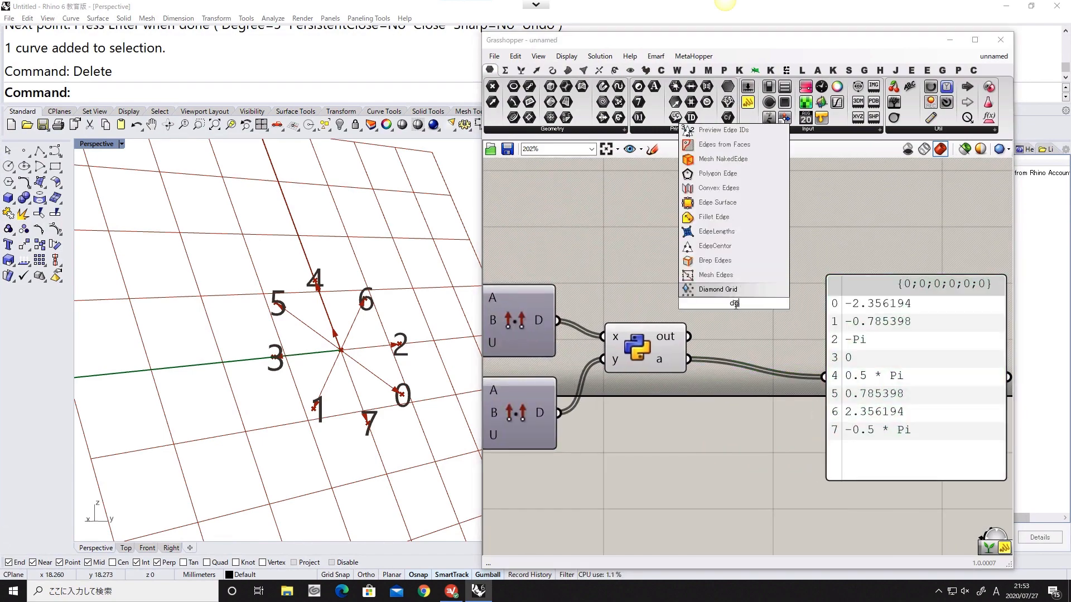
pyautogui.doubleClick(746, 330)
pyautogui.write('degre')
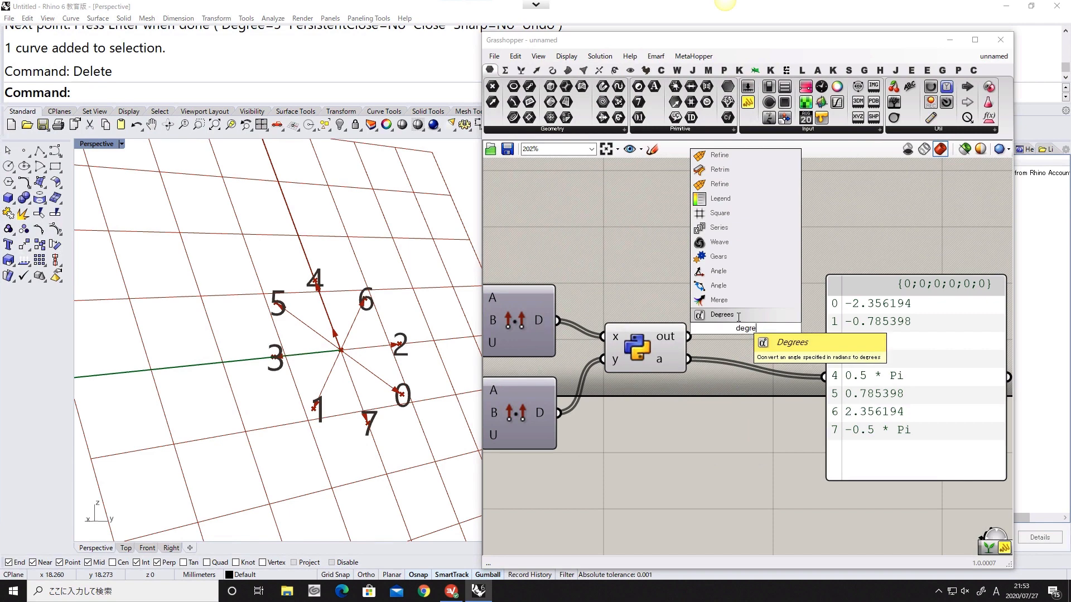
pyautogui.press('Return')
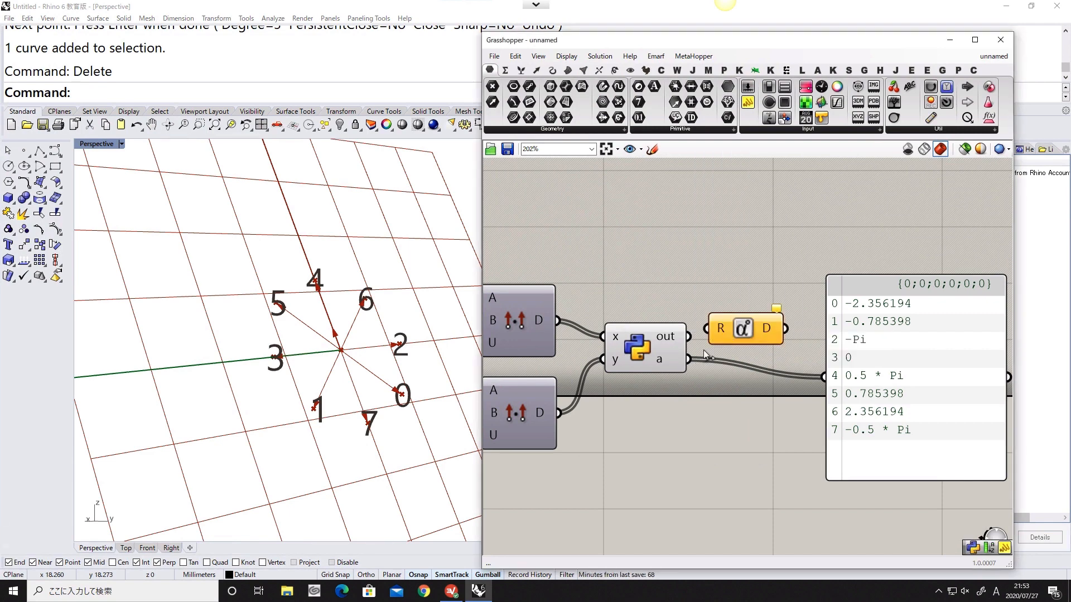
# Step: Wire GhPython's a output into Degrees and the Degrees output into the panel, spacing out the components
pyautogui.moveTo(689, 359); pyautogui.dragTo(753, 343)
pyautogui.moveTo(785, 341); pyautogui.dragTo(830, 373)
pyautogui.moveTo(895, 360); pyautogui.dragTo(837, 364, button='right')
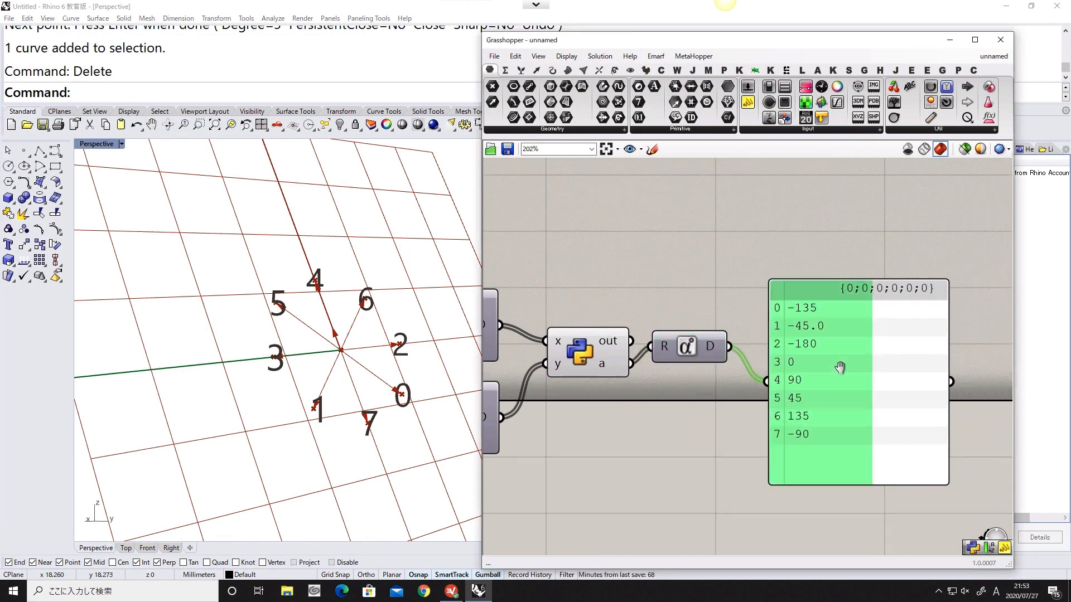
pyautogui.moveTo(838, 365); pyautogui.dragTo(906, 361)
pyautogui.moveTo(703, 352); pyautogui.dragTo(708, 357)
pyautogui.moveTo(734, 326); pyautogui.dragTo(706, 342, button='right')
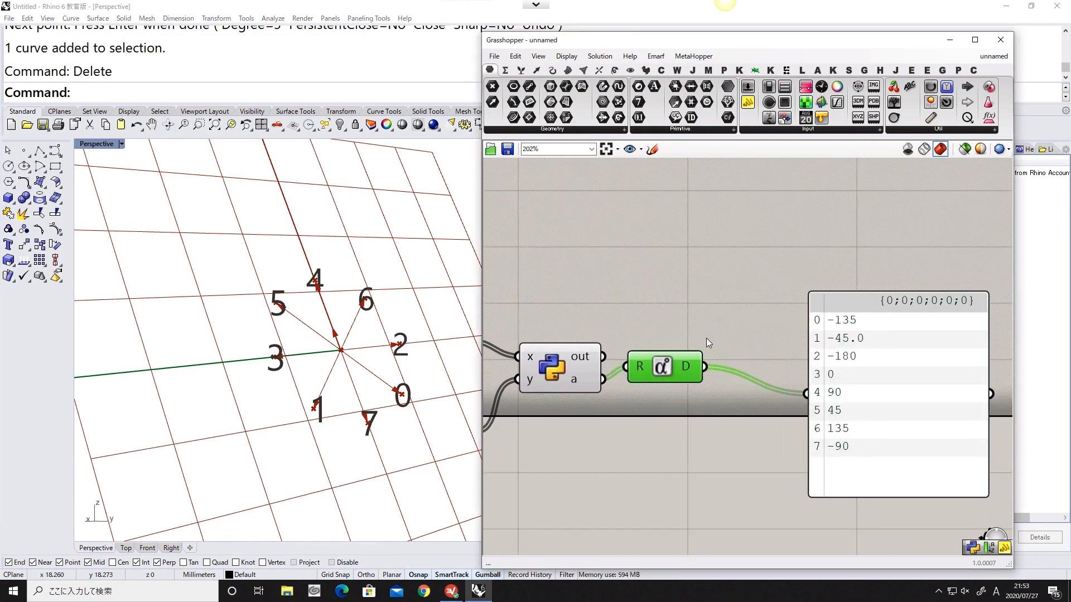
pyautogui.doubleClick(710, 311)
pyautogui.write('text3d')
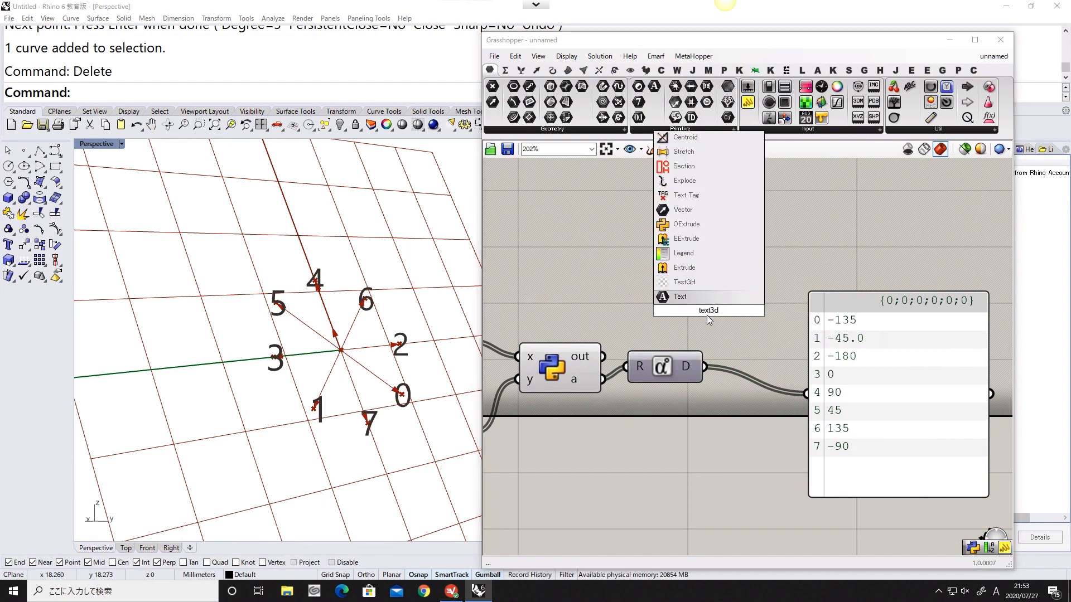
pyautogui.click(719, 343)
# Step: Add a Text Tag 3D component between the Degrees component and the panel
pyautogui.doubleClick(718, 342)
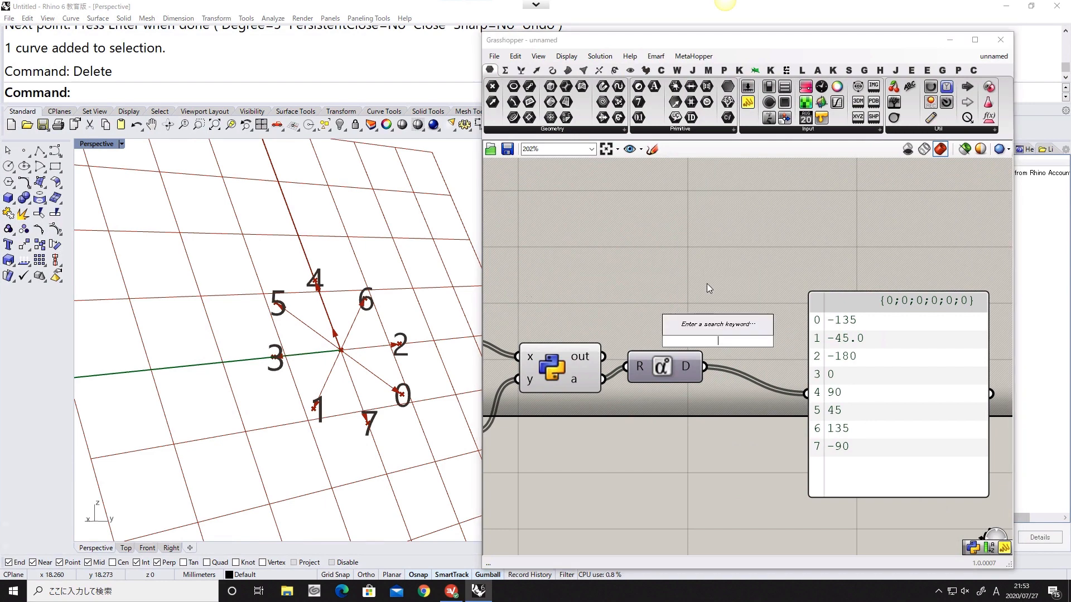
pyautogui.write('text3d')
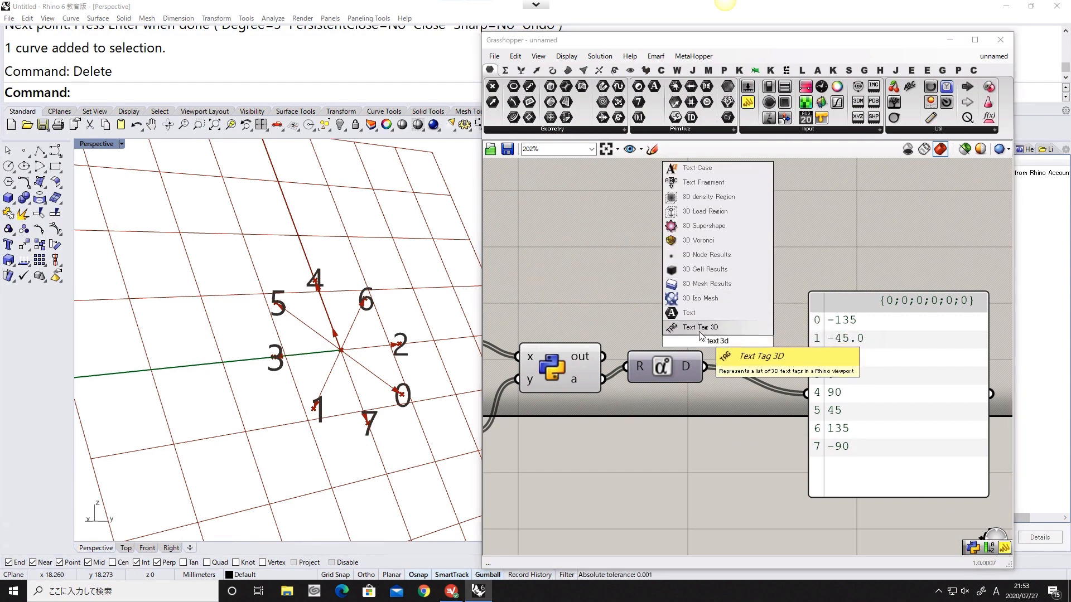
pyautogui.click(716, 328)
pyautogui.moveTo(717, 331); pyautogui.dragTo(758, 327)
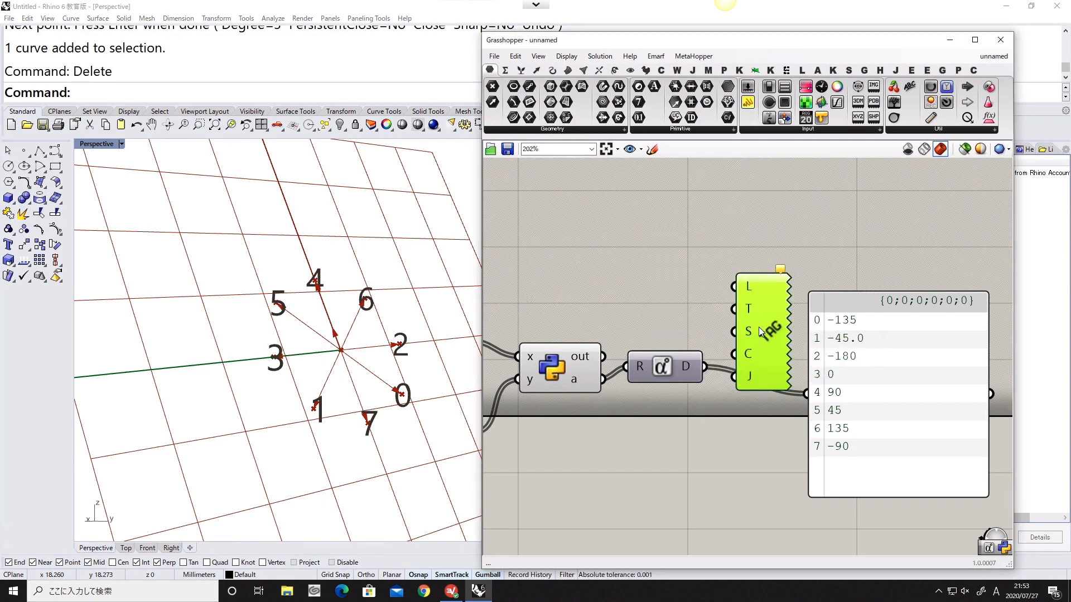
# Step: Move the panel aside, lower the Text Tag 3D component, and wire the Degrees output into its T input
pyautogui.moveTo(822, 369); pyautogui.dragTo(868, 342)
pyautogui.moveTo(774, 293); pyautogui.dragTo(787, 359)
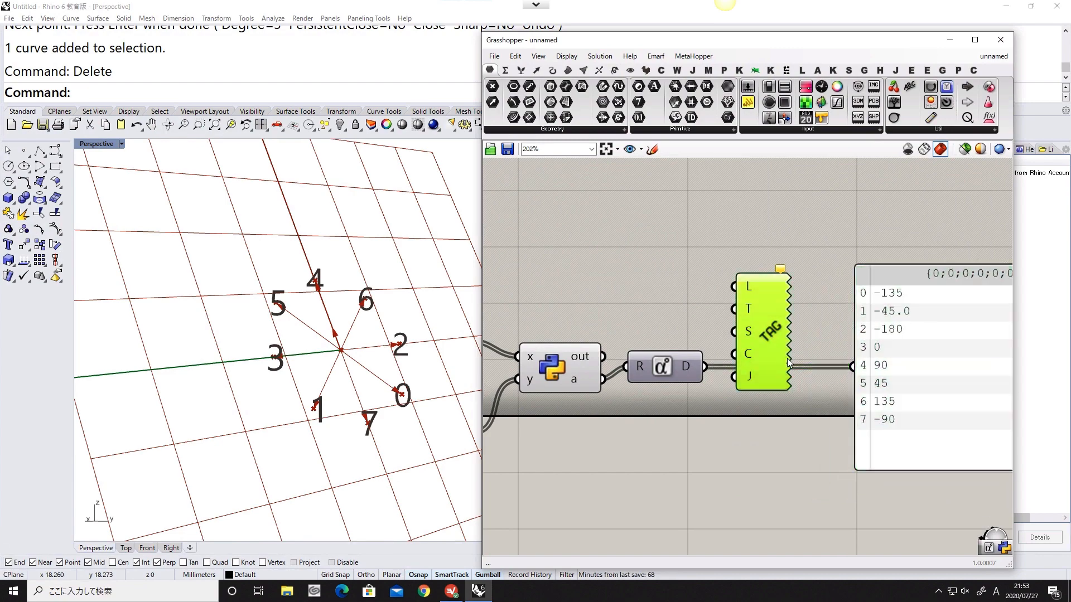
pyautogui.moveTo(697, 368); pyautogui.dragTo(764, 468)
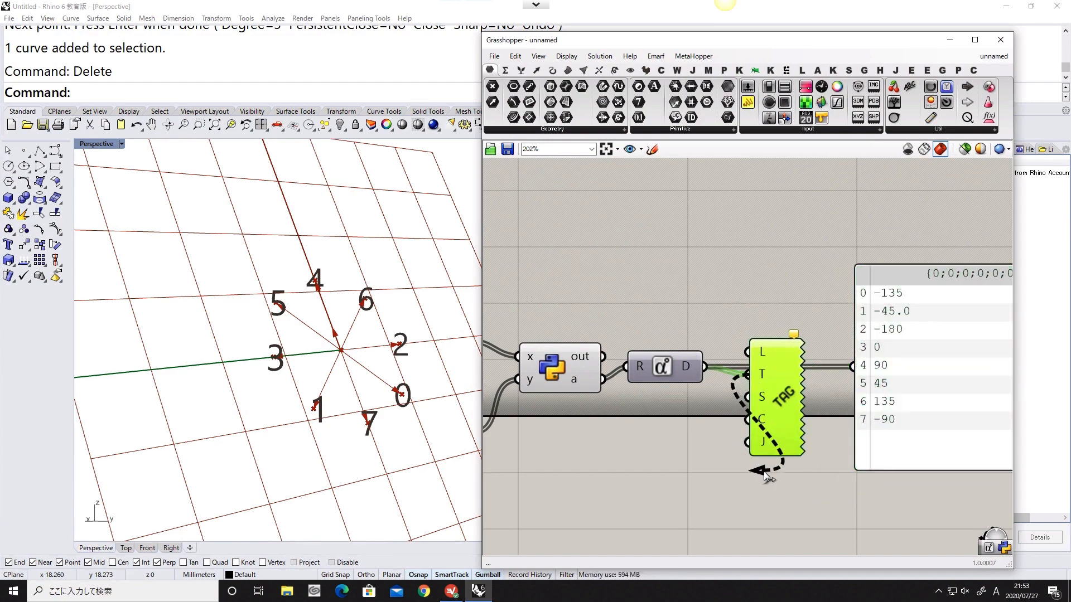
pyautogui.moveTo(765, 418); pyautogui.dragTo(759, 467)
# Step: Wire the shuffled points from the existing Sort List's A output into the L input of Text Tag 3D
pyautogui.scroll(-1, 711, 434)
pyautogui.moveTo(710, 434); pyautogui.dragTo(818, 396, button='right')
pyautogui.scroll(-4, 819, 396)
pyautogui.moveTo(657, 377); pyautogui.dragTo(710, 378, button='right')
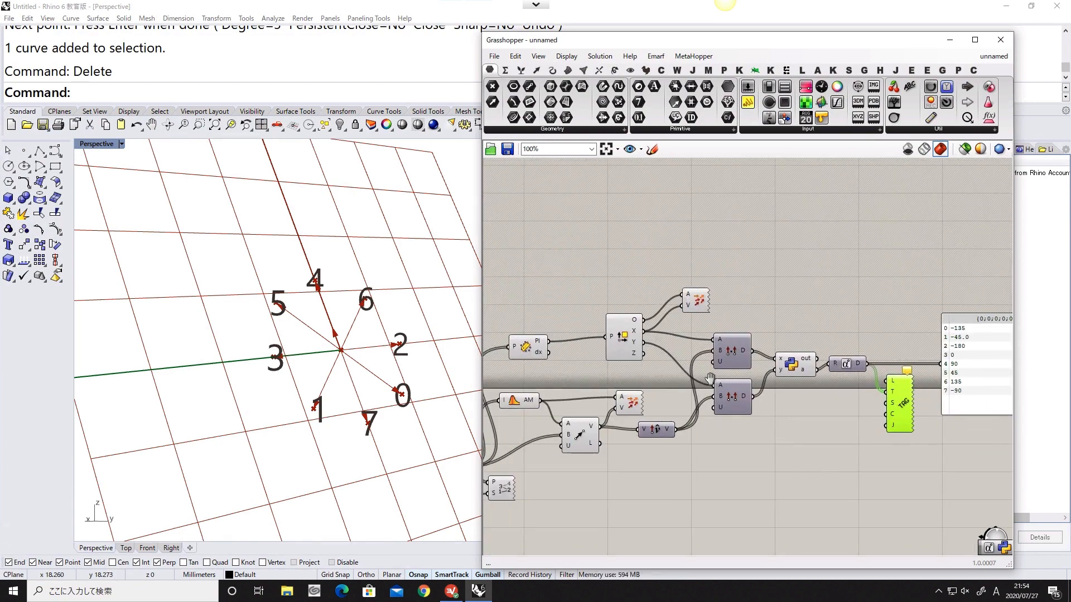
pyautogui.moveTo(614, 435); pyautogui.dragTo(685, 427, button='right')
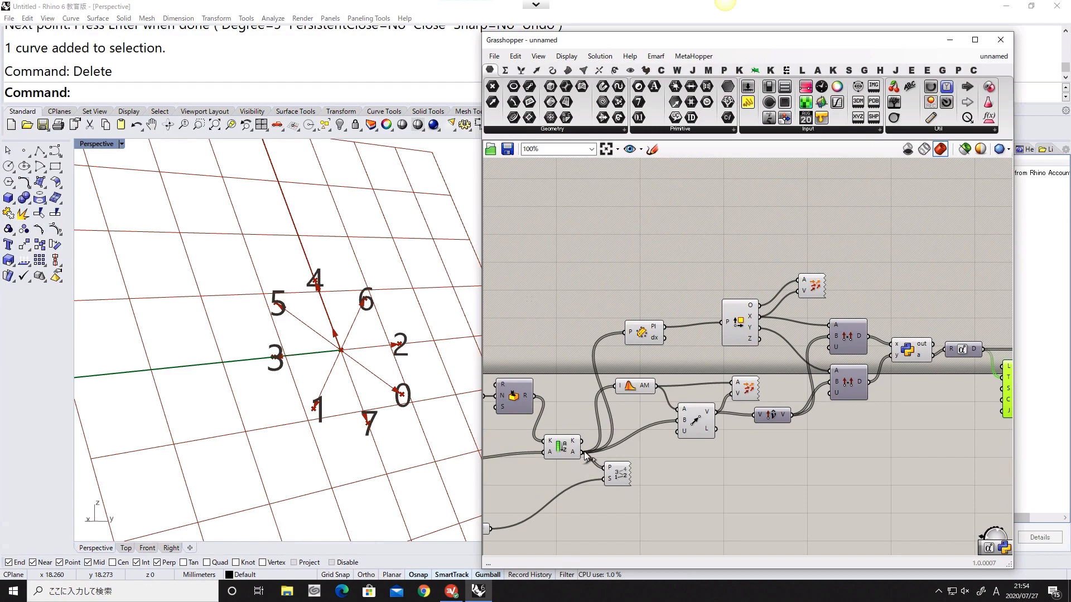
pyautogui.scroll(-4, 640, 384)
pyautogui.moveTo(582, 456); pyautogui.dragTo(829, 448)
pyautogui.scroll(4, 765, 380)
pyautogui.moveTo(655, 447); pyautogui.dragTo(847, 444, button='right')
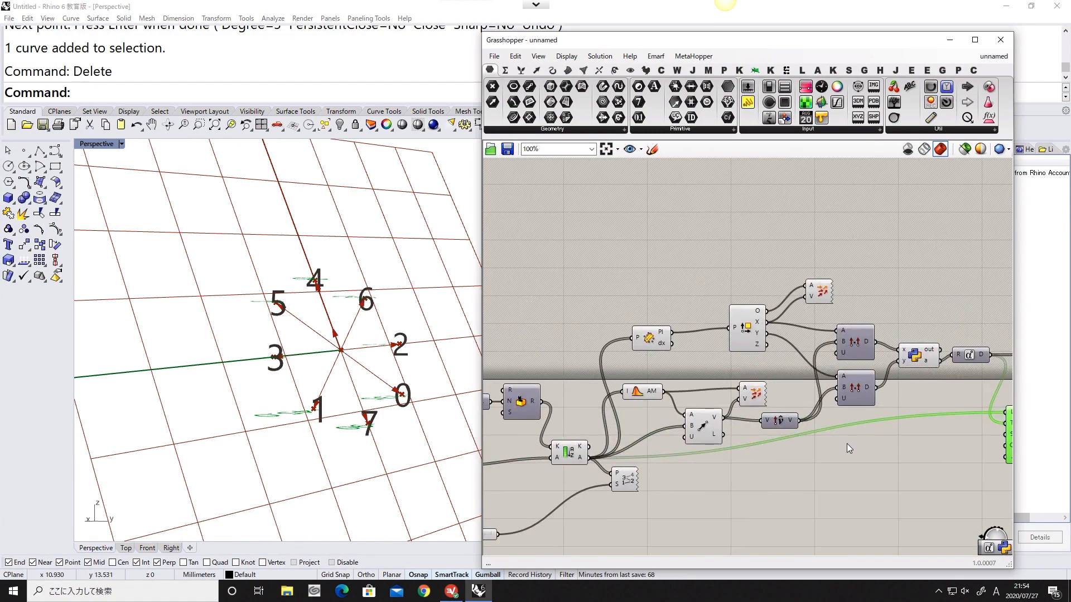
# Step: Hide the Point List component's preview so only the degree labels show around the octagon
pyautogui.moveTo(625, 480); pyautogui.dragTo(627, 490)
pyautogui.middleClick(627, 490)
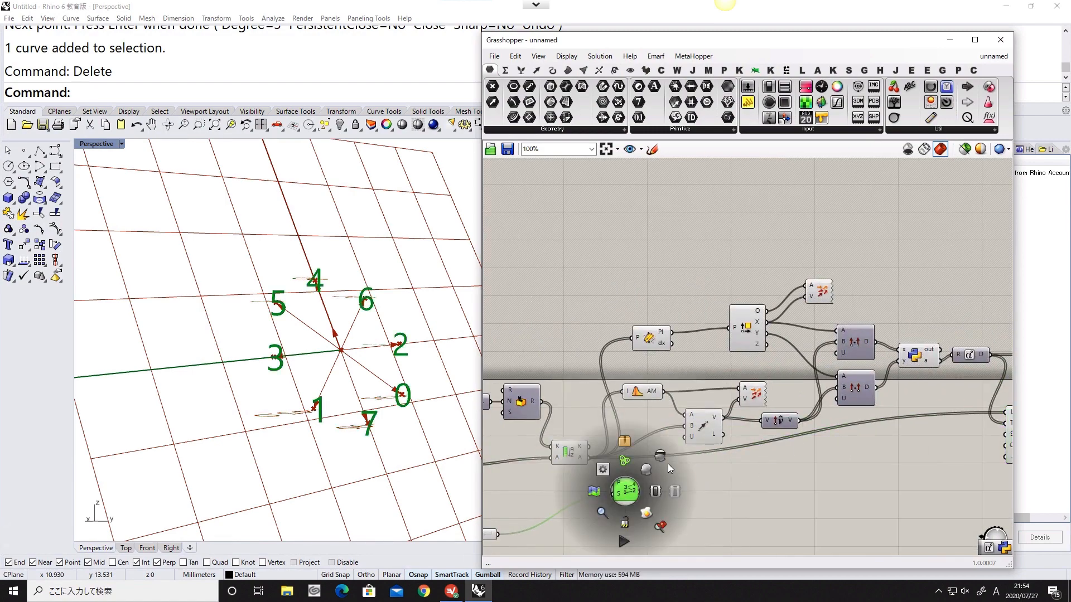
pyautogui.click(658, 462)
pyautogui.moveTo(363, 350); pyautogui.dragTo(316, 379, button='right')
pyautogui.moveTo(335, 363); pyautogui.dragTo(309, 377, button='right')
# Step: Move the Text Tag 3D component slightly lower, clear of the wire between Degrees and the panel
pyautogui.moveTo(817, 444); pyautogui.dragTo(661, 448, button='right')
pyautogui.moveTo(830, 438); pyautogui.dragTo(748, 447, button='right')
pyautogui.moveTo(788, 452); pyautogui.dragTo(798, 471)
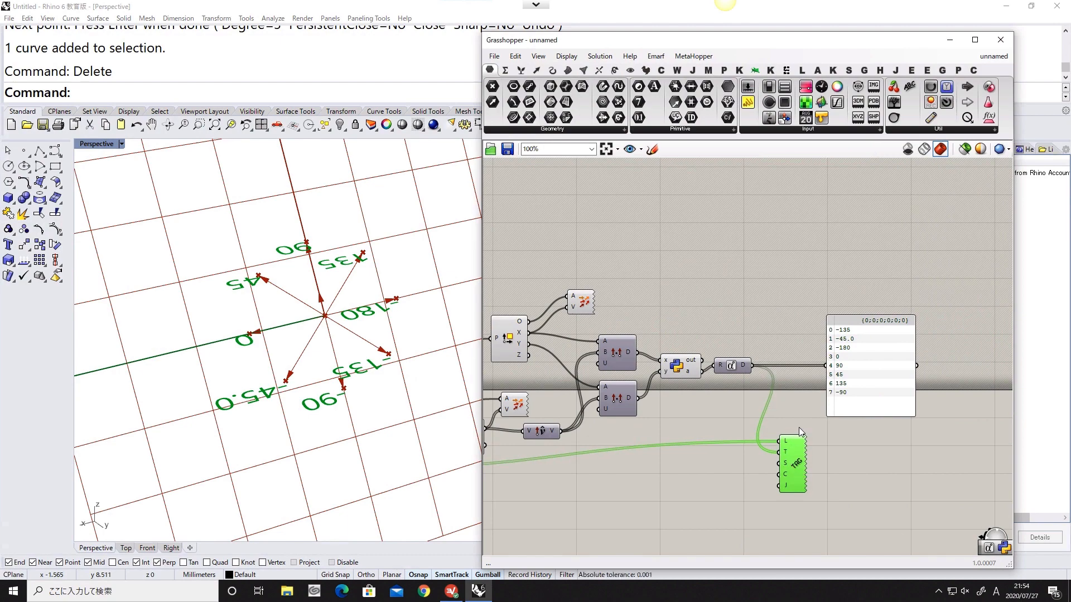
pyautogui.click(853, 402)
pyautogui.scroll(2, 797, 453)
pyautogui.click(783, 468)
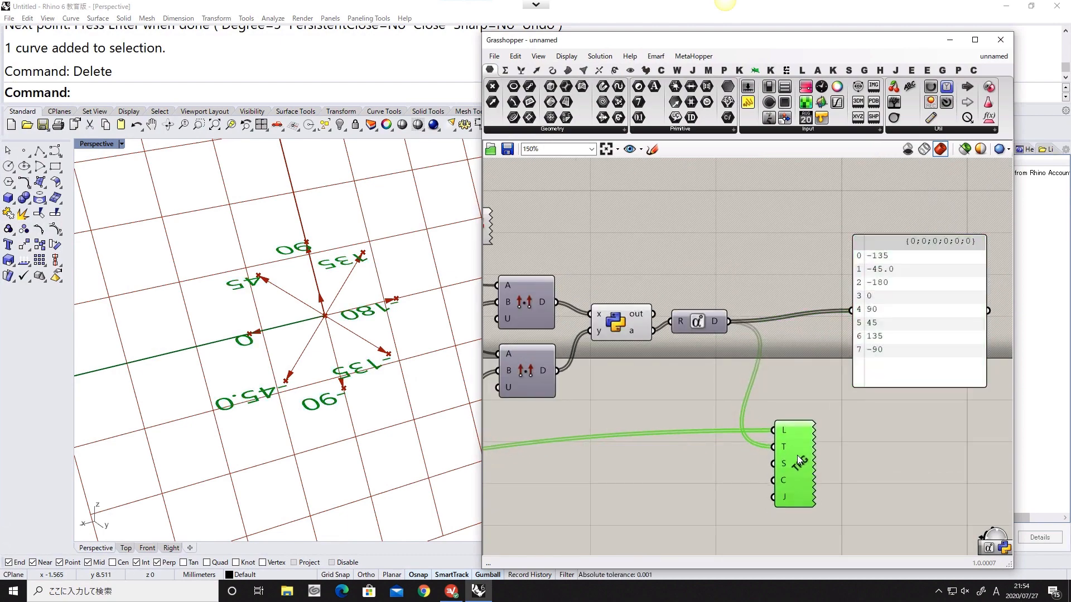
pyautogui.moveTo(397, 376); pyautogui.dragTo(385, 385, button='right')
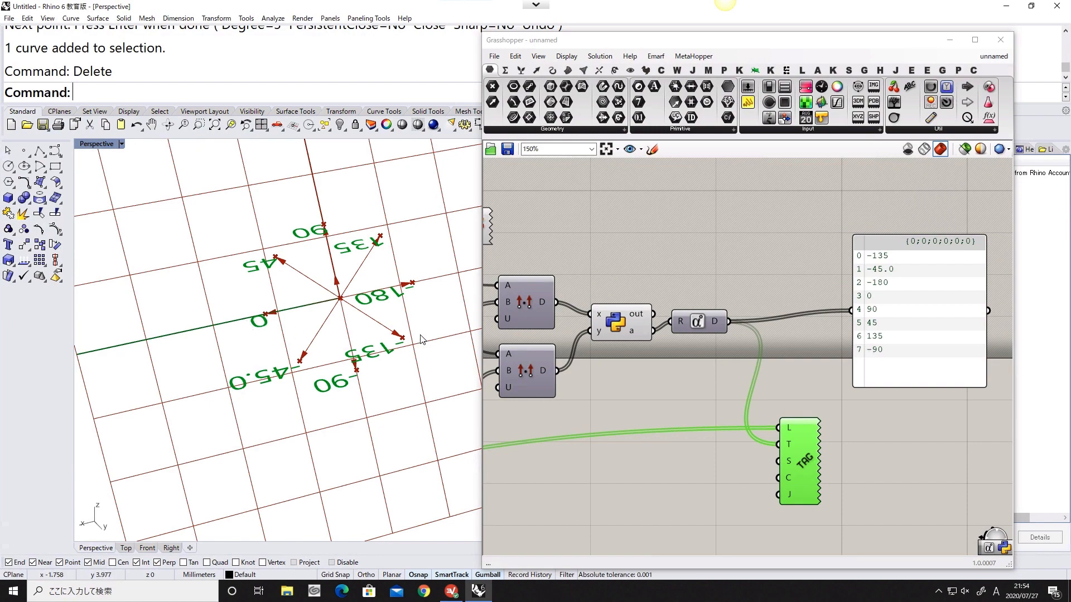
# Step: Show the Point List numbers over the degree labels for comparison, and hide them again
pyautogui.moveTo(521, 412); pyautogui.dragTo(763, 353, button='right')
pyautogui.scroll(-3, 763, 353)
pyautogui.moveTo(610, 397); pyautogui.dragTo(632, 395, button='right')
pyautogui.scroll(3, 632, 394)
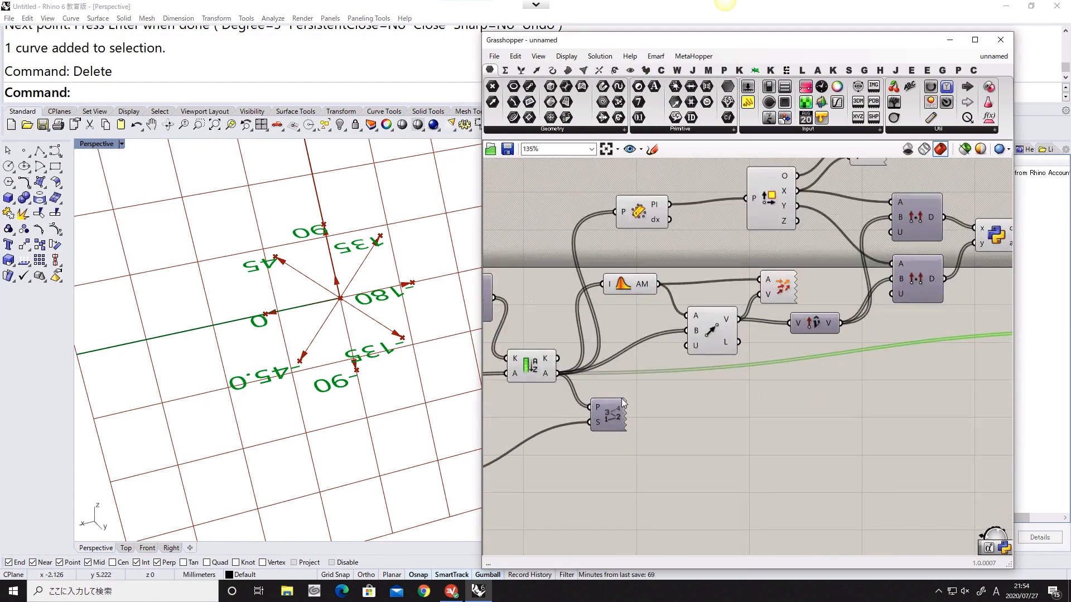
pyautogui.click(612, 415)
pyautogui.middleClick(611, 416)
pyautogui.click(632, 395)
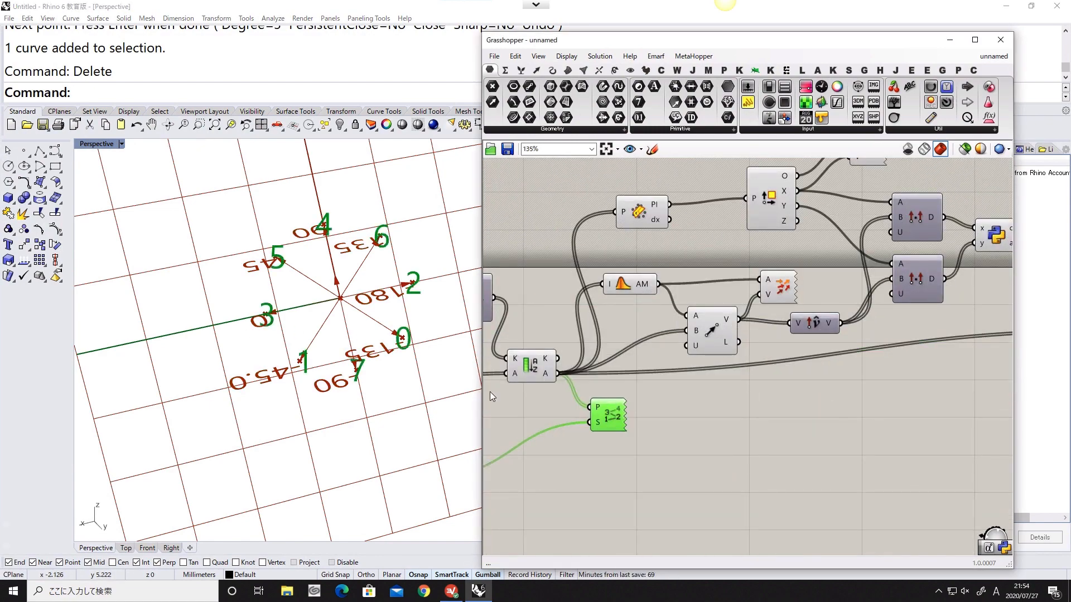
pyautogui.middleClick(612, 415)
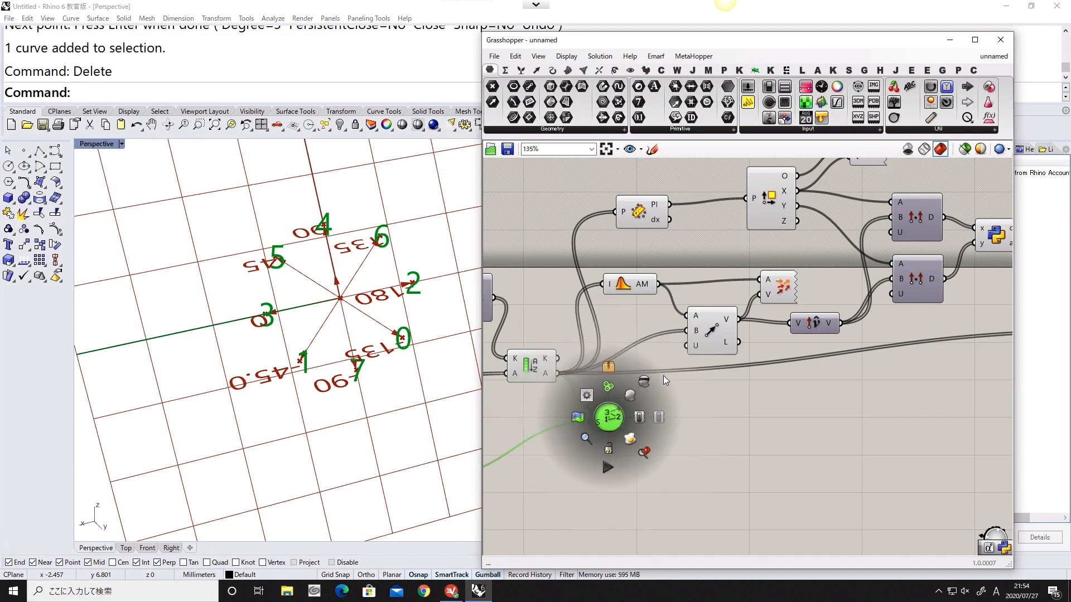
pyautogui.click(632, 394)
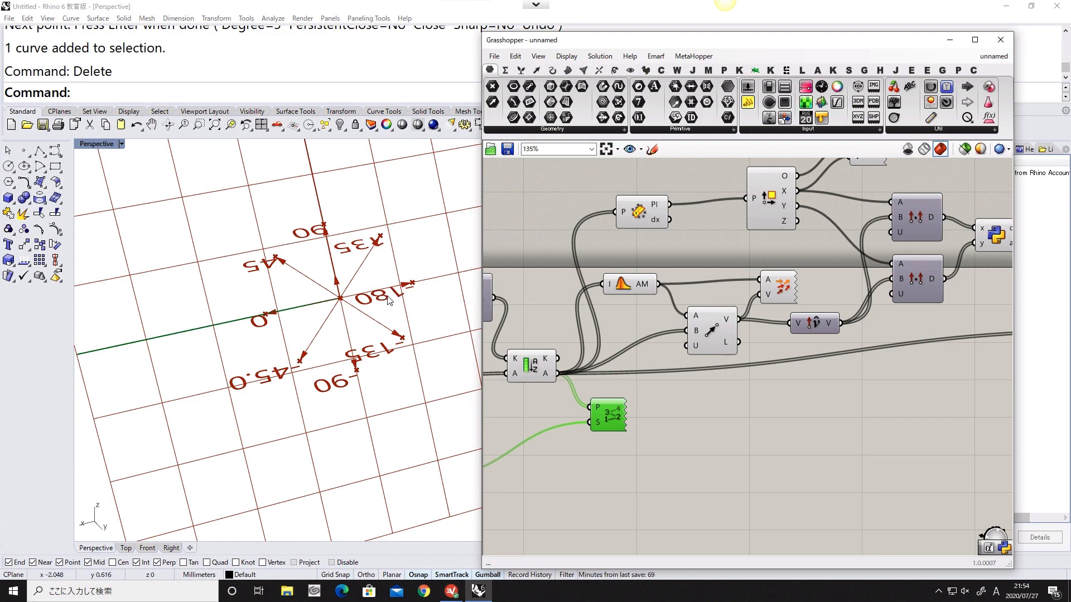
# Step: Examine the degree labels around the octagon's centre relative to the plane's X and Y axes
pyautogui.scroll(2, 402, 299)
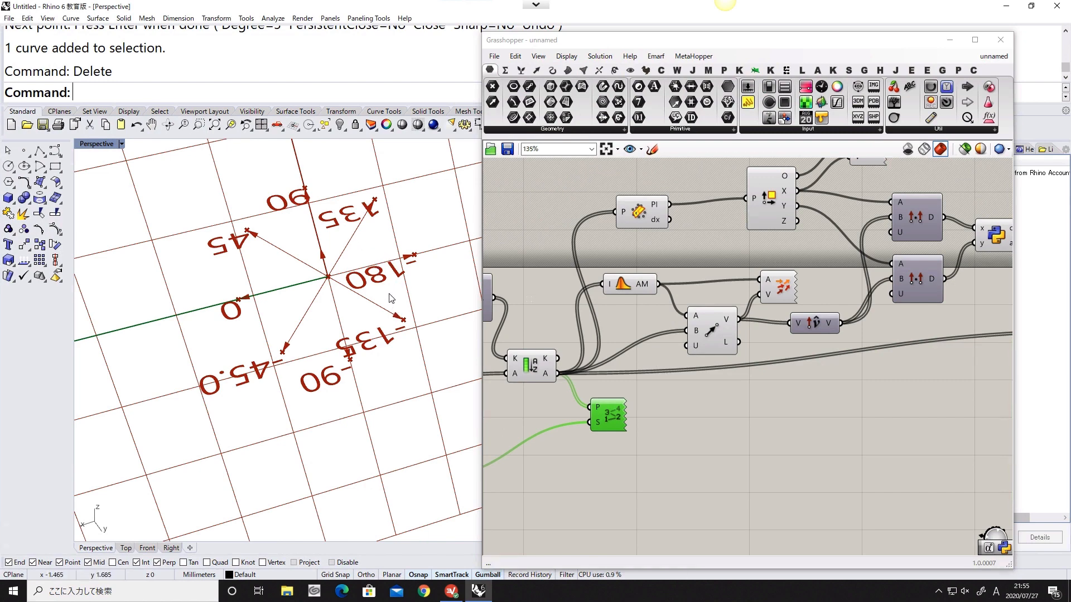
pyautogui.scroll(-1, 379, 283)
pyautogui.scroll(-1, 378, 283)
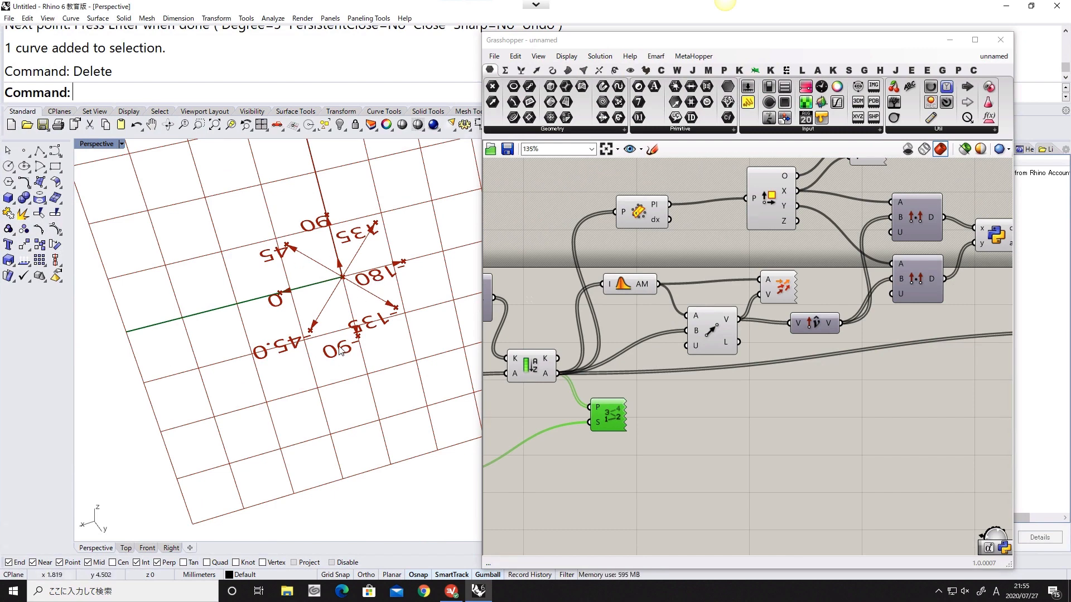
pyautogui.scroll(2, 340, 350)
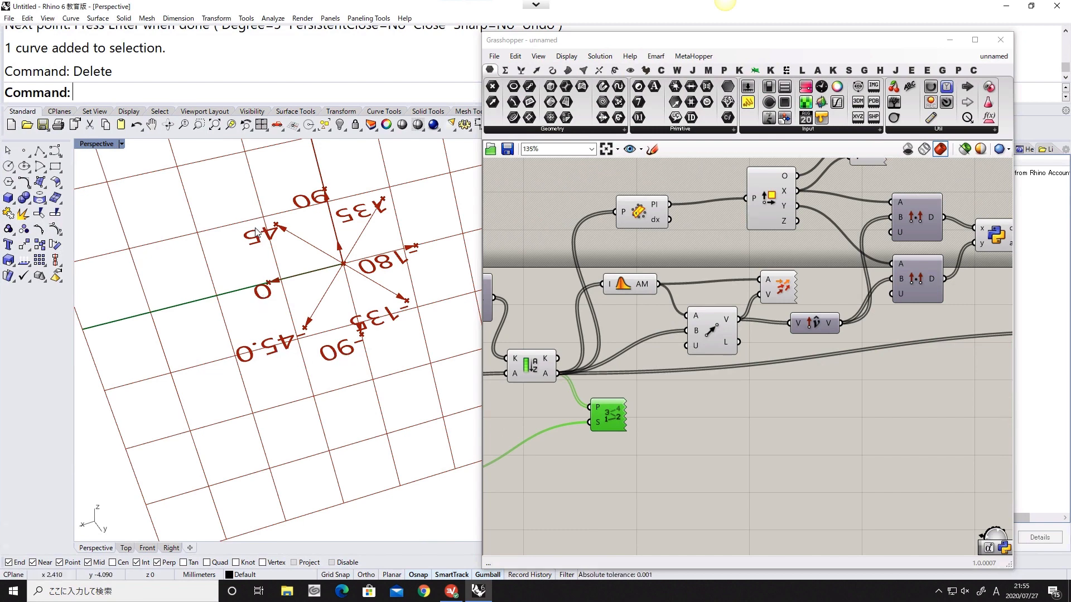
pyautogui.scroll(-3, 329, 245)
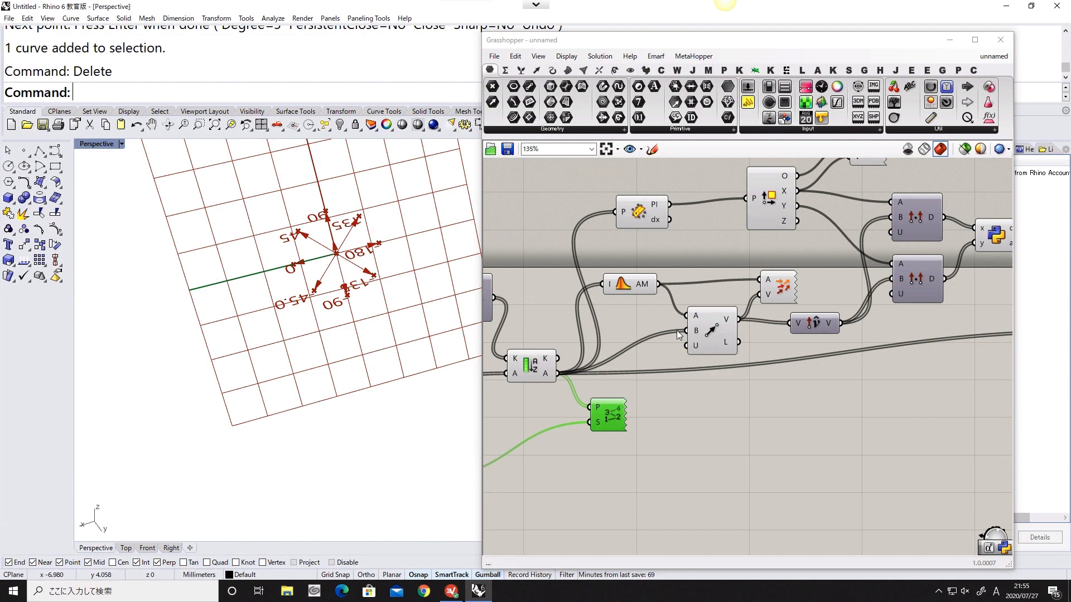
pyautogui.scroll(-1, 677, 334)
pyautogui.moveTo(720, 327); pyautogui.dragTo(635, 336, button='right')
pyautogui.moveTo(797, 337); pyautogui.dragTo(576, 370, button='right')
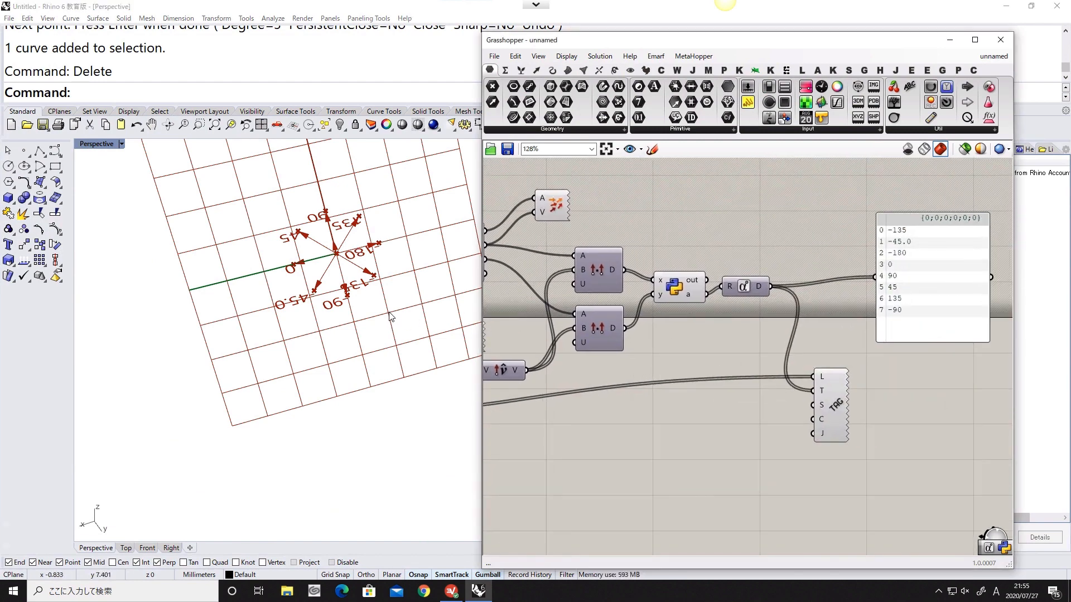
pyautogui.scroll(5, 363, 277)
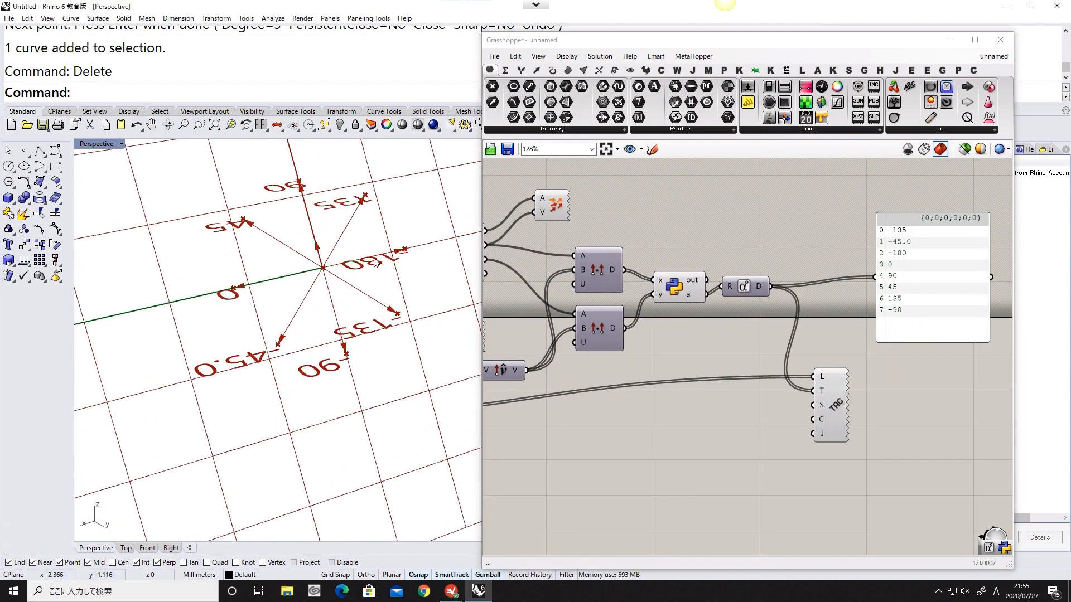
pyautogui.scroll(-1, 347, 257)
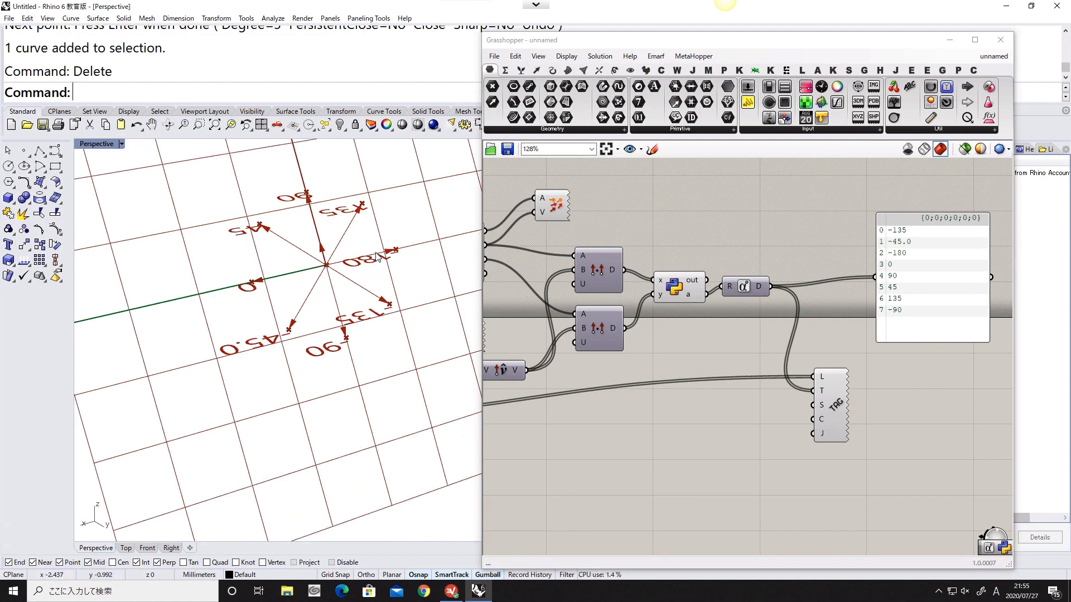
pyautogui.moveTo(381, 259); pyautogui.dragTo(369, 238, button='right')
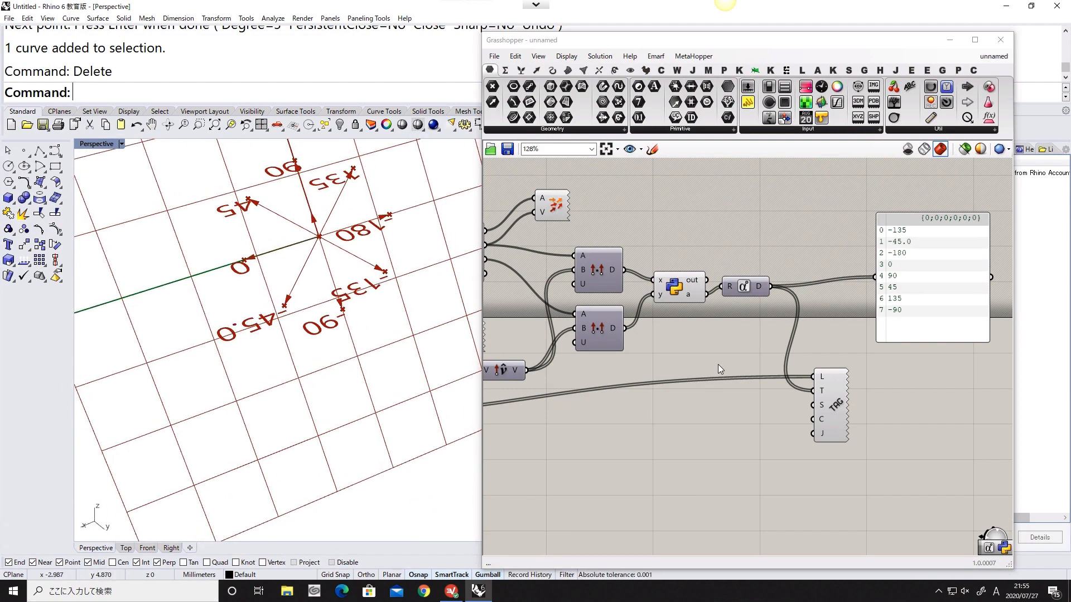
# Step: Turn the Point List component's preview back on to show the current point order
pyautogui.moveTo(716, 365); pyautogui.dragTo(884, 325, button='right')
pyautogui.click(730, 300)
pyautogui.scroll(-1, 710, 344)
pyautogui.scroll(-1, 883, 324)
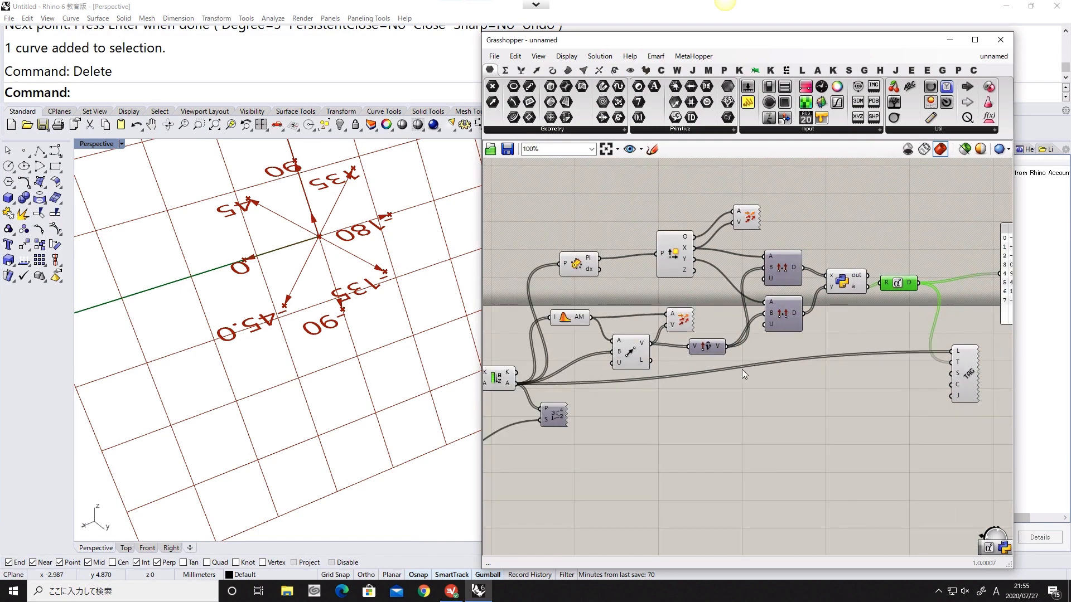
pyautogui.moveTo(597, 416); pyautogui.dragTo(695, 394, button='right')
pyautogui.moveTo(833, 365); pyautogui.dragTo(672, 410, button='right')
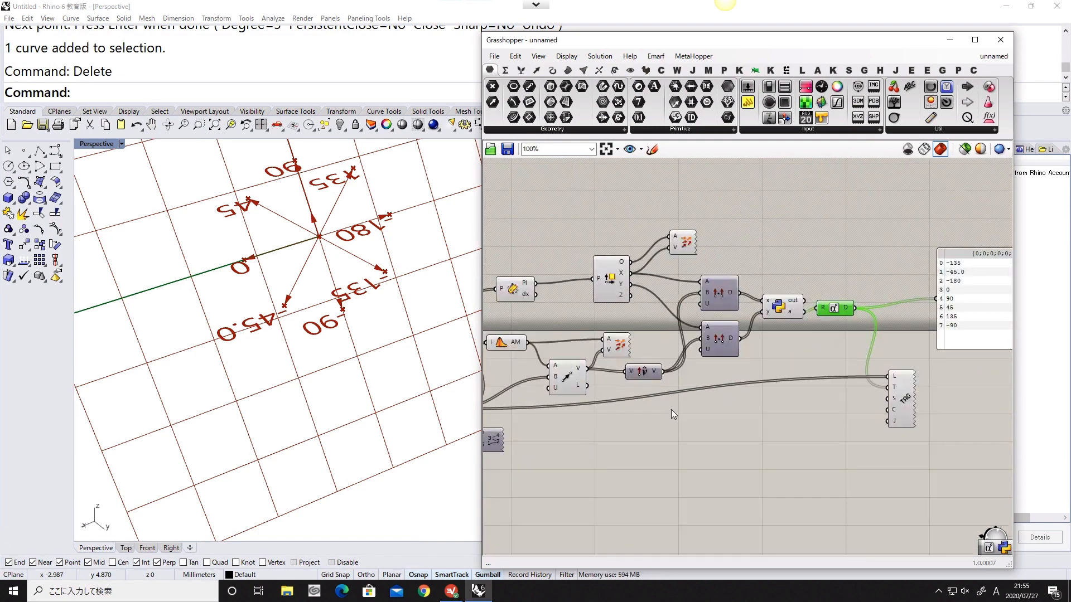
pyautogui.scroll(-1, 750, 401)
pyautogui.moveTo(748, 419); pyautogui.dragTo(803, 416, button='right')
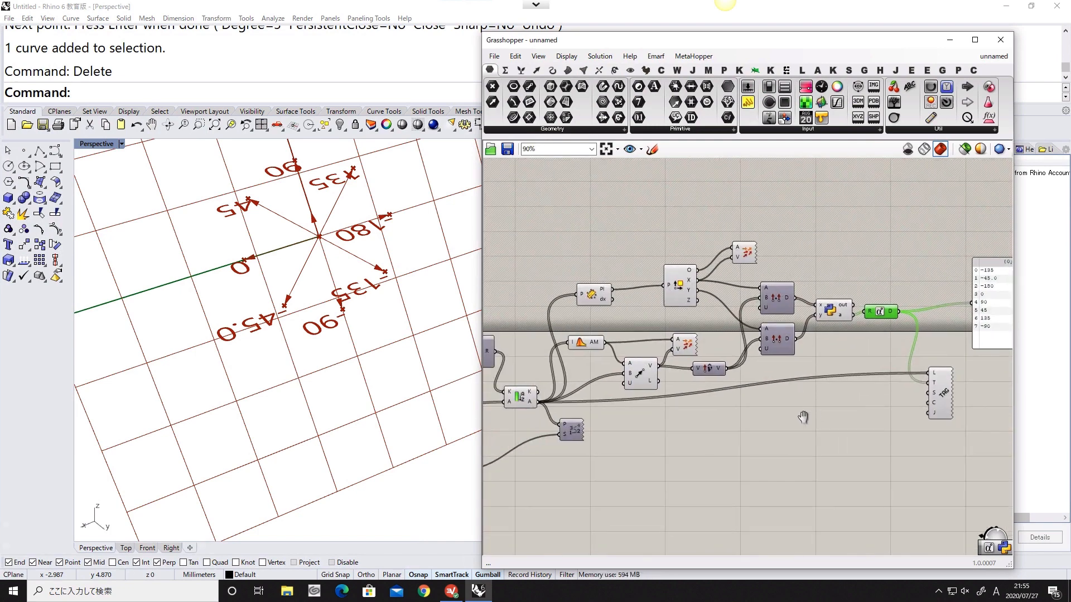
pyautogui.middleClick(568, 432)
pyautogui.click(570, 430)
pyautogui.moveTo(376, 303); pyautogui.dragTo(377, 283, button='right')
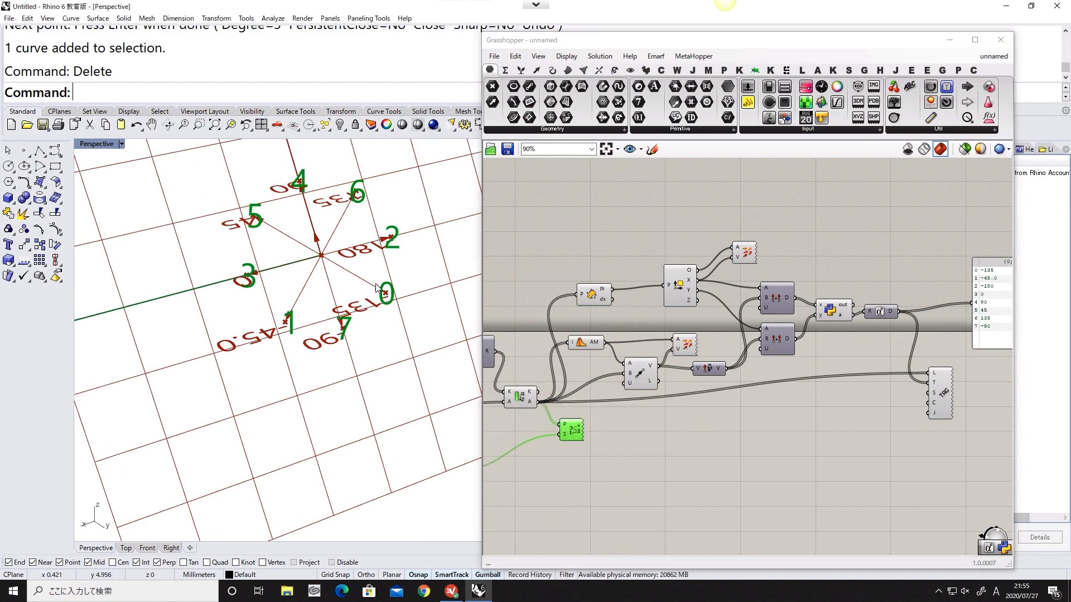
# Step: Hide the preview of the Text Tag 3D component's degree labels
pyautogui.click(937, 404)
pyautogui.middleClick(937, 403)
pyautogui.click(971, 363)
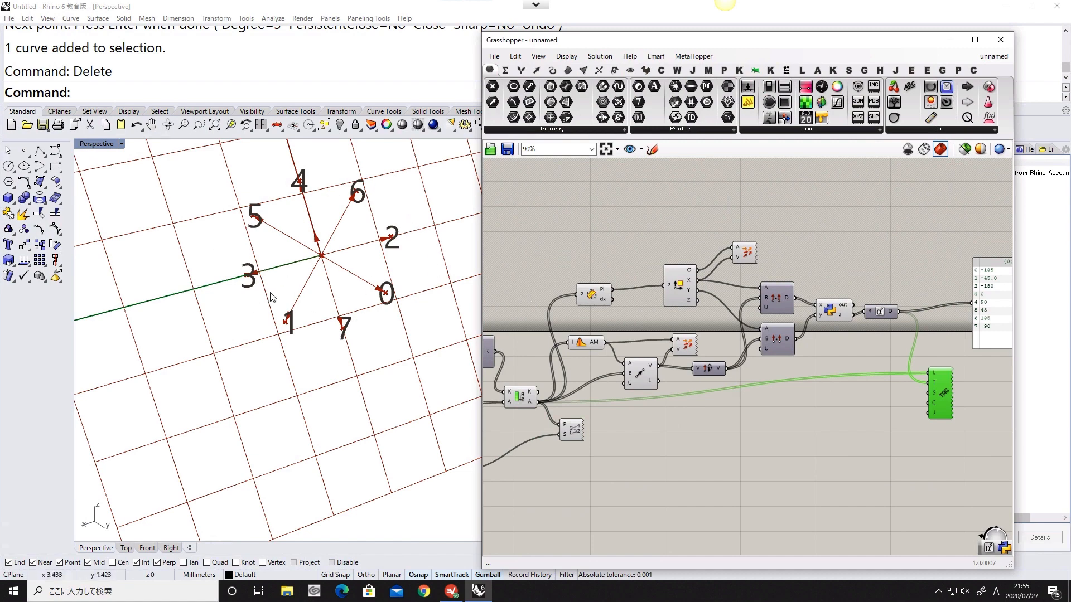
# Step: Add a second Sort List component in the empty area beside Text Tag 3D
pyautogui.click(794, 433)
pyautogui.doubleClick(792, 429)
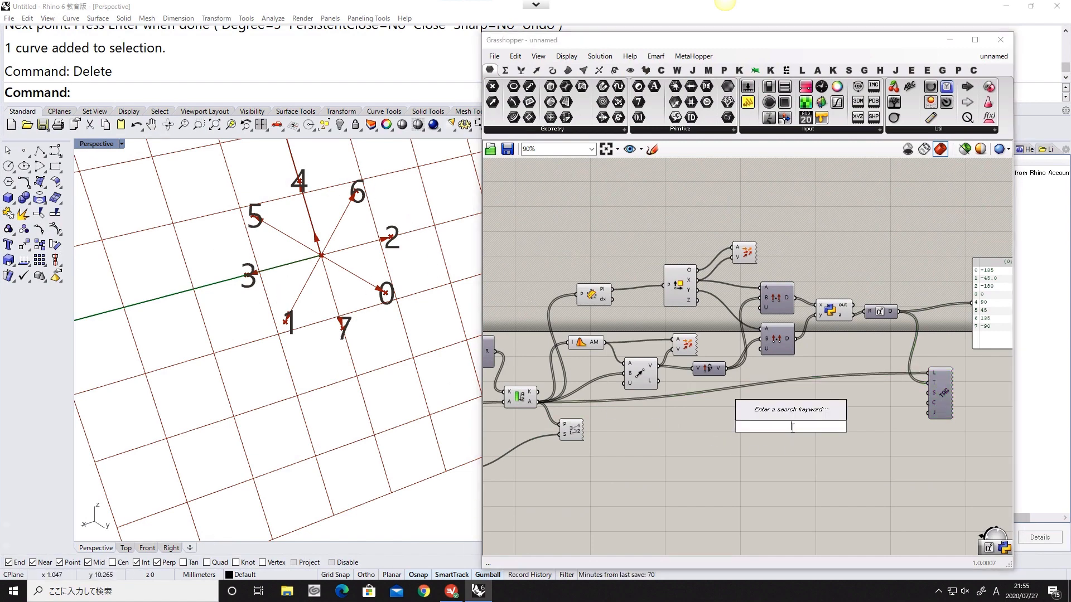
pyautogui.write('srt')
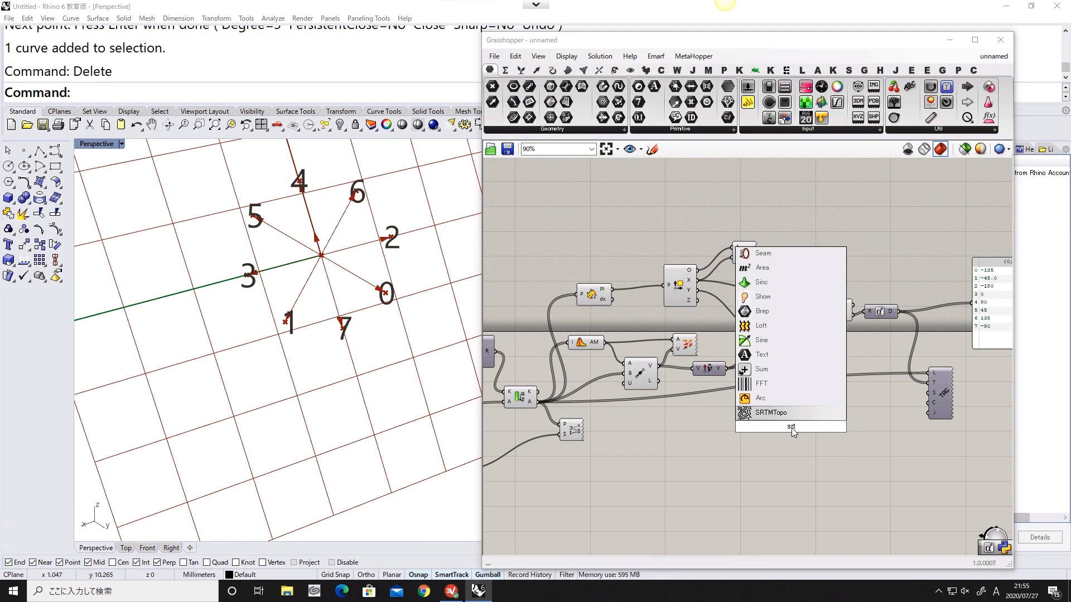
pyautogui.press('BackSpace')
pyautogui.press('BackSpace')
pyautogui.write('sort')
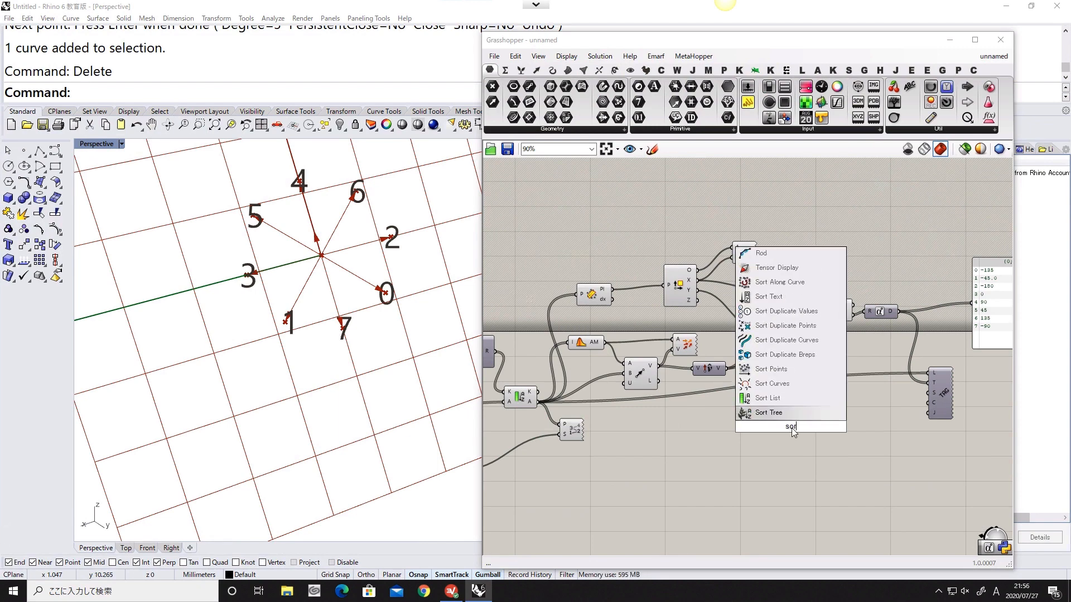
pyautogui.click(781, 413)
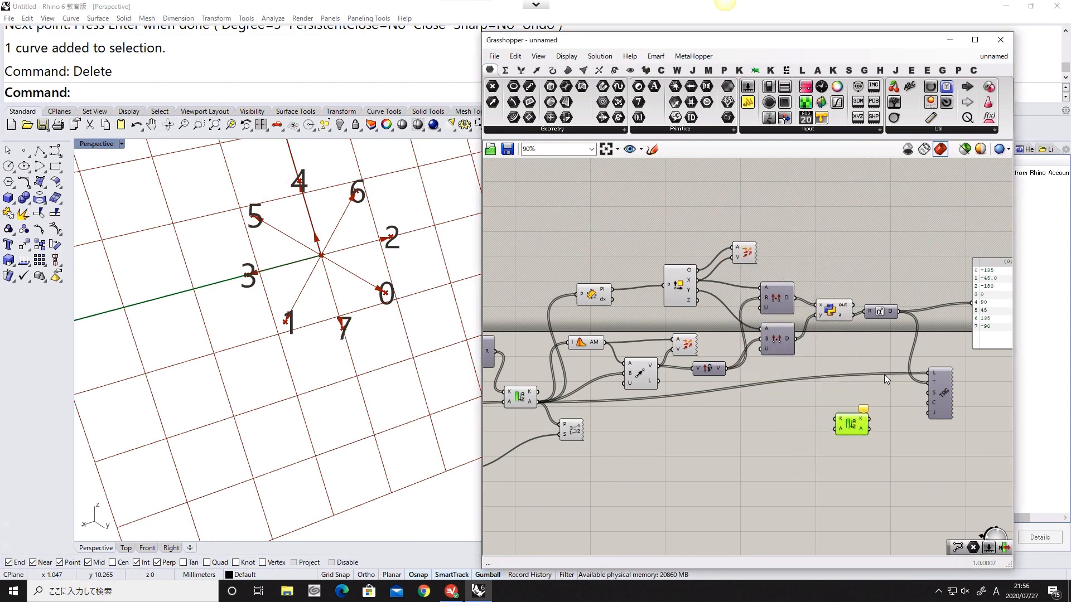
# Step: Wire the Degrees output into the new Sort List's K input and the shuffled points into its A input
pyautogui.moveTo(887, 363); pyautogui.dragTo(835, 419)
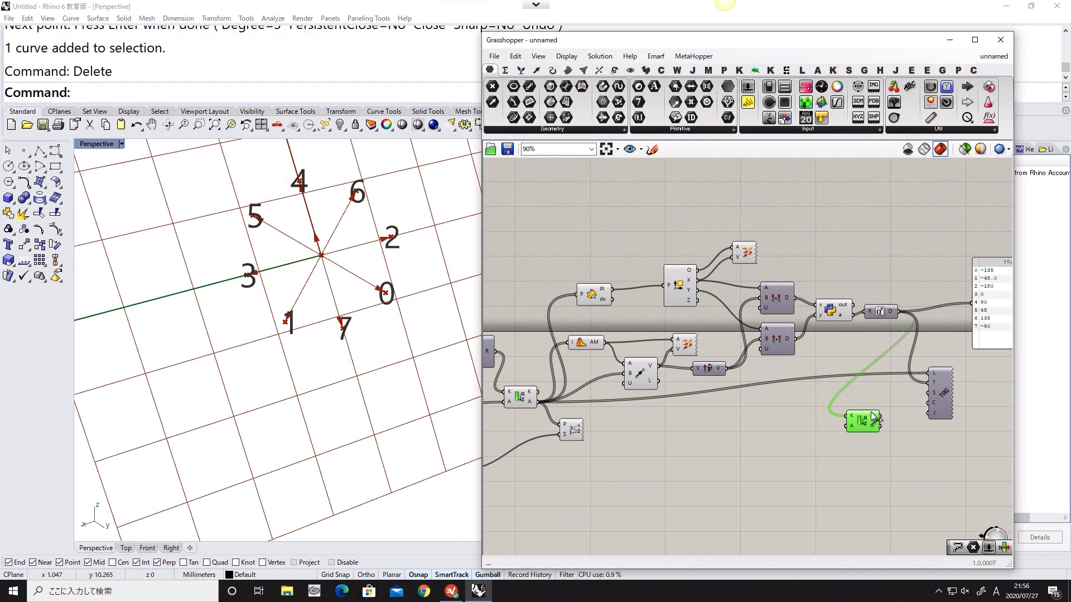
pyautogui.moveTo(758, 425); pyautogui.dragTo(830, 415, button='right')
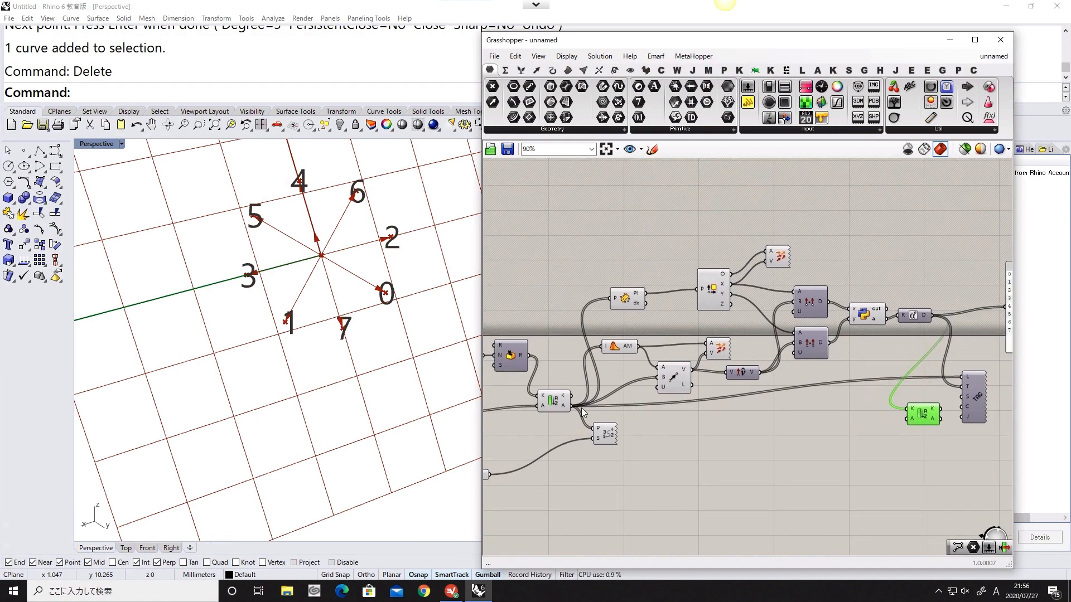
pyautogui.moveTo(572, 406); pyautogui.dragTo(918, 401)
pyautogui.moveTo(751, 423)
pyautogui.mouseDown(button='right')
pyautogui.moveTo(675, 431)
pyautogui.moveTo(747, 429)
pyautogui.mouseUp(button='right')
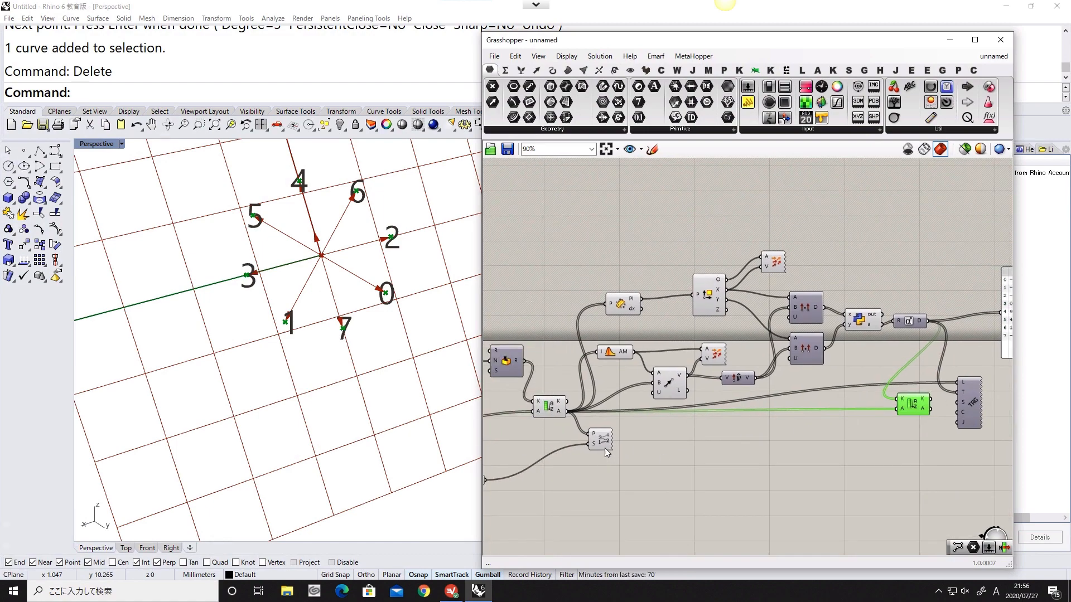
# Step: Move the Size slider closer to the Point List component and duplicate Point List next to the new Sort List
pyautogui.click(605, 446)
pyautogui.moveTo(621, 452); pyautogui.dragTo(677, 443, button='right')
pyautogui.moveTo(537, 474); pyautogui.dragTo(642, 461)
pyautogui.moveTo(675, 480); pyautogui.dragTo(770, 434)
pyautogui.click(684, 457)
# Step: Hide the preview of the original Point List component
pyautogui.click(664, 433)
pyautogui.click(664, 435)
pyautogui.middleClick(664, 434)
pyautogui.click(691, 405)
# Step: Wire the new Sort List's A output into the P input of the duplicated Point List
pyautogui.scroll(-3, 769, 434)
pyautogui.scroll(3, 775, 441)
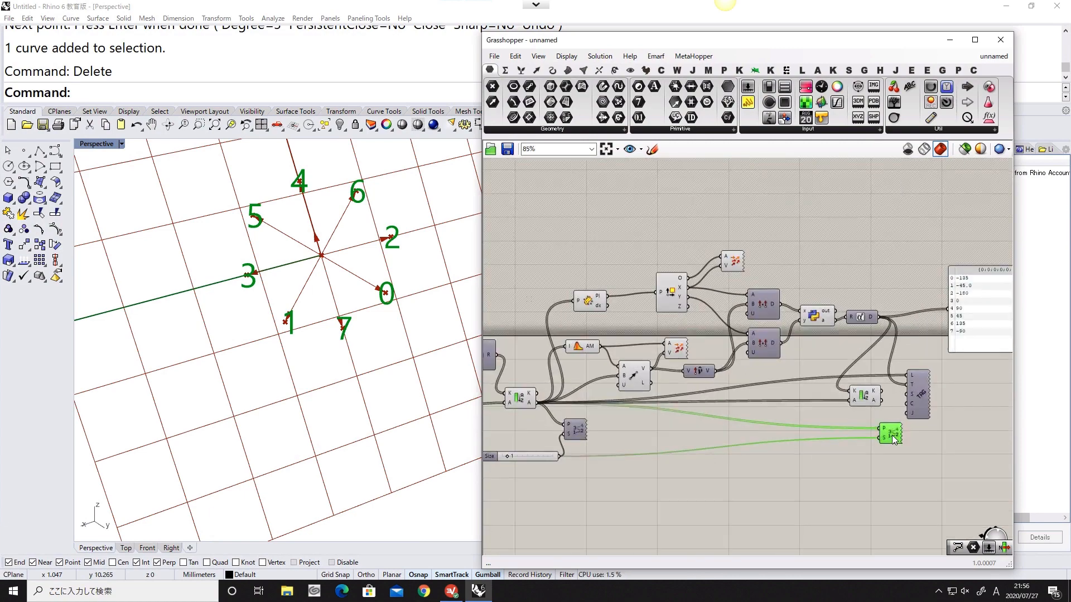
pyautogui.moveTo(885, 422); pyautogui.dragTo(882, 431)
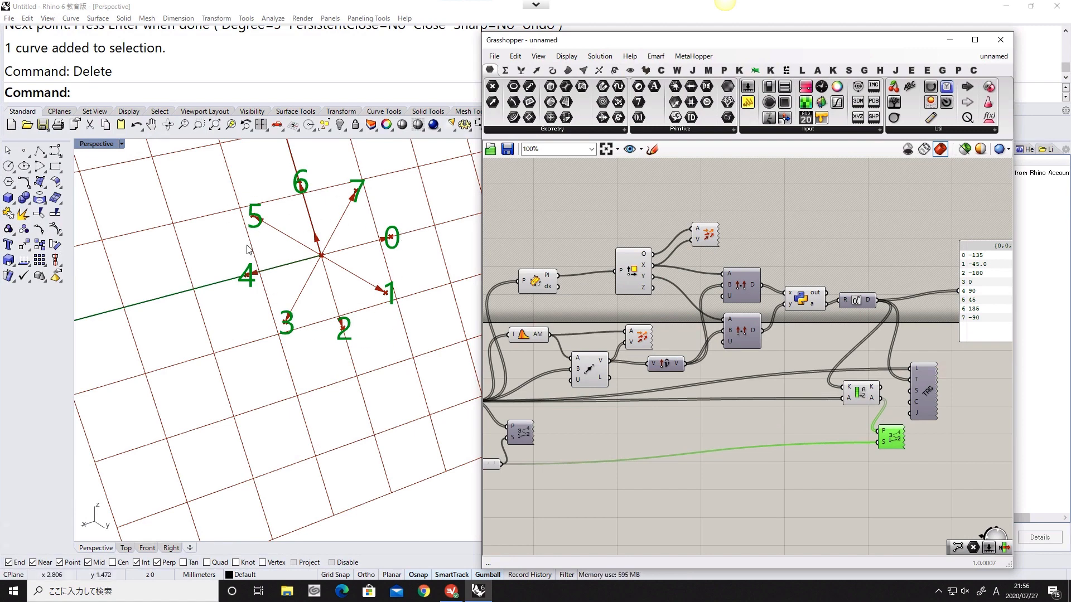
# Step: Examine the order of the point numbers around the octagon from several angles
pyautogui.click(351, 274)
pyautogui.moveTo(350, 270); pyautogui.dragTo(370, 275, button='right')
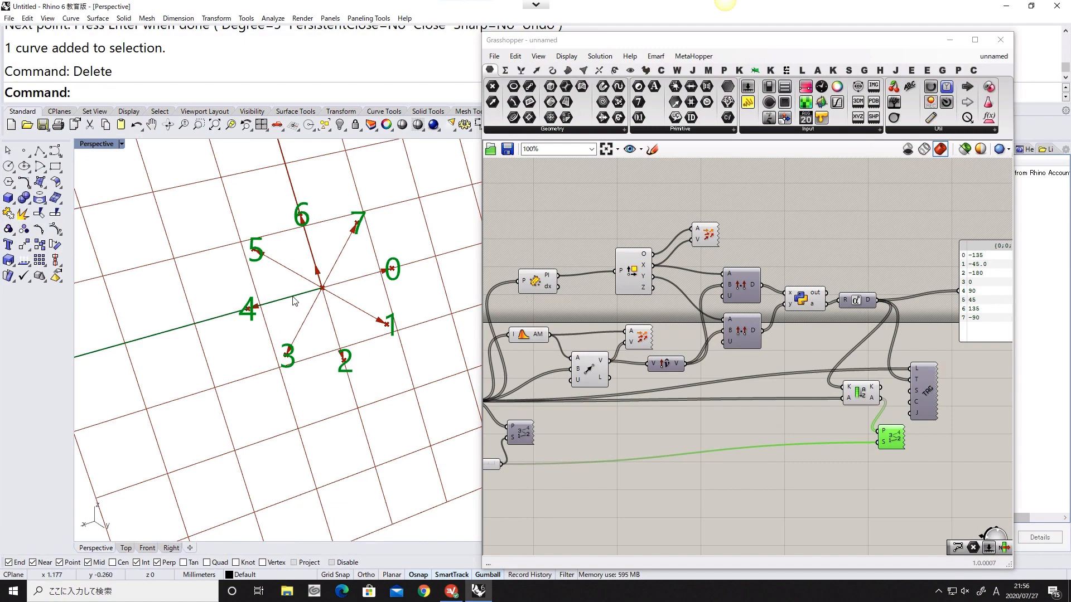
pyautogui.moveTo(292, 296); pyautogui.dragTo(358, 273, button='right')
pyautogui.scroll(-4, 305, 346)
pyautogui.moveTo(262, 395); pyautogui.dragTo(291, 351, button='right')
pyautogui.scroll(6, 301, 339)
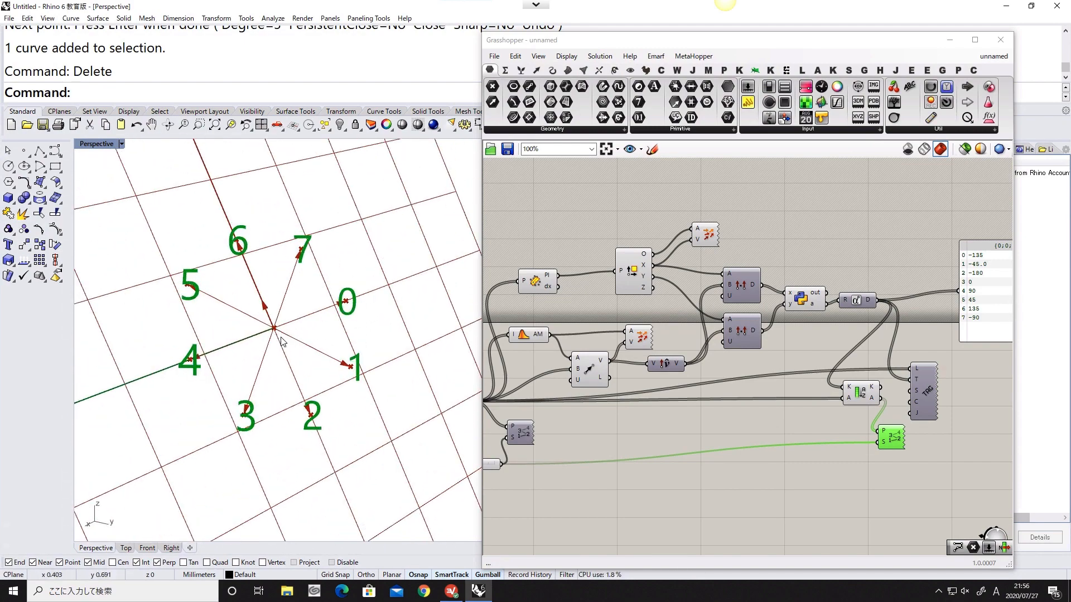
# Step: Hide the preview of the plane, vector and distance components feeding the Python script
pyautogui.scroll(-2, 277, 339)
pyautogui.scroll(-2, 277, 339)
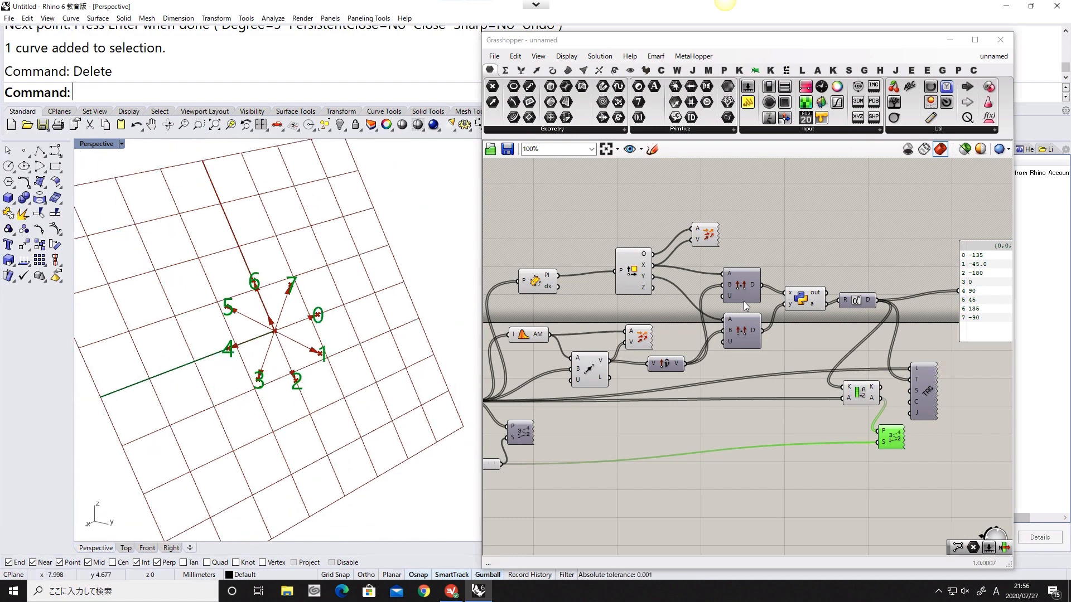
pyautogui.click(797, 301)
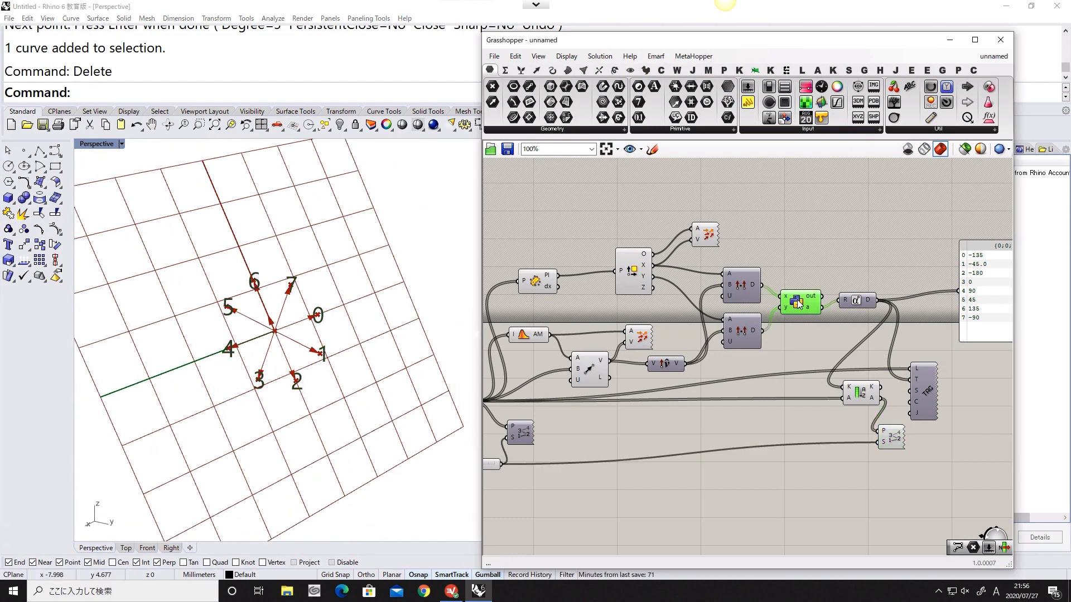
pyautogui.moveTo(365, 369); pyautogui.dragTo(261, 360, button='right')
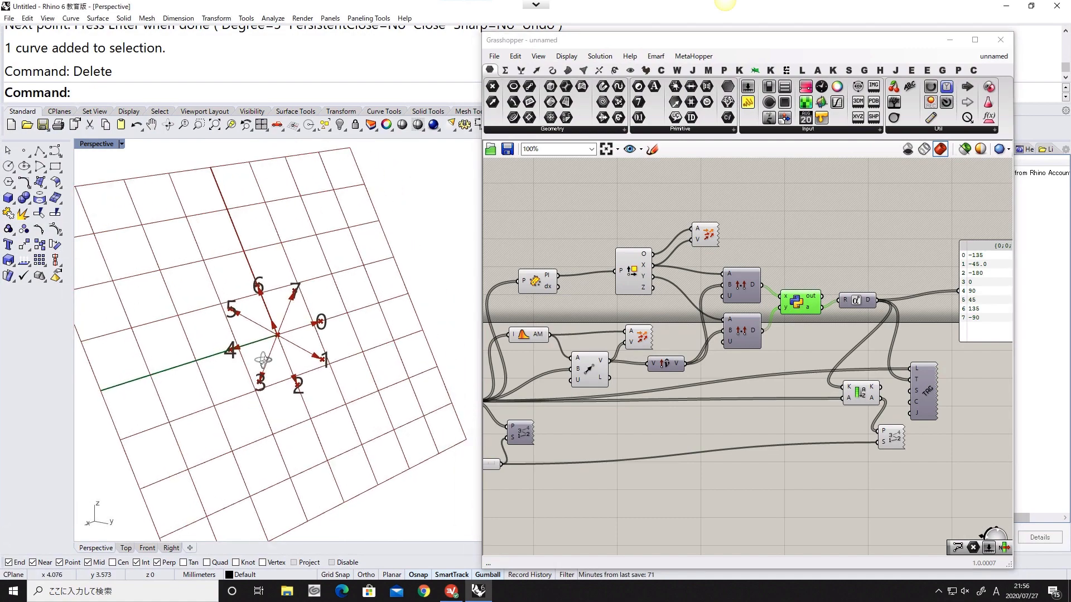
pyautogui.moveTo(716, 403); pyautogui.dragTo(506, 225)
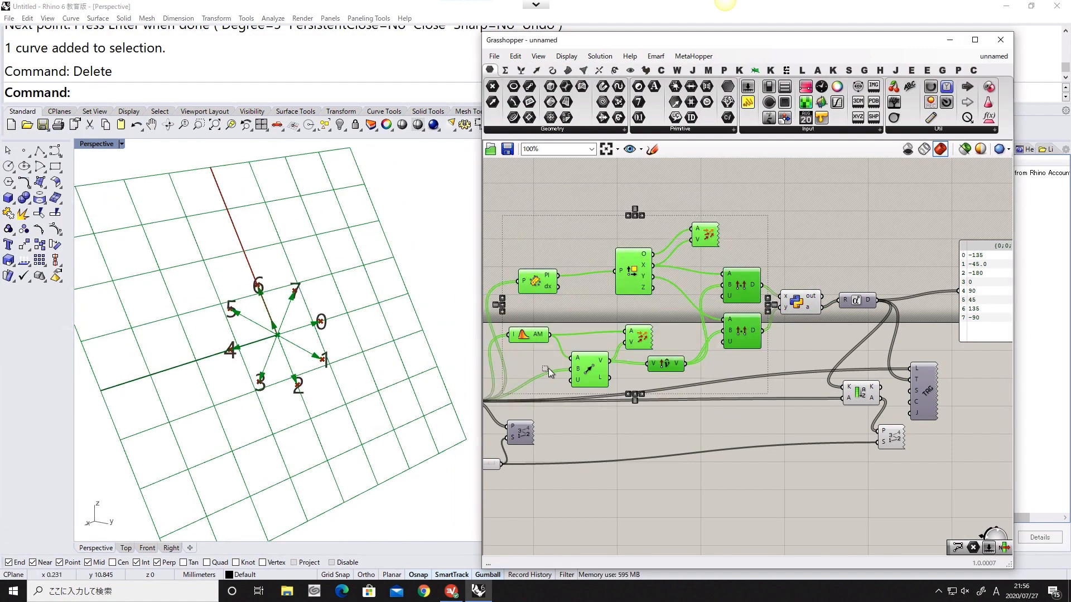
pyautogui.middleClick(548, 368)
pyautogui.click(582, 336)
pyautogui.click(673, 426)
# Step: Move the Text Tag 3D component beneath the angle panel and highlight the sorted Point List's numbers
pyautogui.moveTo(751, 412); pyautogui.dragTo(595, 415, button='right')
pyautogui.moveTo(770, 412); pyautogui.dragTo(813, 413)
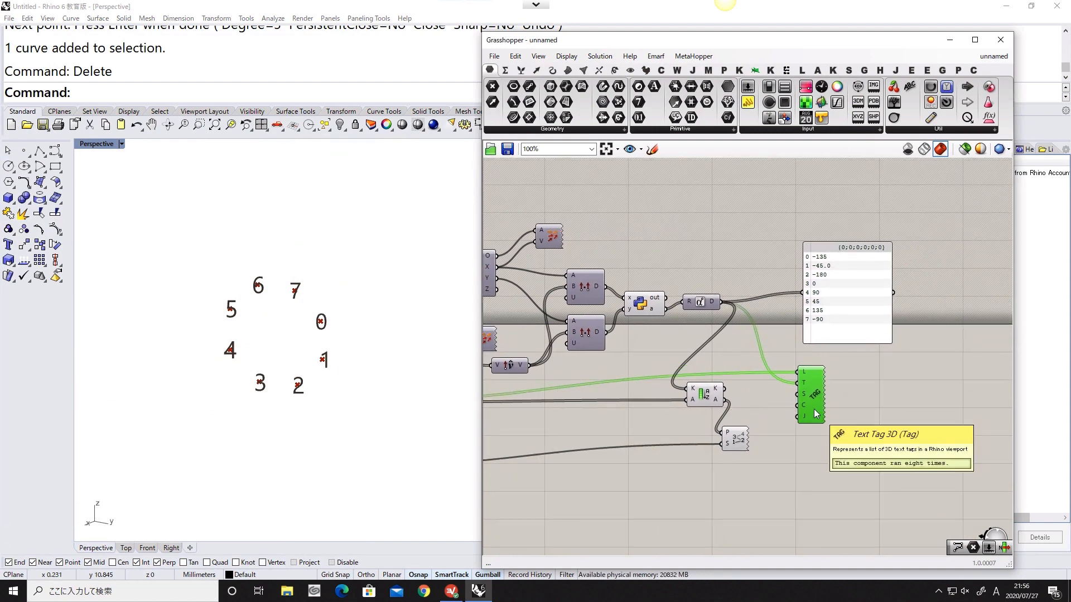
pyautogui.scroll(5, 223, 313)
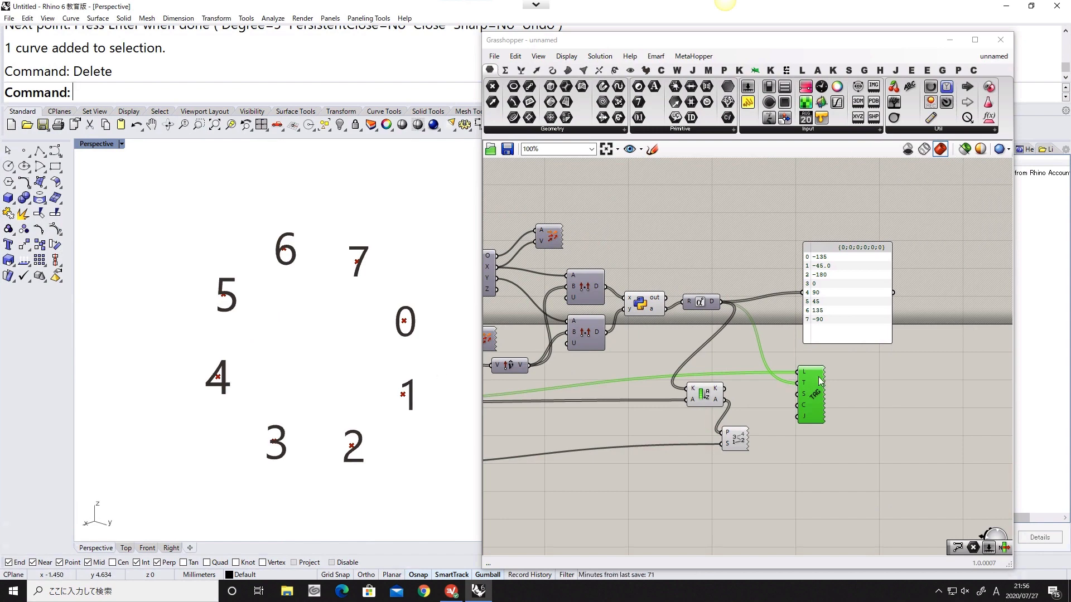
pyautogui.click(735, 437)
# Step: Group all the circular-sorting components, including the Size slider, angle panel and both Point Lists, and shift them away from the first Sort List
pyautogui.scroll(-3, 820, 401)
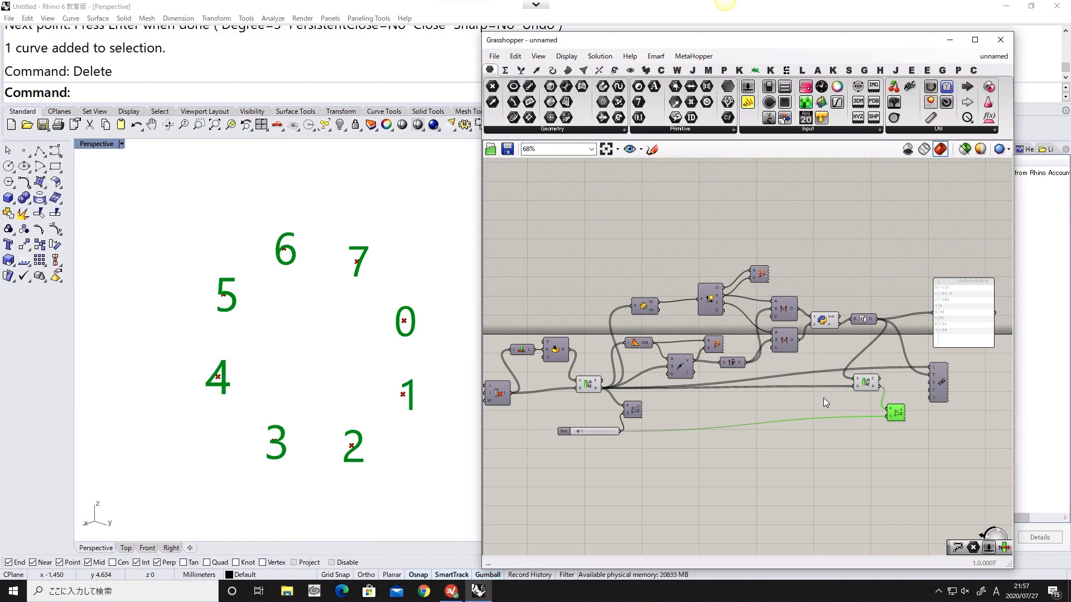
pyautogui.moveTo(889, 427); pyautogui.dragTo(600, 232)
pyautogui.moveTo(944, 469); pyautogui.dragTo(608, 245)
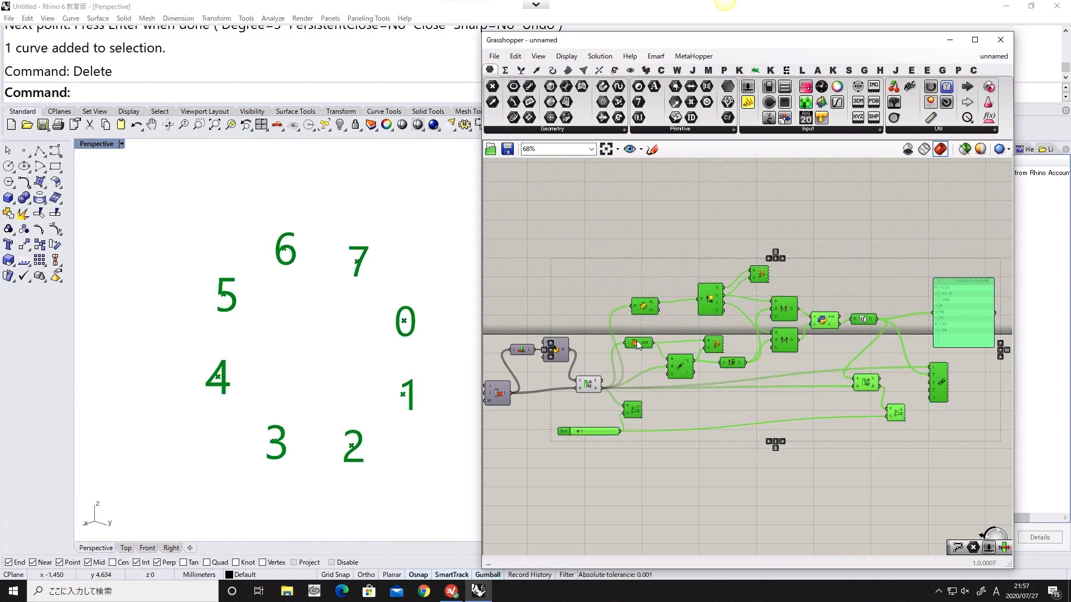
pyautogui.moveTo(639, 343); pyautogui.dragTo(650, 342)
pyautogui.write('G')
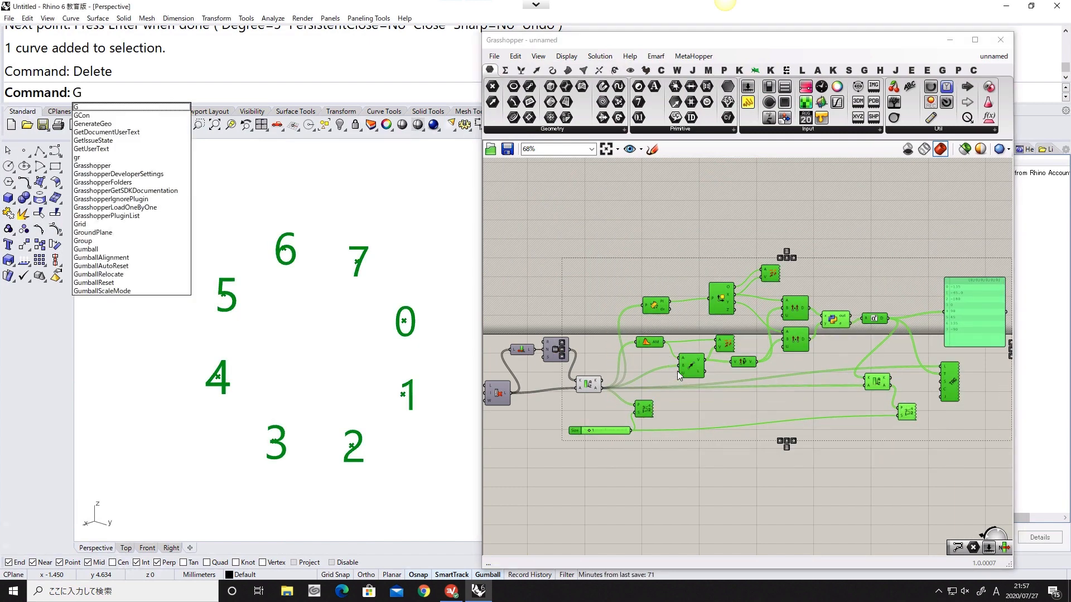
pyautogui.moveTo(678, 379); pyautogui.dragTo(685, 383, button='right')
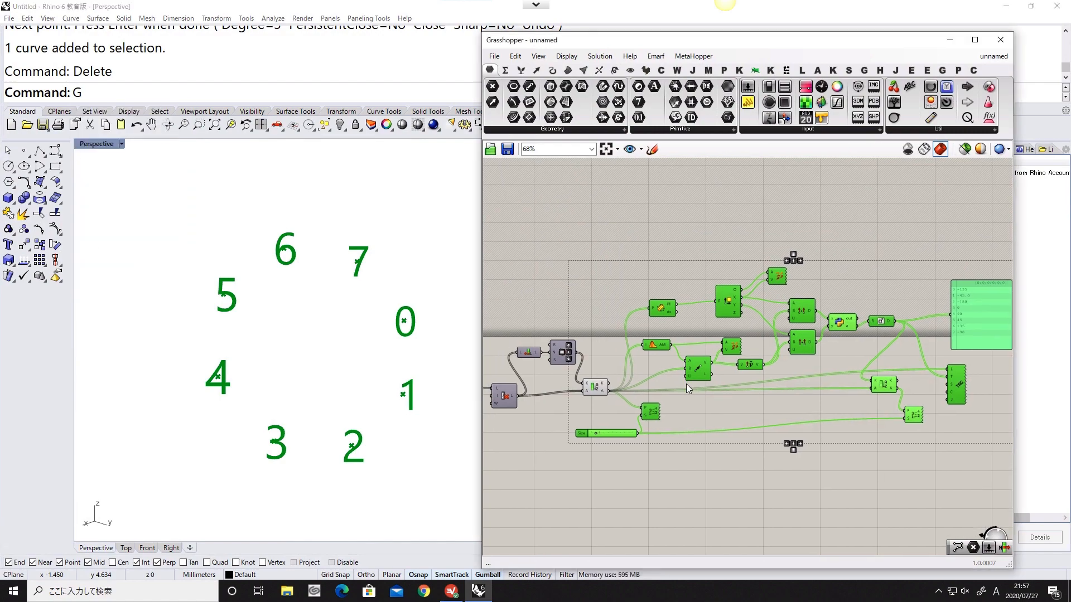
pyautogui.hotkey('ctrl', 'g')
pyautogui.moveTo(705, 419); pyautogui.dragTo(754, 418)
pyautogui.moveTo(759, 460); pyautogui.dragTo(698, 458, button='right')
pyautogui.click(815, 451)
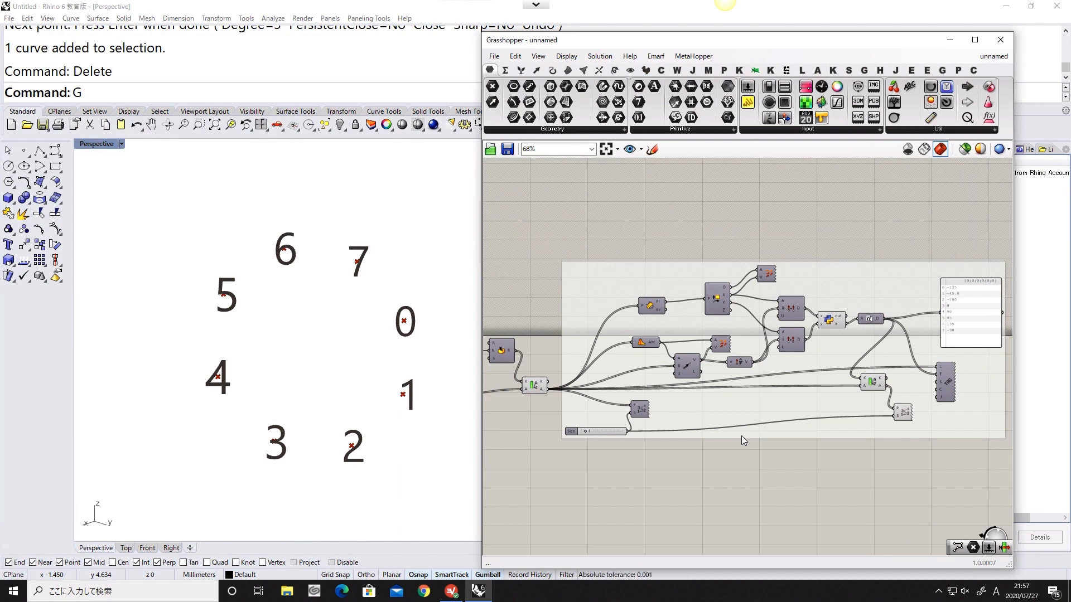
# Step: Insert a Shift List component between the grouped Sort List's A output and the P input of its Point List
pyautogui.moveTo(590, 413); pyautogui.dragTo(631, 409, button='right')
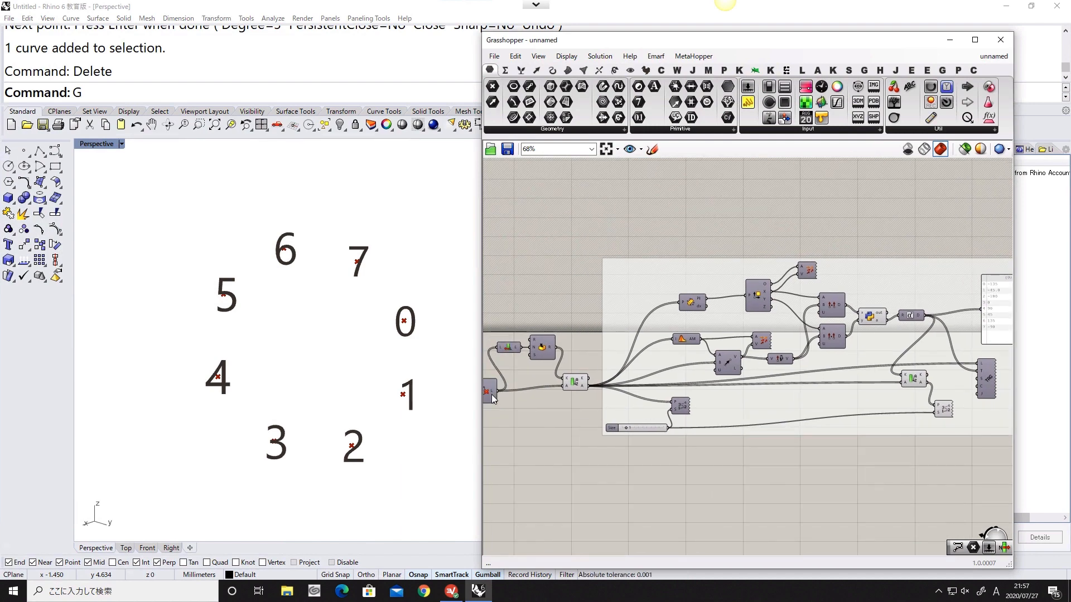
pyautogui.moveTo(412, 384); pyautogui.dragTo(437, 354, button='right')
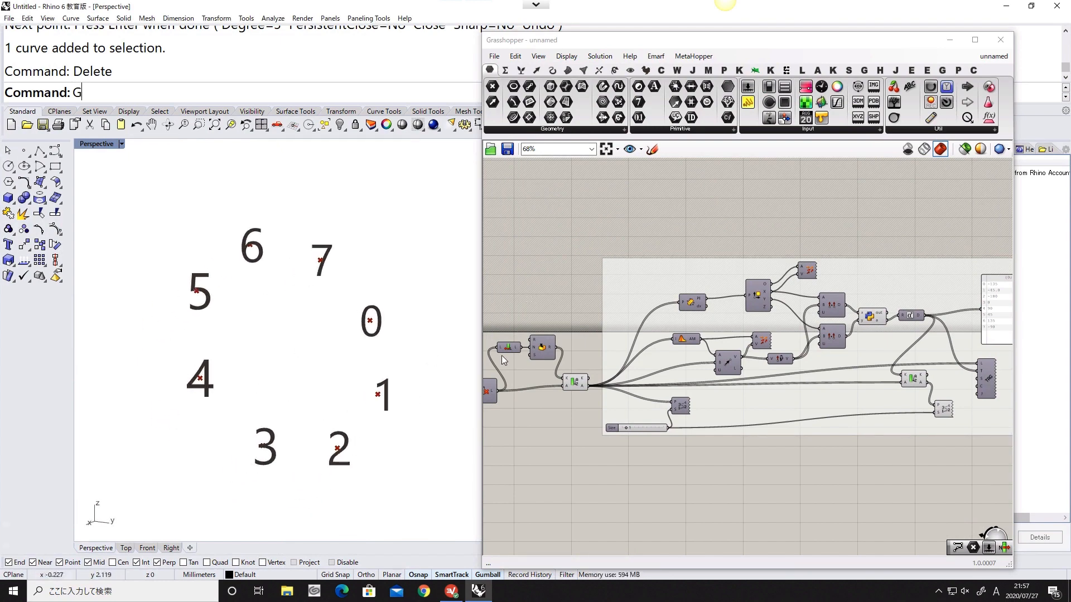
pyautogui.moveTo(854, 319); pyautogui.dragTo(768, 329, button='right')
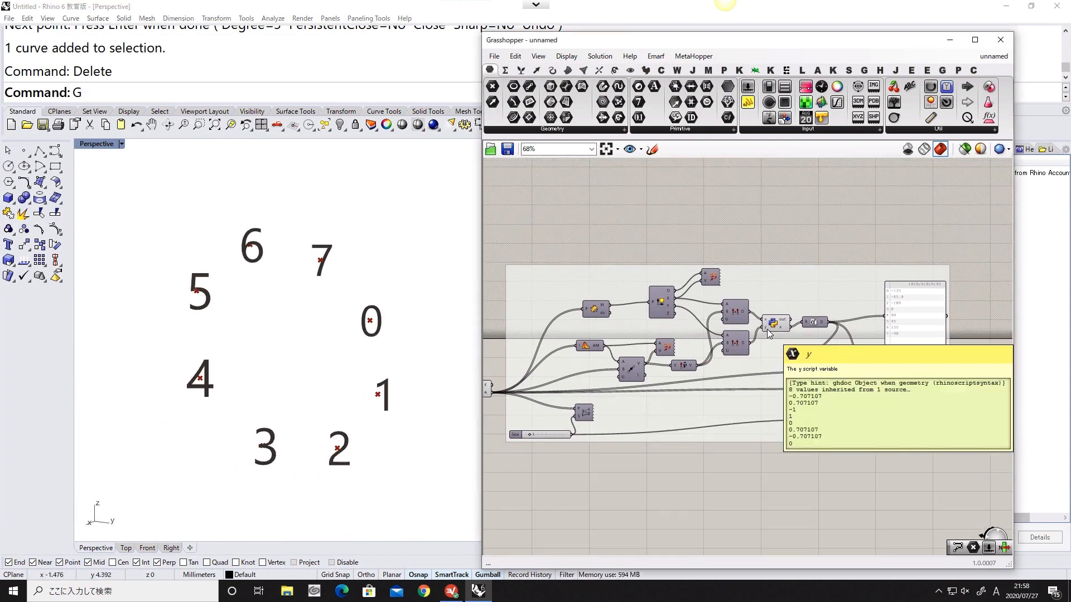
pyautogui.scroll(2, 821, 380)
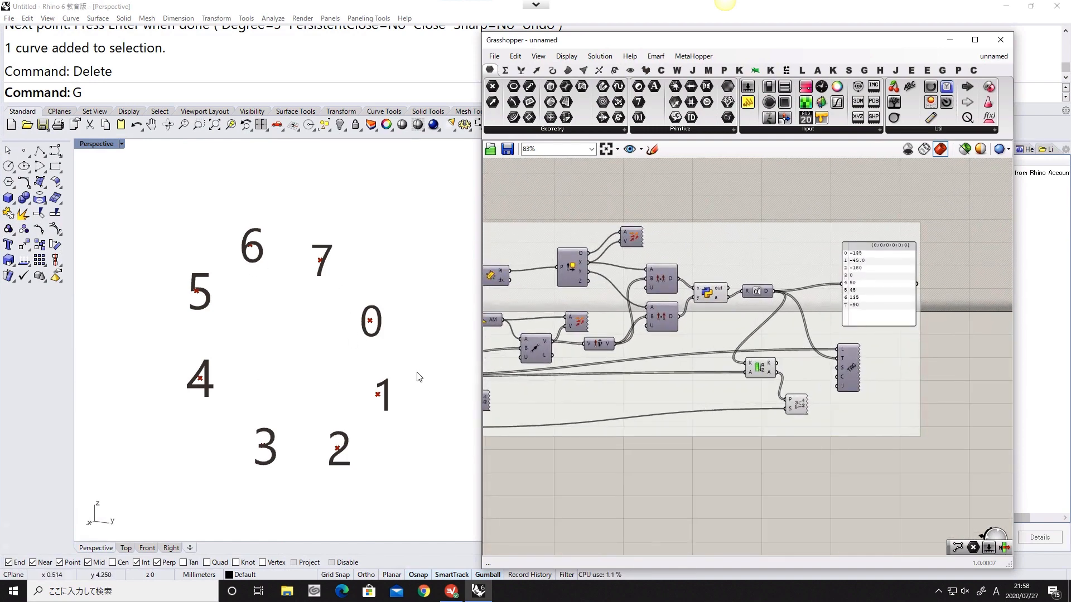
pyautogui.doubleClick(742, 500)
pyautogui.write('shift')
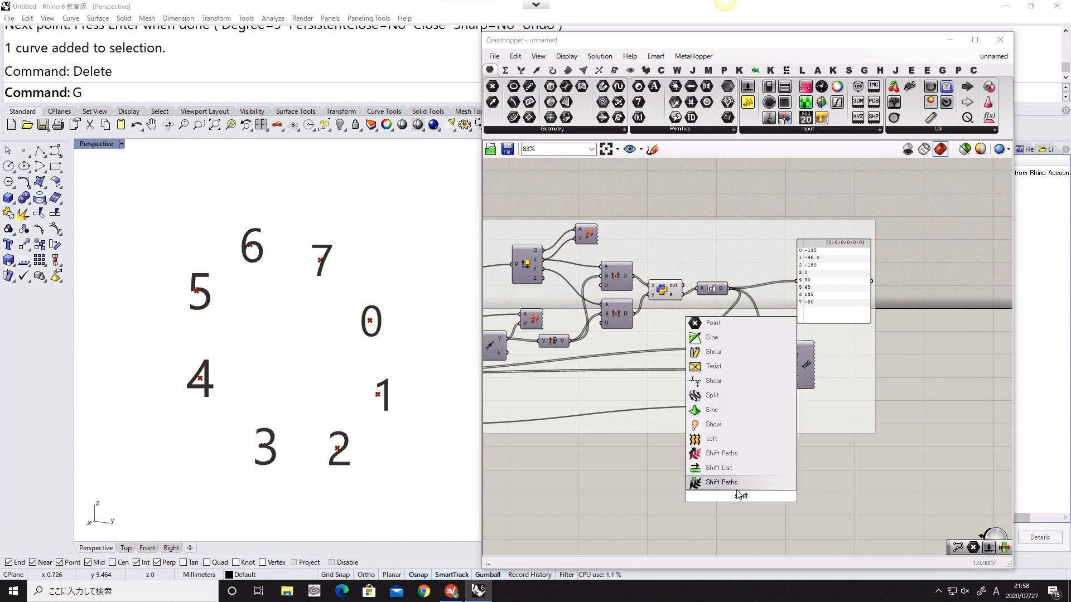
pyautogui.click(731, 468)
pyautogui.scroll(1, 732, 420)
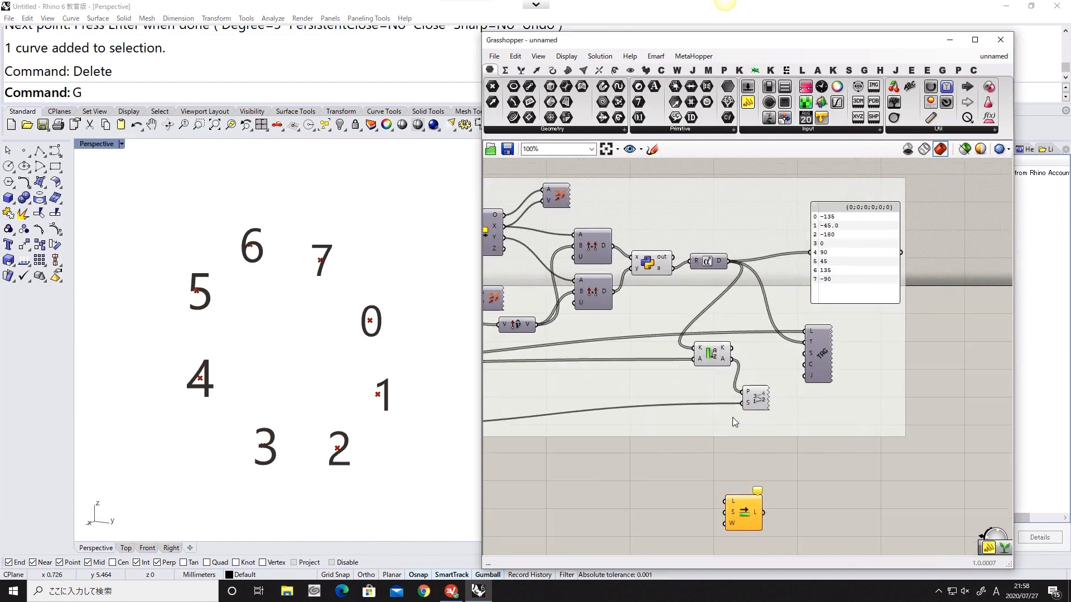
pyautogui.moveTo(753, 401); pyautogui.dragTo(726, 501)
pyautogui.moveTo(754, 515); pyautogui.dragTo(794, 398)
# Step: Add a number slider to the Shift List's S input and set the shift to 1
pyautogui.doubleClick(678, 462)
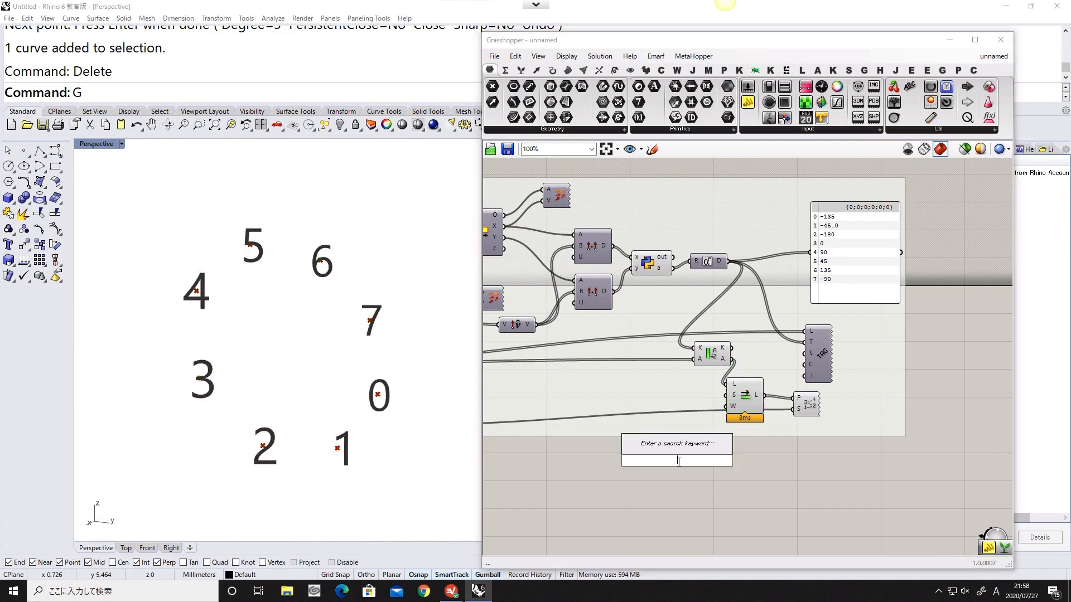
pyautogui.write('slider')
pyautogui.press('Return')
pyautogui.moveTo(693, 464); pyautogui.dragTo(731, 396)
pyautogui.scroll(2, 677, 399)
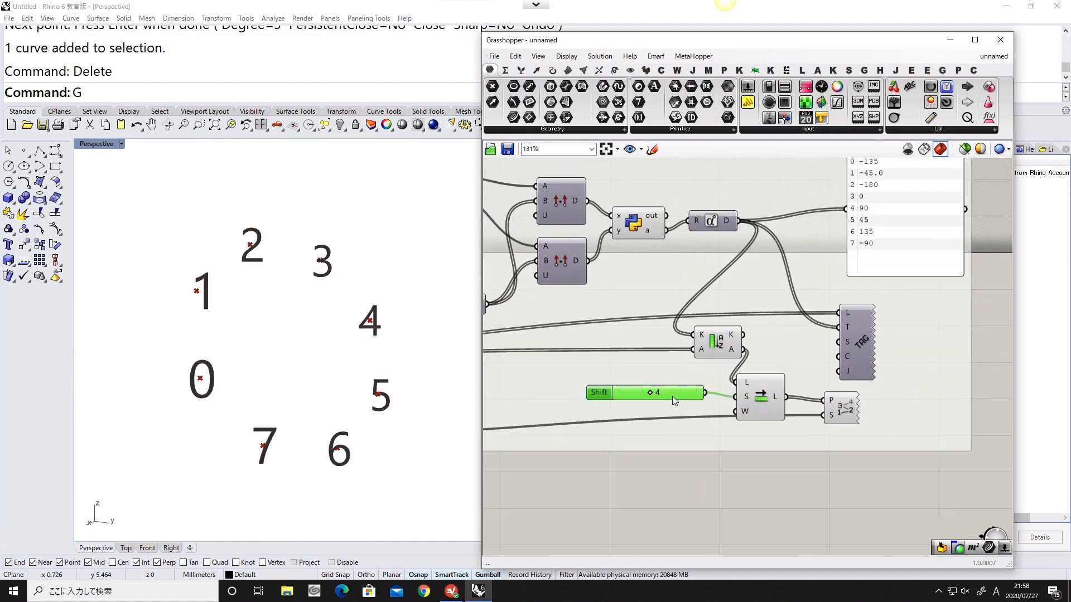
pyautogui.moveTo(649, 393); pyautogui.dragTo(627, 396)
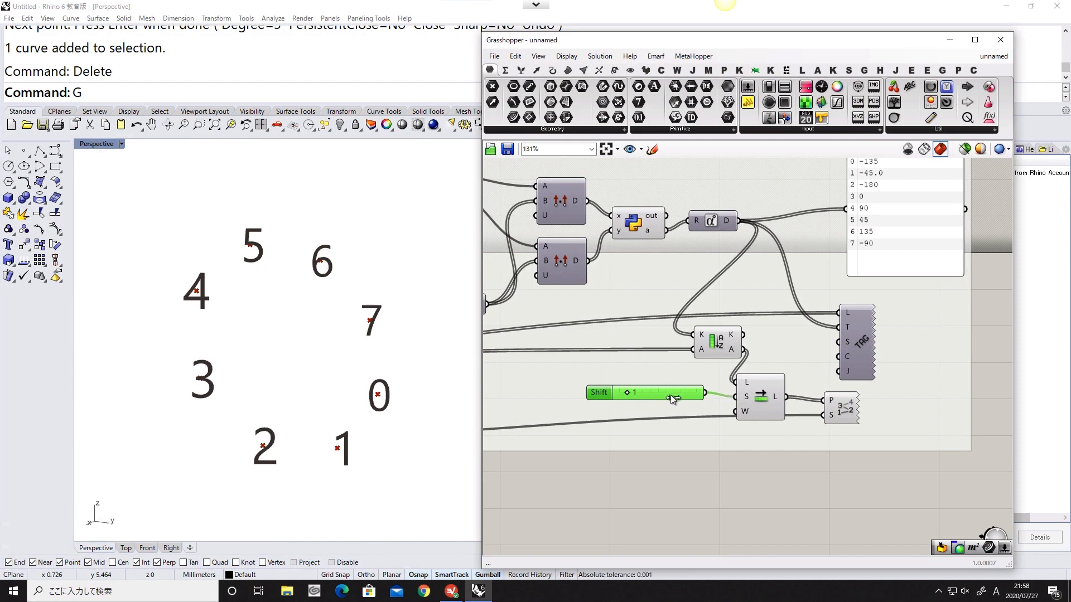
# Step: Rearrange the Shift slider, Shift List and Point List to make room between Shift List and Point List
pyautogui.moveTo(691, 397); pyautogui.dragTo(681, 402)
pyautogui.moveTo(770, 408); pyautogui.dragTo(770, 401)
pyautogui.moveTo(845, 409); pyautogui.dragTo(857, 439)
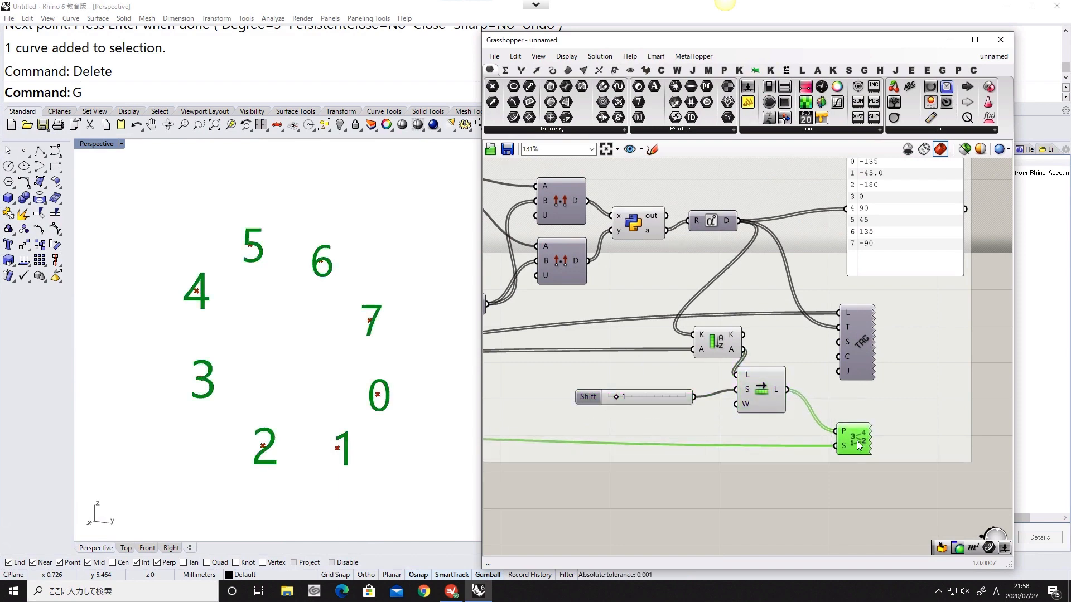
pyautogui.moveTo(853, 399); pyautogui.dragTo(738, 416, button='right')
pyautogui.moveTo(739, 377); pyautogui.dragTo(767, 363)
pyautogui.moveTo(752, 454); pyautogui.dragTo(790, 454)
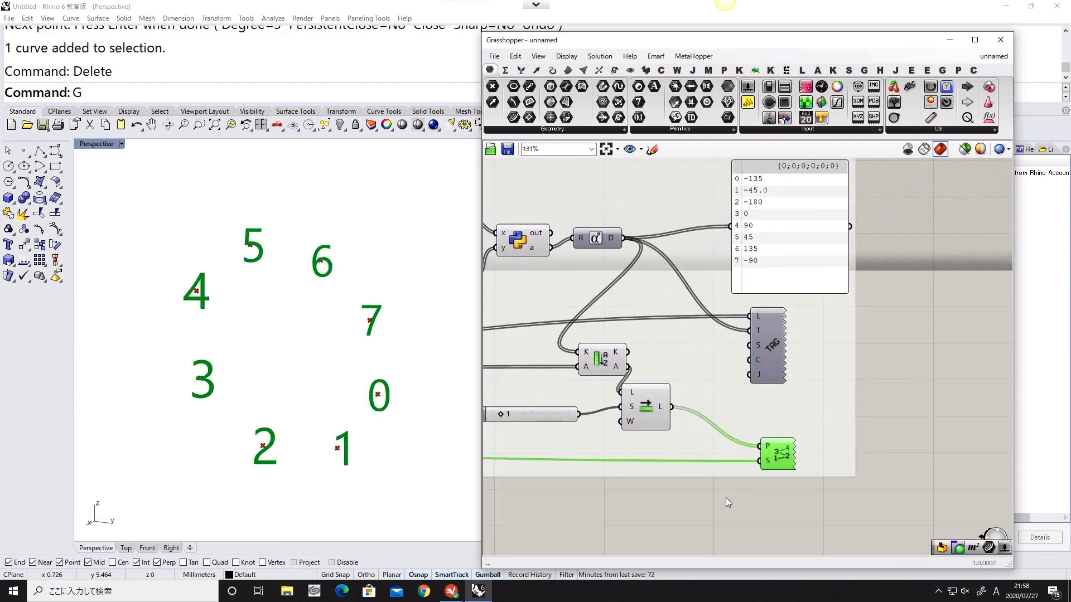
pyautogui.doubleClick(701, 513)
pyautogui.write('rv')
pyautogui.press('BackSpace')
pyautogui.write('ever')
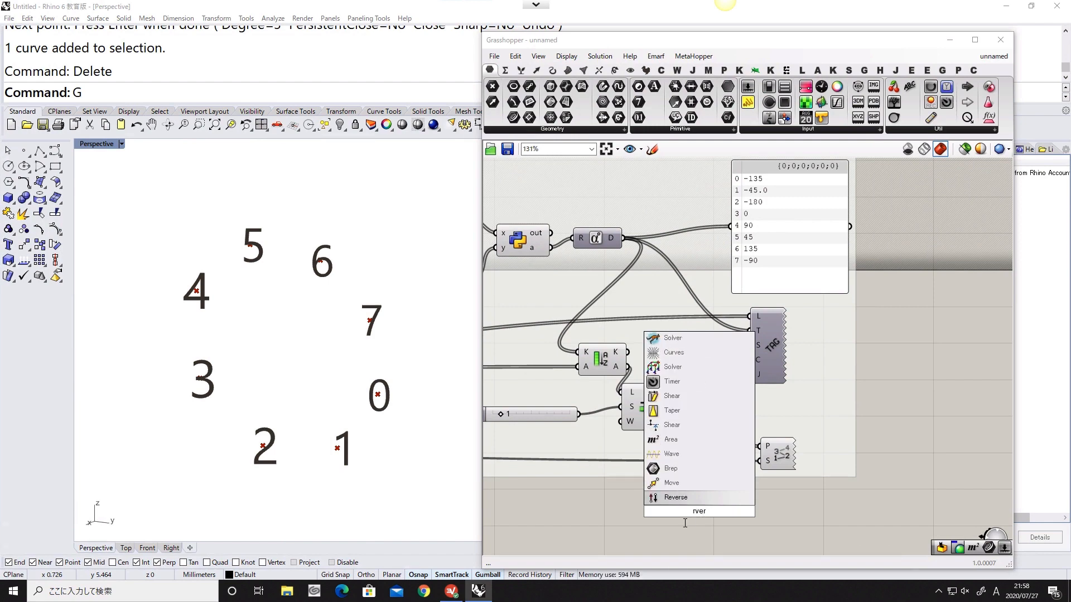
pyautogui.click(683, 530)
# Step: Insert a Reverse List component between the Shift List output and the Point List's P input
pyautogui.doubleClick(682, 530)
pyautogui.write('rever')
pyautogui.click(670, 504)
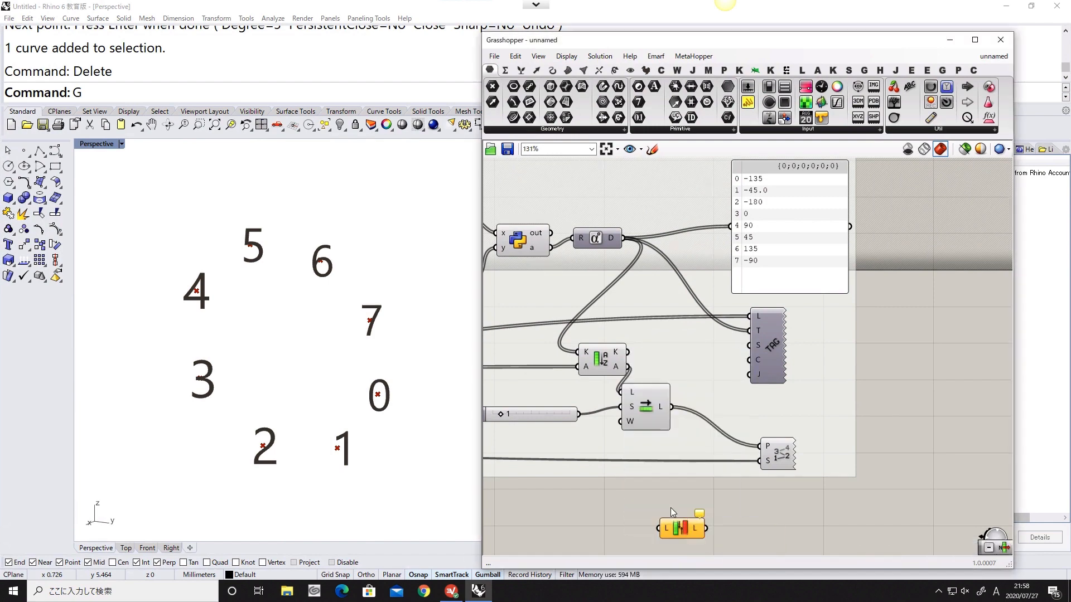
pyautogui.moveTo(670, 505); pyautogui.dragTo(715, 411)
pyautogui.moveTo(766, 453); pyautogui.dragTo(763, 448)
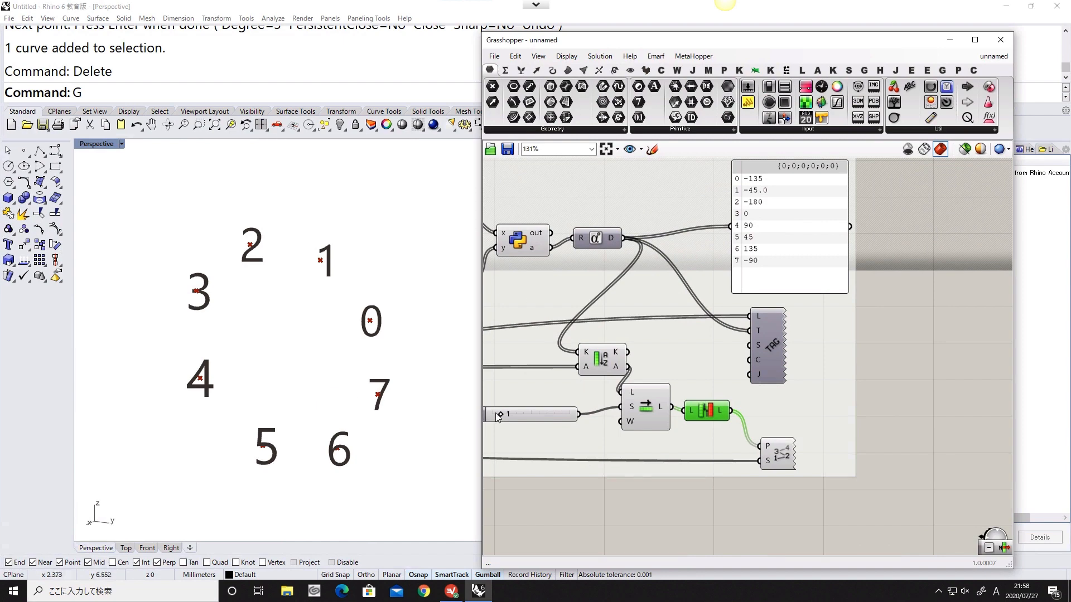
# Step: Examine the complete definition from the polygon and random plane inputs through to the grouped sorting components
pyautogui.scroll(-3, 661, 390)
pyautogui.moveTo(669, 460); pyautogui.dragTo(850, 453, button='right')
pyautogui.scroll(-1, 748, 459)
pyautogui.scroll(-1, 698, 455)
pyautogui.moveTo(709, 455); pyautogui.dragTo(852, 443, button='right')
pyautogui.scroll(-1, 817, 447)
pyautogui.moveTo(586, 454); pyautogui.dragTo(729, 450, button='right')
pyautogui.scroll(1, 692, 451)
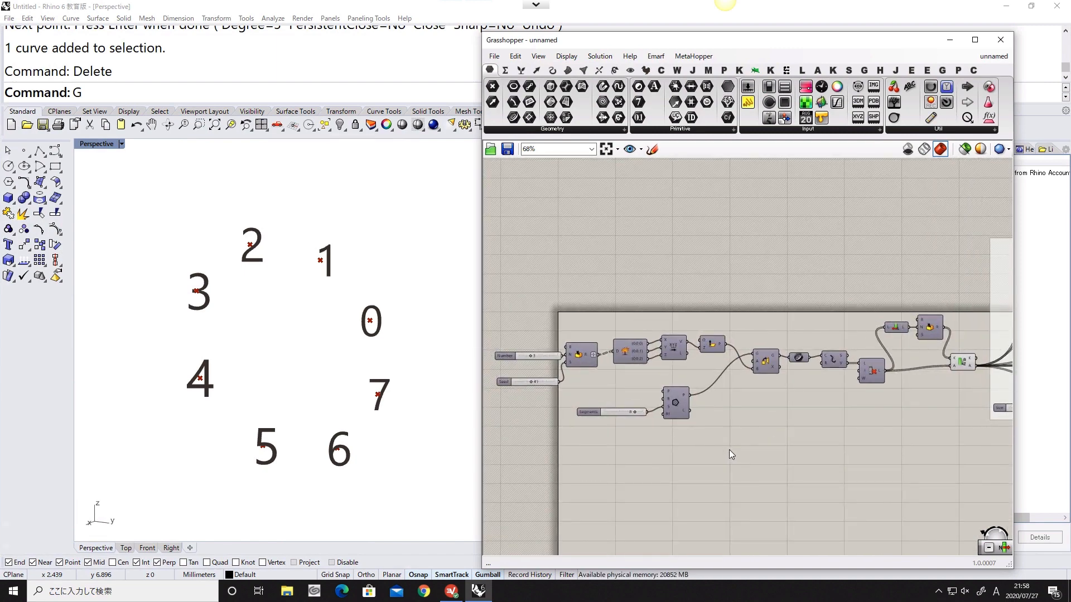
pyautogui.moveTo(819, 425); pyautogui.dragTo(459, 449, button='right')
pyautogui.scroll(-1, 568, 454)
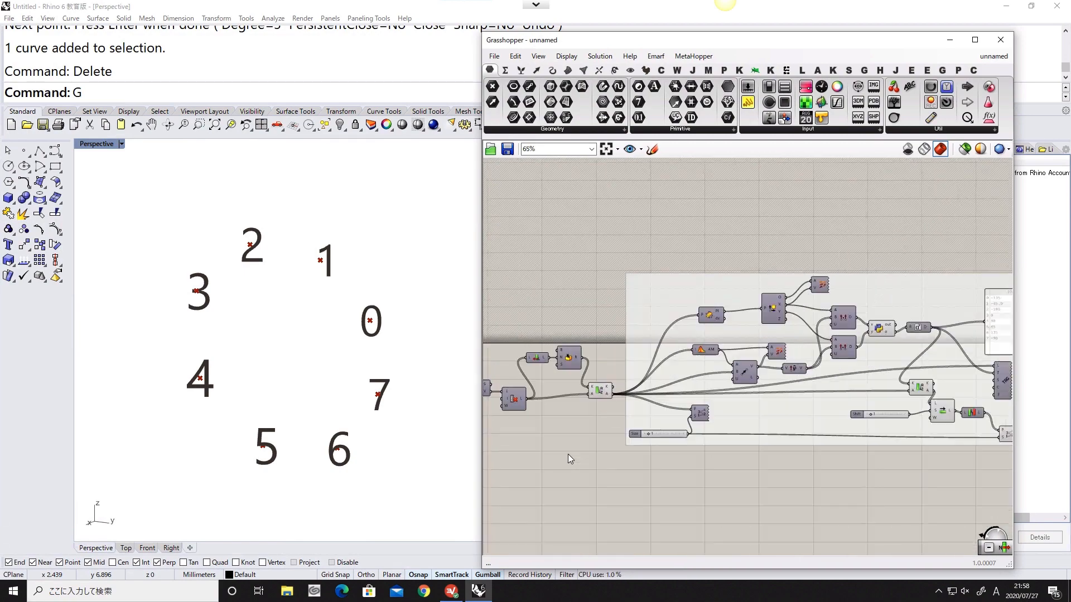
pyautogui.moveTo(568, 454); pyautogui.dragTo(524, 457, button='right')
pyautogui.scroll(1, 741, 435)
pyautogui.moveTo(741, 435); pyautogui.dragTo(704, 444, button='right')
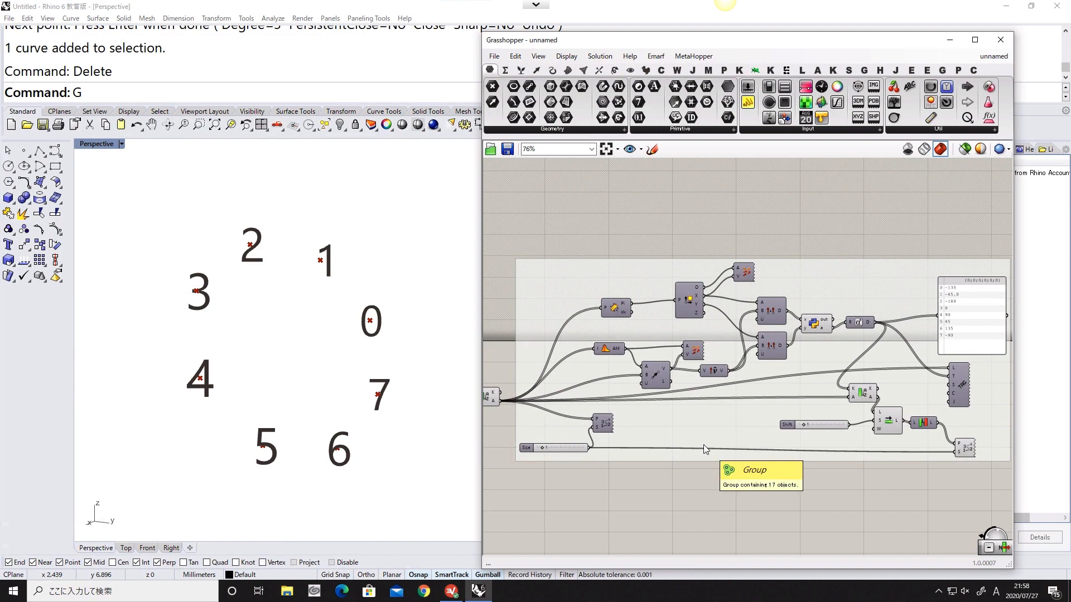